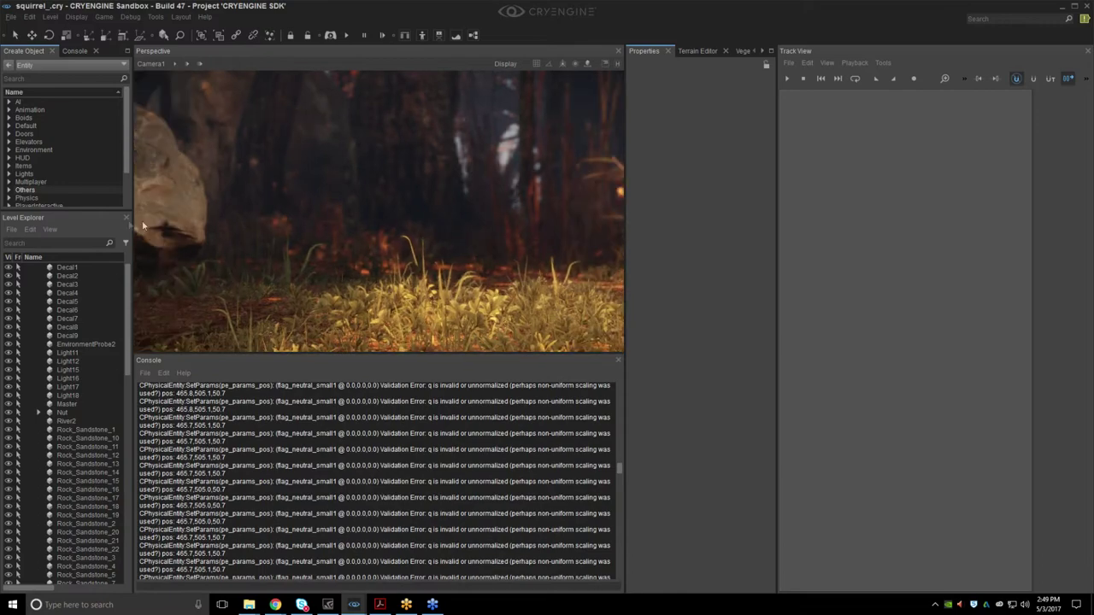
Close the Level Explorer, Create Object and docked Console side panels, and enlarge the Perspective viewport.
left_click(127, 217)
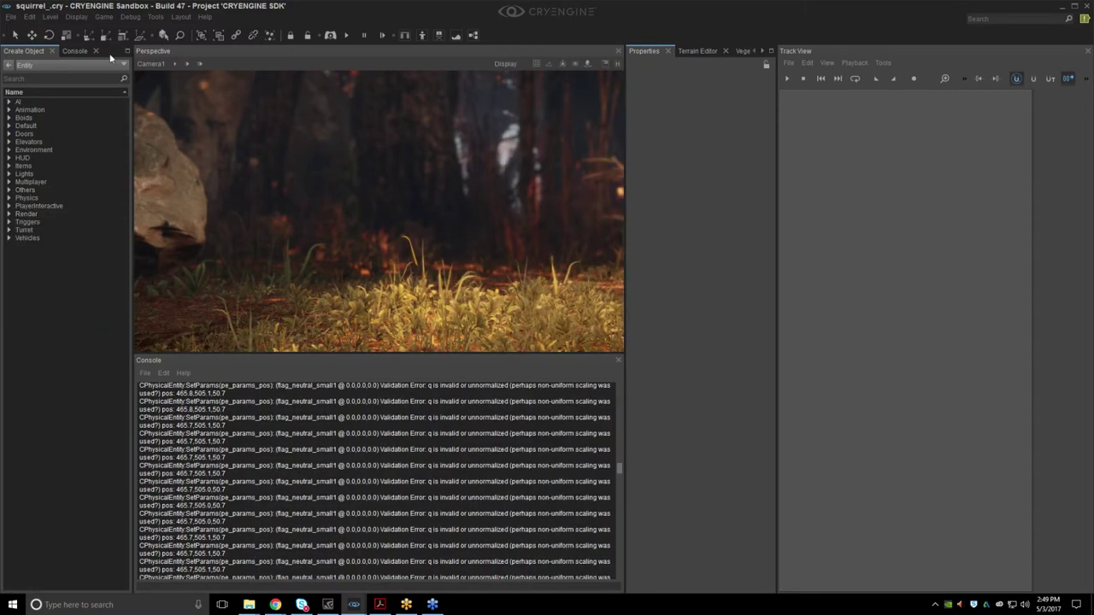
left_click(94, 51)
left_click(126, 51)
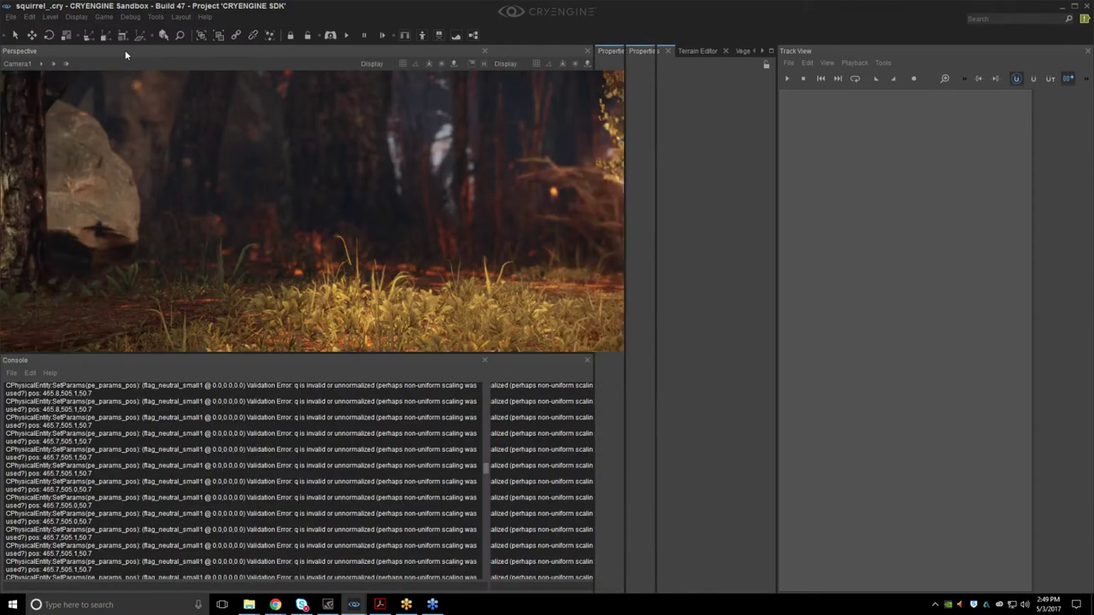
left_click_drag(464, 359, 472, 388)
left_click_drag(625, 345, 643, 345)
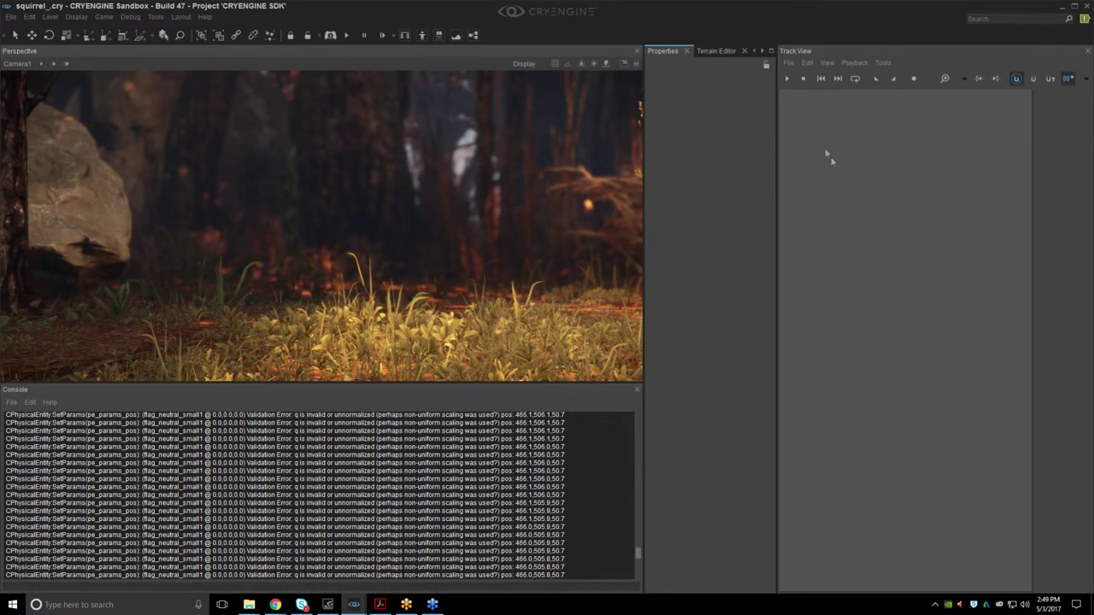
left_click(789, 64)
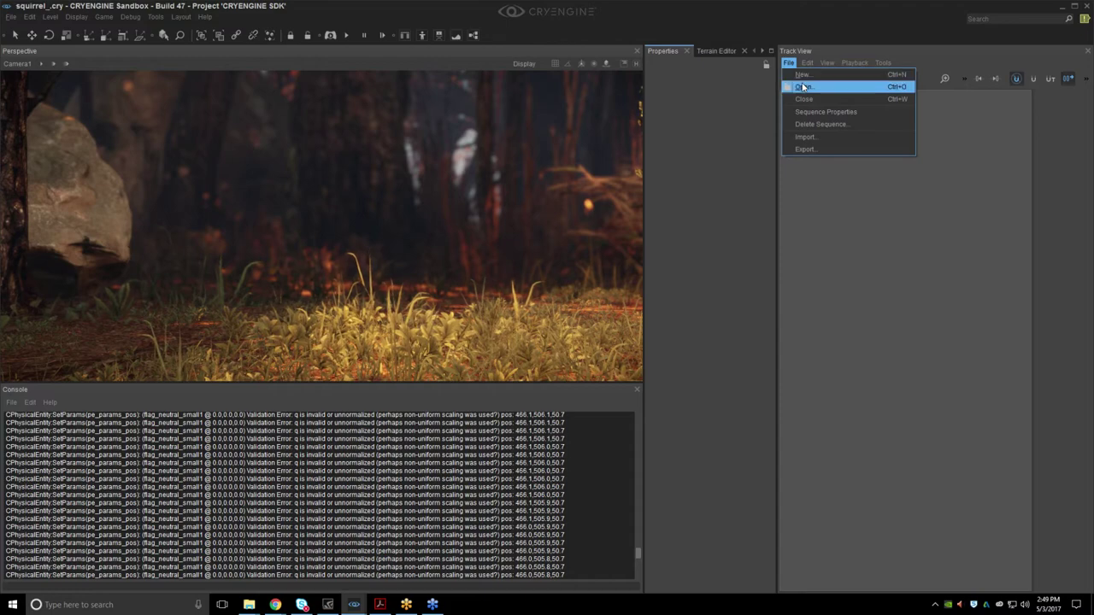
left_click(801, 88)
left_click(517, 178)
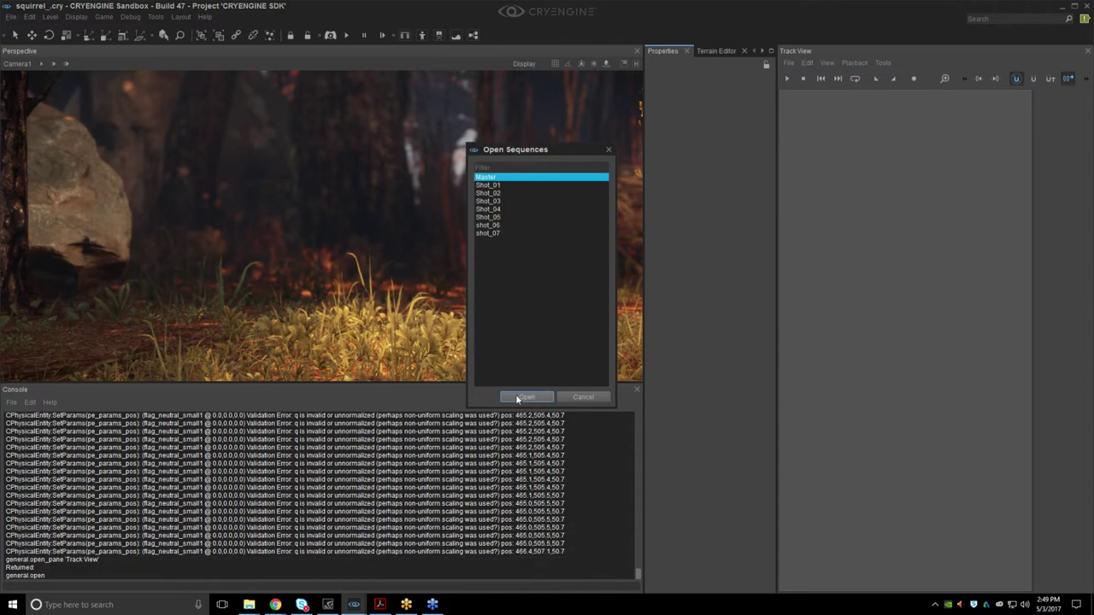
left_click_drag(535, 161, 593, 115)
left_click(614, 112)
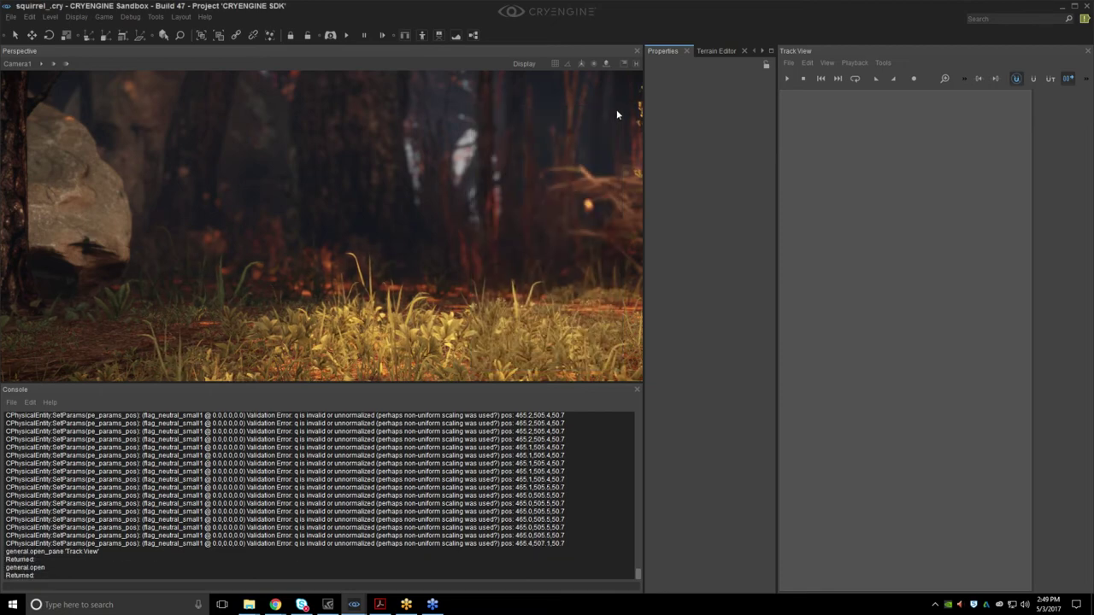
left_click(155, 17)
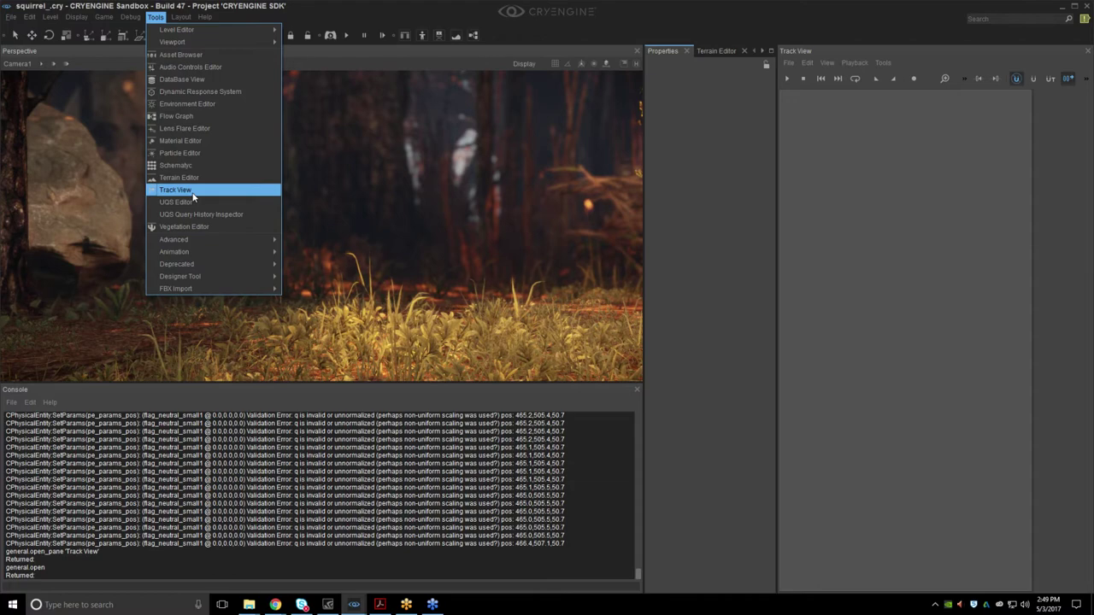
left_click(763, 152)
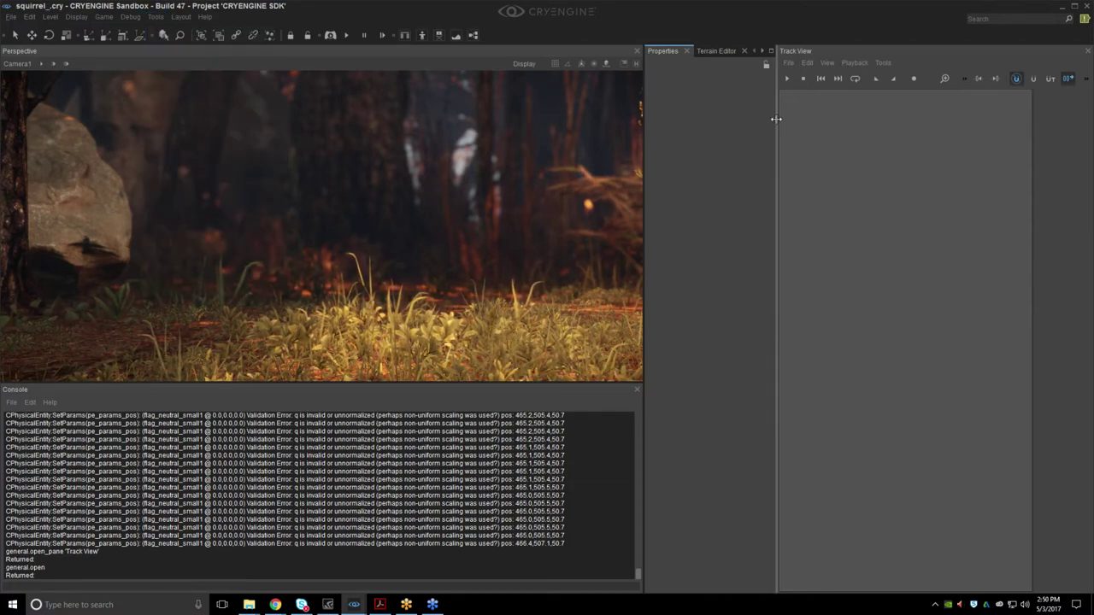
left_click_drag(773, 122, 752, 122)
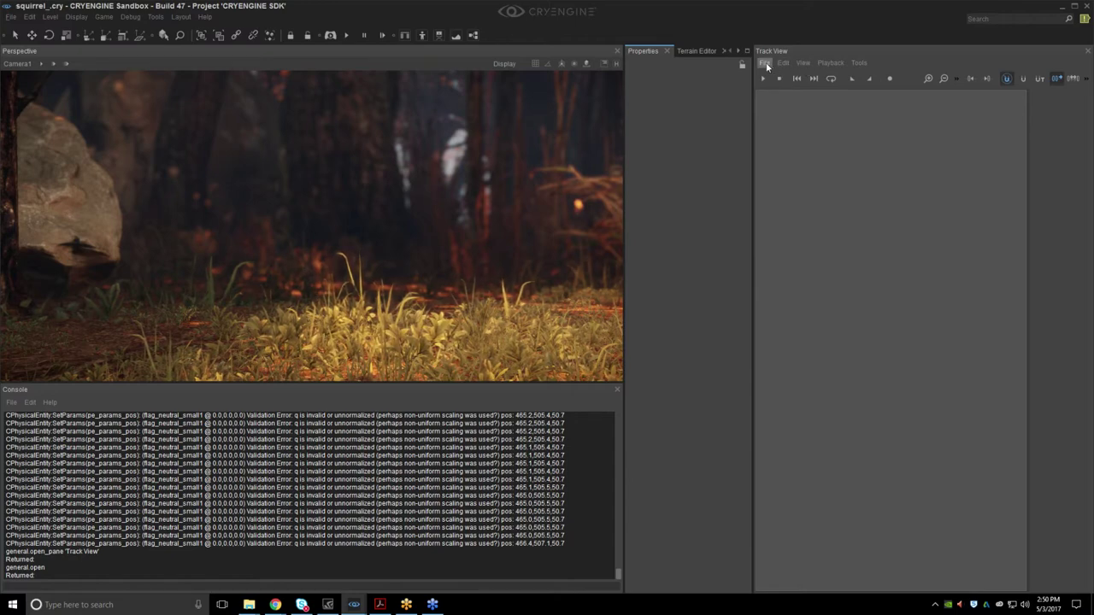
left_click(765, 64)
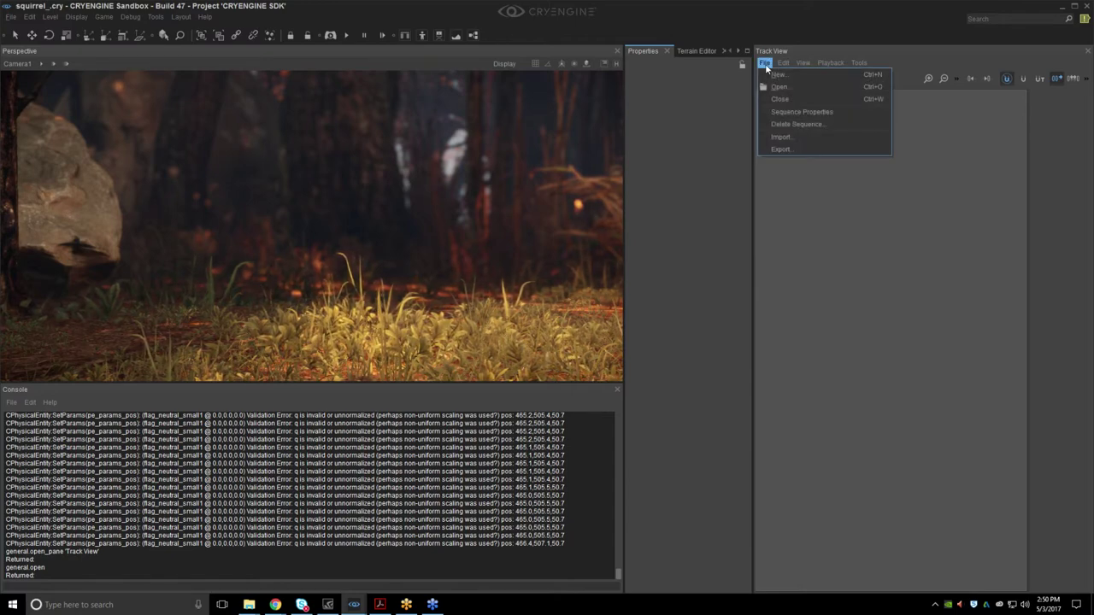
left_click(778, 87)
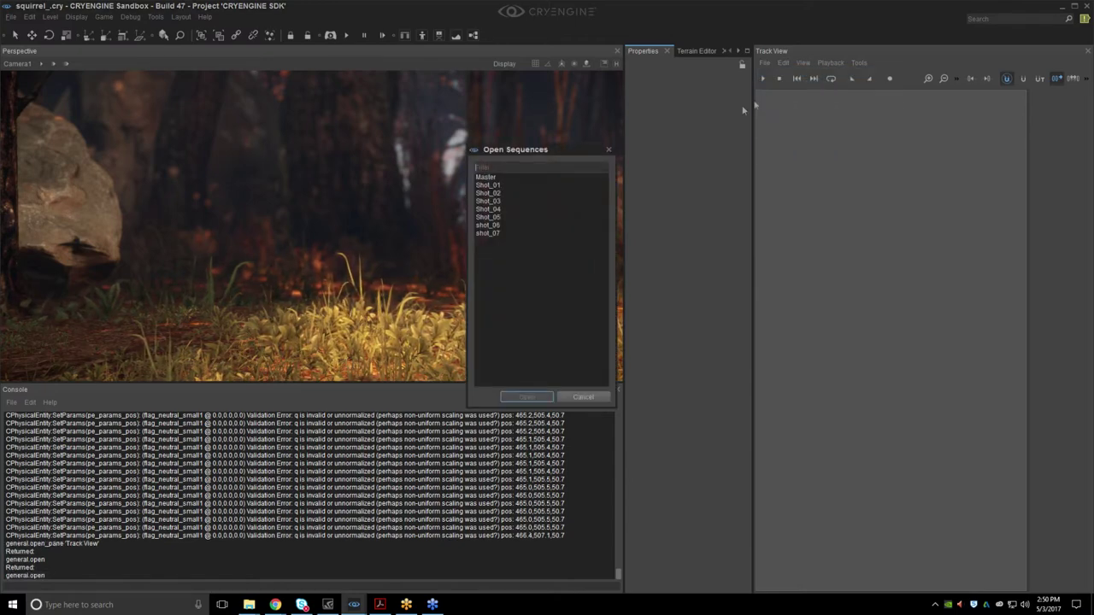
left_click_drag(519, 152, 500, 124)
left_click(474, 151)
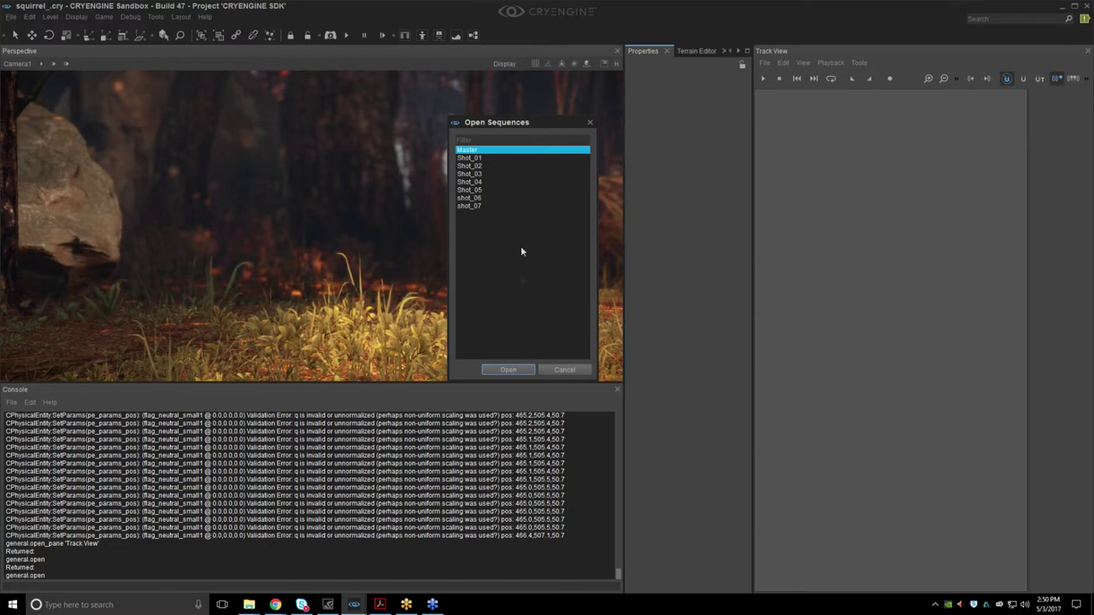
left_click(562, 369)
left_click(765, 63)
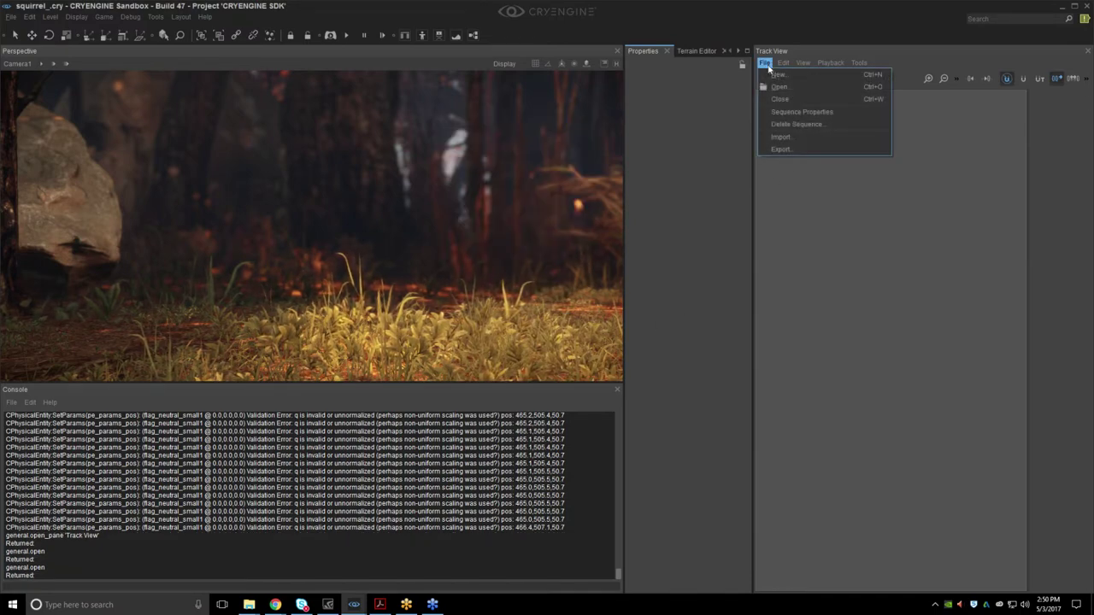
left_click(767, 64)
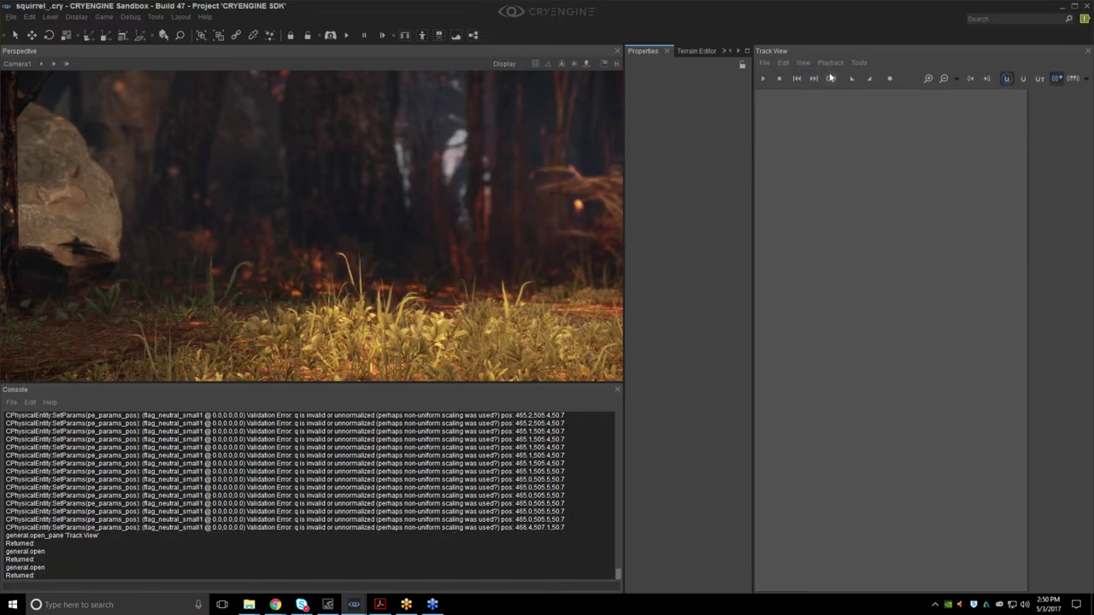
left_click(765, 63)
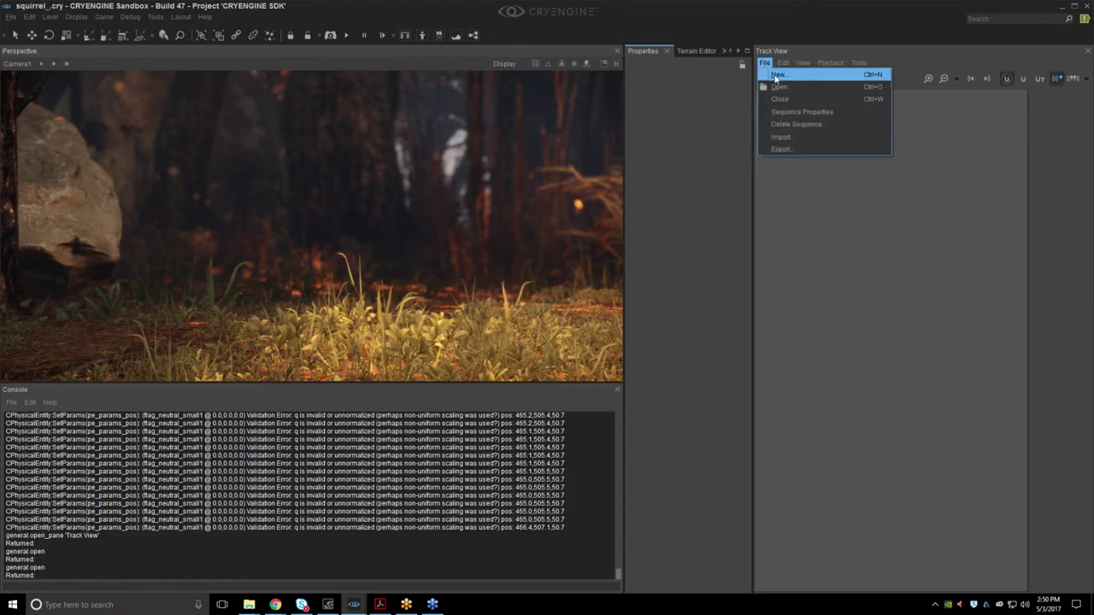
left_click(764, 65)
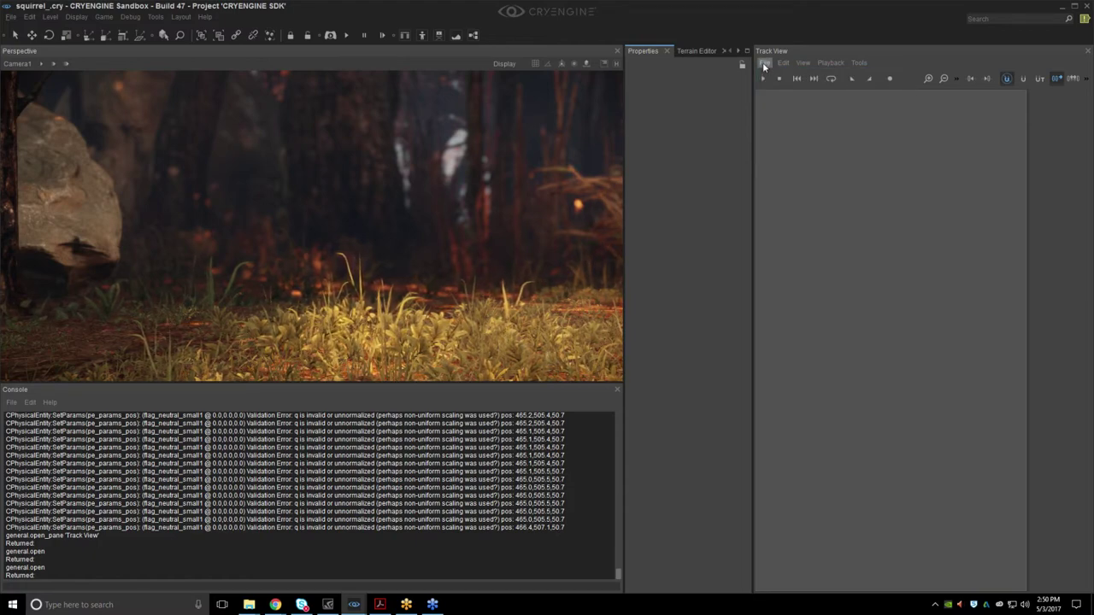
Open the Master sequence in Track View.
left_click(765, 65)
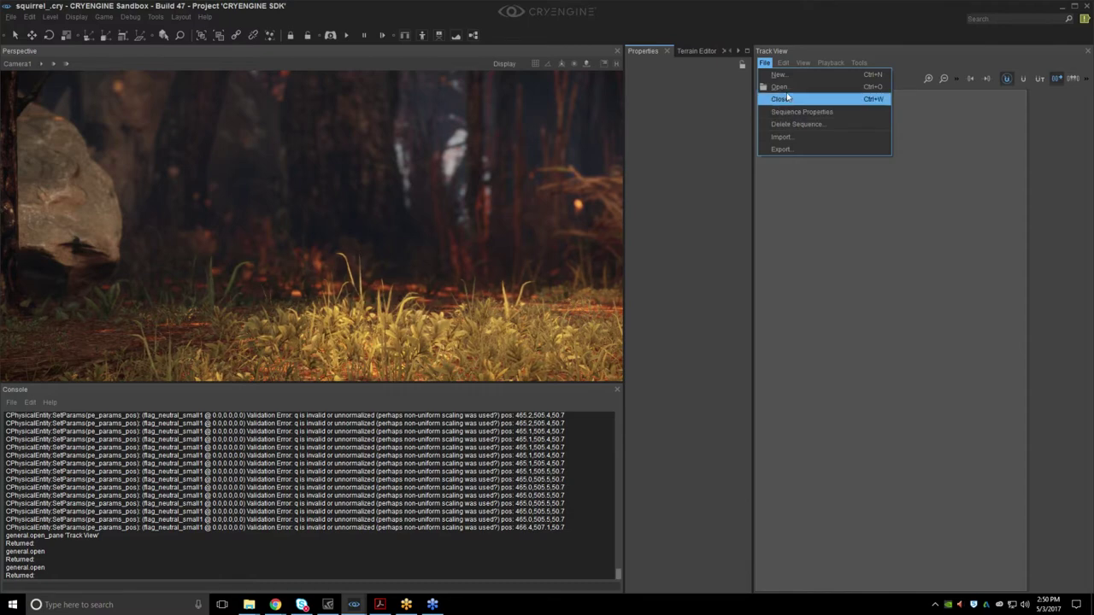
left_click(782, 97)
left_click(511, 177)
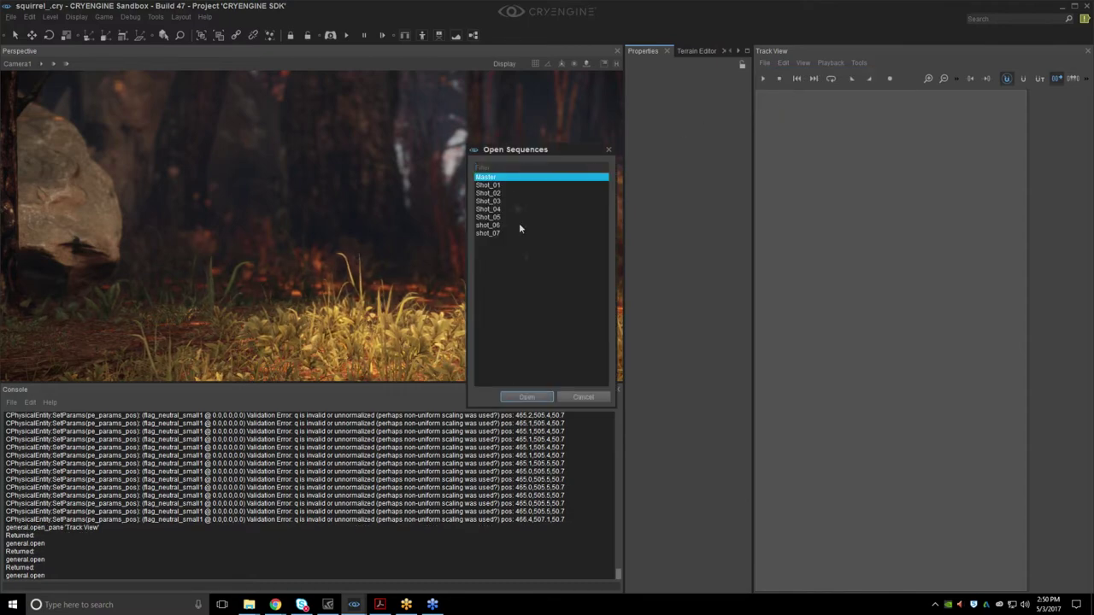
left_click(523, 397)
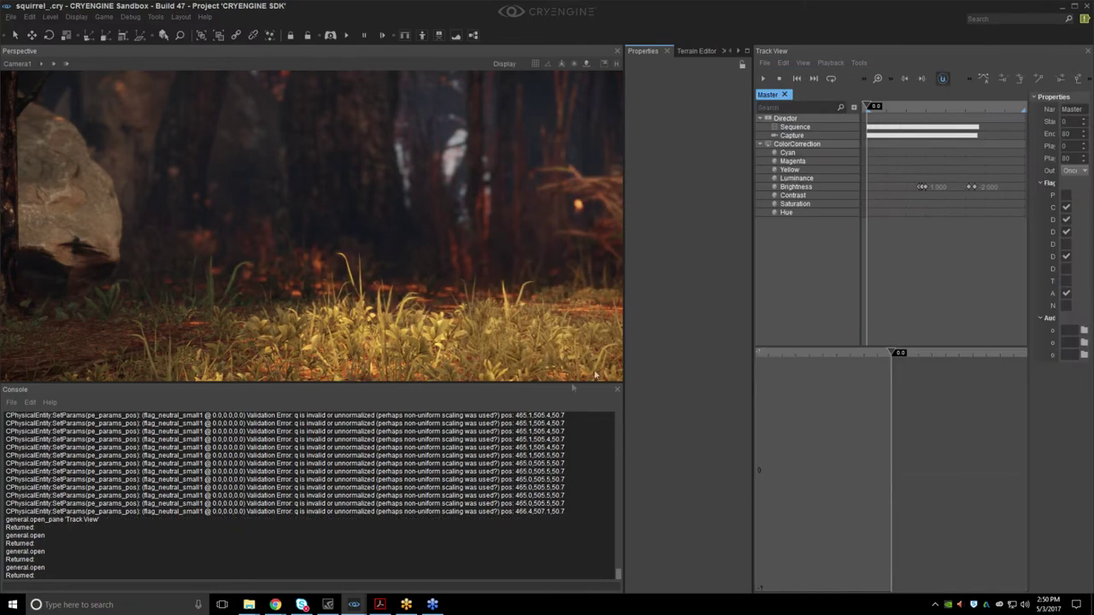
Open the Shot_01 sequence in Track View alongside the Master sequence.
left_click(764, 63)
left_click(783, 98)
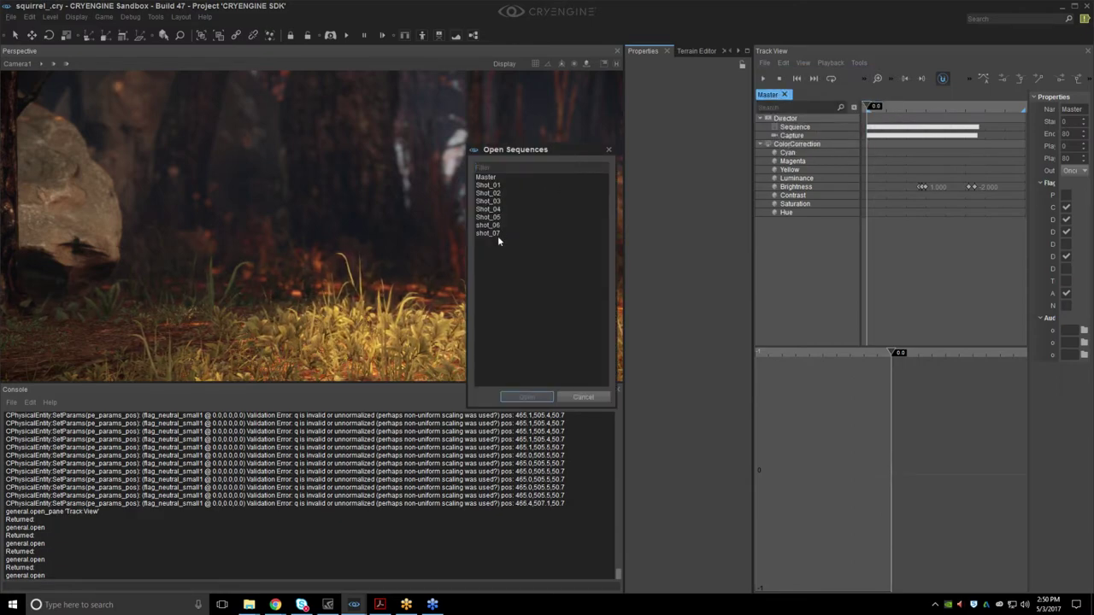
left_click(496, 185)
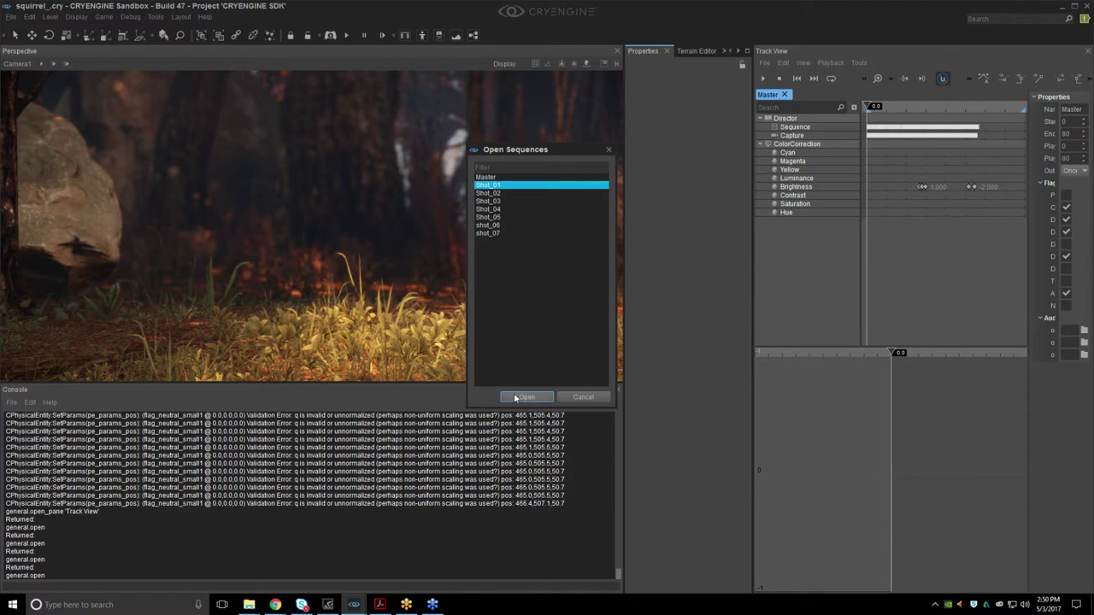
left_click(522, 398)
mouse_move(913, 260)
middle_mouse_down()
mouse_move(901, 258)
mouse_move(904, 228)
middle_mouse_up()
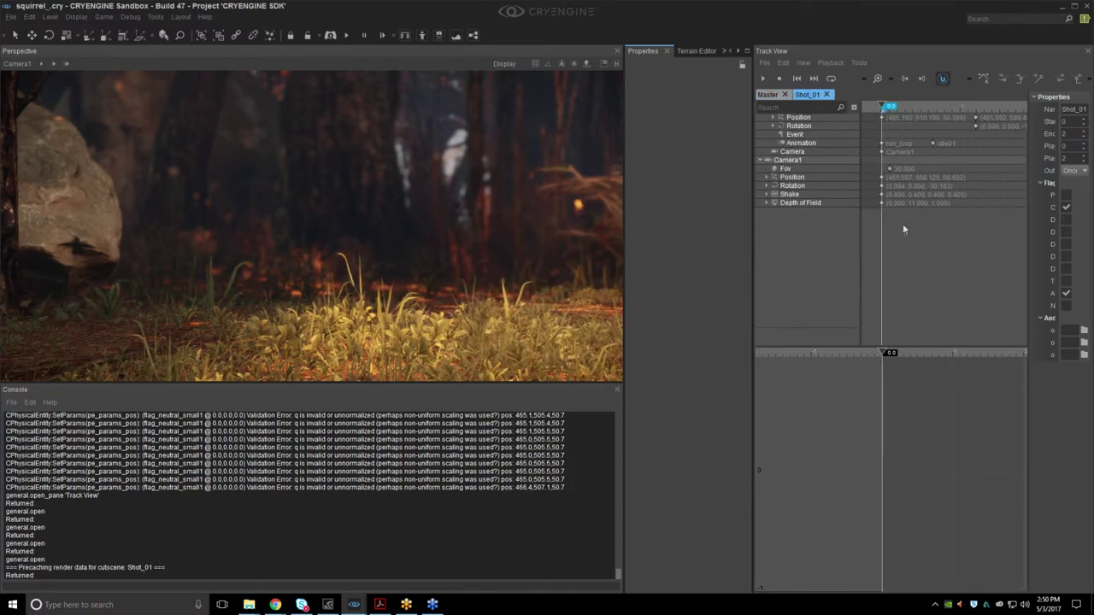
Set the Perspective viewport to look through the Camera1 camera entity.
left_click(12, 66)
mouse_move(103, 209)
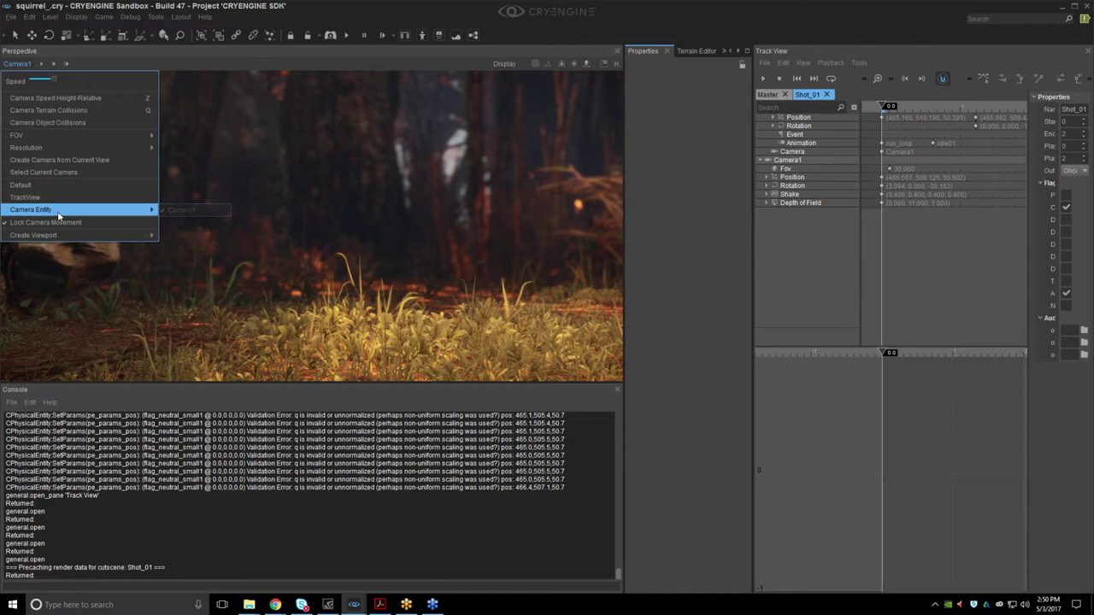
left_click(183, 212)
Scrub the Shot_01 timeline to about 1.5 seconds and fit its tracks in view.
left_click_drag(889, 109, 983, 110)
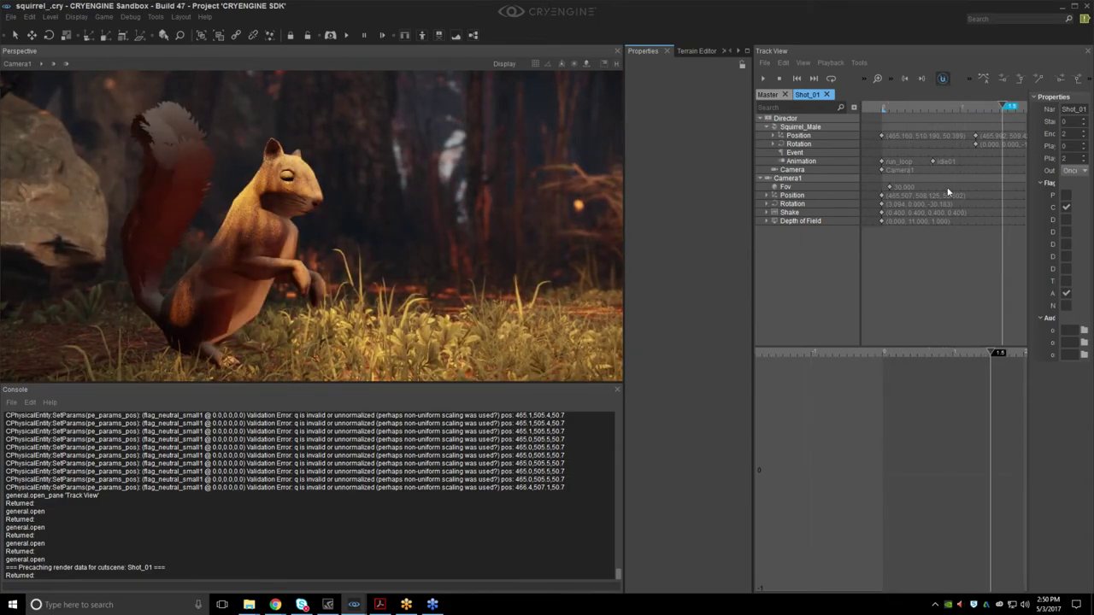
scroll(923, 183, "down", 2)
scroll(933, 183, "up", 2)
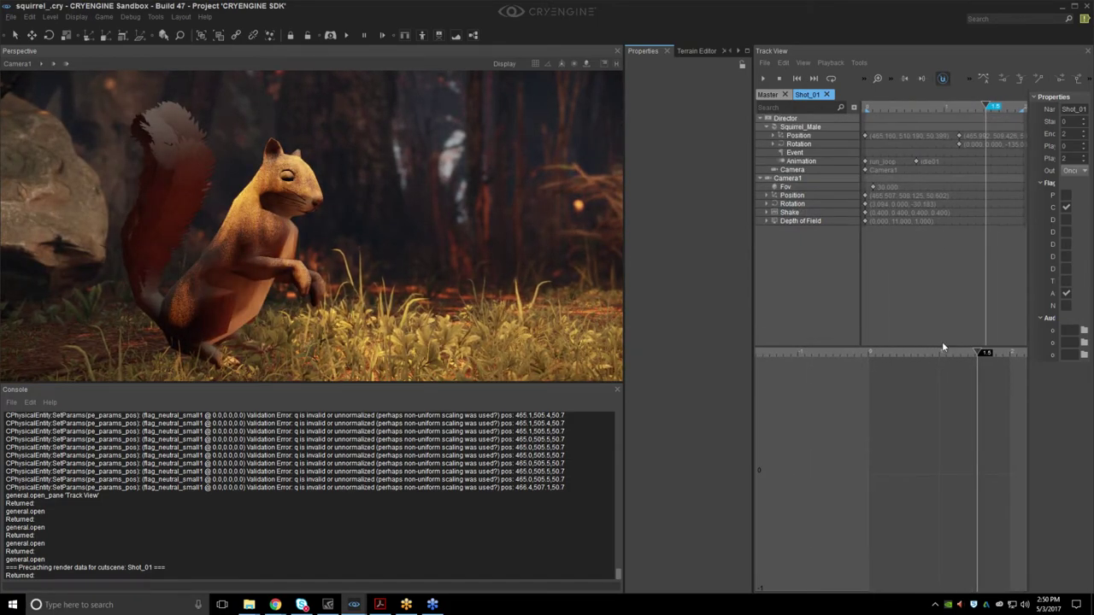
scroll(925, 229, "down", 2)
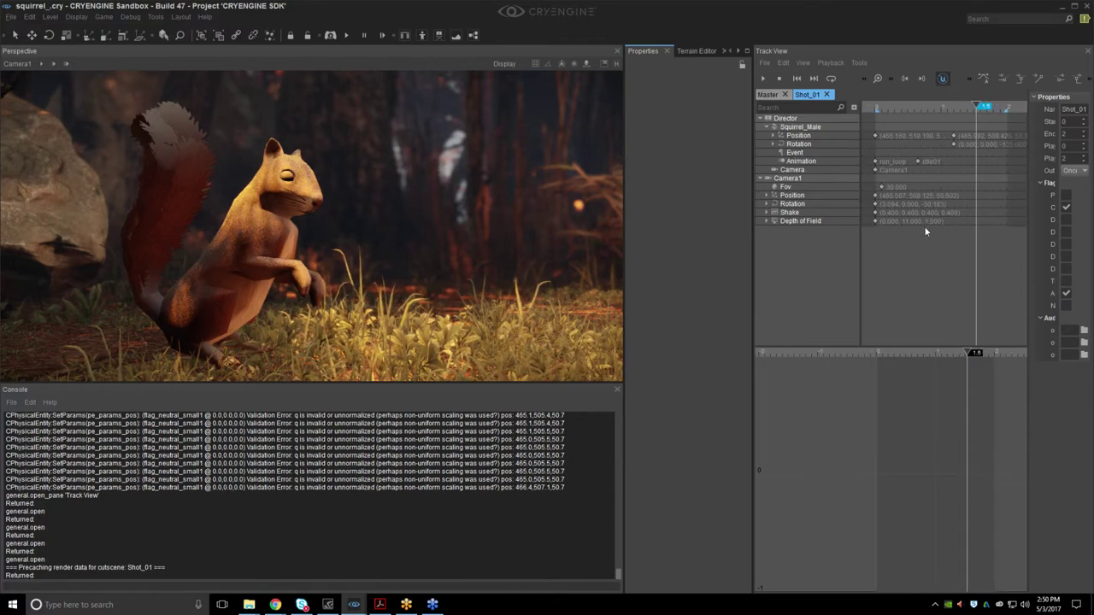
Select the Squirrel_Male entity in the viewport from its Track View node and review its properties down to the animation settings.
left_click(823, 126)
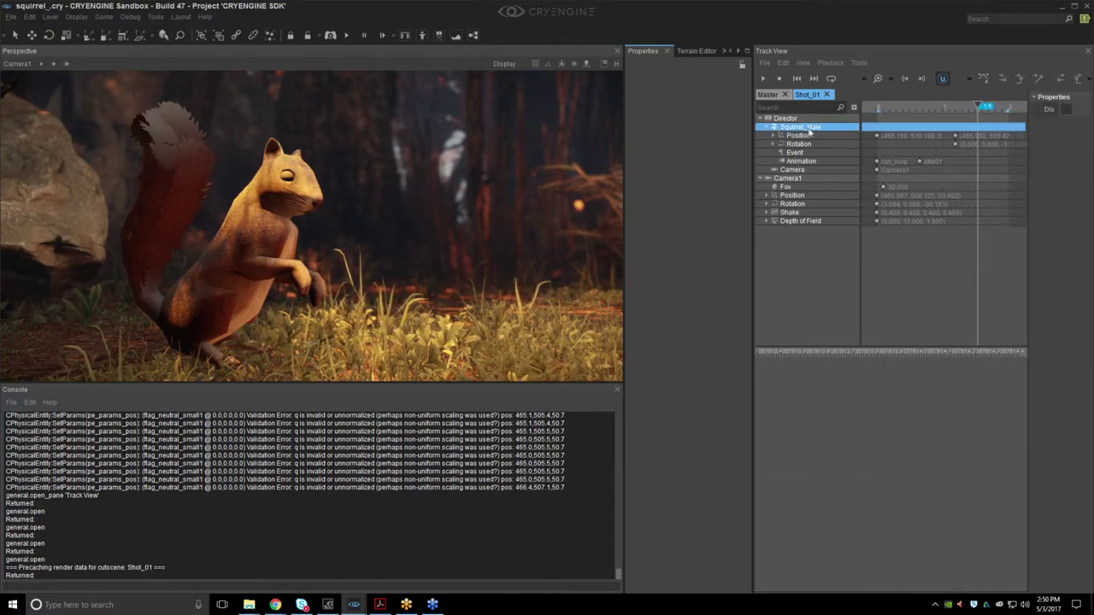
right_click(816, 133)
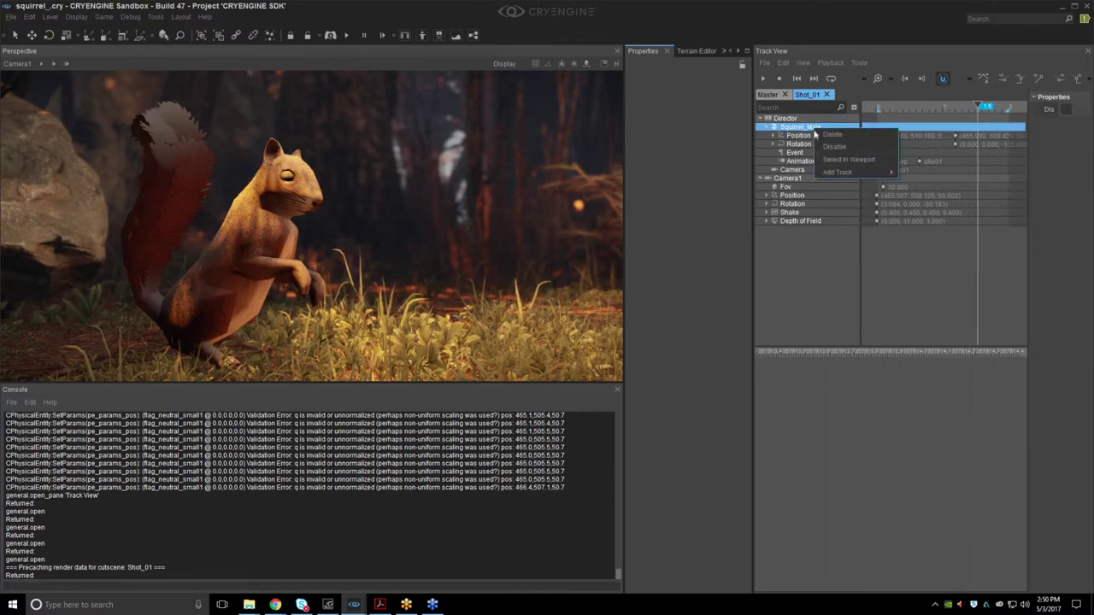
left_click(827, 161)
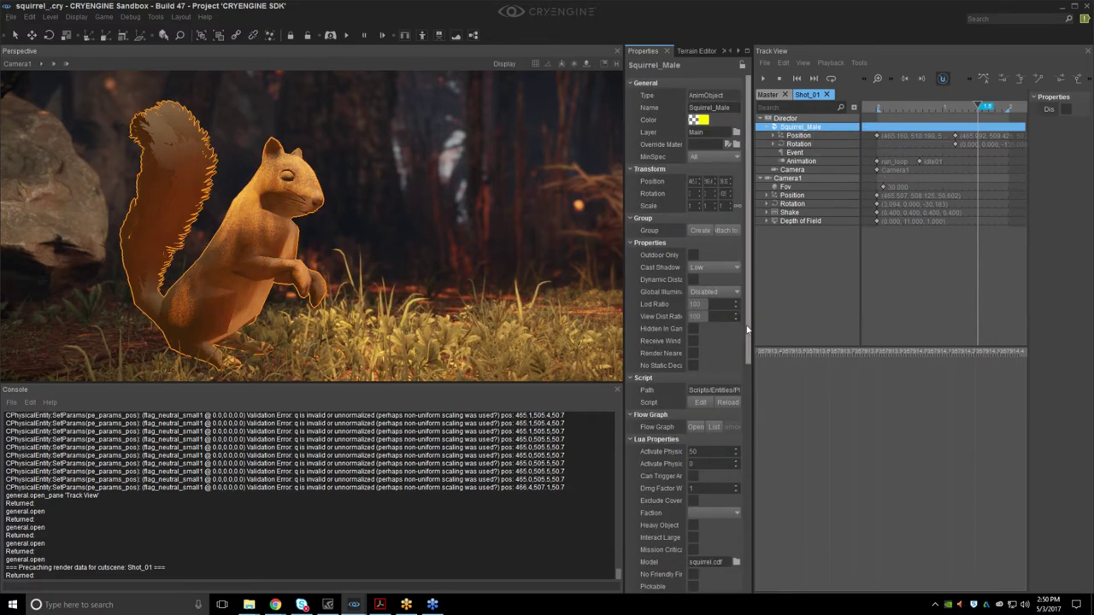
scroll(705, 376, "down", 5)
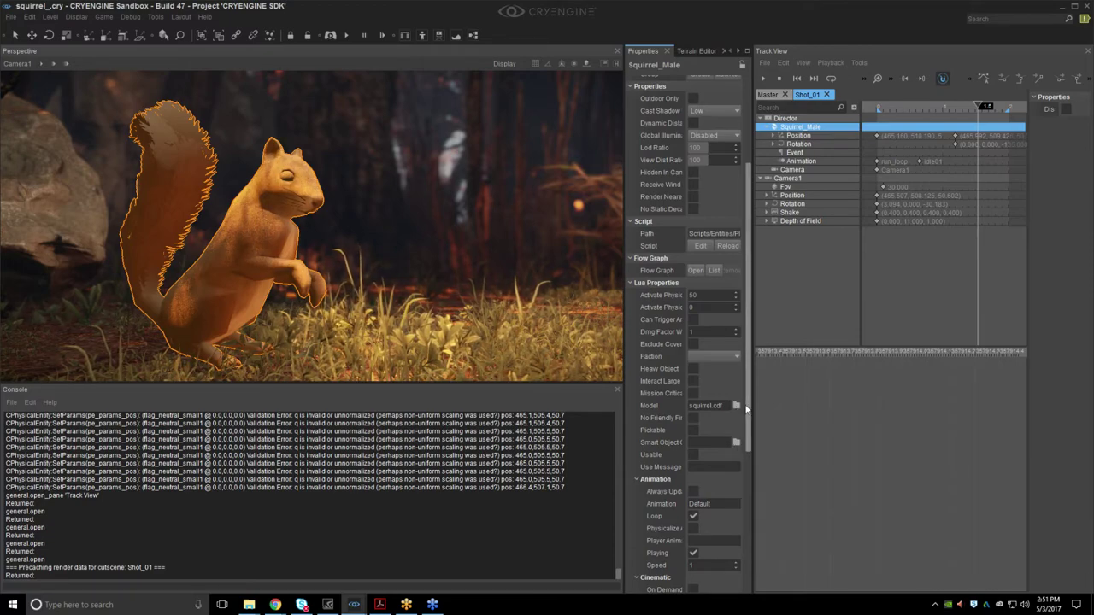
mouse_move(749, 410)
left_mouse_down()
mouse_move(755, 308)
mouse_move(763, 421)
left_mouse_up()
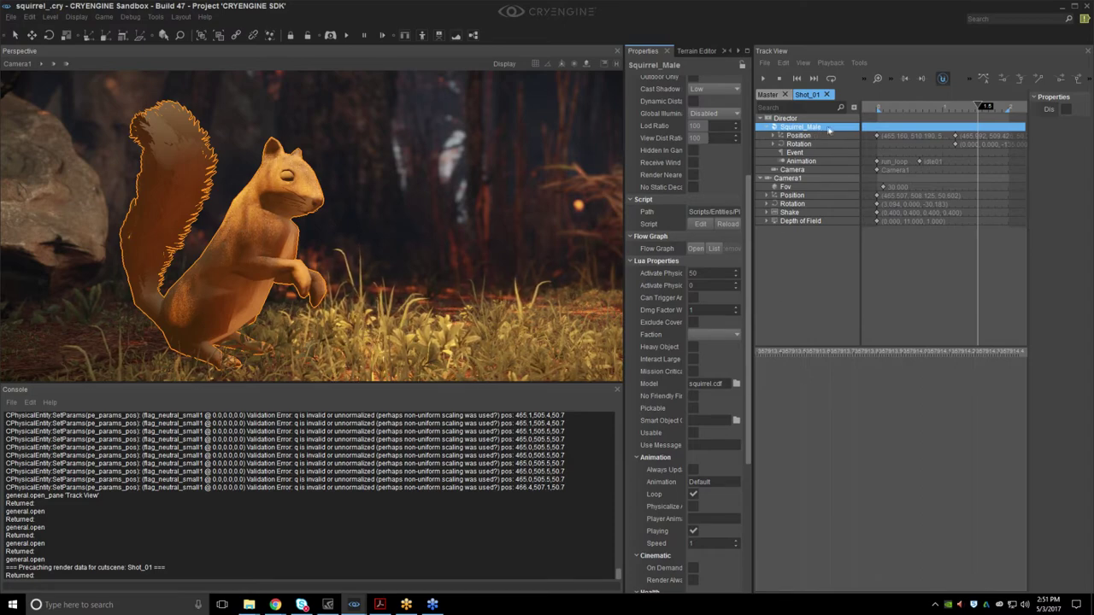
Widen the Track View panel to expose more of its toolbar, and check the Sequence Properties and Add Selected Entities commands.
left_click(861, 78)
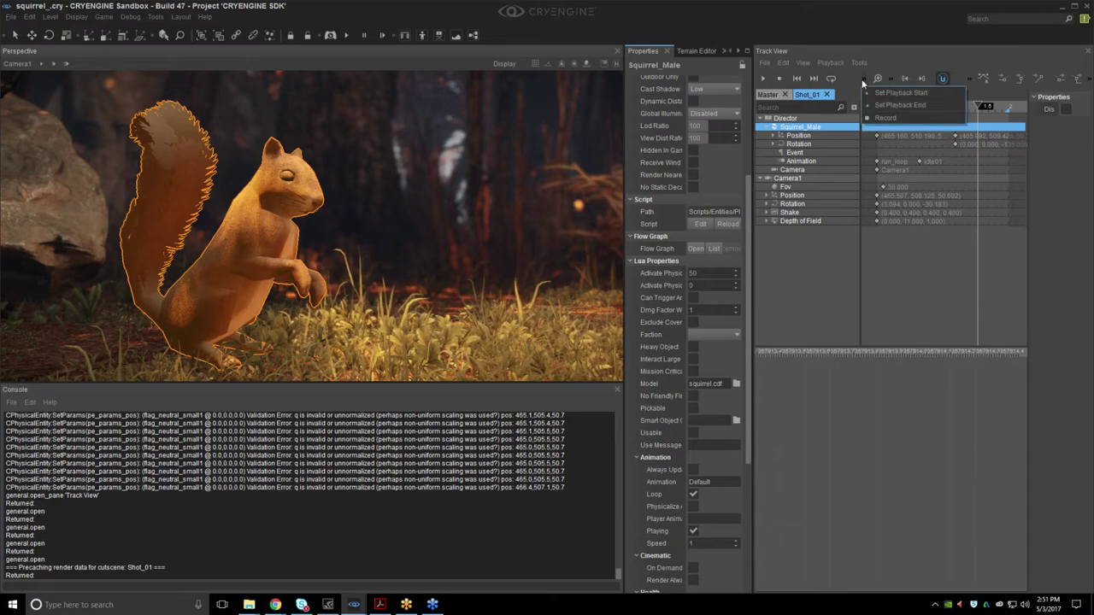
left_click(970, 80)
left_click(970, 79)
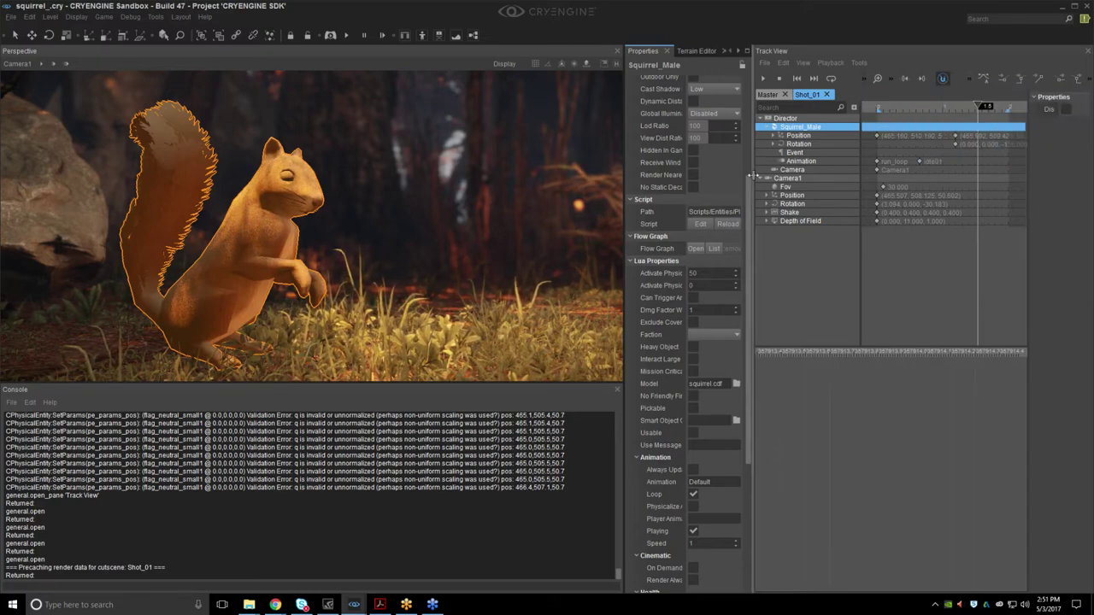
left_click_drag(752, 176, 565, 175)
left_click(780, 79)
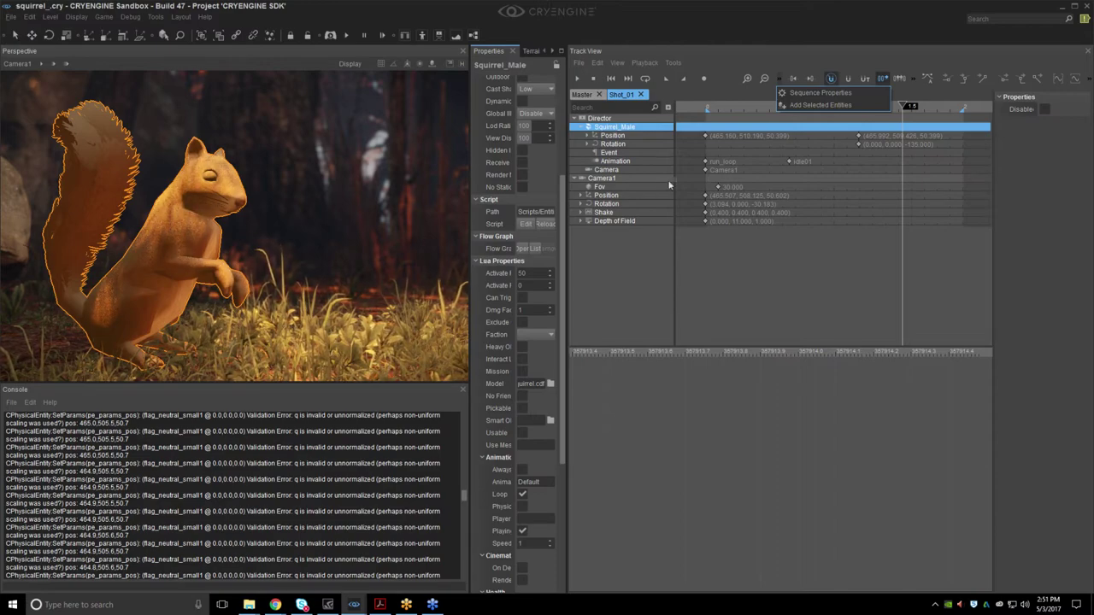
left_click(638, 139)
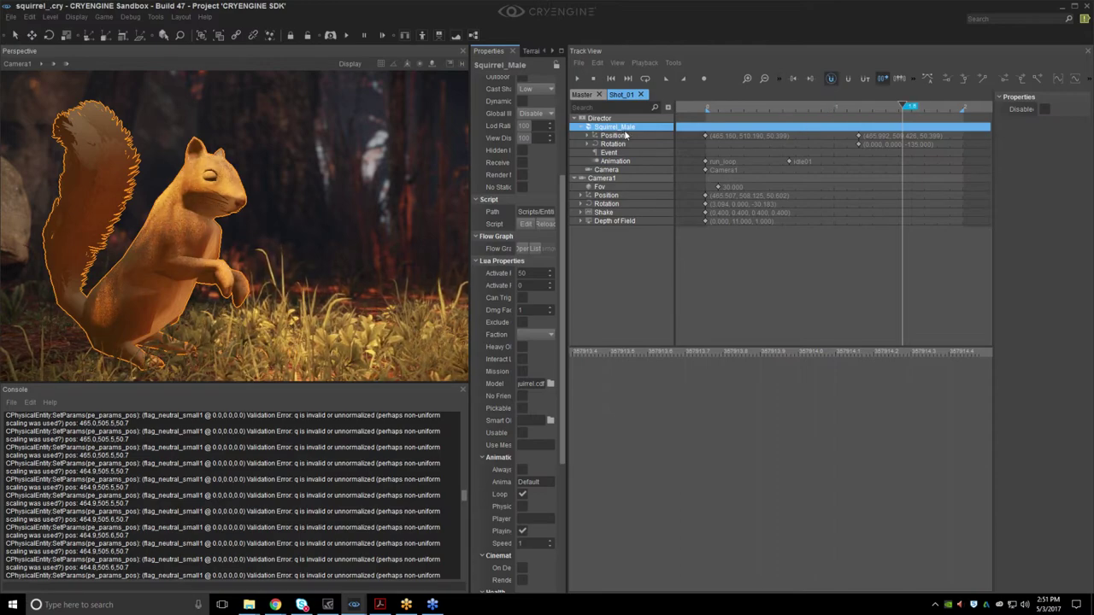
Look over the Squirrel_Male node's Position and Rotation tracks and their curves in the Shot_01 sequence.
left_click(627, 136)
left_click(631, 127)
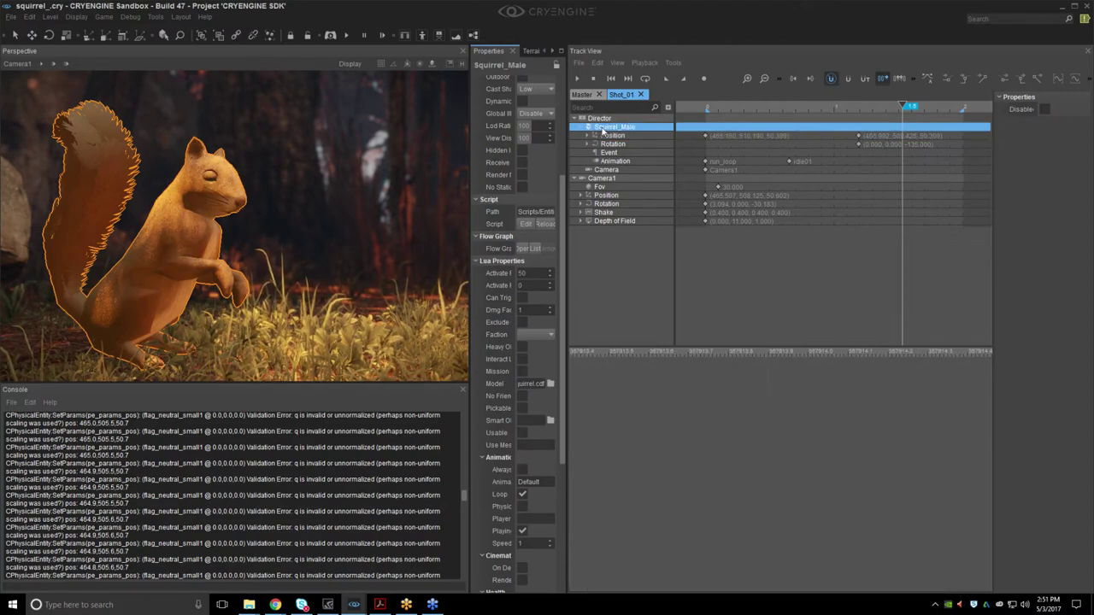
left_click(616, 135)
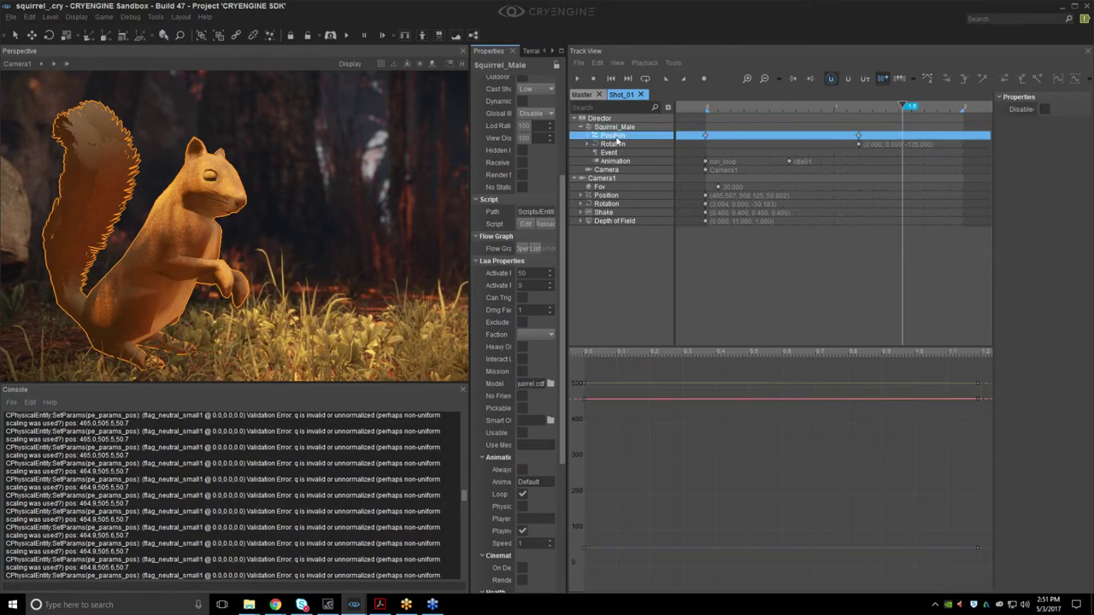
left_click(615, 144)
Delete the Event track from the Squirrel_Male node and select its Animation track.
left_click(621, 154)
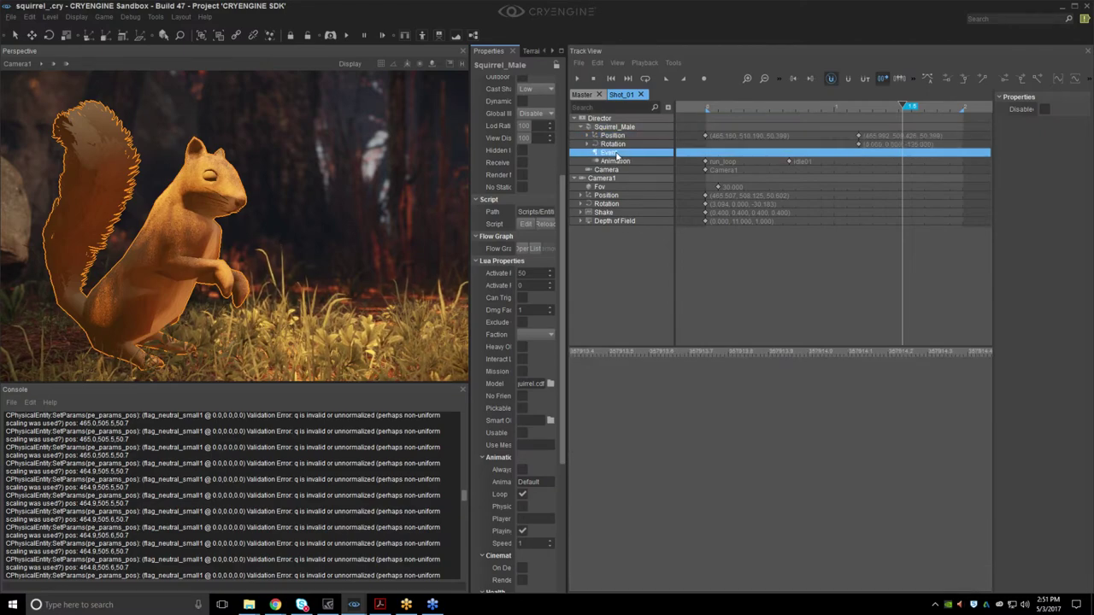
right_click(622, 154)
left_click(628, 159)
left_click(623, 152)
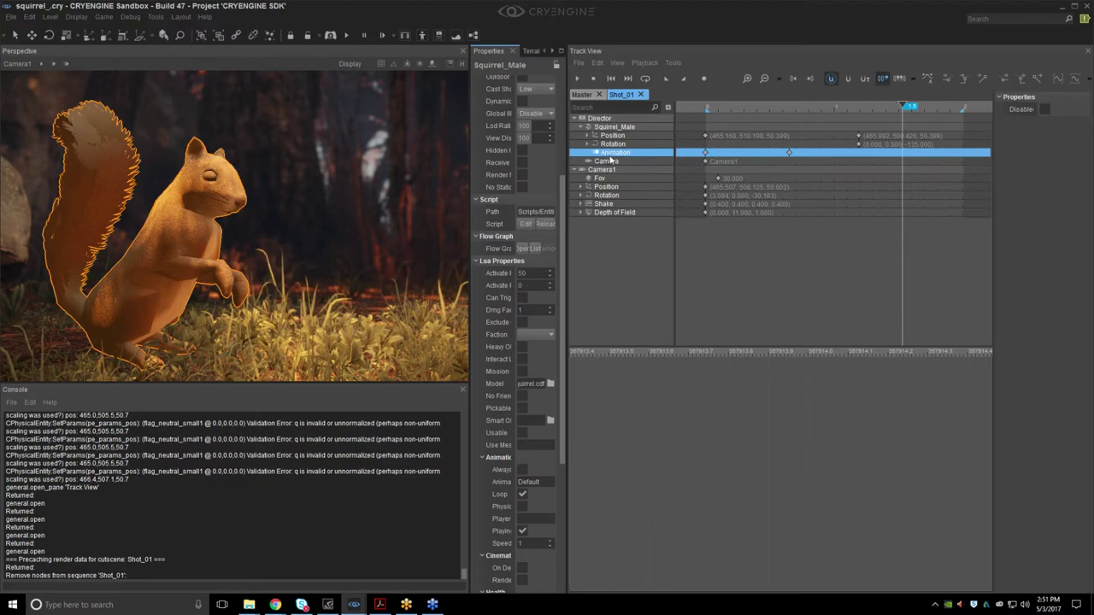
Scrub Shot_01 to about 1.9 seconds and inspect the settings of the Animation track's run_loop and idle01 keys.
left_click(671, 161)
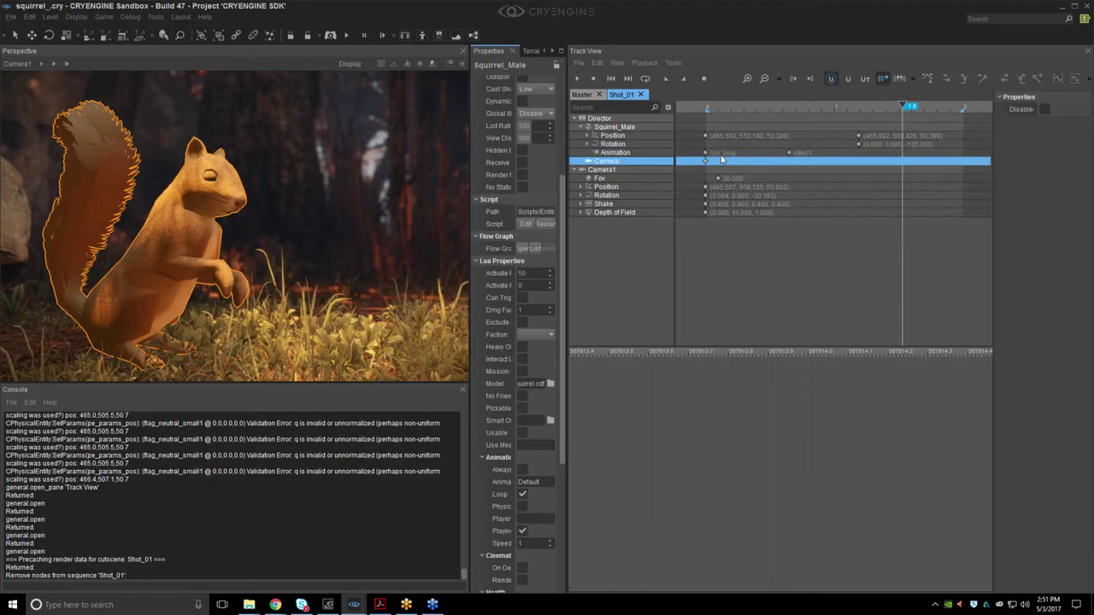
left_click_drag(728, 107, 953, 107)
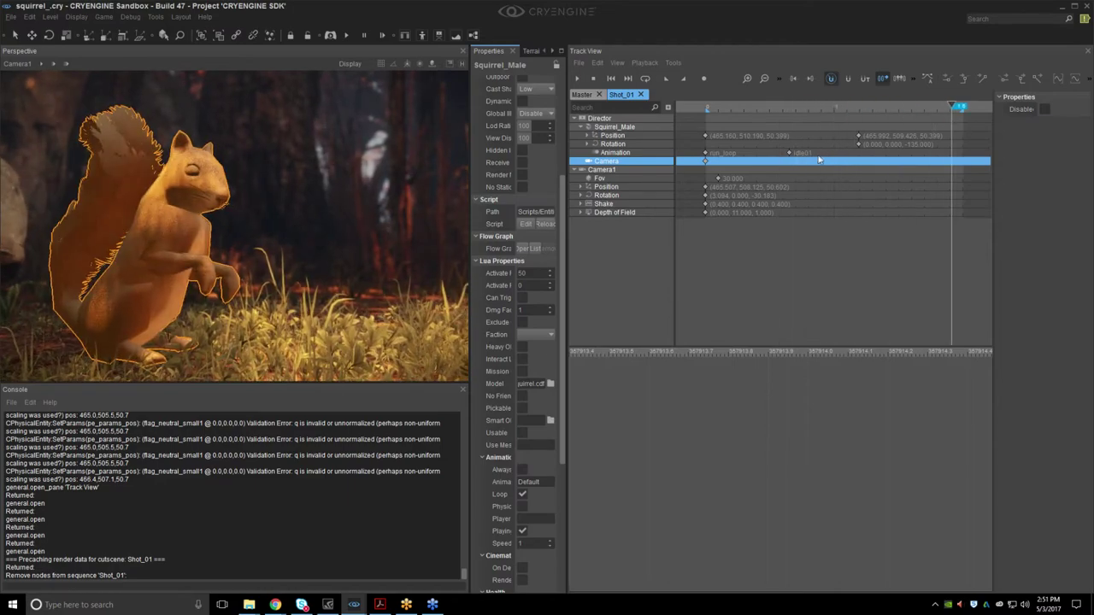
left_click(789, 153)
left_click(704, 153)
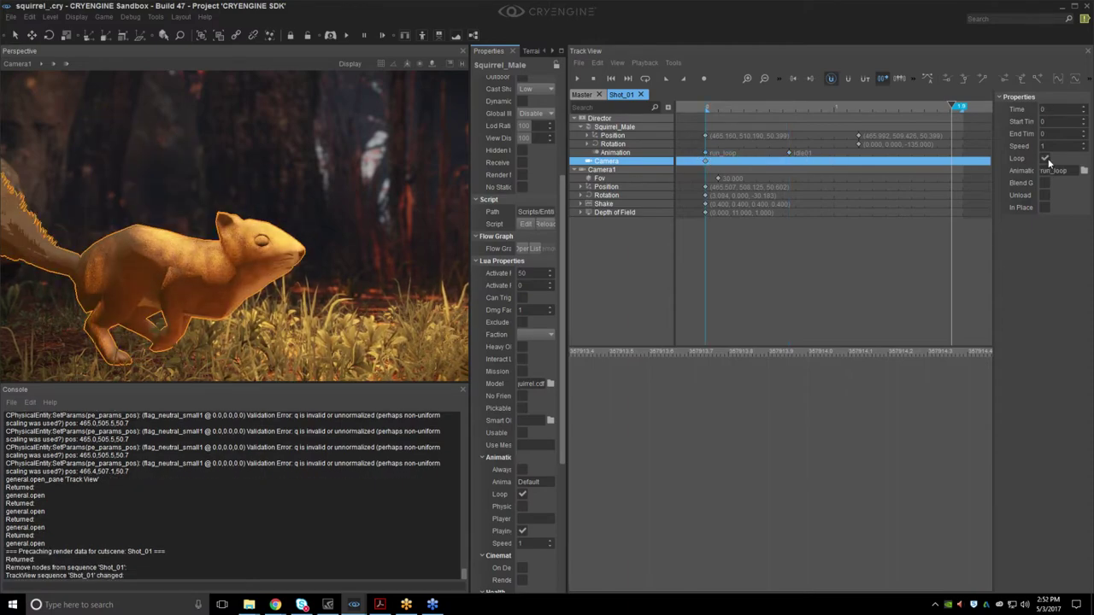
left_click_drag(775, 140, 804, 166)
left_click_drag(774, 105, 884, 120)
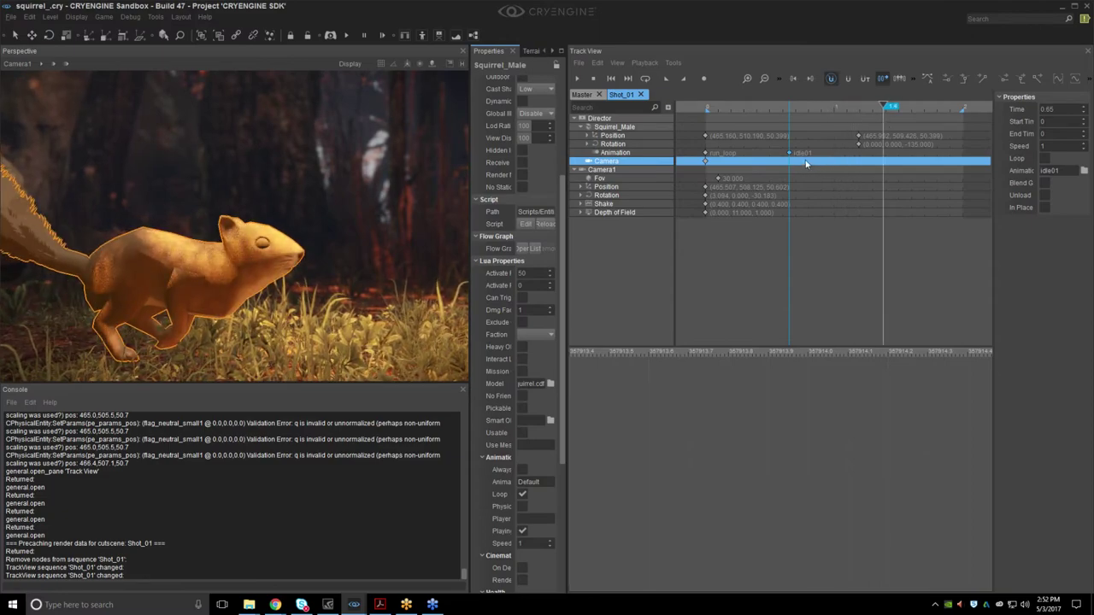
Try removing the idle01 key from the Animation track, scrub to about 1.2 seconds, and undo the deletion.
left_click_drag(779, 138, 805, 164)
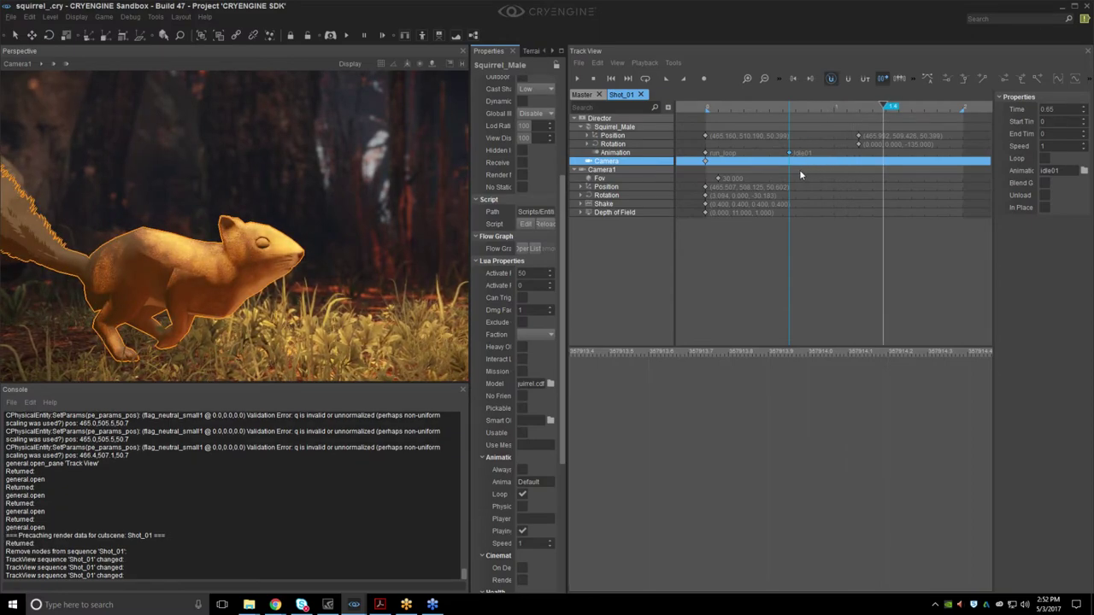
key("Delete")
left_click_drag(796, 112, 862, 110)
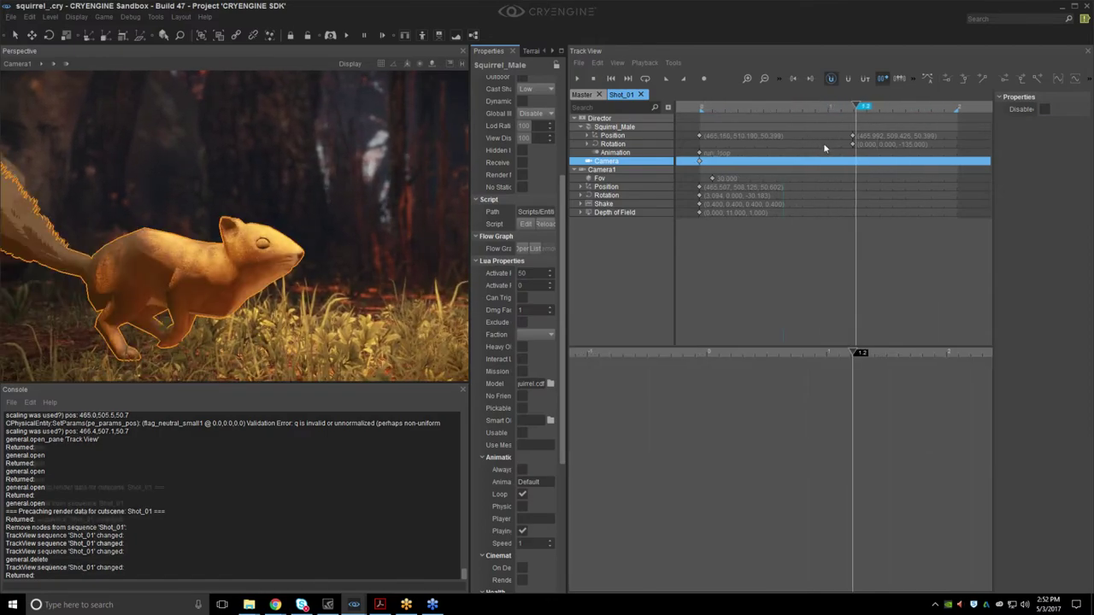
key("ctrl+z")
Rearrange the layout so Track View sits between the viewport and Properties, and scrub Shot_01 to about 0.3 seconds.
left_click_drag(795, 51, 464, 210)
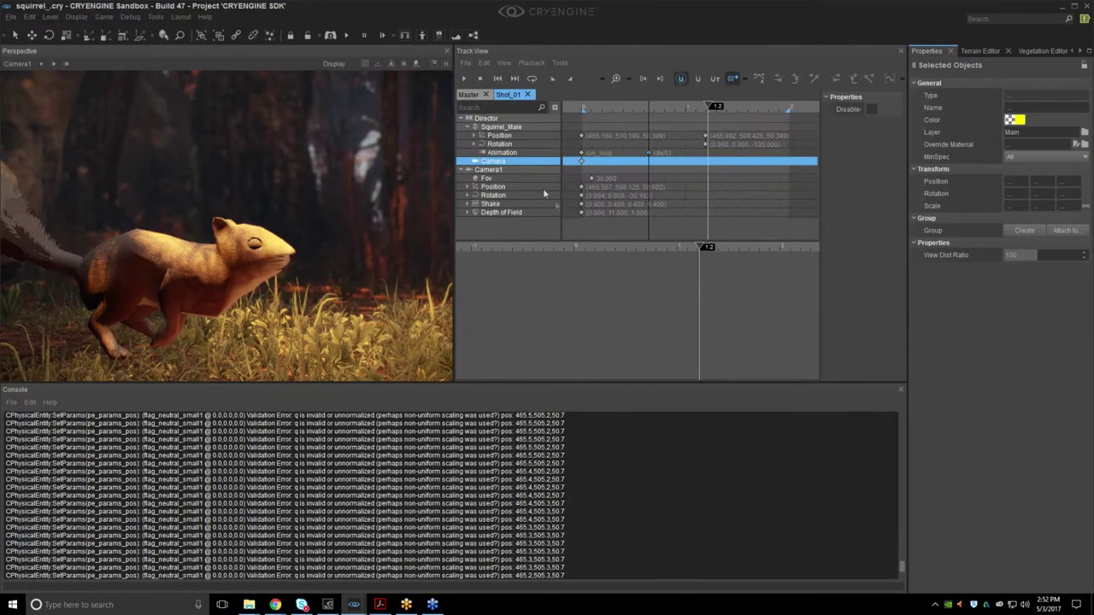
left_click_drag(718, 113, 615, 113)
Reload the level's scripts and scrub Shot_01 to about 1.4 seconds to check the squirrel's animation.
left_click(148, 19)
mouse_move(130, 17)
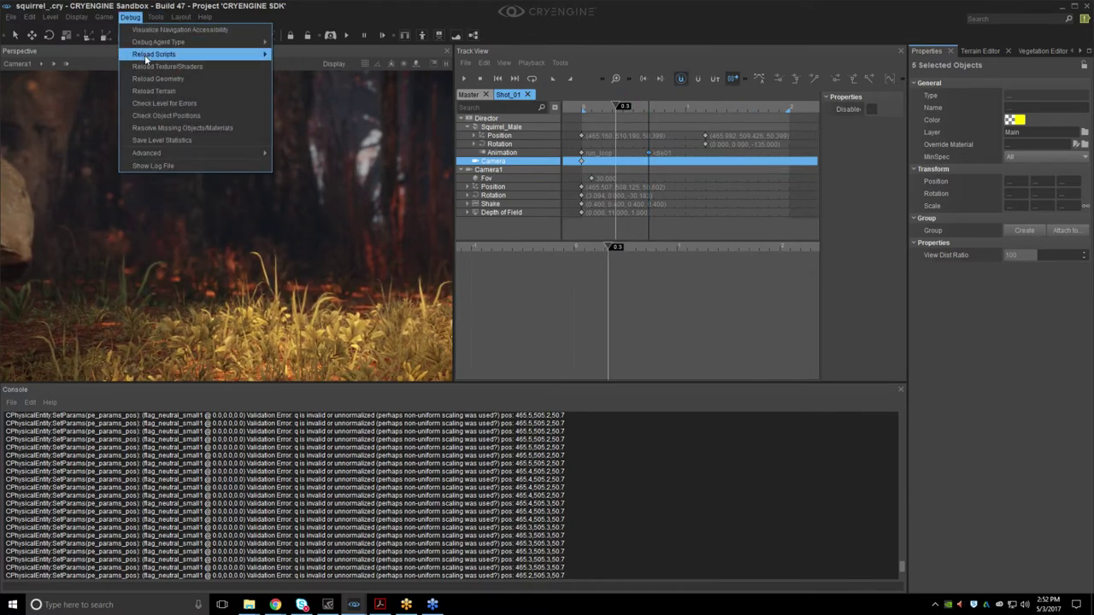
mouse_move(222, 54)
left_click(286, 57)
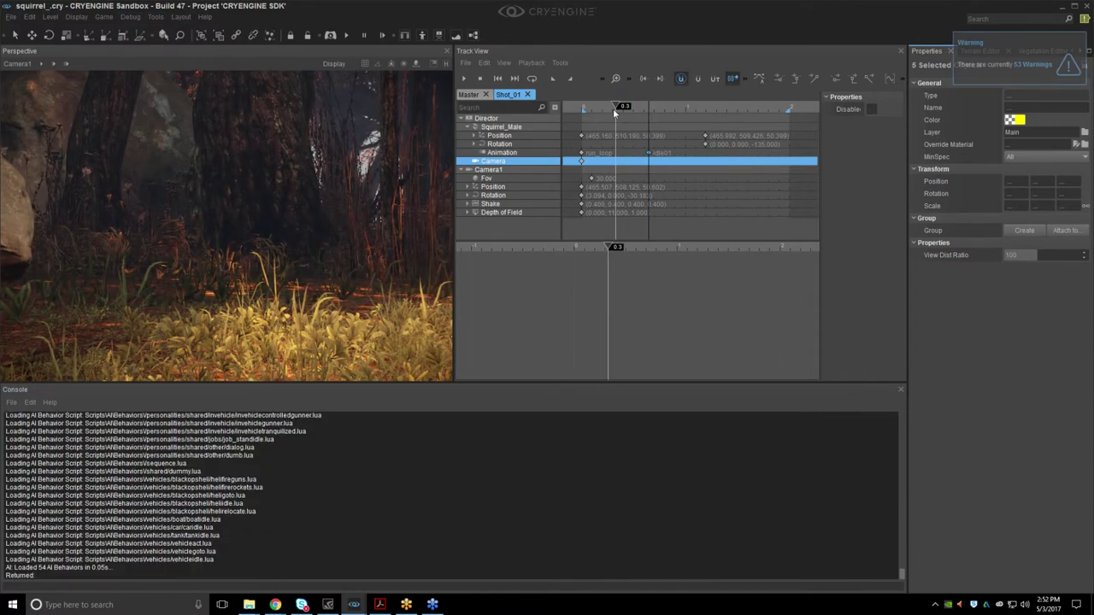
left_click_drag(613, 109, 729, 108)
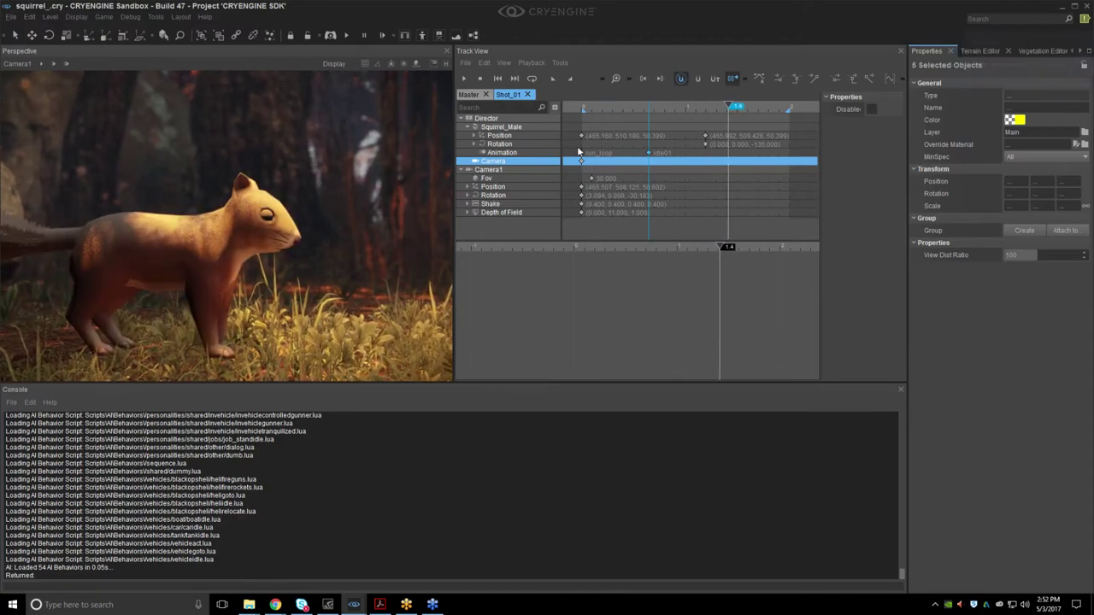
Switch to the Master sequence and back to Shot_01, and scrub the shot to about 1.8 seconds.
left_click(475, 97)
left_click(520, 97)
left_click_drag(590, 111, 770, 142)
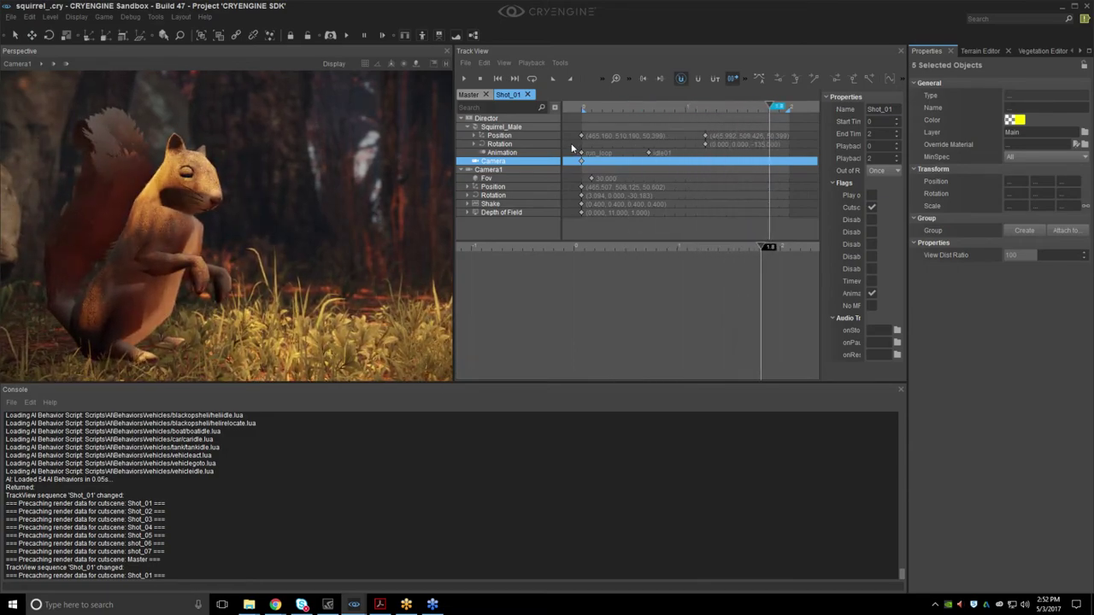
Review the animations available for the idle01 key without changing it, and scrub Shot_01 to about 1.5 seconds.
left_click_drag(572, 148, 671, 165)
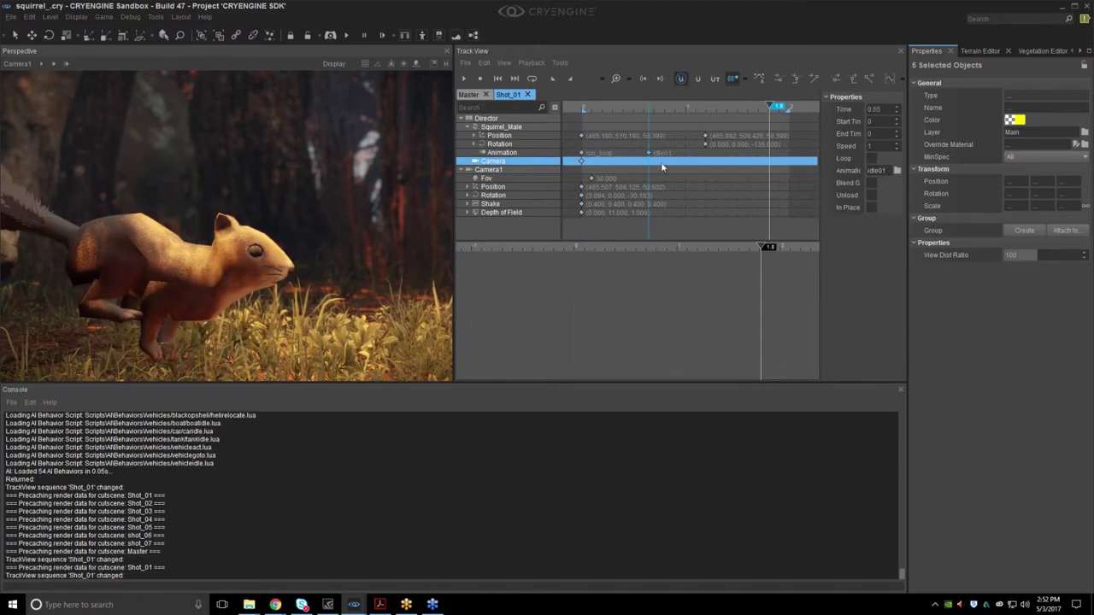
left_click(897, 171)
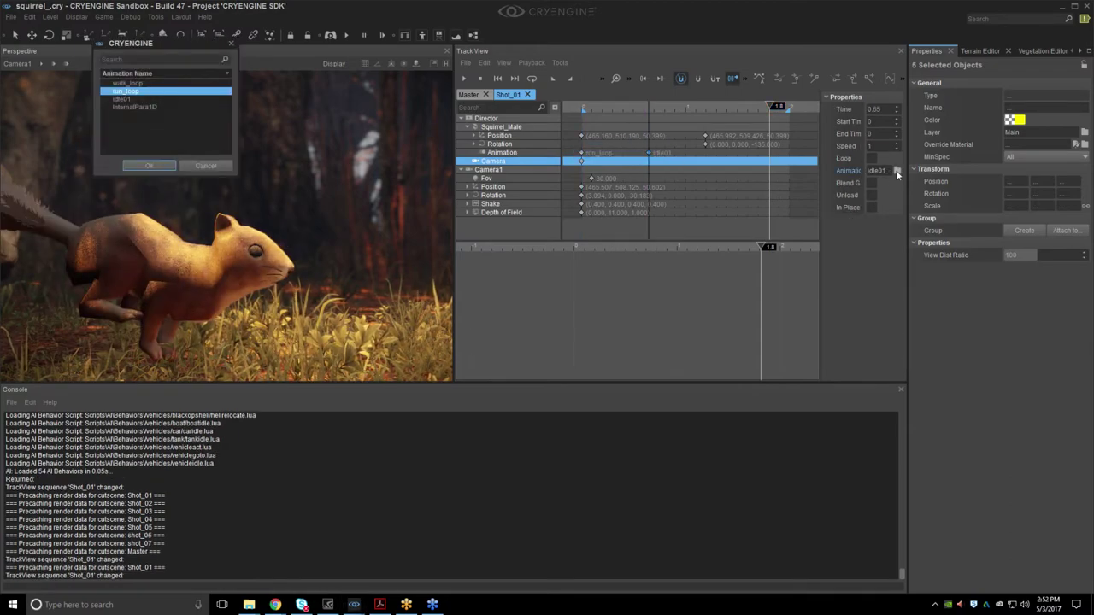
left_click_drag(158, 45, 405, 173)
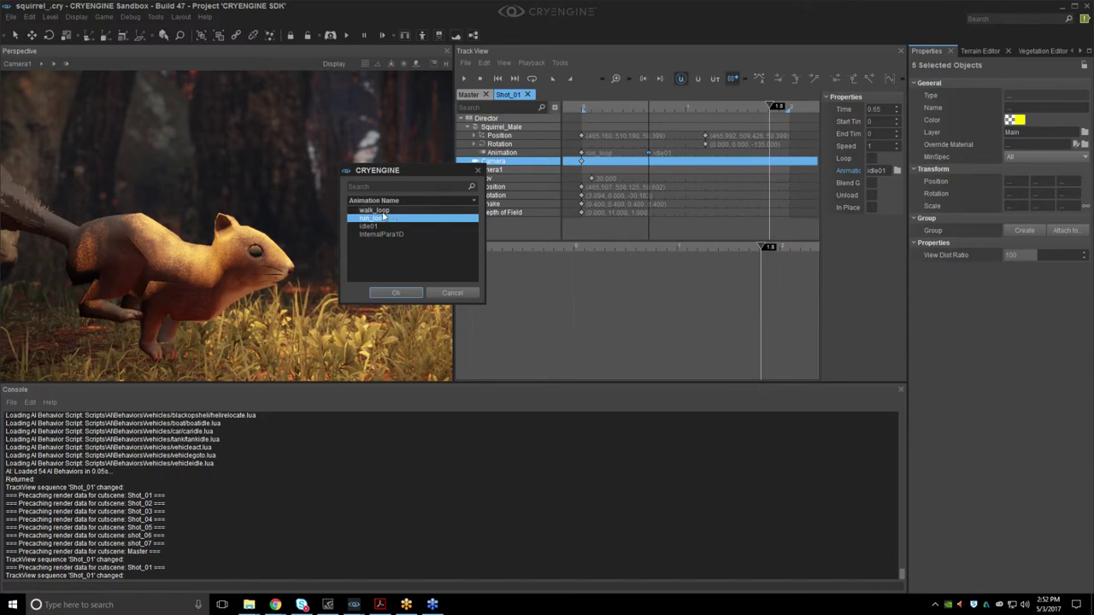
left_click(438, 293)
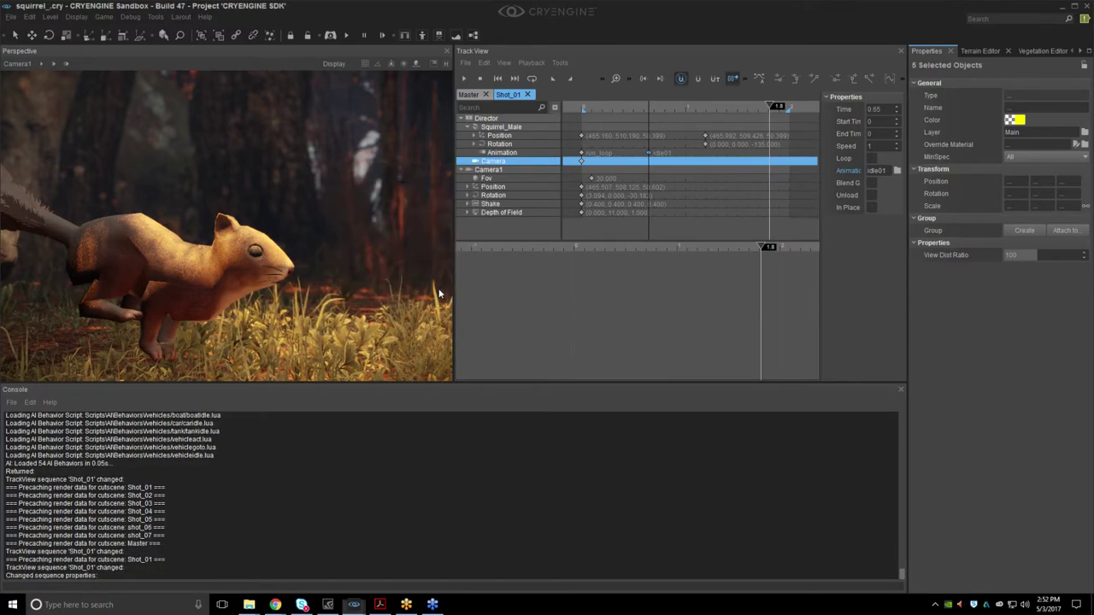
left_click_drag(648, 109, 825, 120)
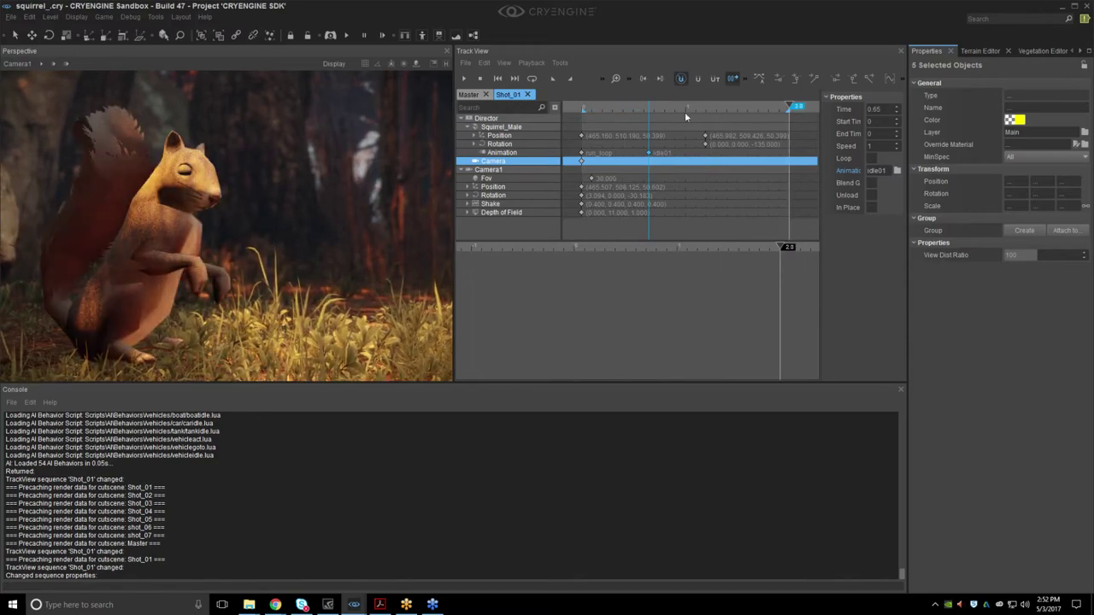
left_click_drag(685, 112, 738, 106)
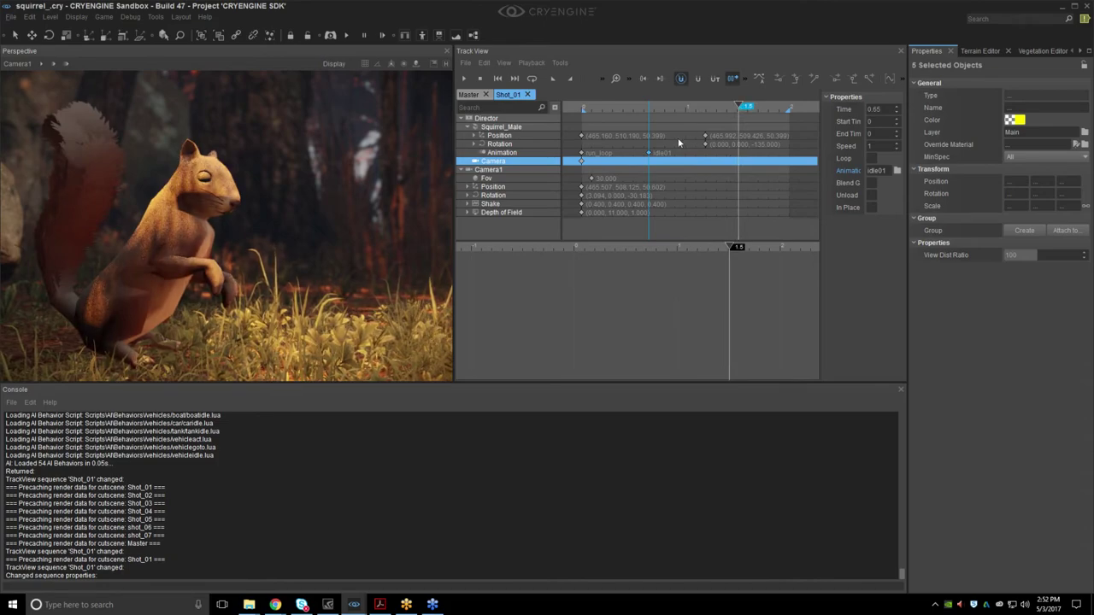
Close the Shot_01 sequence and play the Master sequence from the start in a widened Perspective viewport.
left_click(528, 94)
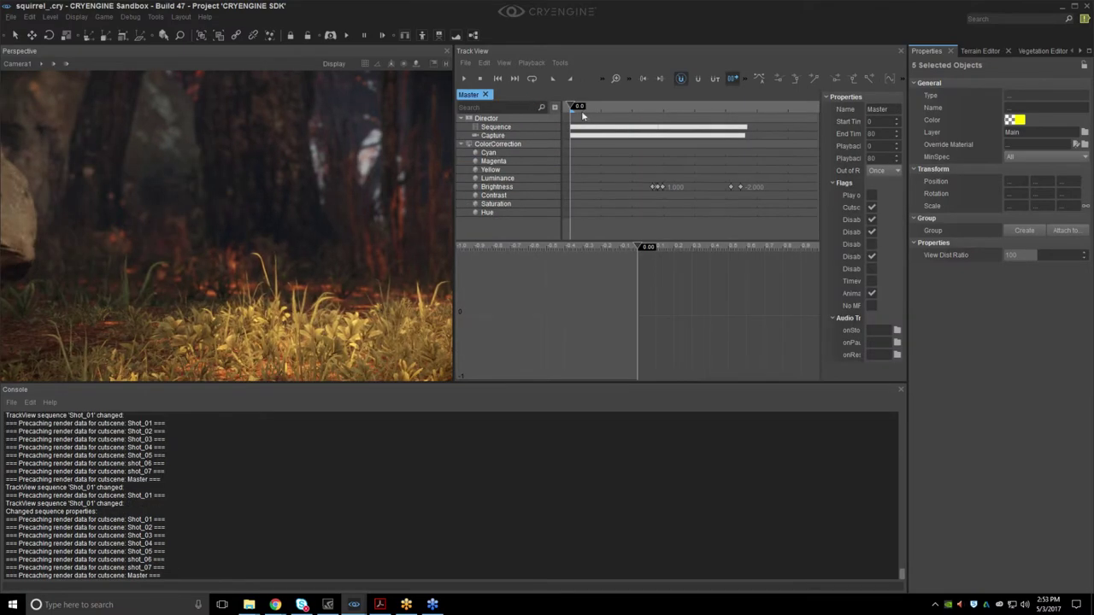
mouse_move(583, 109)
left_mouse_down()
mouse_move(594, 111)
mouse_move(539, 111)
left_mouse_up()
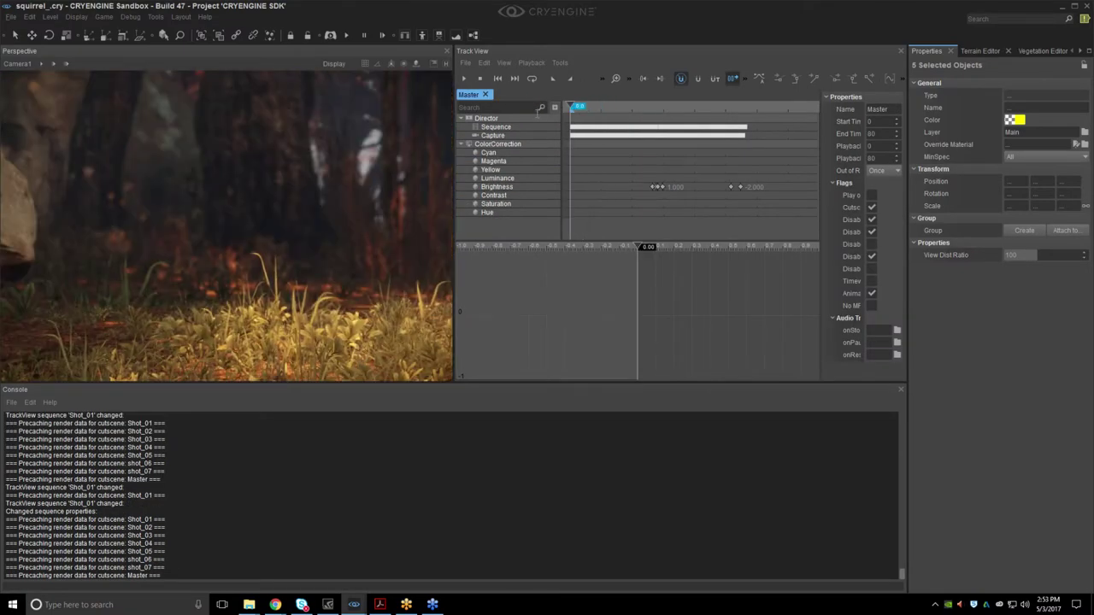
left_click(464, 79)
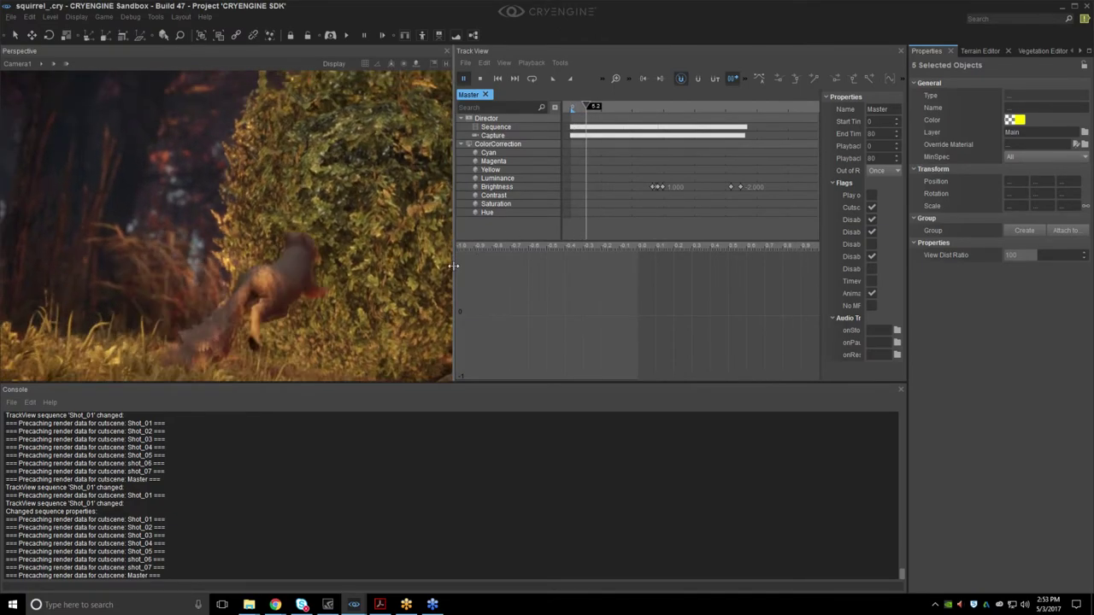
left_click_drag(454, 267, 585, 266)
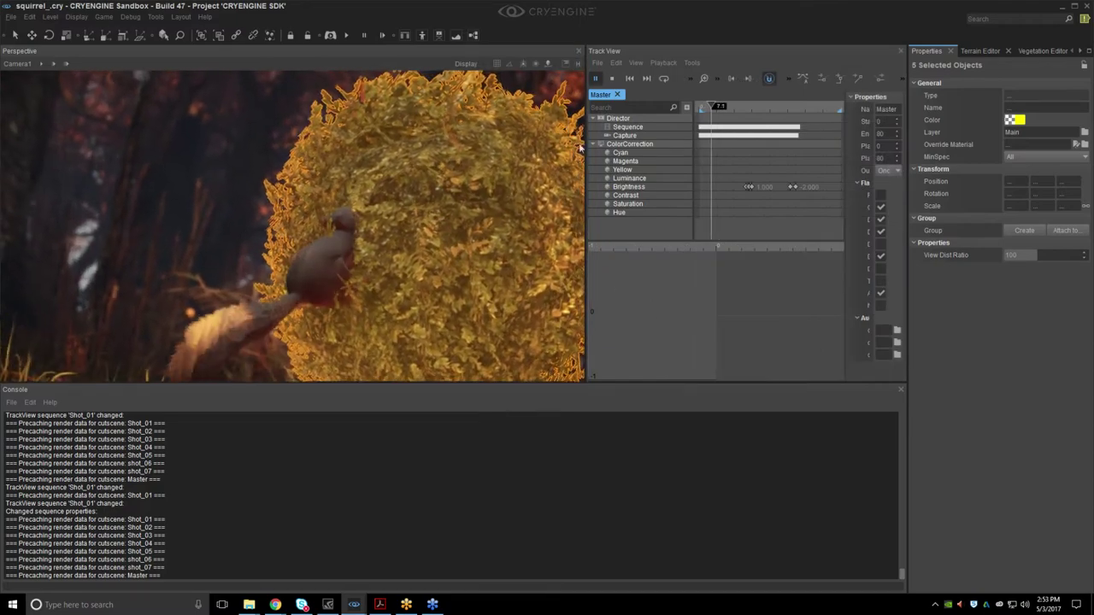
left_click(554, 83)
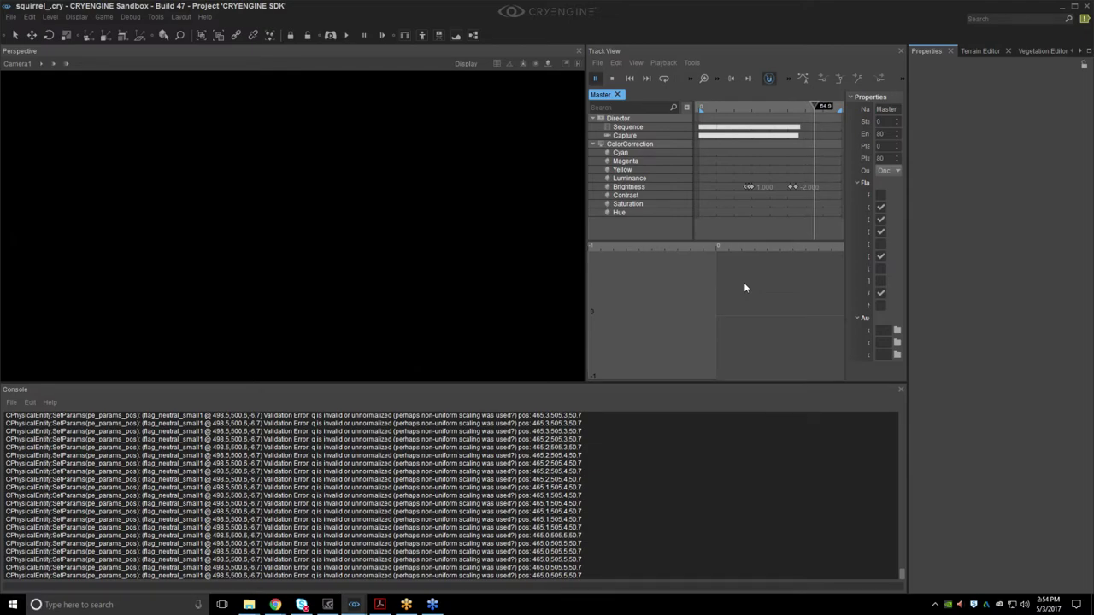
Rewind the Master sequence to its opening shots and pause playback at about 3.2 seconds.
left_click_drag(756, 110, 700, 110)
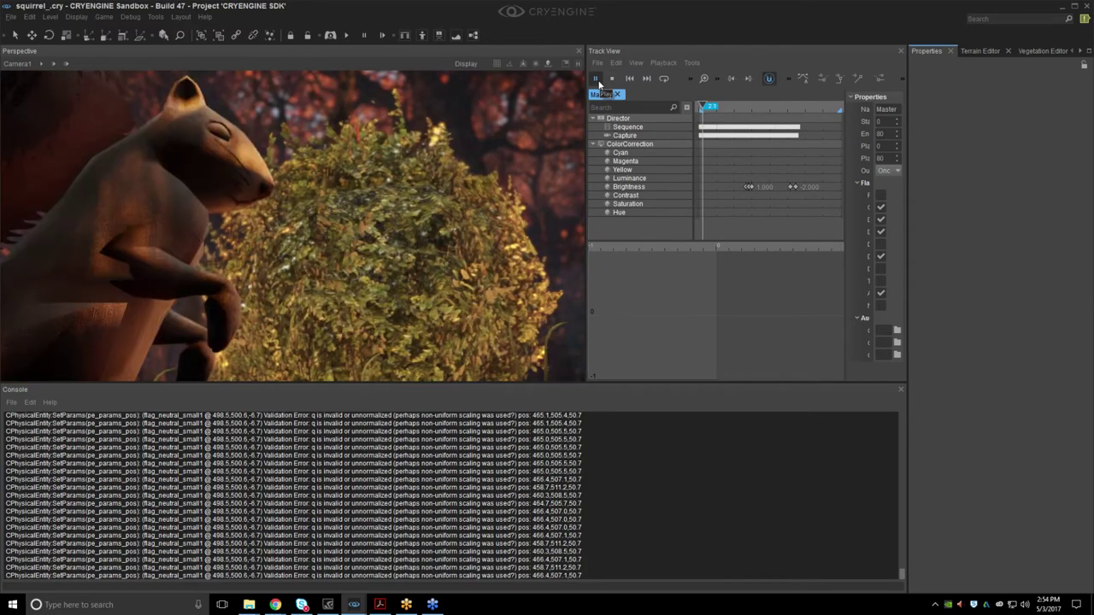
left_click(597, 79)
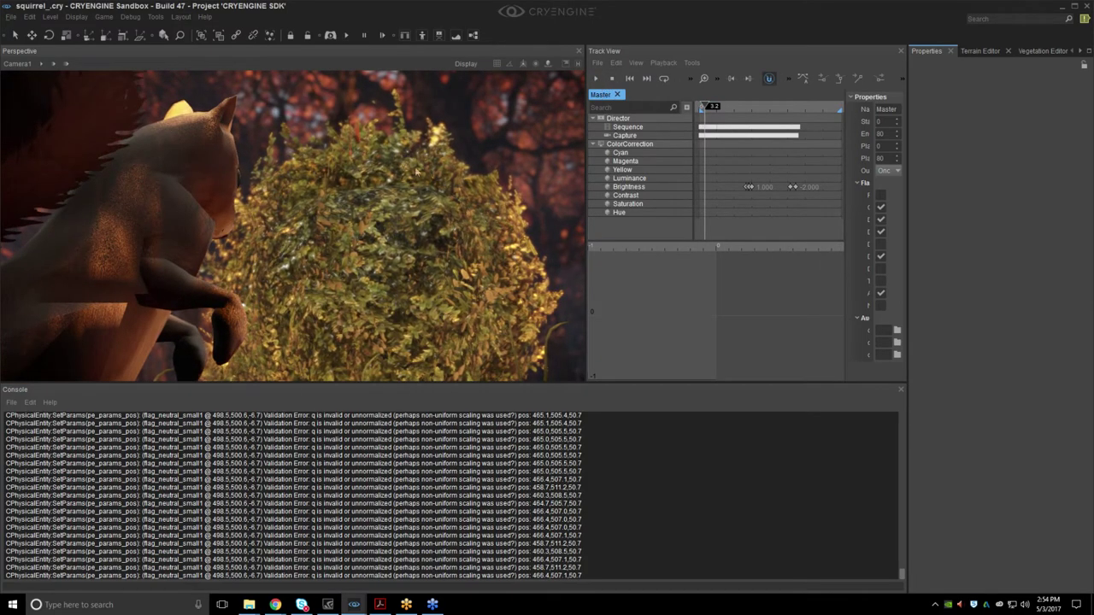
Select the Nut entity at the top of the hedge, lower it slightly with the Move tool, and deselect it.
left_click(349, 154)
key("2")
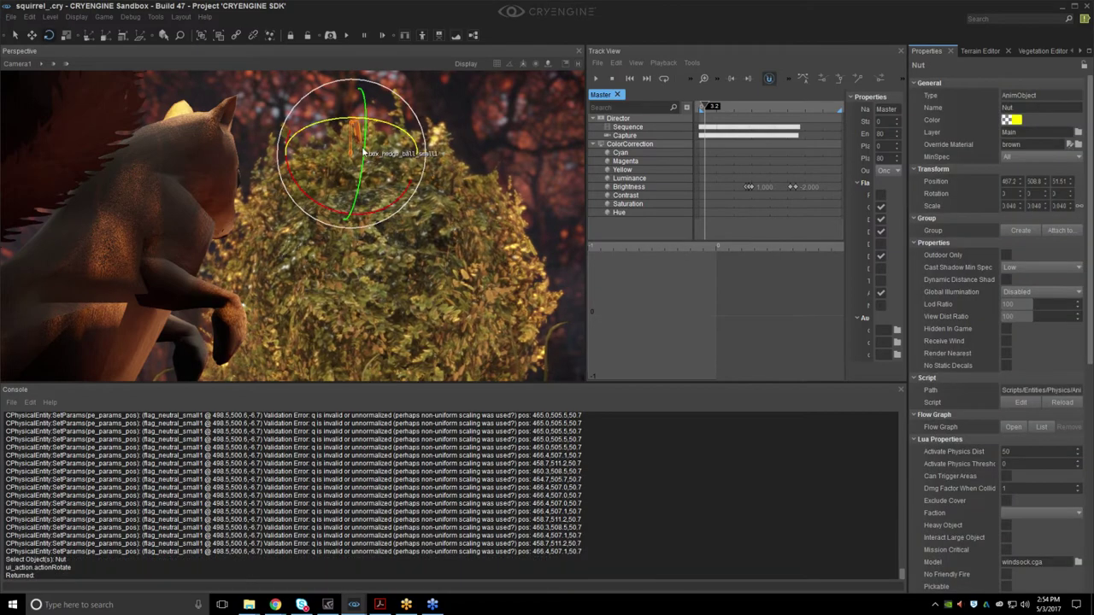
key("1")
left_click_drag(330, 130, 332, 128)
scroll(1079, 354, "down", 2)
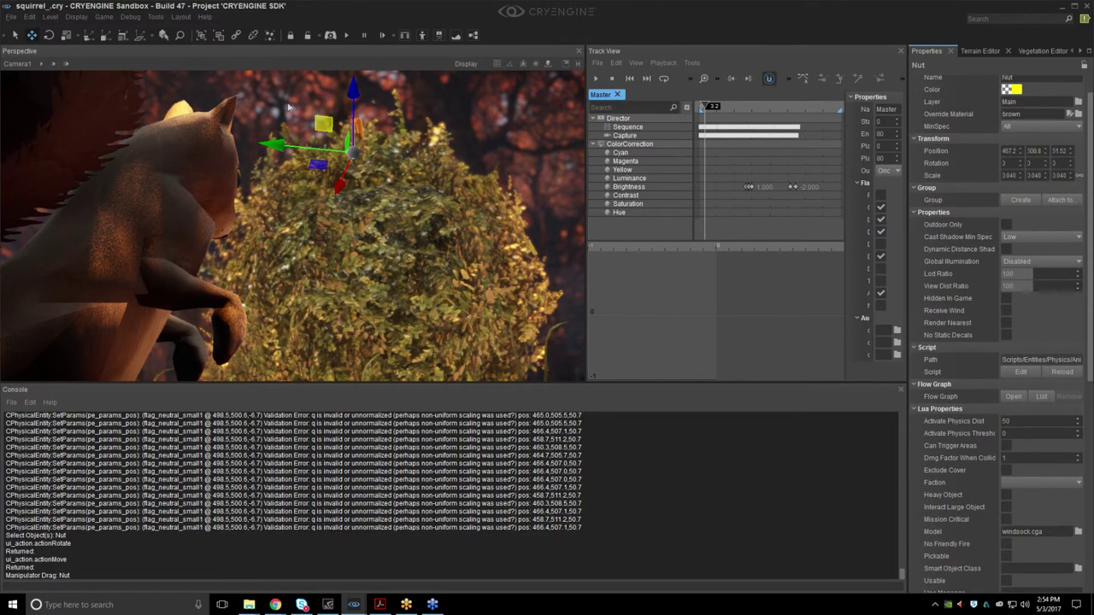
left_click_drag(308, 124, 312, 152)
left_click(447, 114)
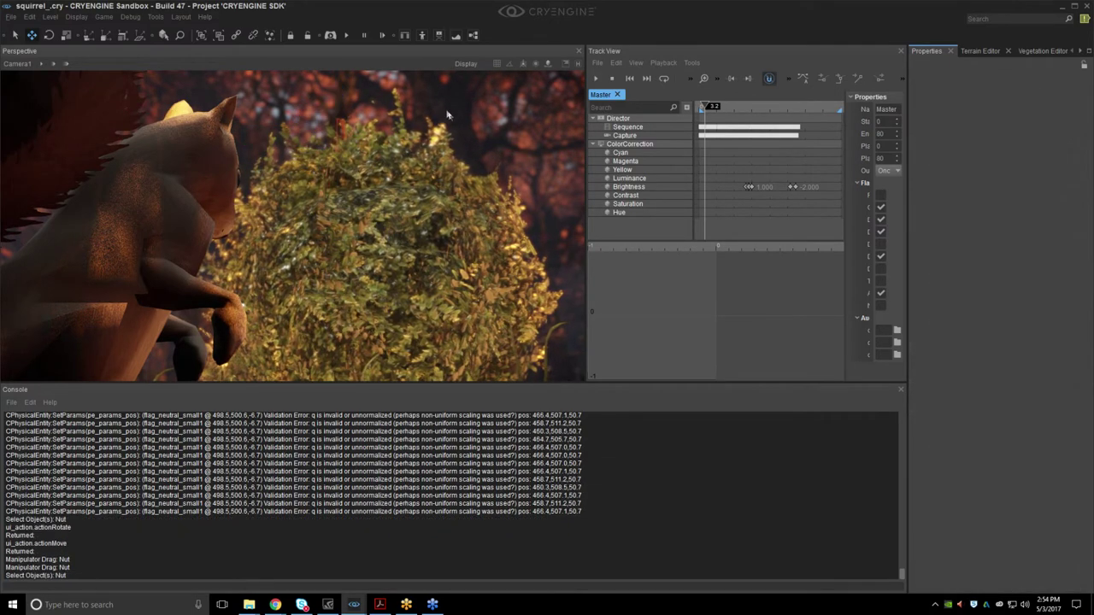
Play the rest of the Master sequence, stop it after the fade to black, and scrub back near the start.
left_click(597, 79)
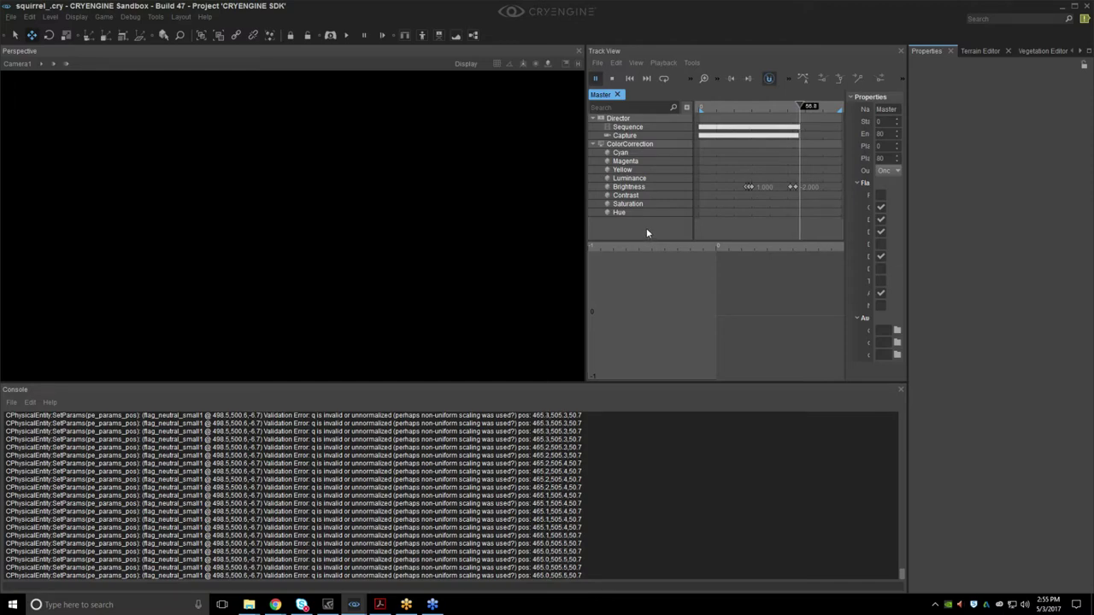
left_click(597, 79)
left_click_drag(794, 107, 705, 114)
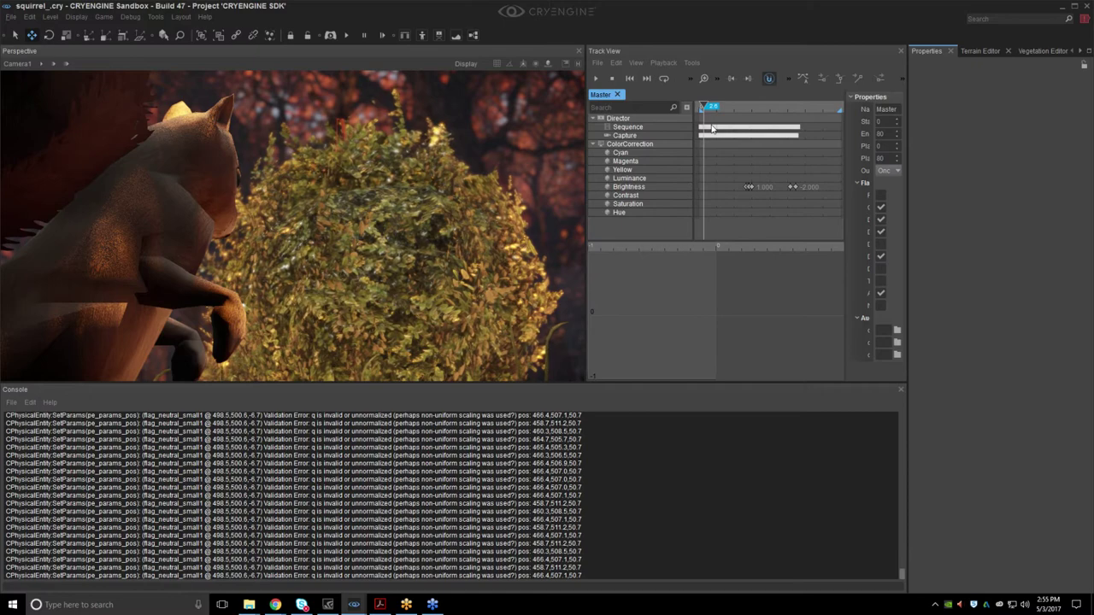
Scrub the Master sequence to about 12.5 seconds and select the ColorCorrection node.
left_click_drag(704, 114, 722, 110)
scroll(717, 162, "down", 1)
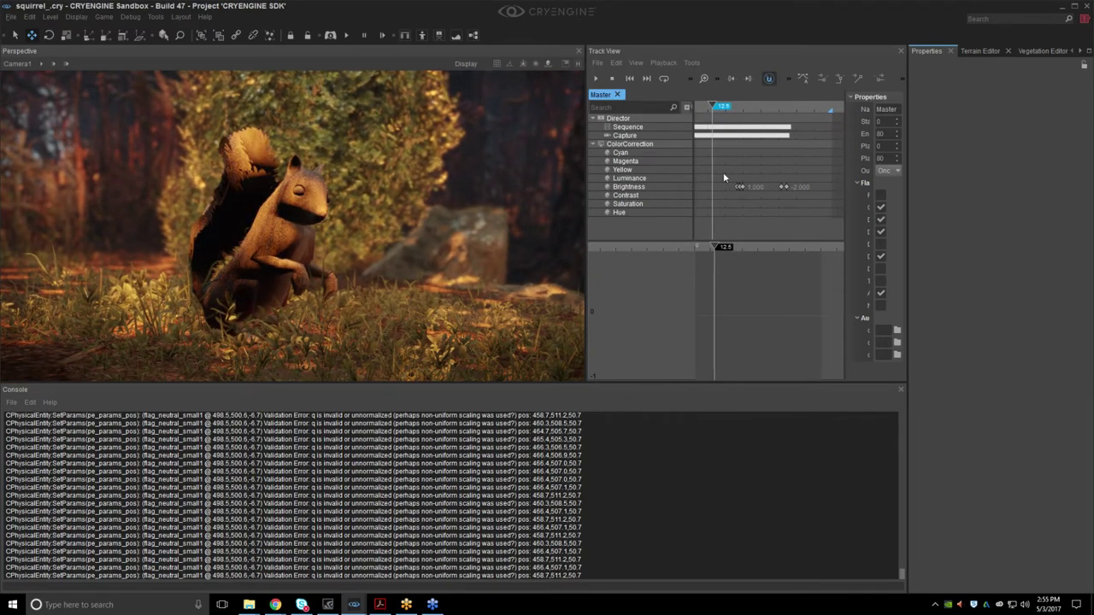
left_click(656, 145)
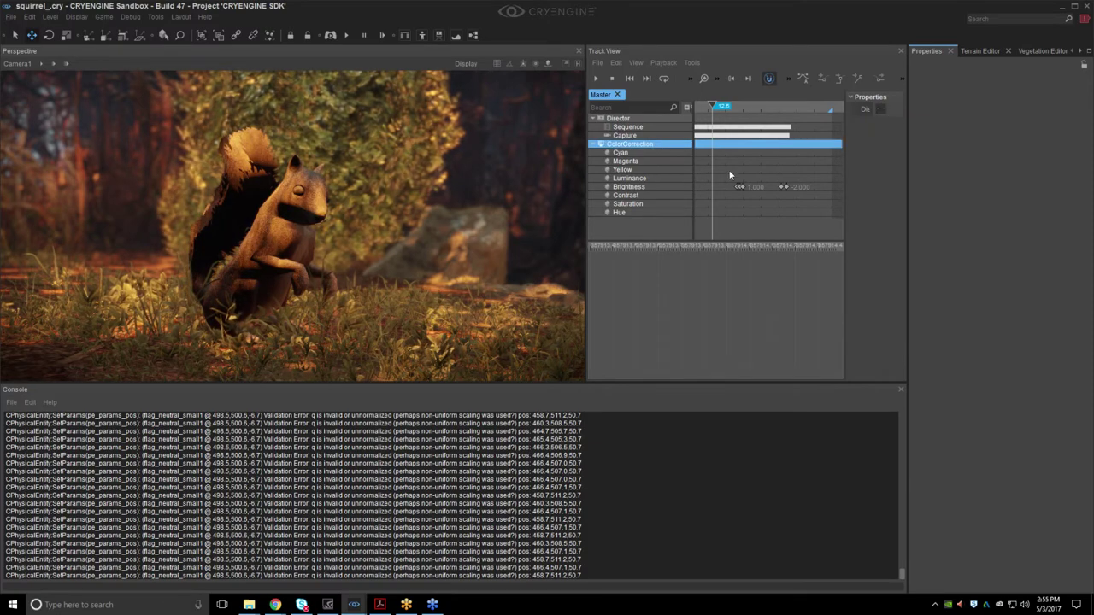
Select the ColorCorrection Brightness track, scrub toward its first fade keys, and play the Master sequence, pausing at about 31.6 seconds.
scroll(730, 174, "down", 1)
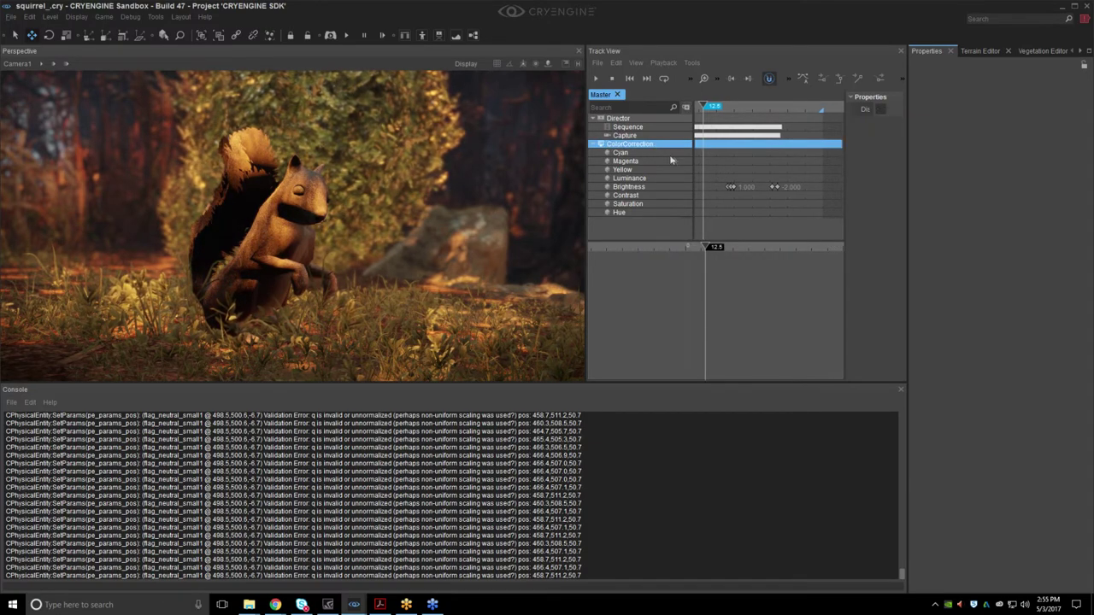
scroll(727, 171, "up", 1)
left_click(653, 189)
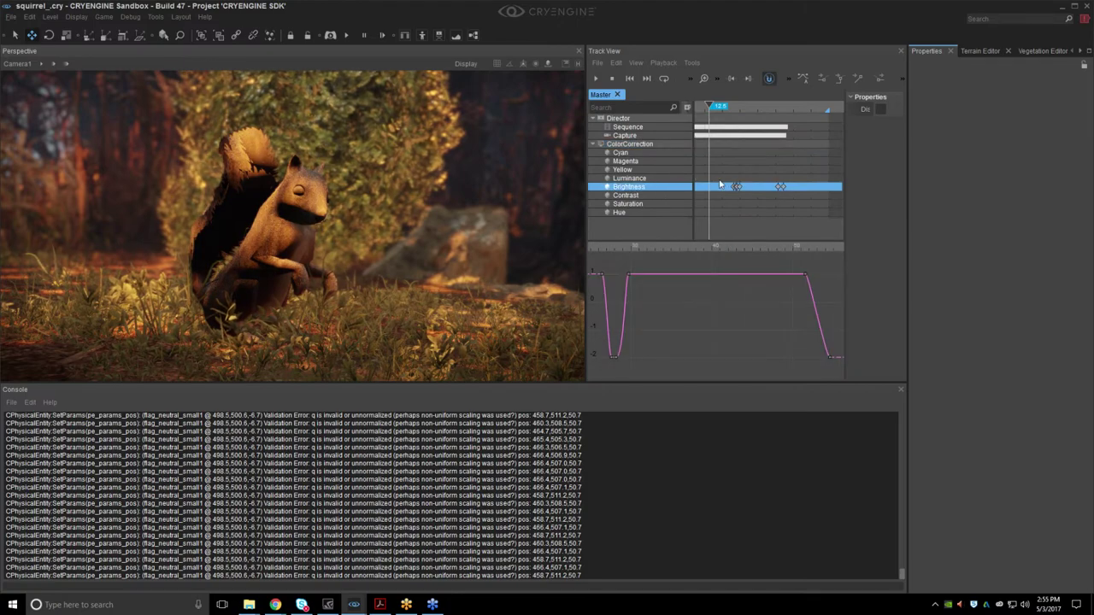
left_click_drag(725, 106, 735, 130)
left_click(596, 78)
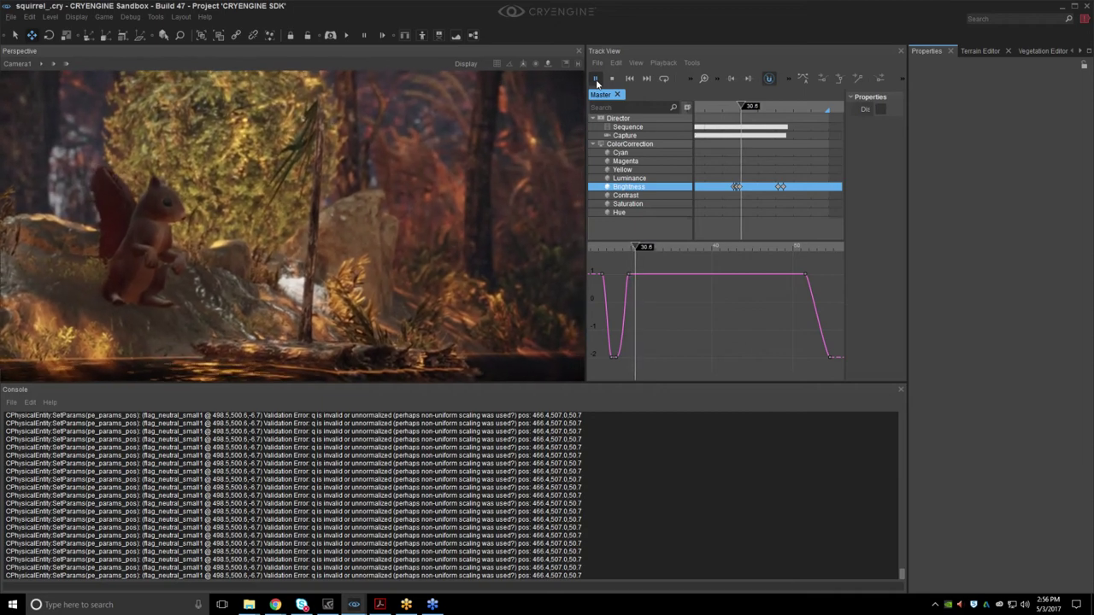
left_click(595, 79)
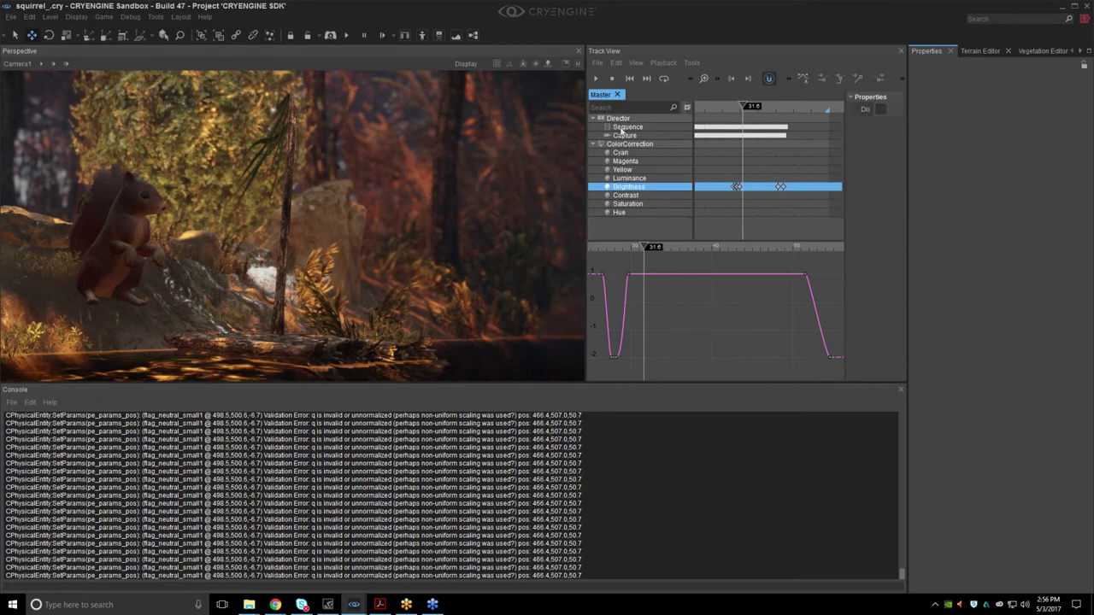
Open the Shot_03 and Shot_04 sequences in Track View.
left_click(599, 63)
left_click(609, 80)
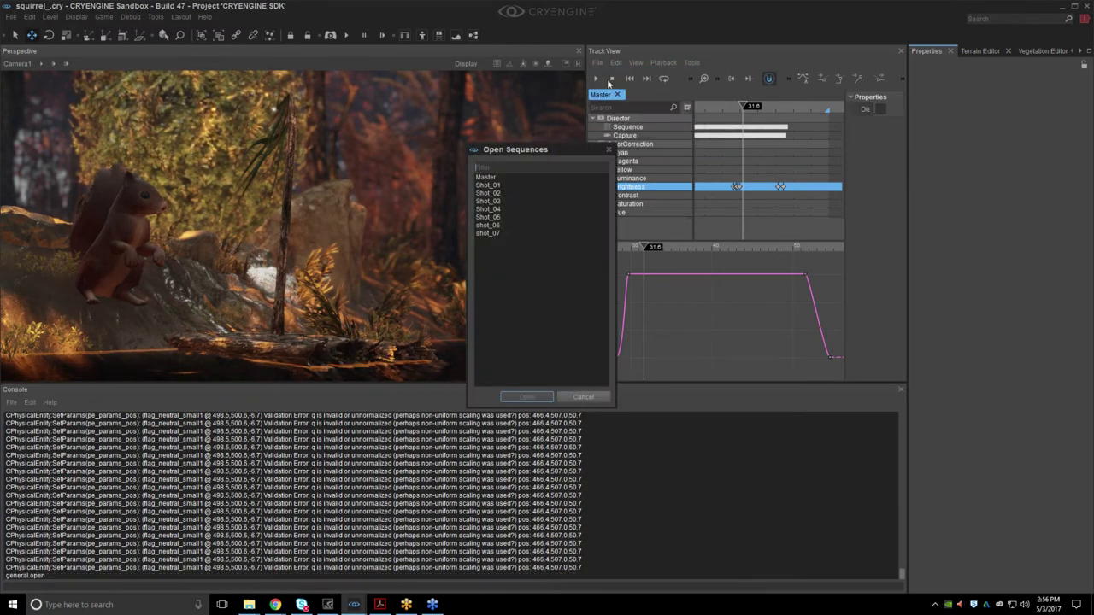
left_click(525, 397)
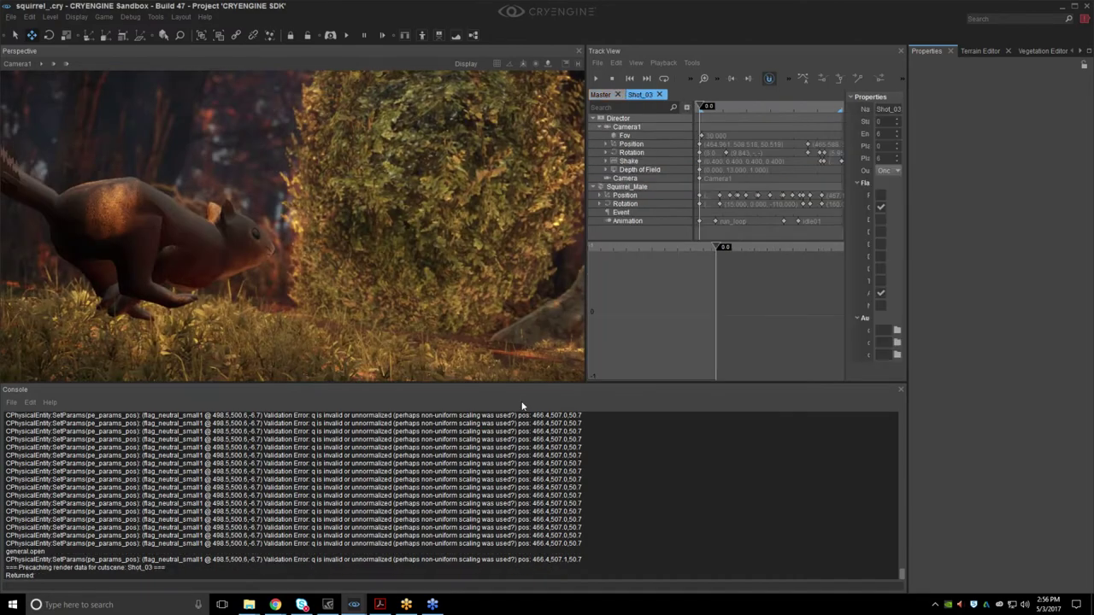
mouse_move(751, 122)
middle_mouse_down()
mouse_move(733, 121)
mouse_move(749, 124)
middle_mouse_up()
left_click(597, 64)
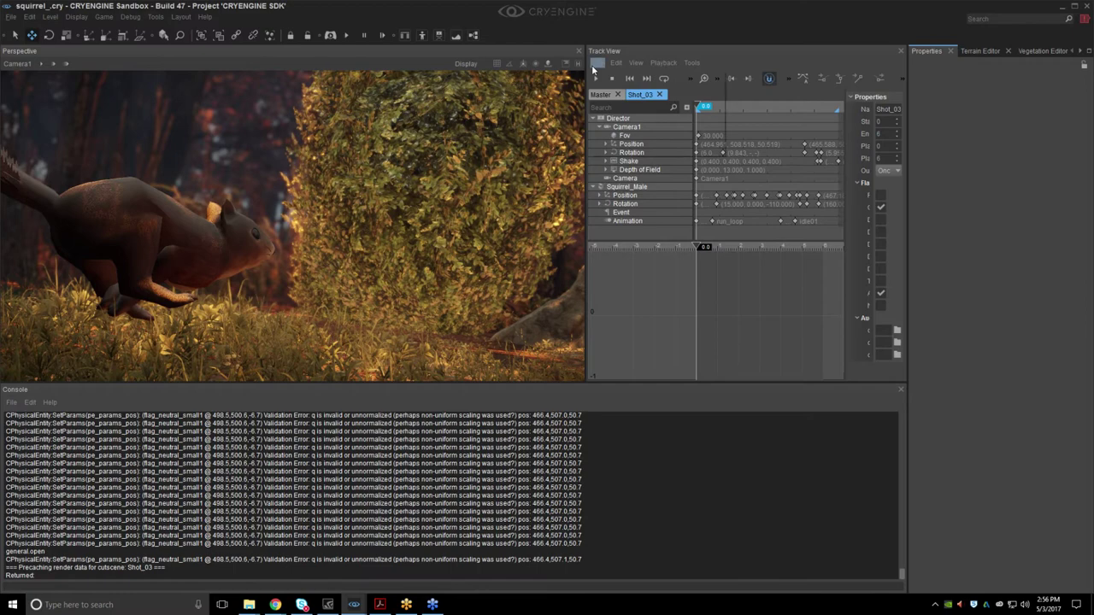
left_click(604, 89)
left_click(502, 210)
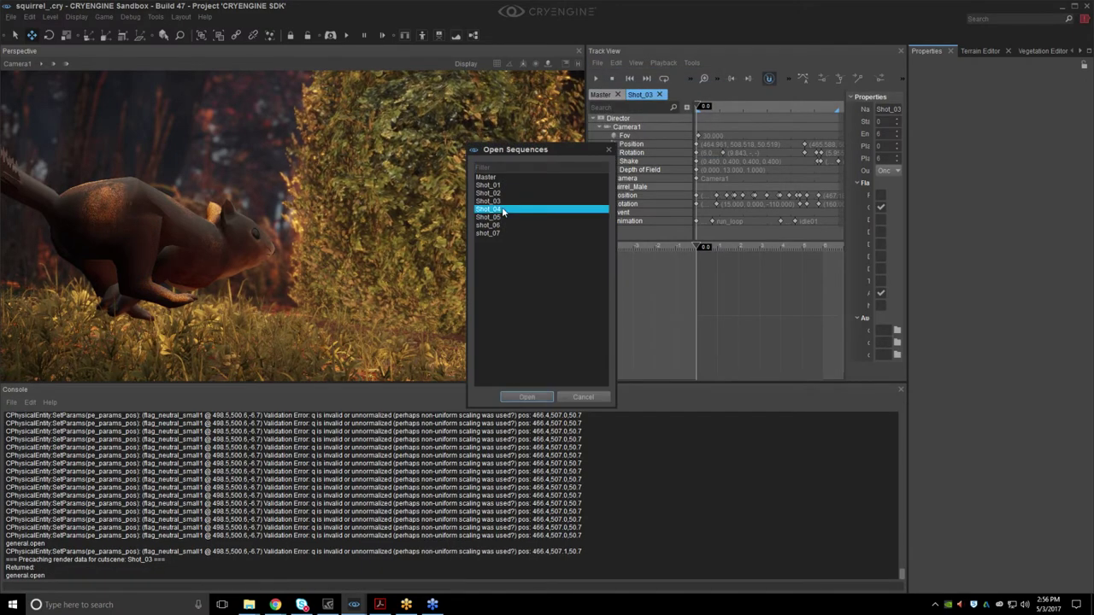
left_click(525, 397)
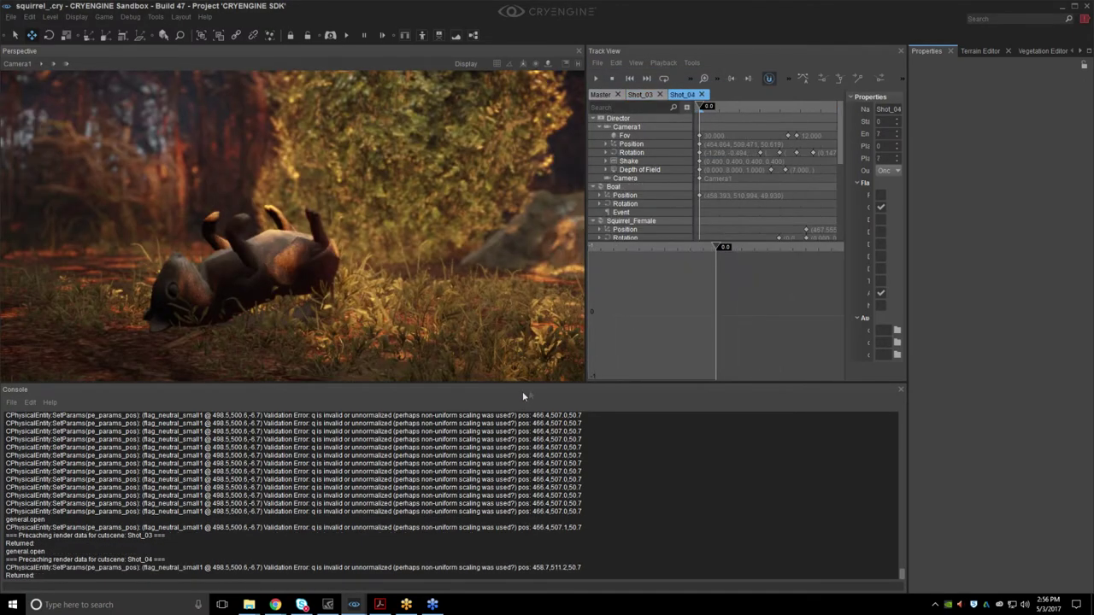
Open the Shot_01 sequence and close the Shot_03 and Shot_04 sequences.
left_click(597, 63)
left_click(617, 84)
left_click(505, 185)
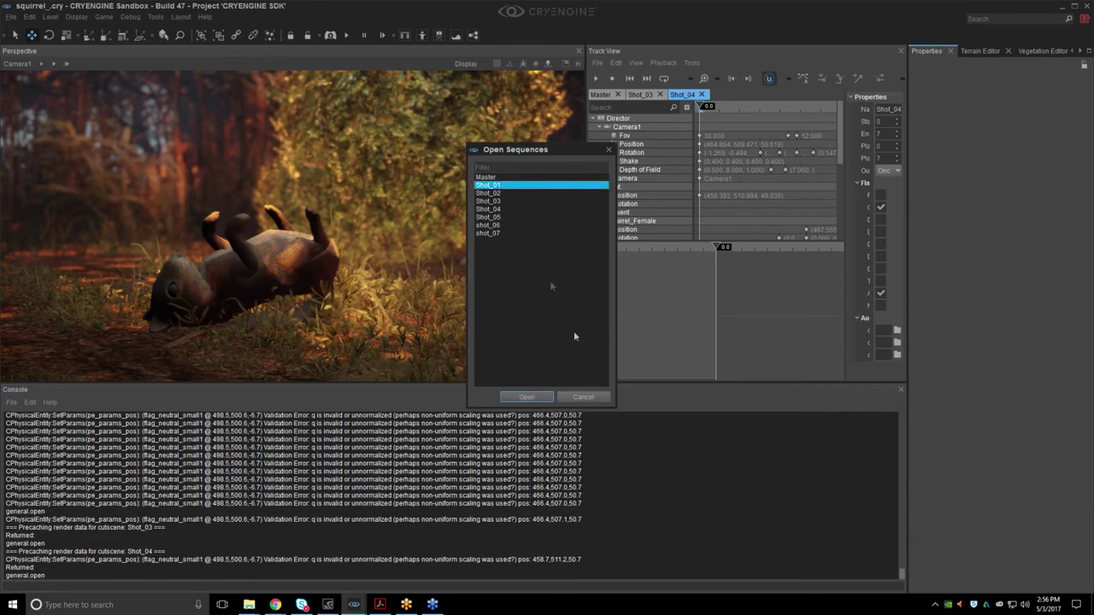
left_click(545, 399)
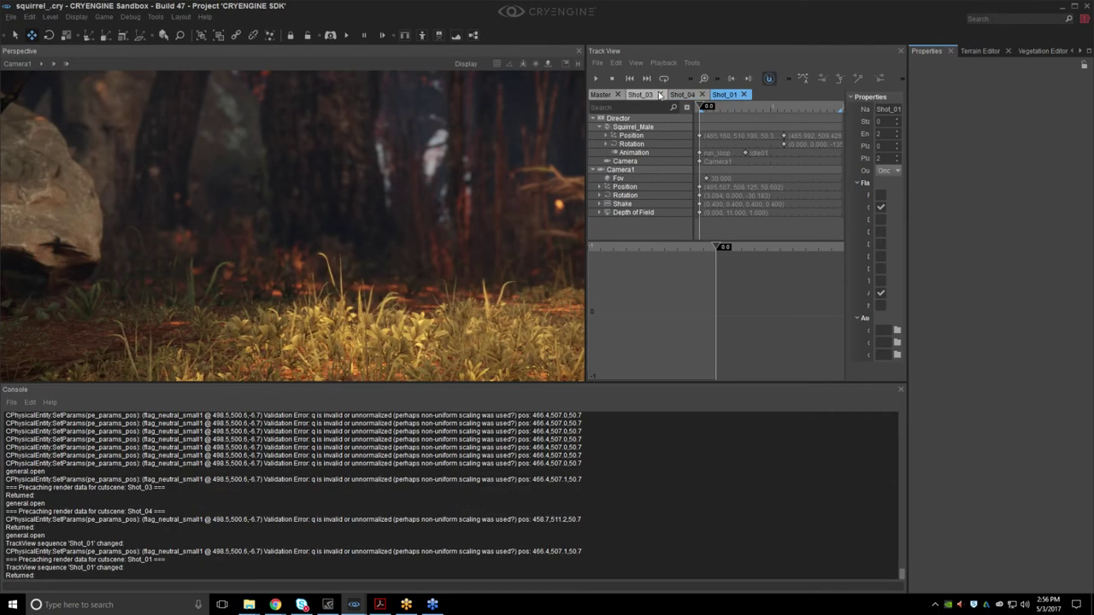
left_click(660, 94)
left_click(660, 94)
Scrub Shot_01 to about 1.6 seconds and select the Squirrel_Male Position track.
scroll(763, 171, "down", 2)
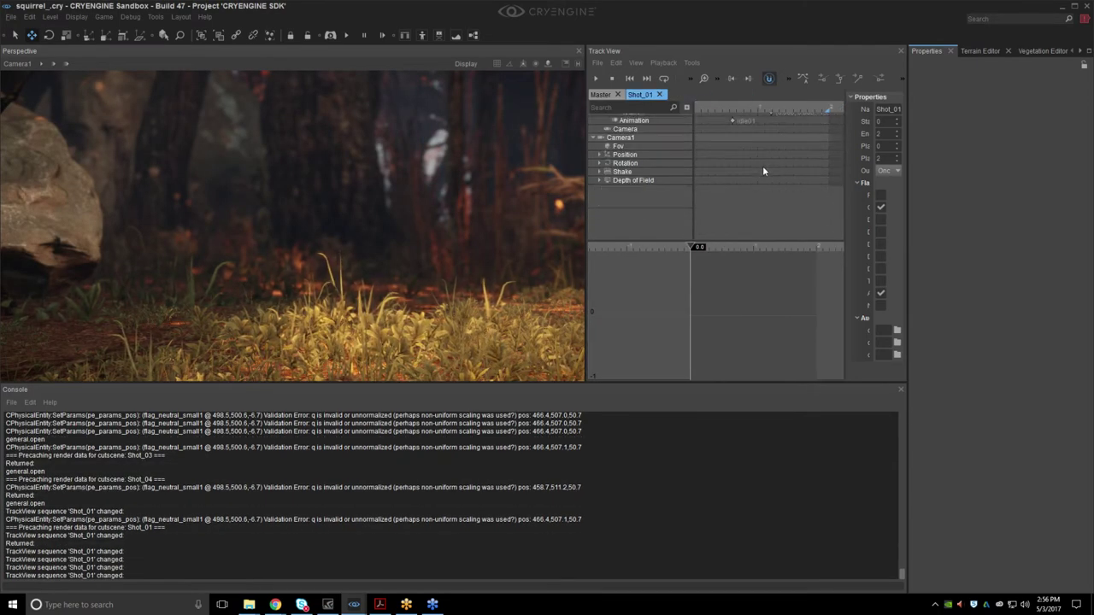
scroll(756, 171, "up", 2)
left_click_drag(719, 110, 788, 124)
left_click(653, 137)
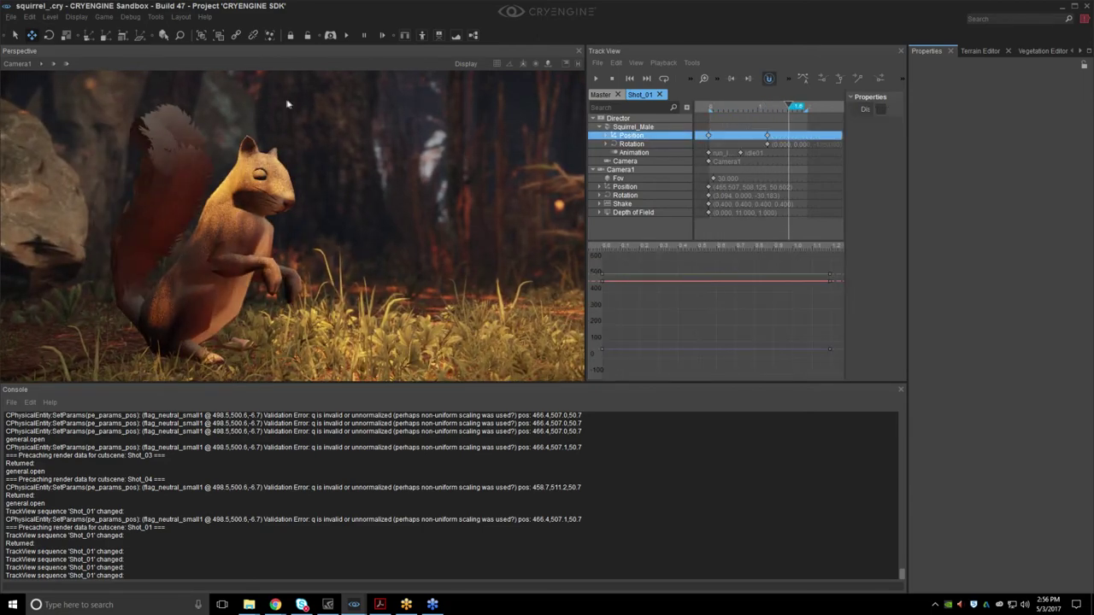
Display the viewport helpers, switch from Camera1 to the default free camera, and frame the squirrel's motion path.
left_click(577, 65)
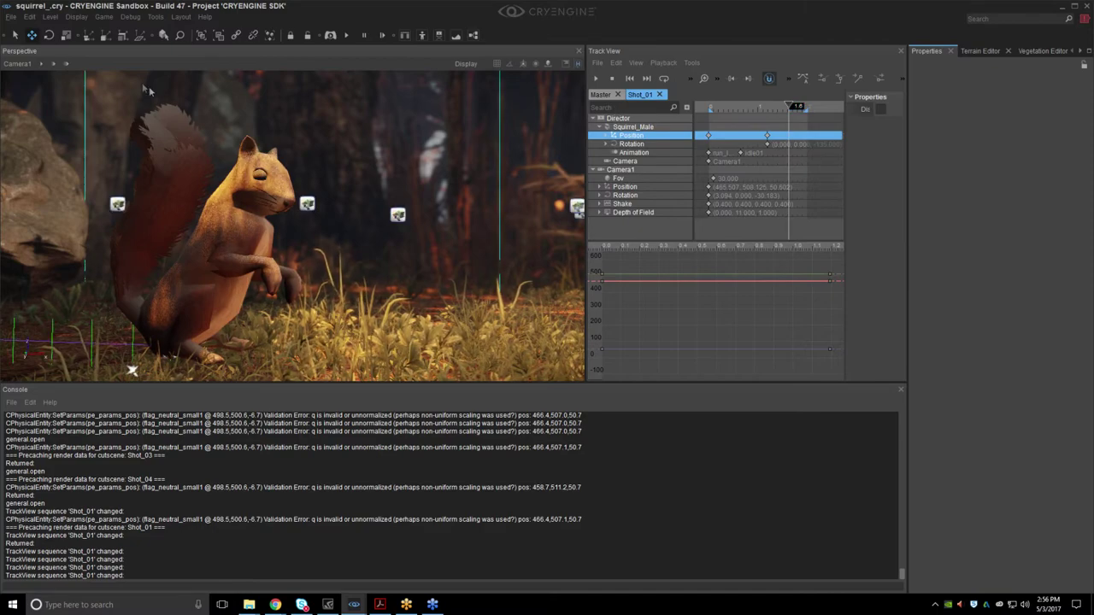
left_click(17, 63)
left_click(42, 186)
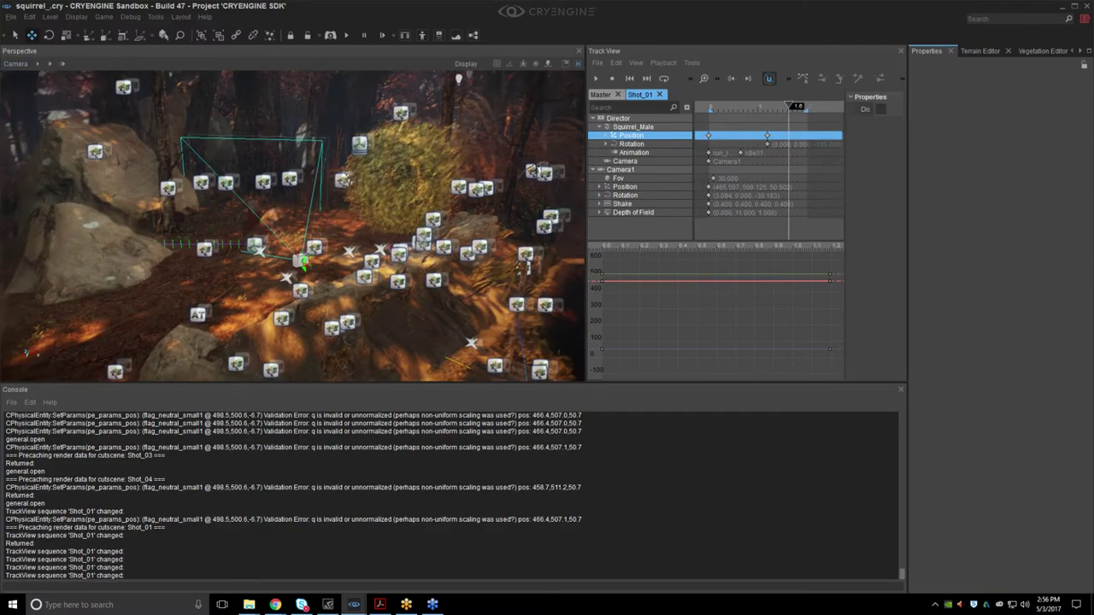
right_click_drag(367, 267, 366, 286)
key("a")
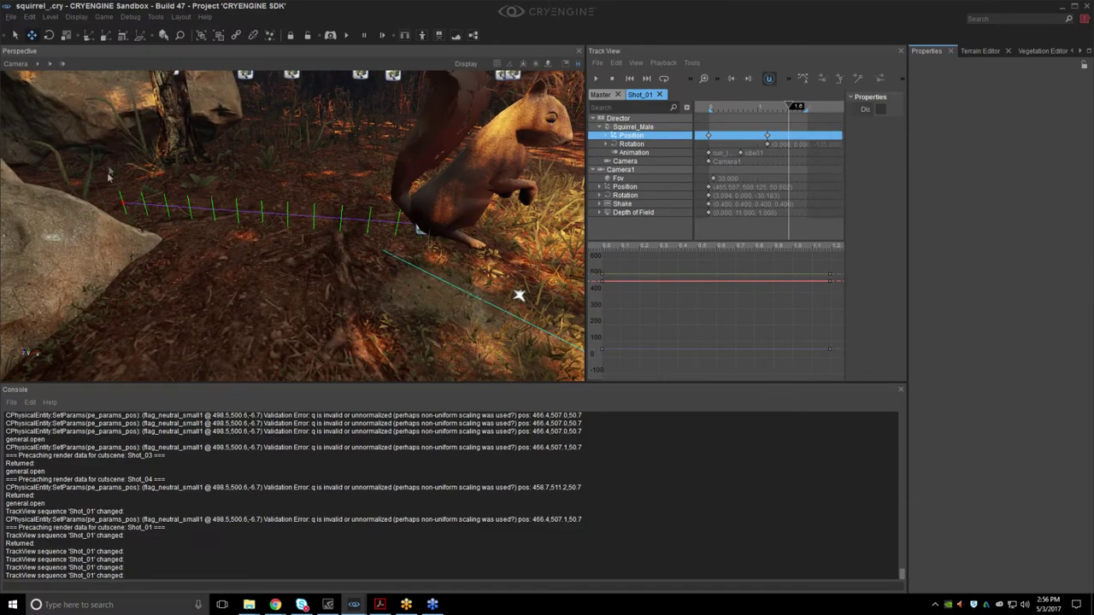
Scrub and play Shot_01 to examine the squirrel's run along its motion path, stopping at about 0.5 seconds.
left_click_drag(775, 108, 739, 121)
right_click_drag(497, 162, 530, 205)
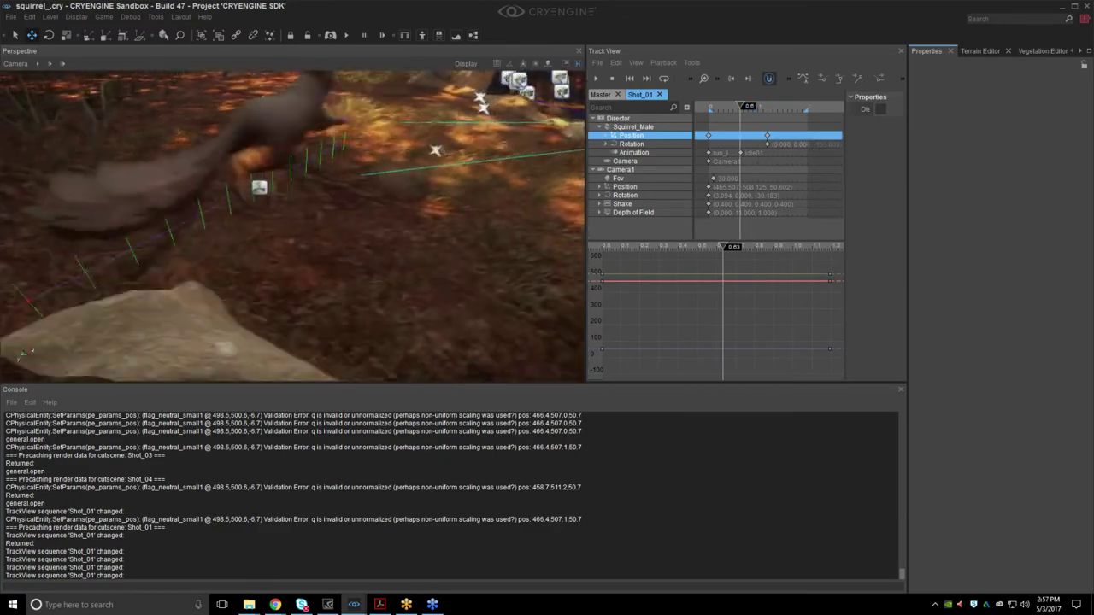
left_click_drag(740, 109, 628, 98)
left_click(596, 78)
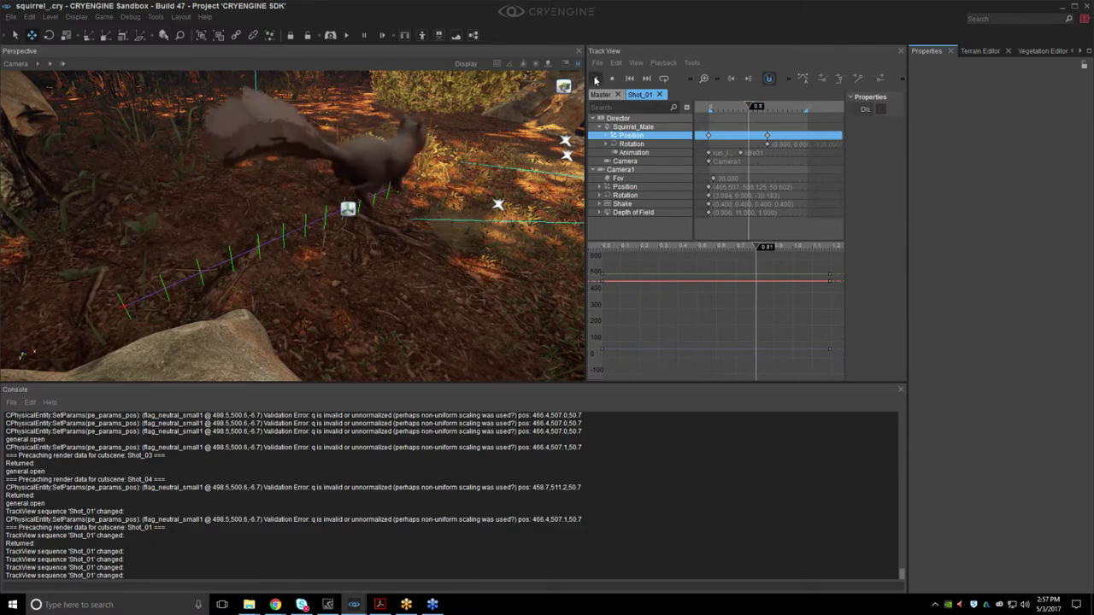
left_click(732, 109)
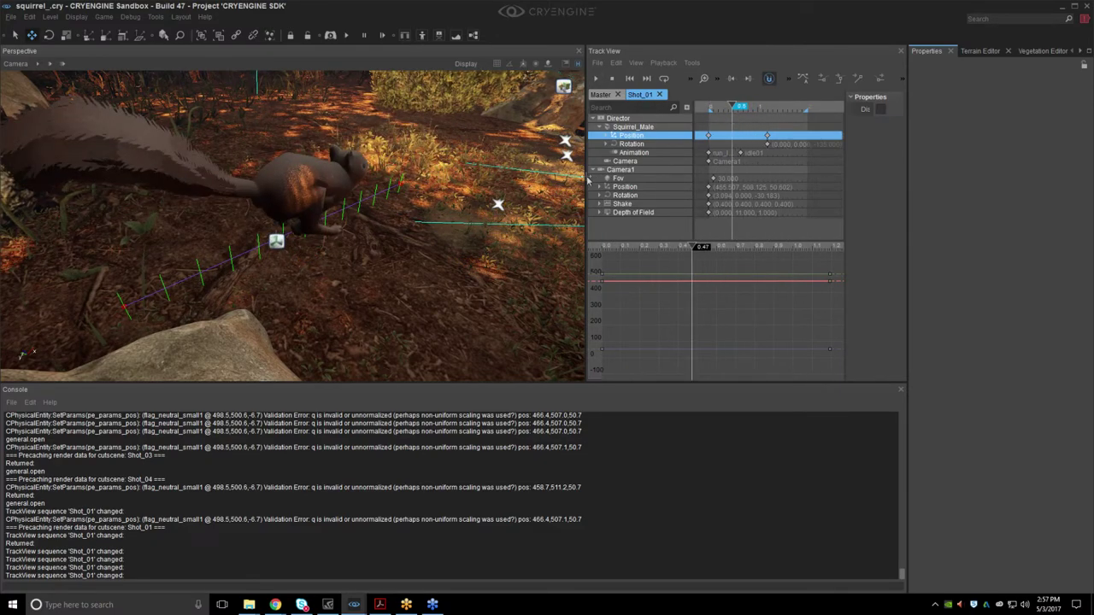
Widen the Track View panel until the Record toggle and key-editing tools fit in its toolbar.
left_click_drag(588, 179, 533, 179)
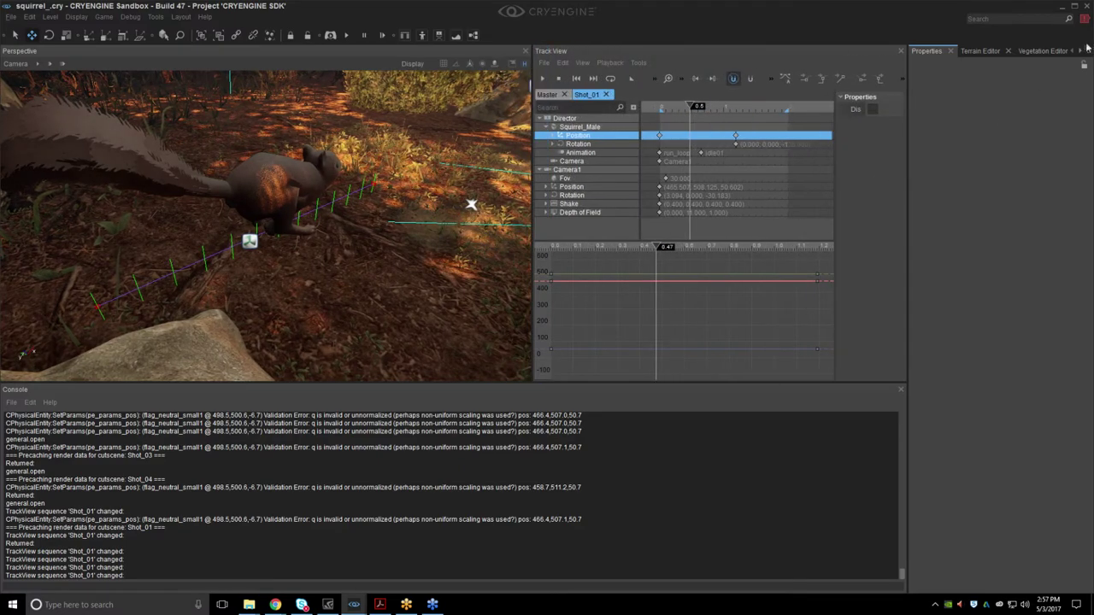
left_click_drag(908, 72, 1011, 78)
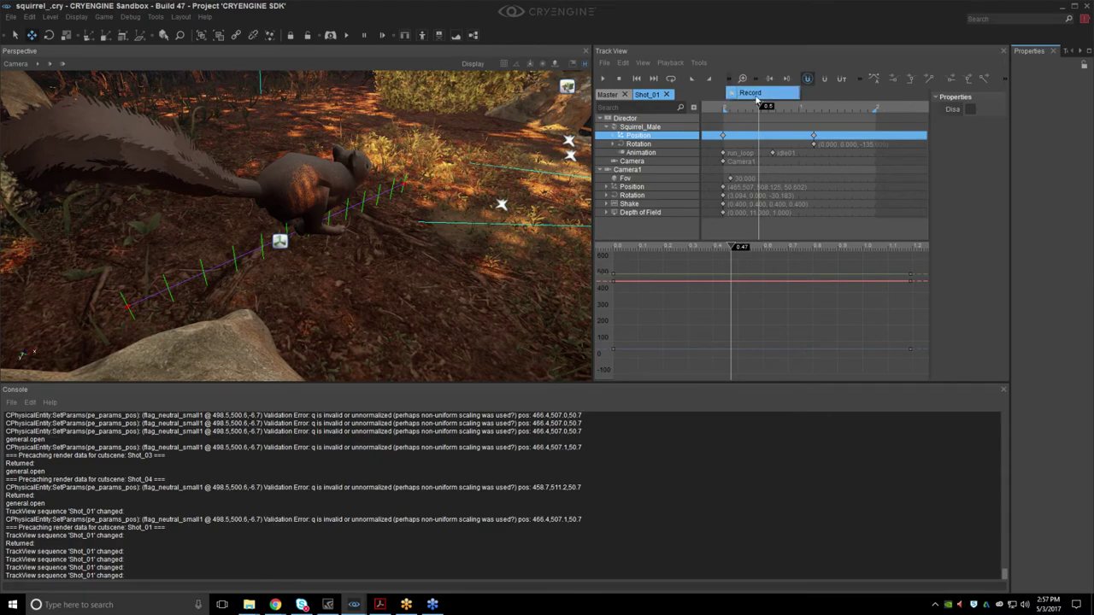
left_click_drag(590, 114, 553, 114)
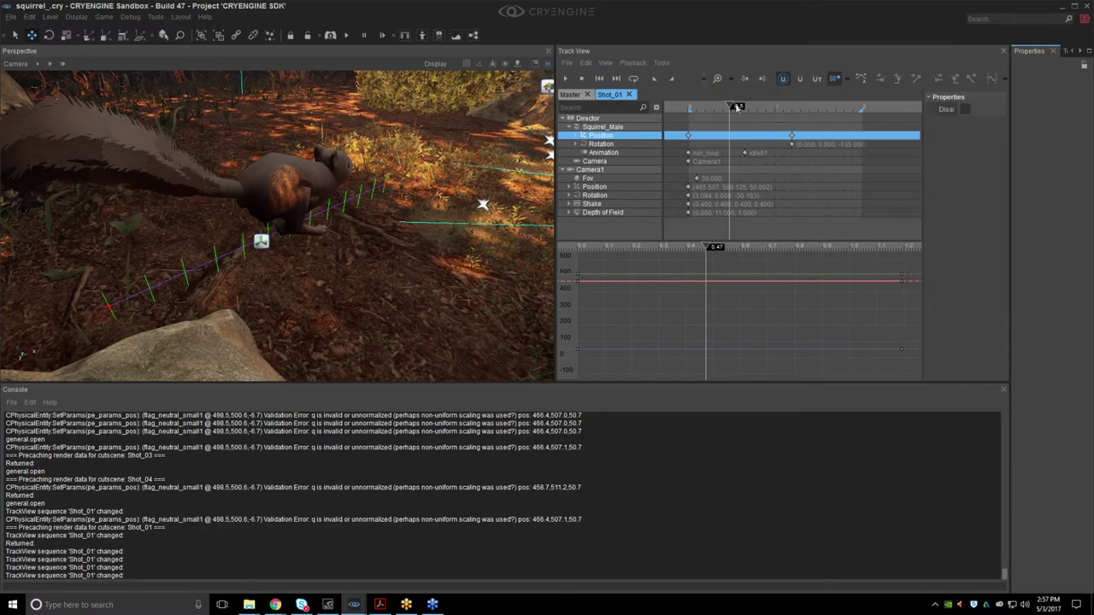
left_click_drag(1011, 120, 1053, 121)
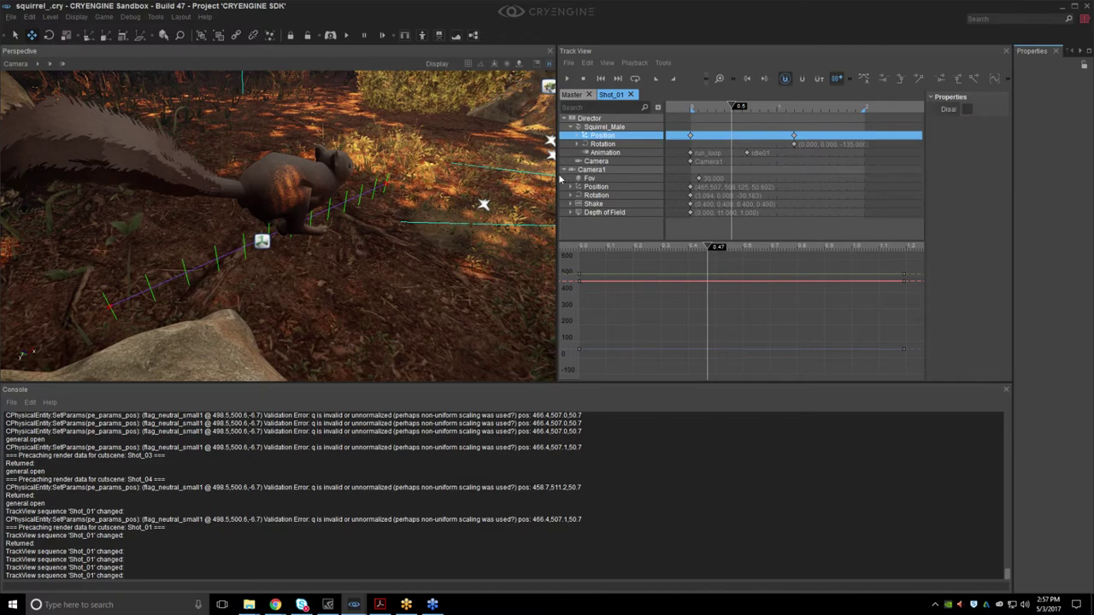
left_click_drag(557, 172, 504, 171)
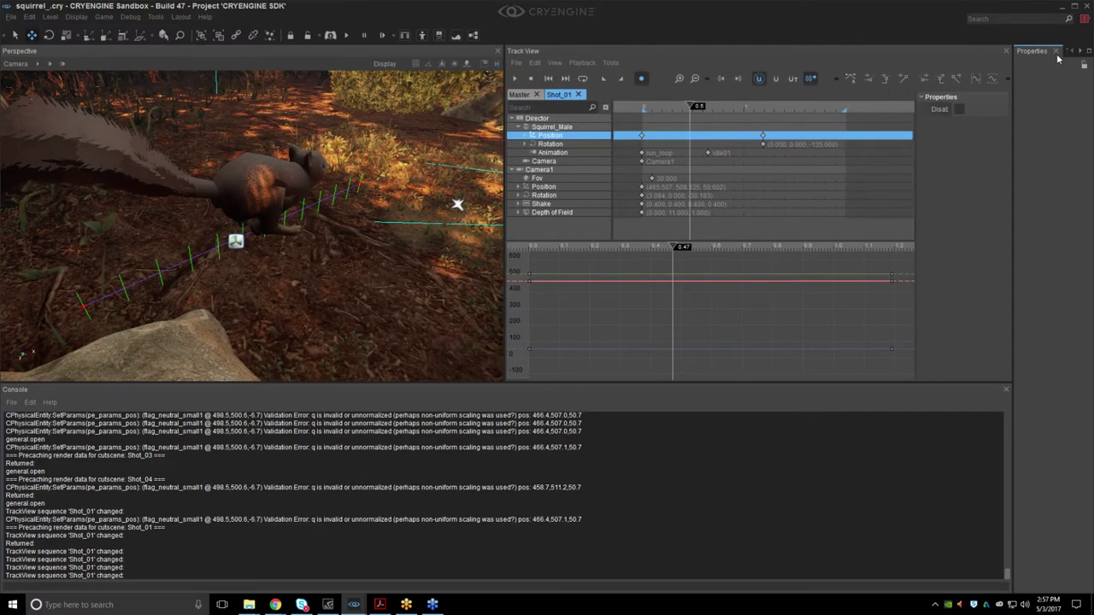
Close the docked Properties panel and the other editor panels grouped with it.
left_click(1057, 53)
left_click(1060, 53)
left_click(1062, 52)
left_click(1062, 52)
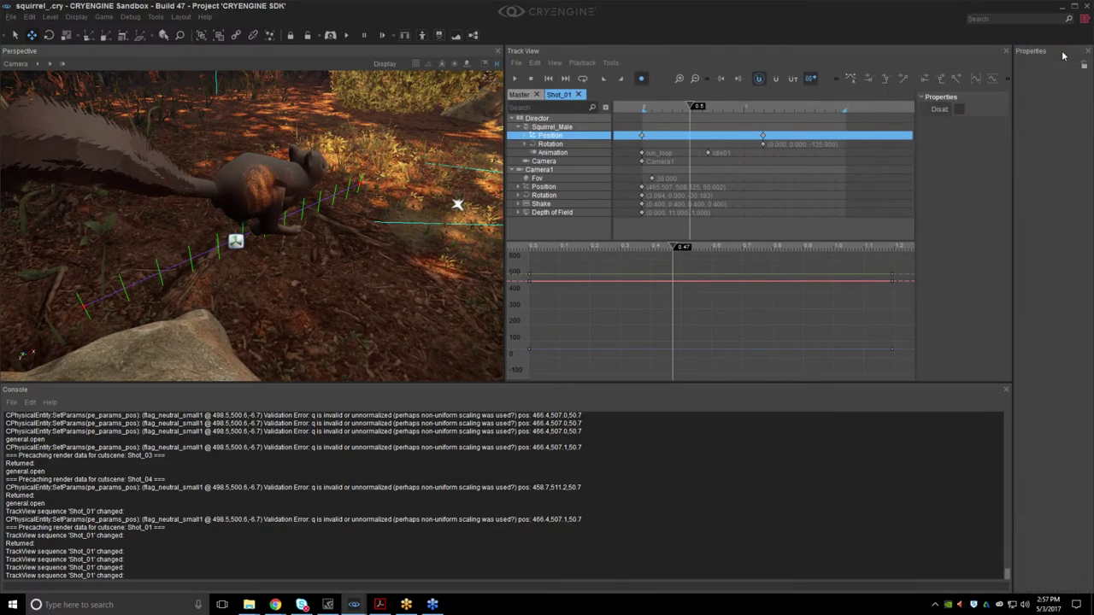
left_click(1087, 52)
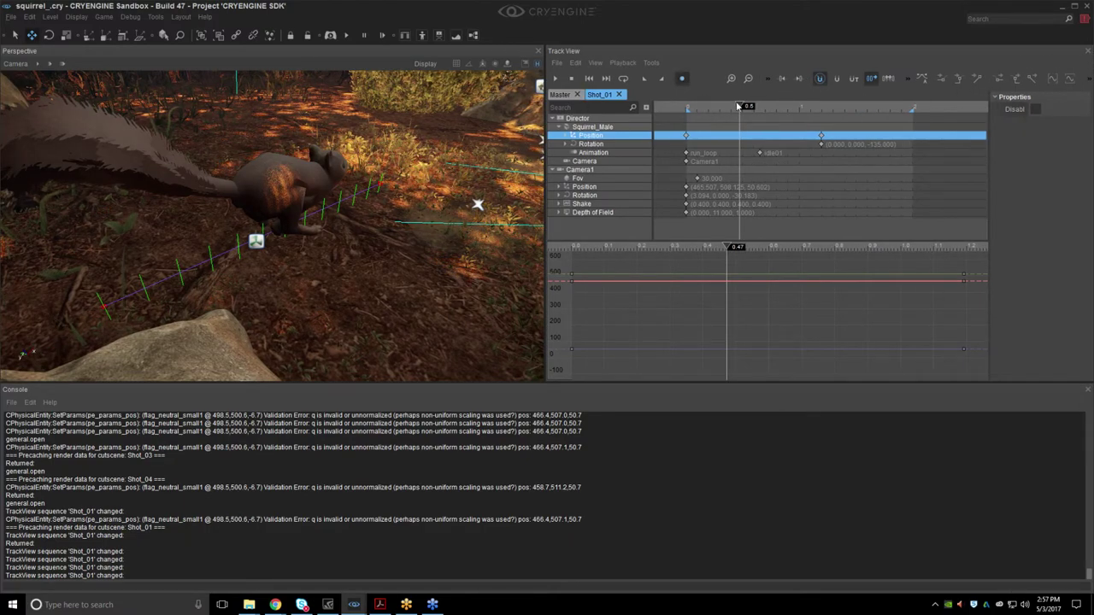
Scrub Shot_01 to about 0.4 seconds and select the Squirrel_Male node's entity in the viewport.
left_click_drag(738, 106, 728, 106)
left_click(600, 126)
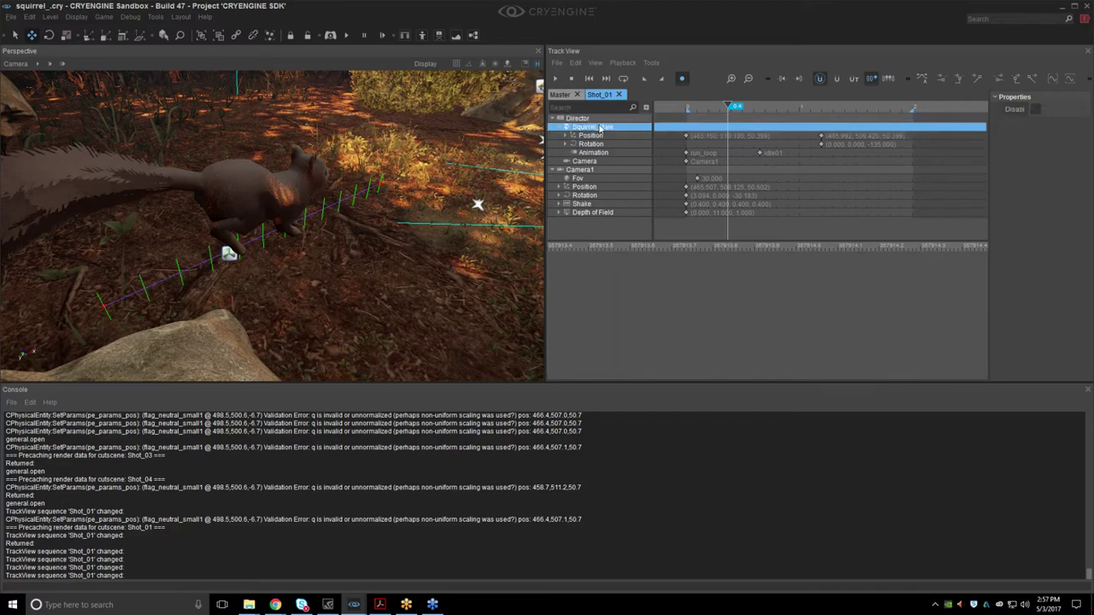
right_click(600, 126)
left_click(654, 157)
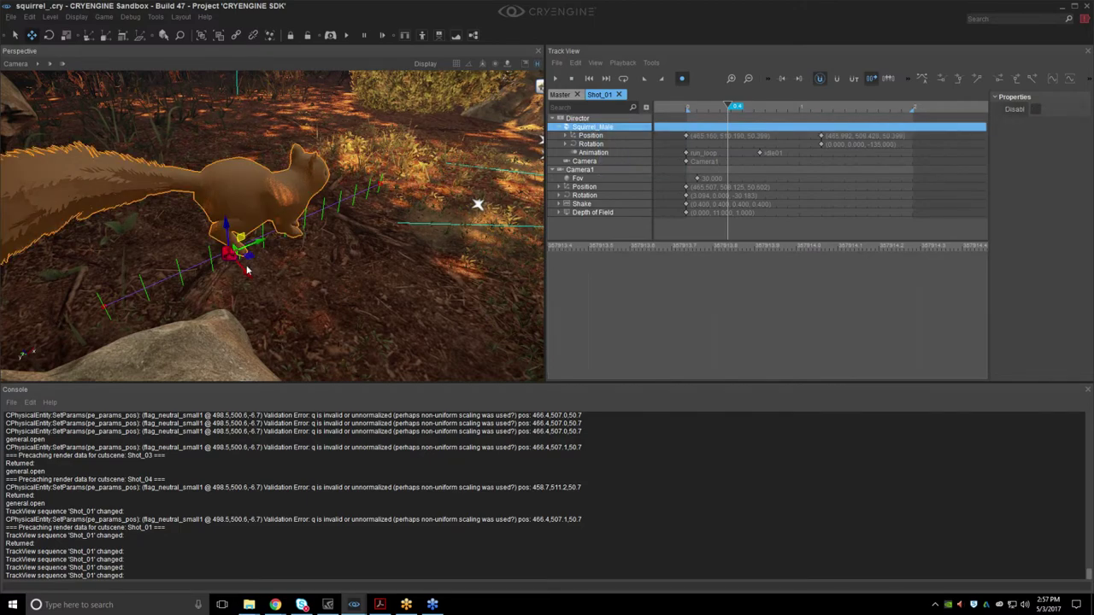
Move the squirrel sideways off its straight path with the Move tool to record a position key at 0.4 seconds.
left_click_drag(249, 272, 201, 238)
right_click_drag(190, 255, 118, 299)
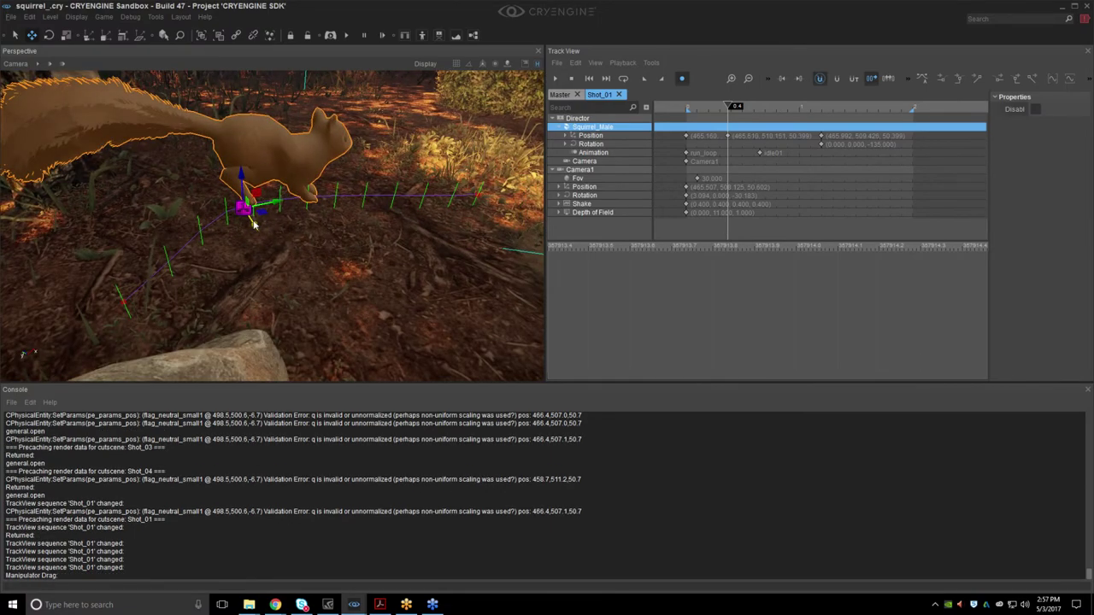
left_click_drag(253, 224, 274, 184)
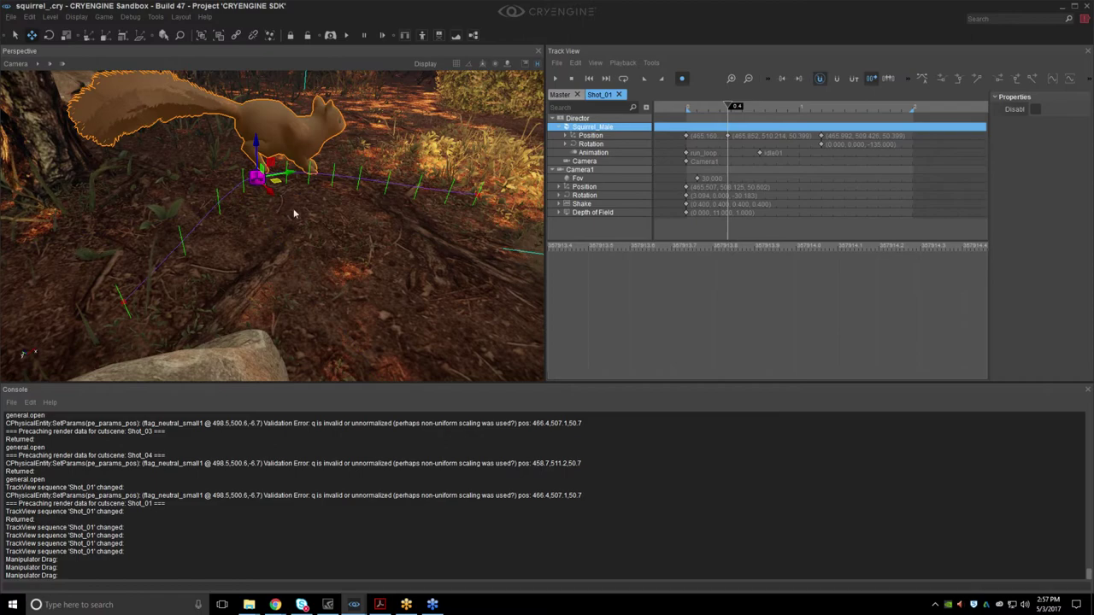
mouse_move(294, 214)
right_mouse_down()
mouse_move(376, 272)
mouse_move(280, 224)
right_mouse_up()
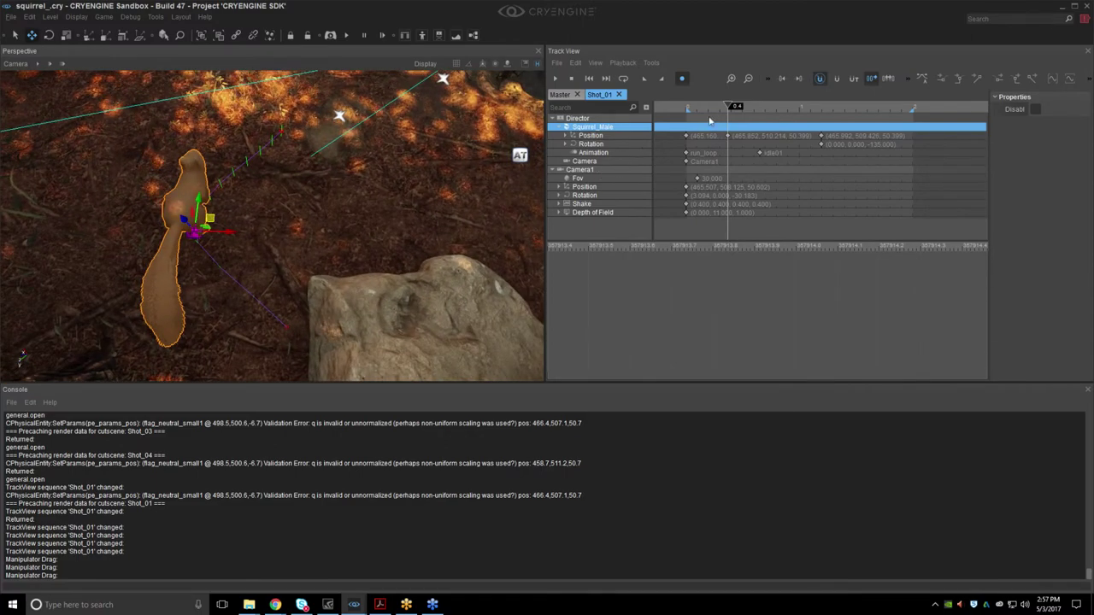
Scrub Shot_01 back to 0 seconds and delete the Squirrel_Male Position key at 0.4 seconds.
mouse_move(720, 108)
left_mouse_down()
mouse_move(691, 108)
mouse_move(830, 108)
mouse_move(651, 124)
mouse_move(747, 125)
mouse_move(678, 127)
mouse_move(690, 107)
mouse_move(830, 108)
mouse_move(632, 111)
left_mouse_up()
left_click(728, 136)
key("Delete")
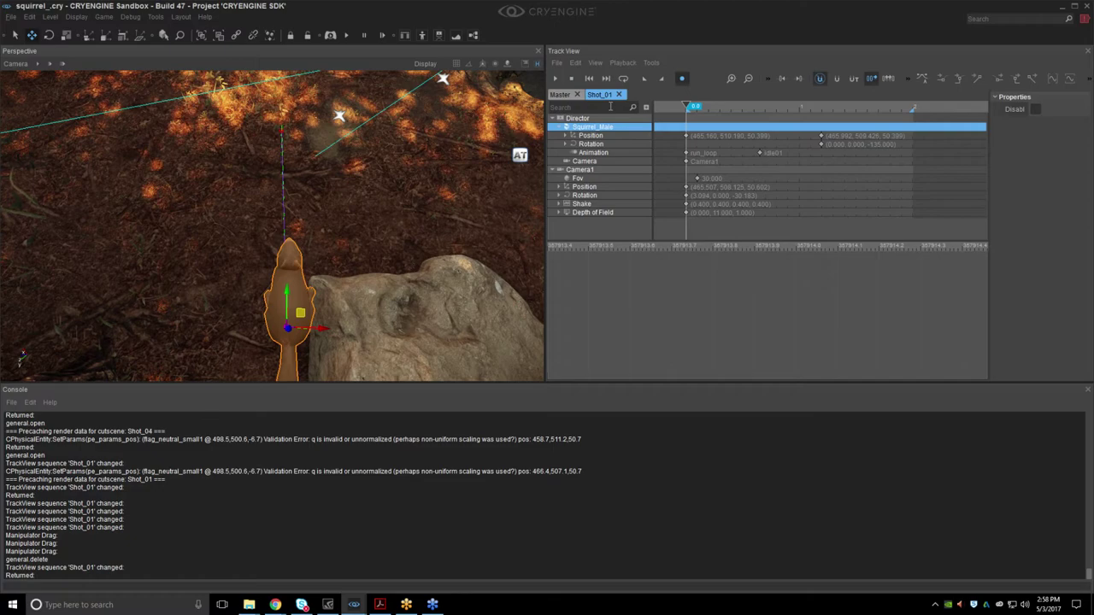
Frame the squirrel and its path beside the rock, and play Shot_01 from the start.
key("d")
right_click_drag(342, 214, 244, 171)
scroll(399, 182, "down", 1)
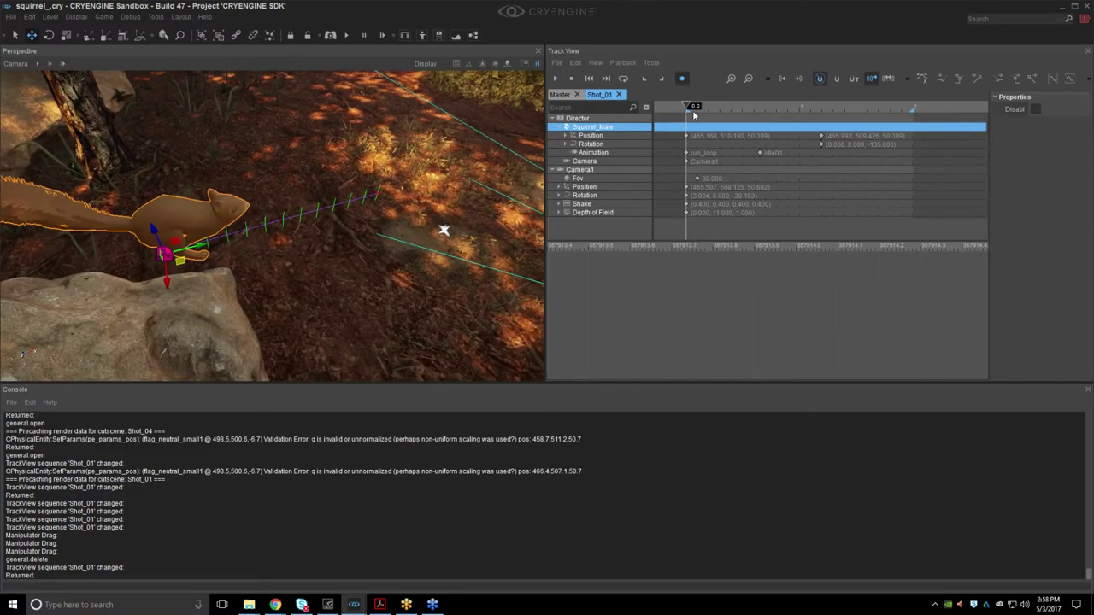
mouse_move(690, 111)
left_mouse_down()
mouse_move(727, 112)
mouse_move(670, 112)
mouse_move(806, 115)
mouse_move(633, 110)
mouse_move(741, 106)
mouse_move(656, 117)
left_mouse_up()
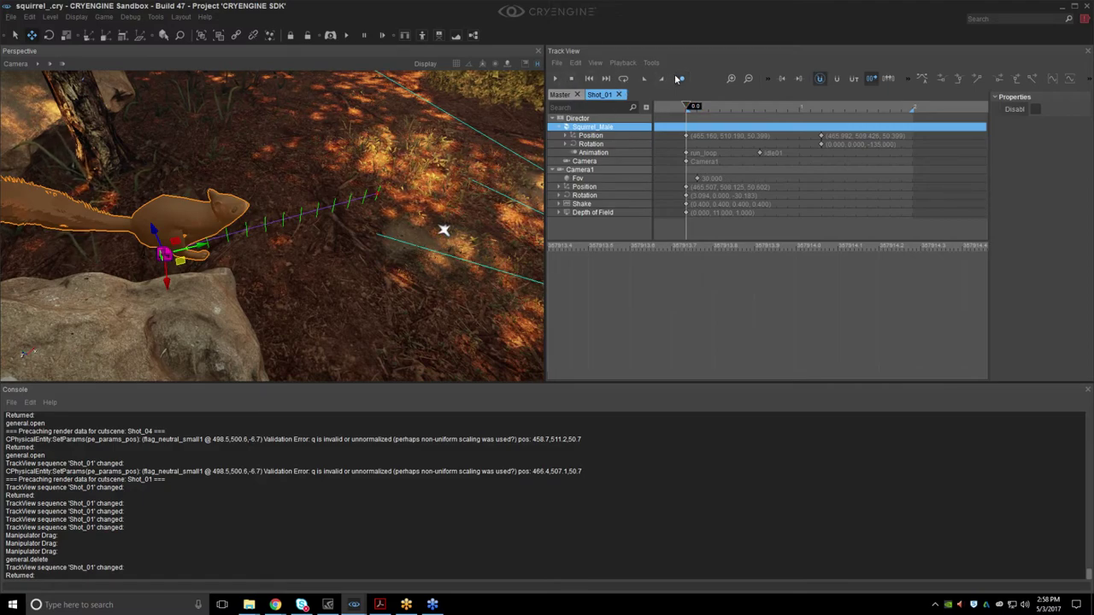
left_click(556, 78)
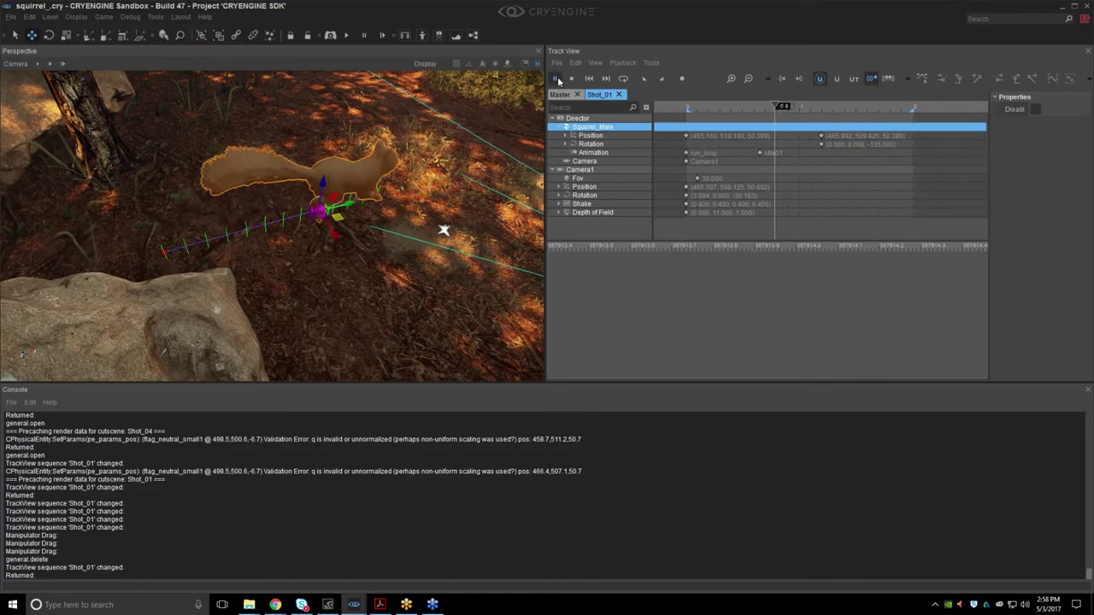
Select the Camera1 node of Shot_01 and select its entity in the viewport.
right_click_drag(444, 230, 71, 330)
right_click_drag(376, 171, 605, 173)
left_click(581, 169)
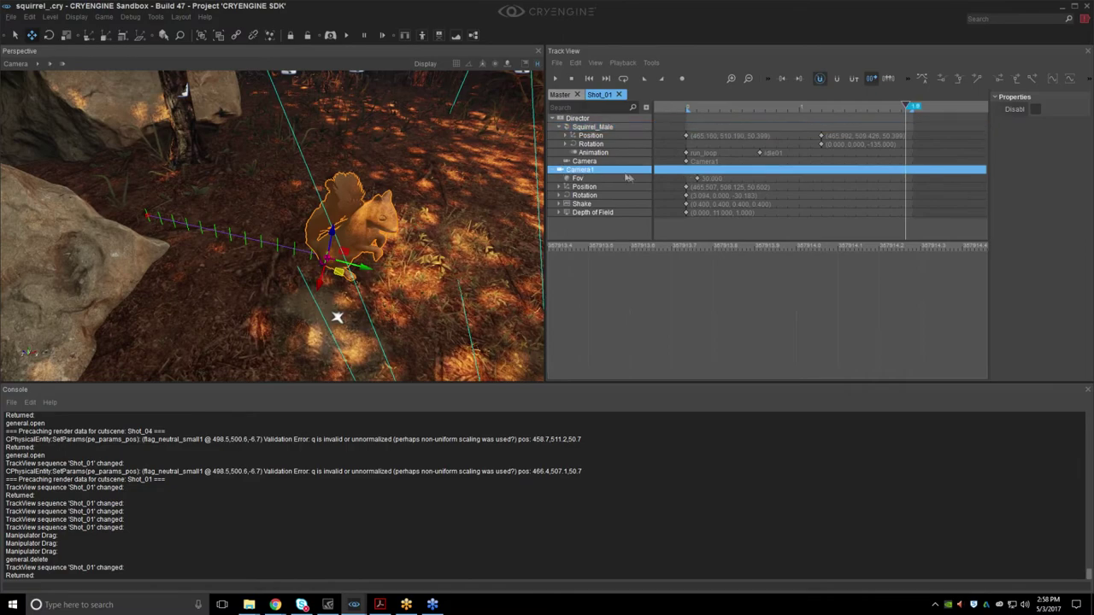
middle_click_drag(726, 187, 733, 186)
right_click(602, 173)
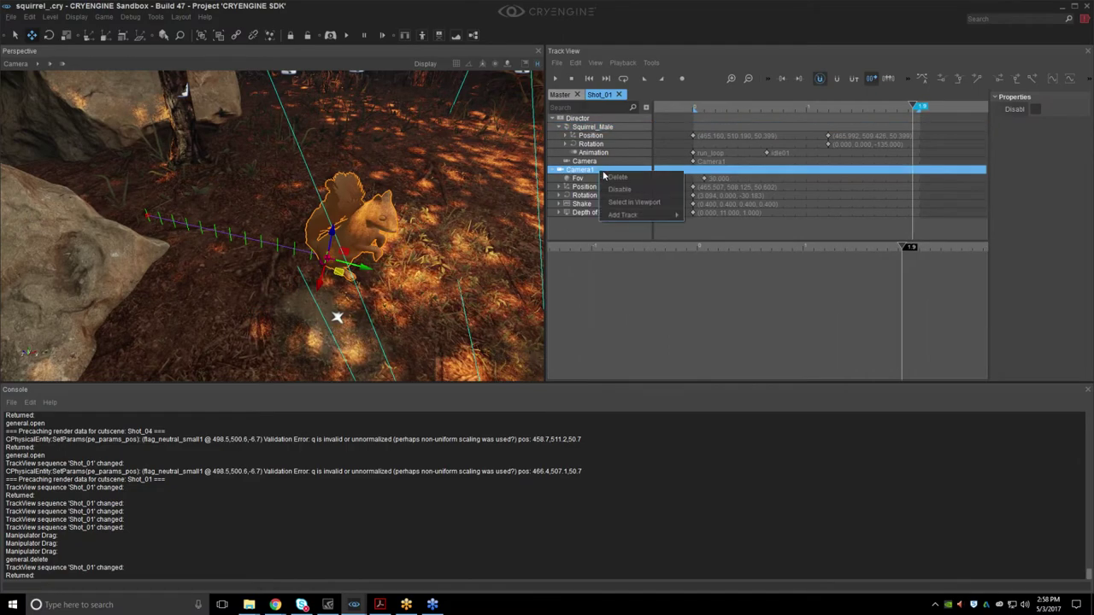
left_click(618, 205)
Frame the Camera1 entity from above and scrub Shot_01 from the start to about 1.4 seconds.
right_click_drag(329, 224, 376, 270)
left_click(693, 112)
left_click_drag(693, 109, 849, 107)
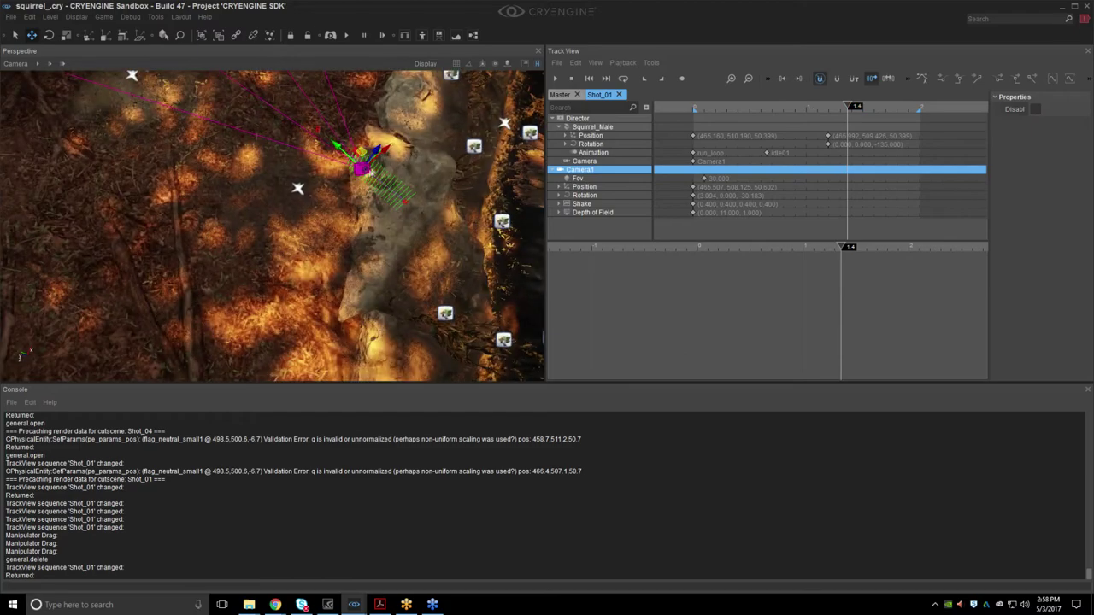
Look through Camera1 in the viewport and play Shot_01 from 0 to about 1.2 seconds.
right_click(361, 172)
left_click(369, 177)
left_click_drag(699, 109, 647, 106)
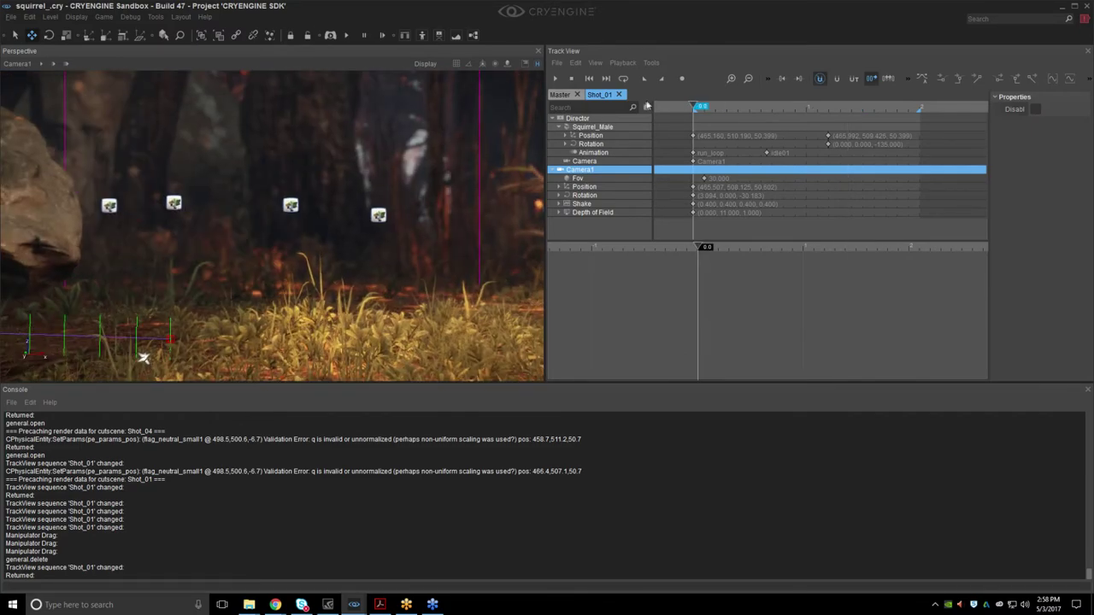
left_click(555, 79)
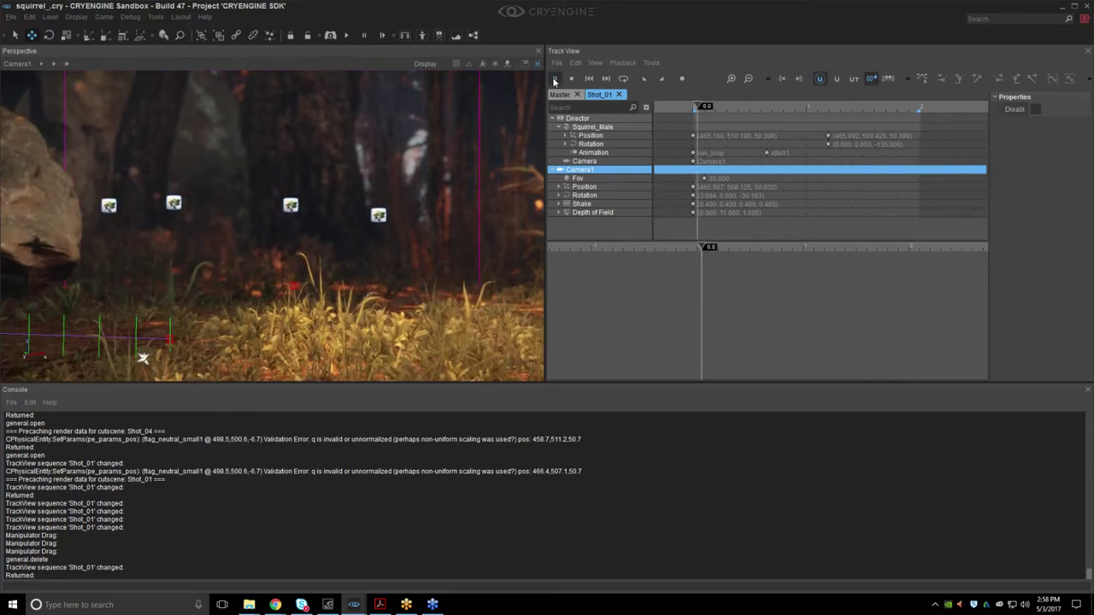
left_click(555, 80)
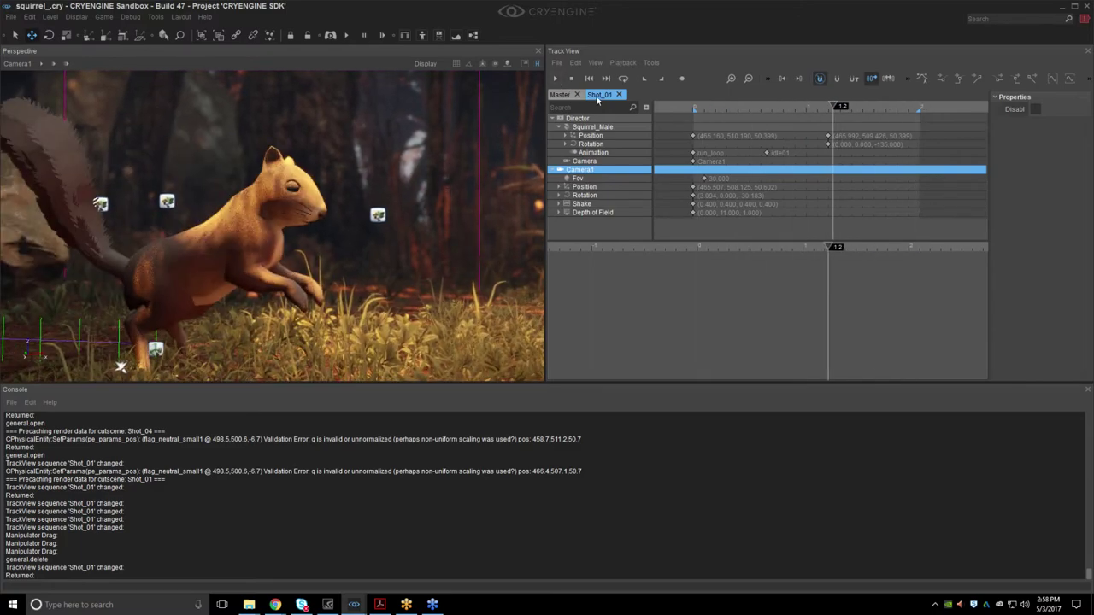
Open the Shot_02 sequence in Track View.
left_click(562, 66)
left_click(701, 124)
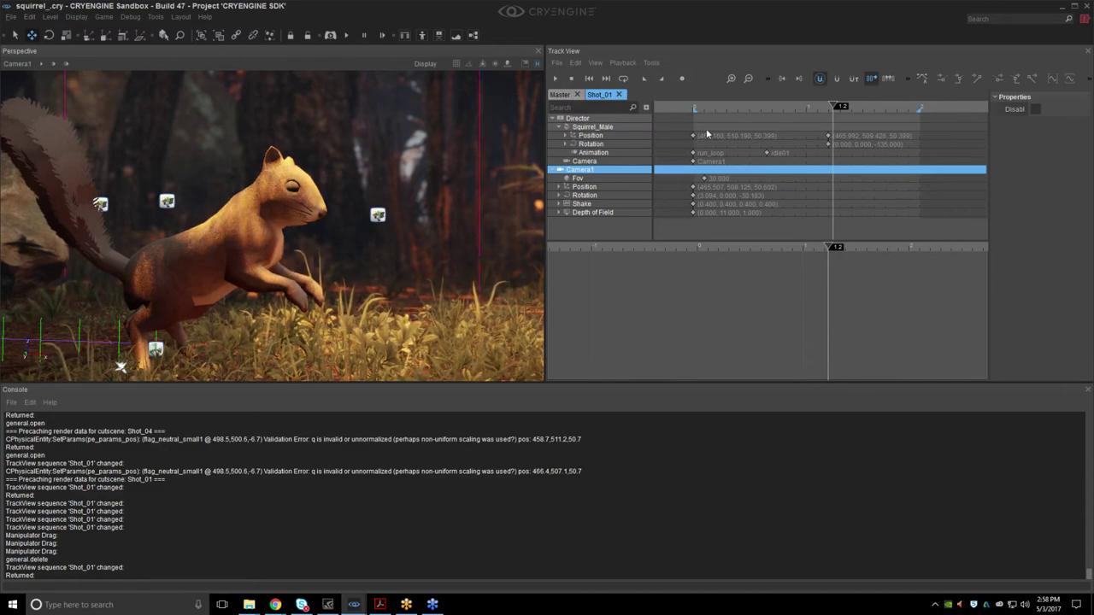
left_click(558, 65)
left_click(571, 84)
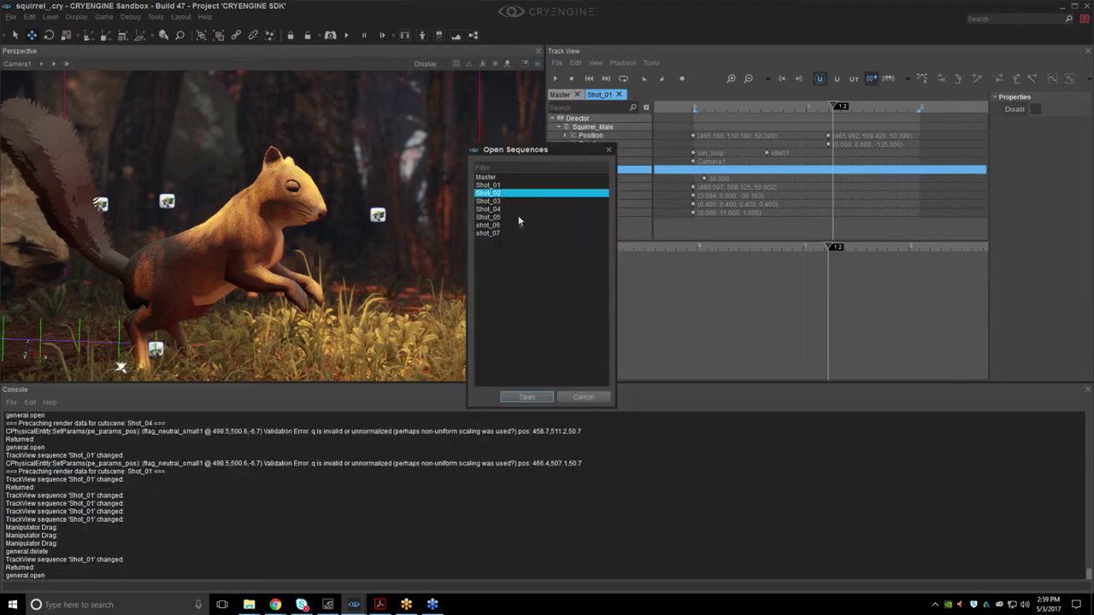
left_click(518, 396)
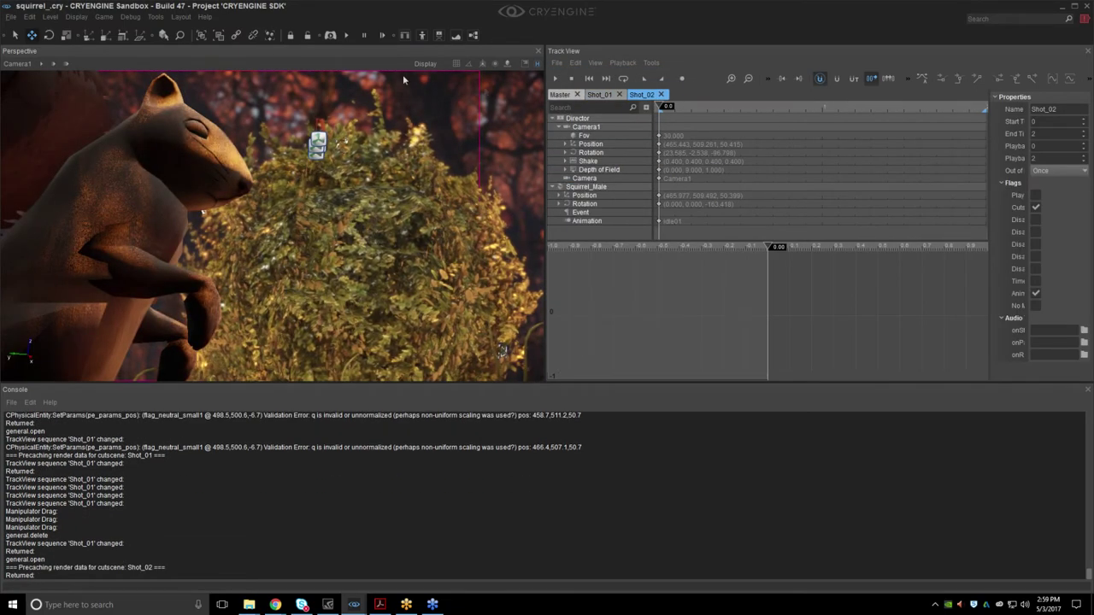
Play Shot_02 through the Camera1 view and pause it at about 1.6 seconds.
left_click(22, 64)
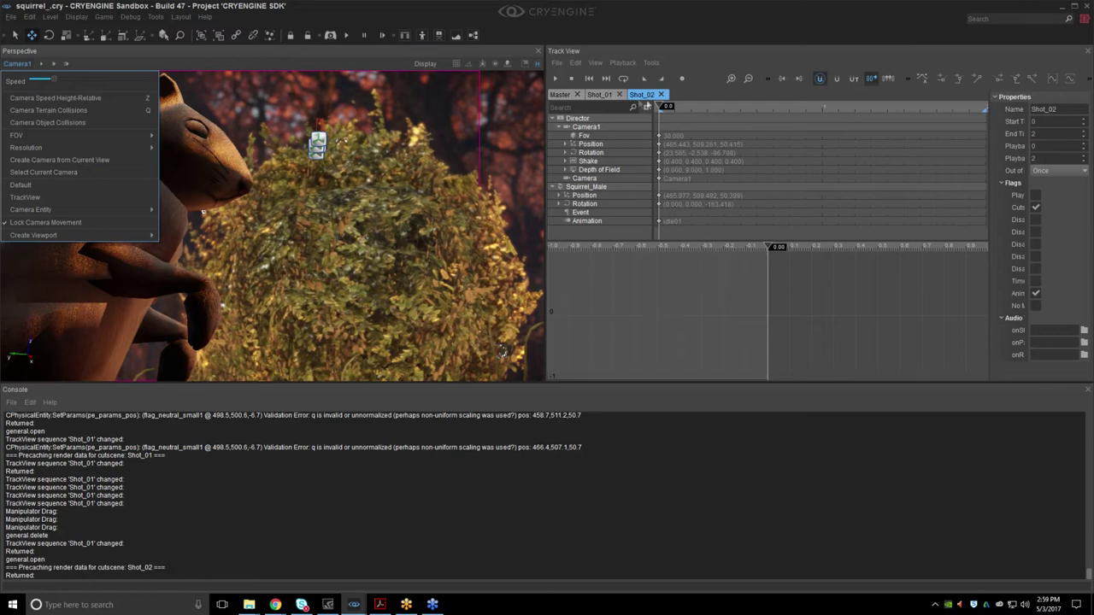
left_click(653, 108)
left_click(555, 78)
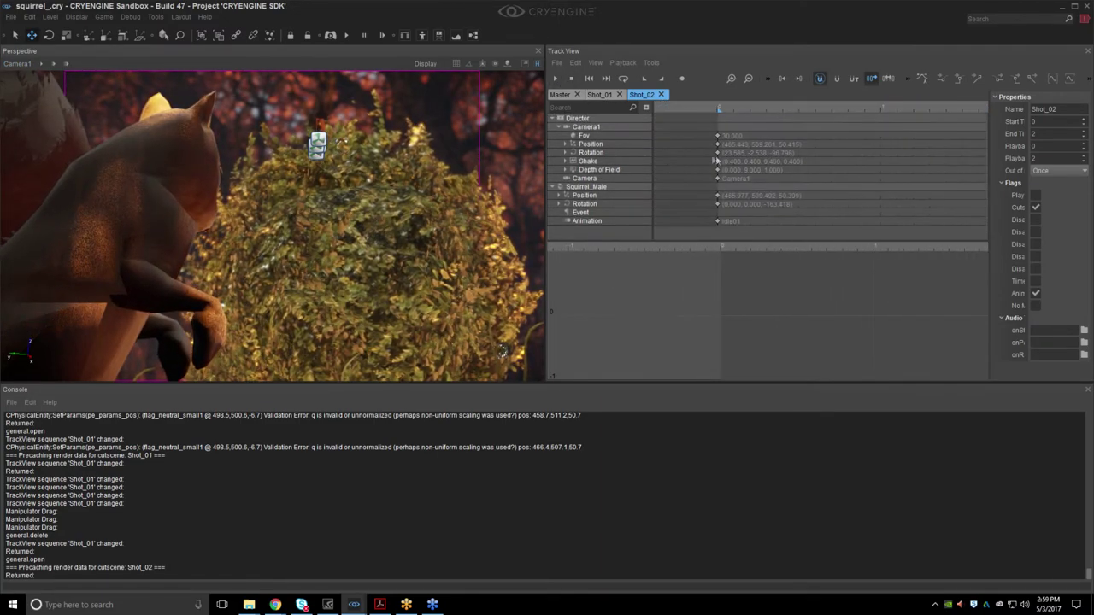
left_click(555, 79)
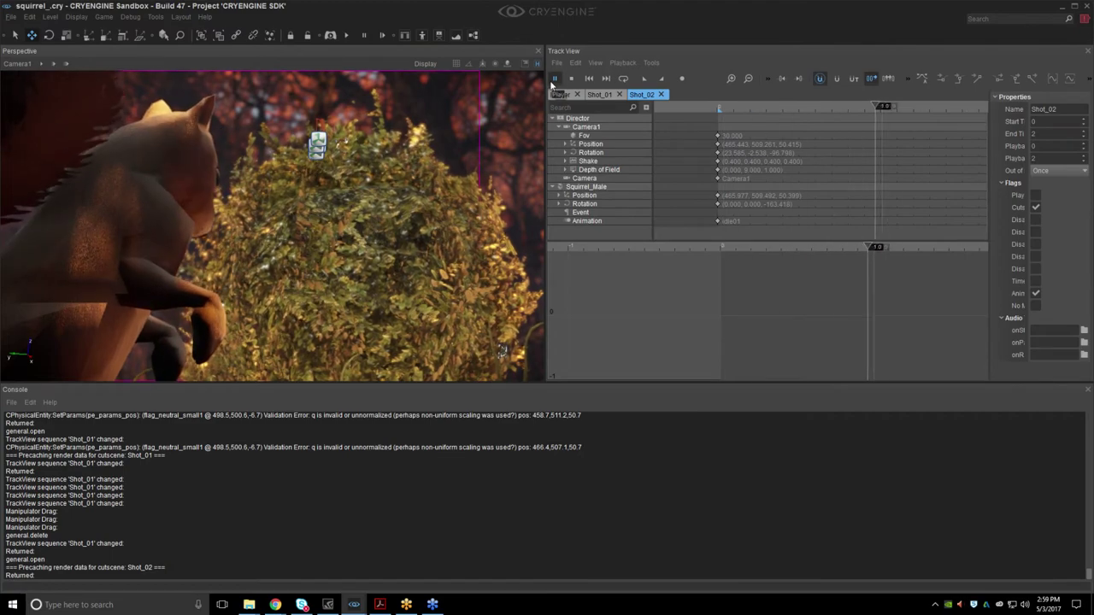
left_click(554, 79)
Switch the viewport to the Default camera, frame the squirrel and scrub Shot_02 to about 0.6 seconds.
left_click(18, 64)
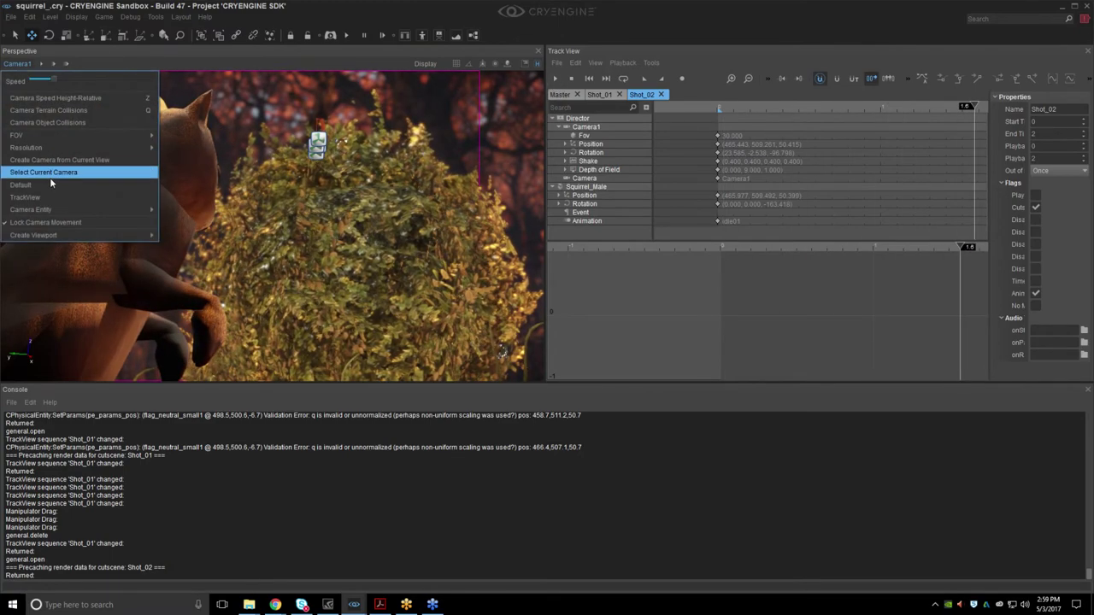
left_click(52, 185)
key("w")
right_click_drag(128, 202, 86, 150)
left_click_drag(759, 107, 821, 117)
Switch the viewport to the Camera1 camera entity.
left_click(19, 64)
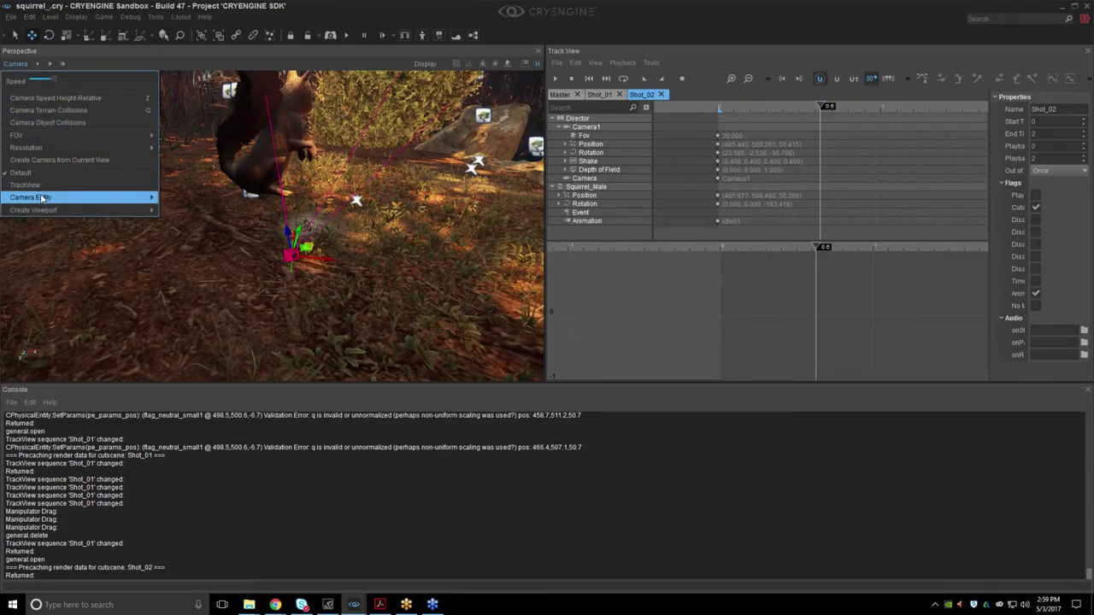
left_click(24, 69)
left_click(17, 65)
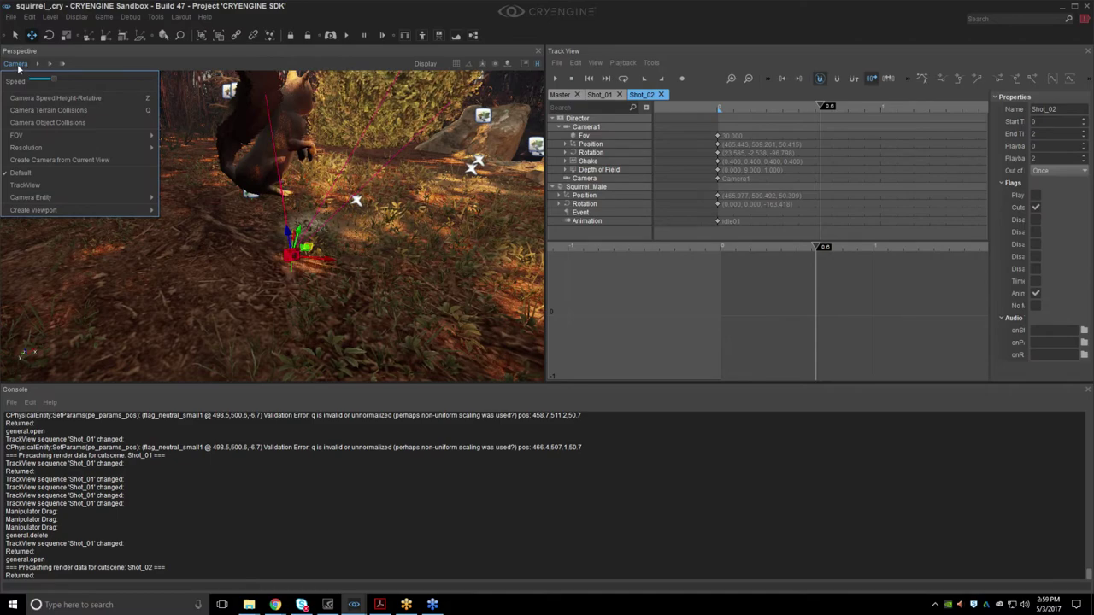
mouse_move(38, 200)
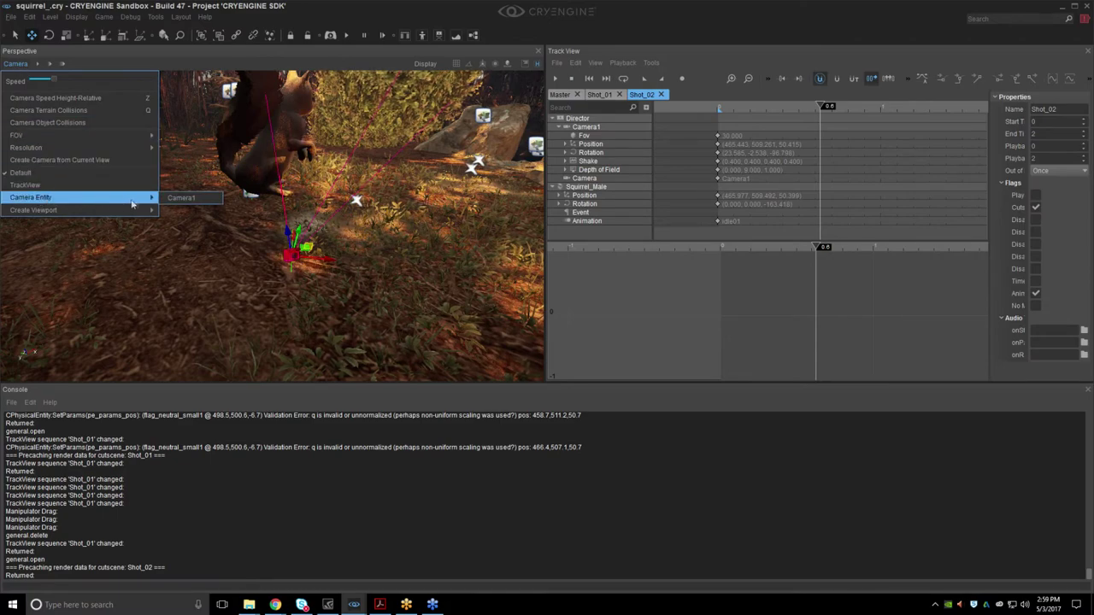
left_click(183, 198)
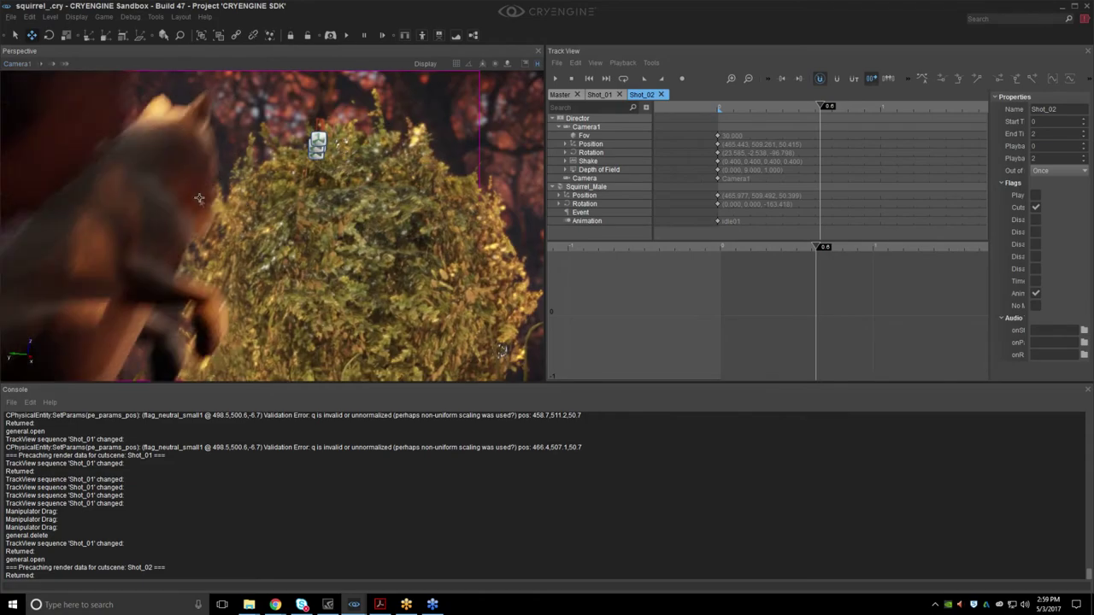
Turn on recording for Shot_02 and disable Lock Camera Movement for the Camera1 view.
left_click(681, 79)
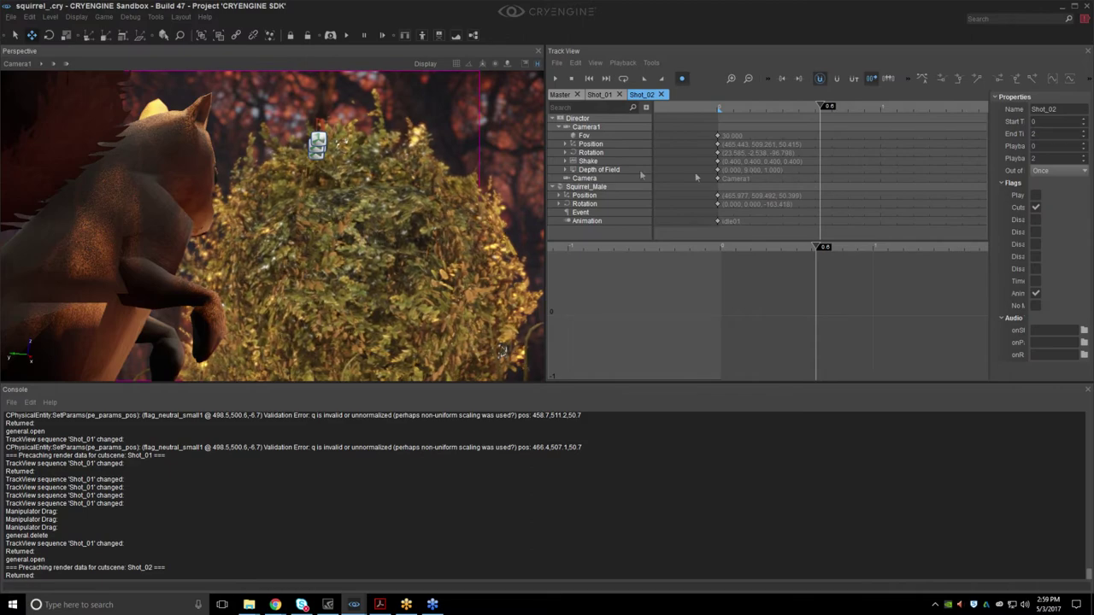
left_click(17, 64)
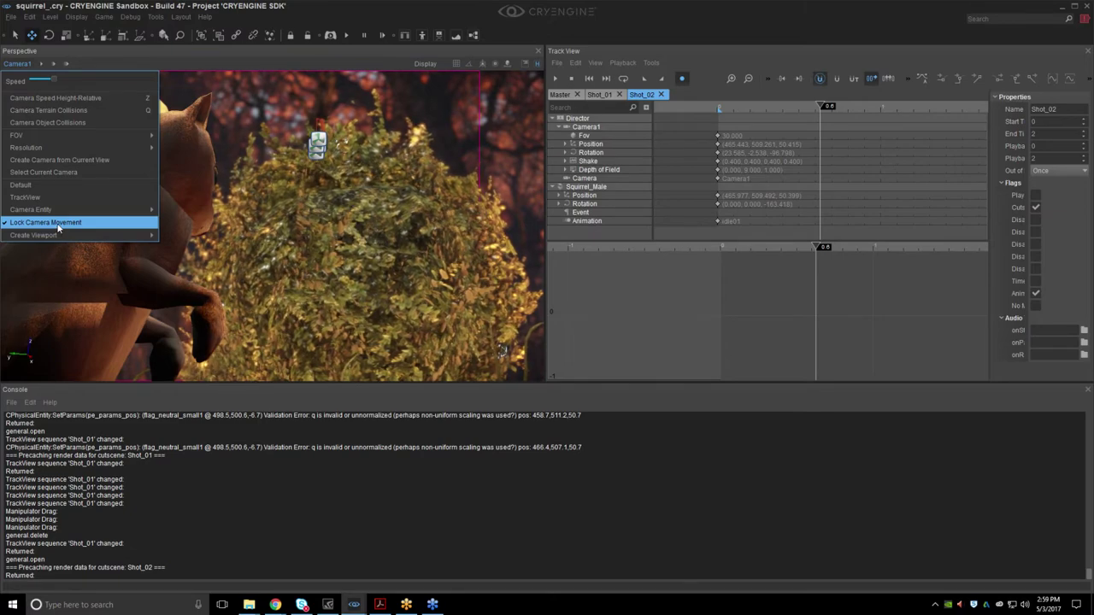
left_click(60, 226)
Move and turn Camera1 to frame the squirrel side-on, recording Position and Rotation keys at about 0.6 seconds, and stop recording.
right_click_drag(69, 226, 116, 239)
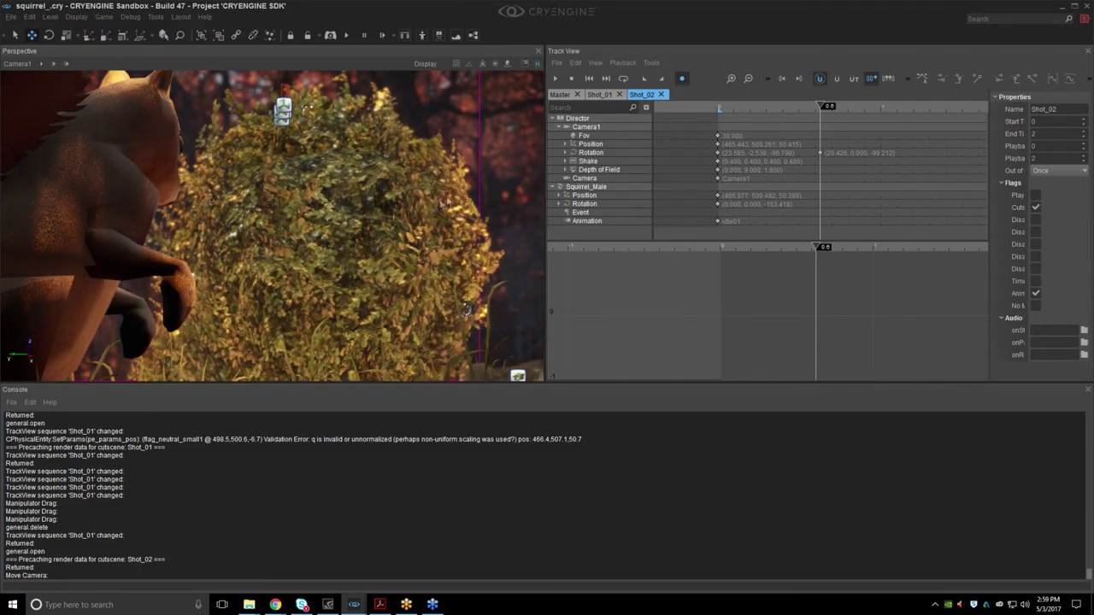
right_click_drag(367, 213, 367, 211)
middle_click_drag(368, 215, 366, 212)
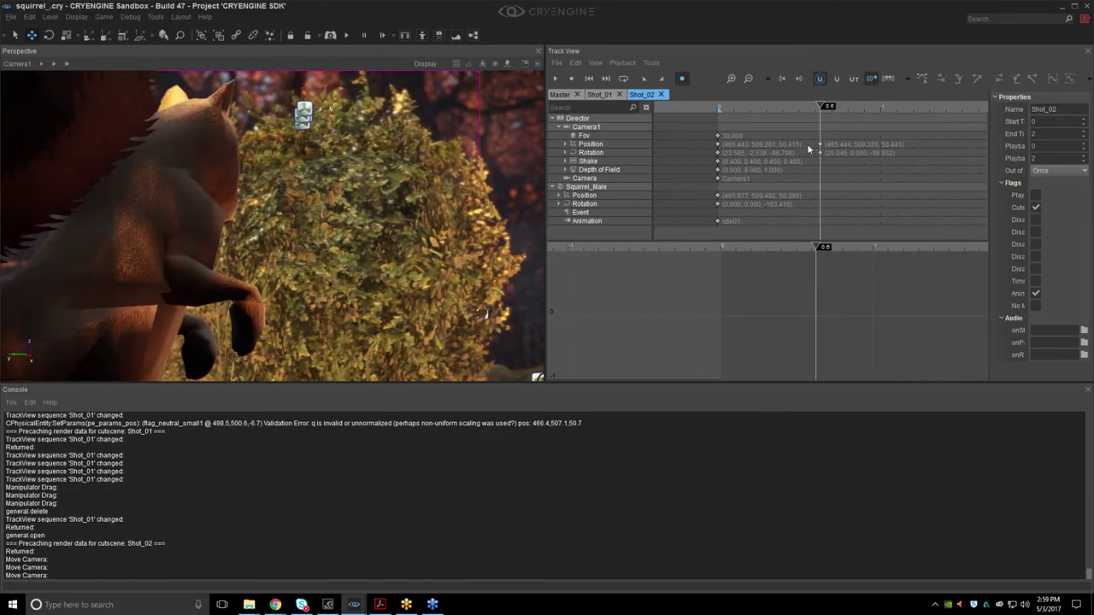
right_click_drag(457, 199, 457, 198)
middle_click_drag(456, 198, 461, 204)
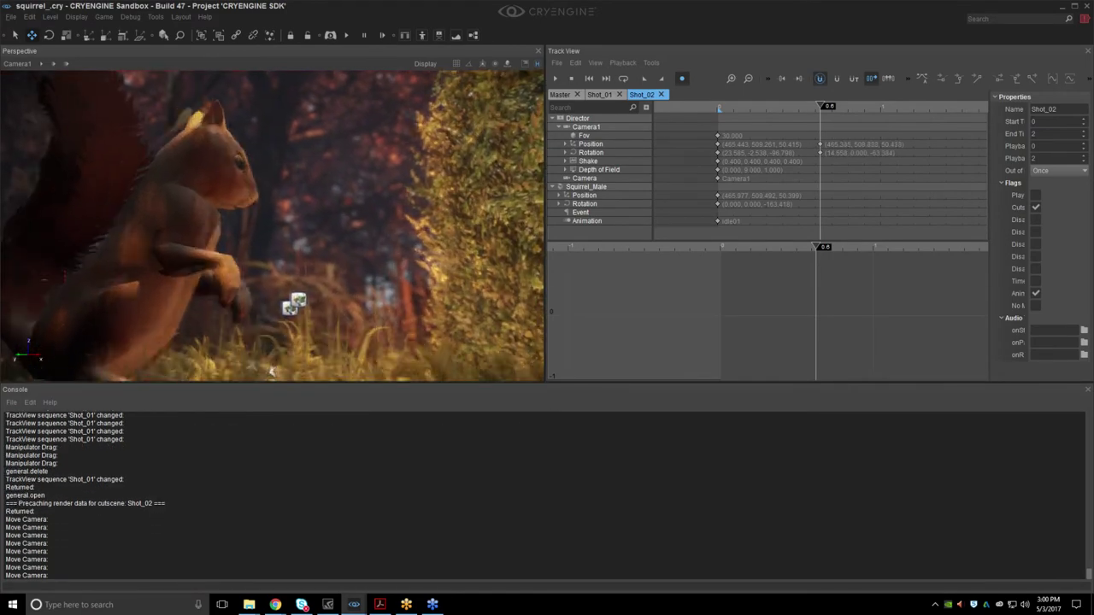
right_click_drag(462, 203, 464, 206)
left_click(687, 82)
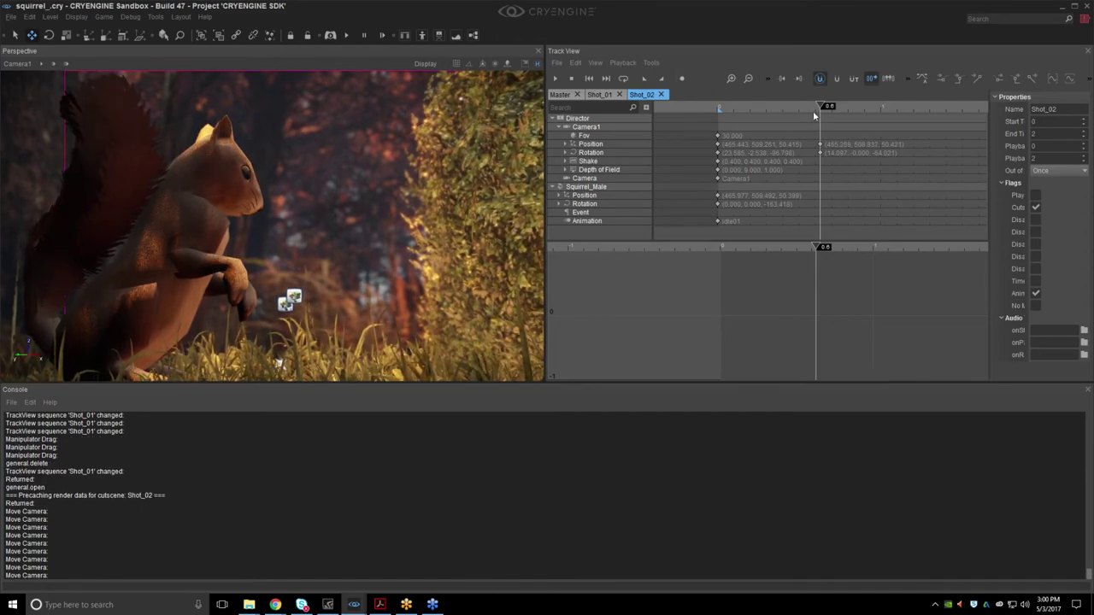
Expand Camera1's Position track and examine its X, Y and Z curves in the curve editor.
mouse_move(817, 110)
left_mouse_down()
mouse_move(759, 113)
mouse_move(837, 108)
mouse_move(725, 120)
mouse_move(837, 123)
mouse_move(732, 136)
mouse_move(835, 139)
mouse_move(699, 144)
mouse_move(837, 147)
mouse_move(743, 145)
mouse_move(835, 152)
mouse_move(743, 150)
mouse_move(821, 154)
left_mouse_up()
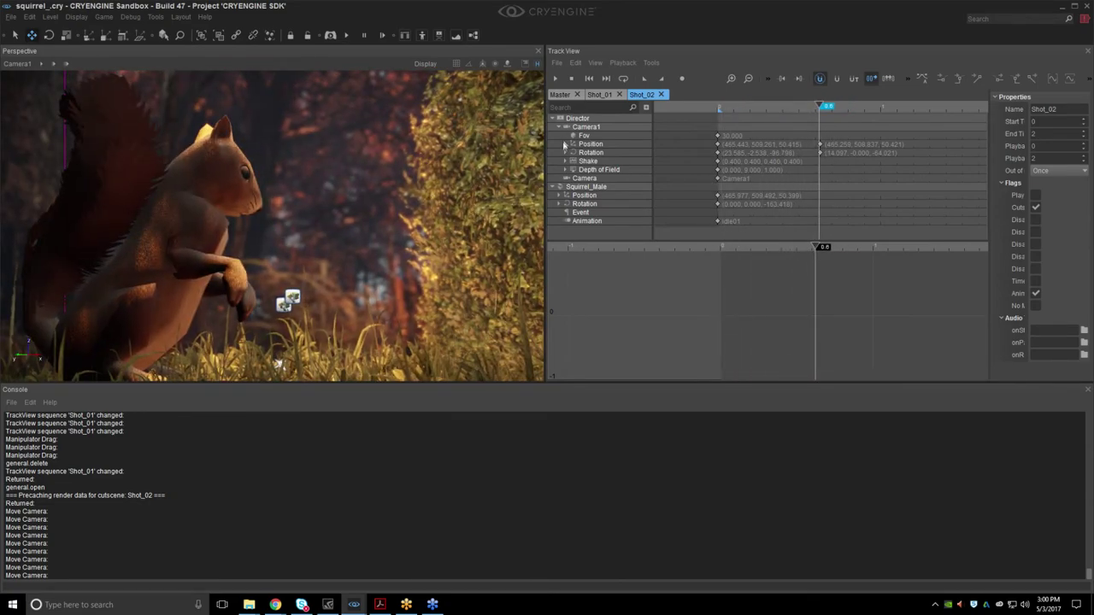
left_click(564, 144)
left_click(590, 153)
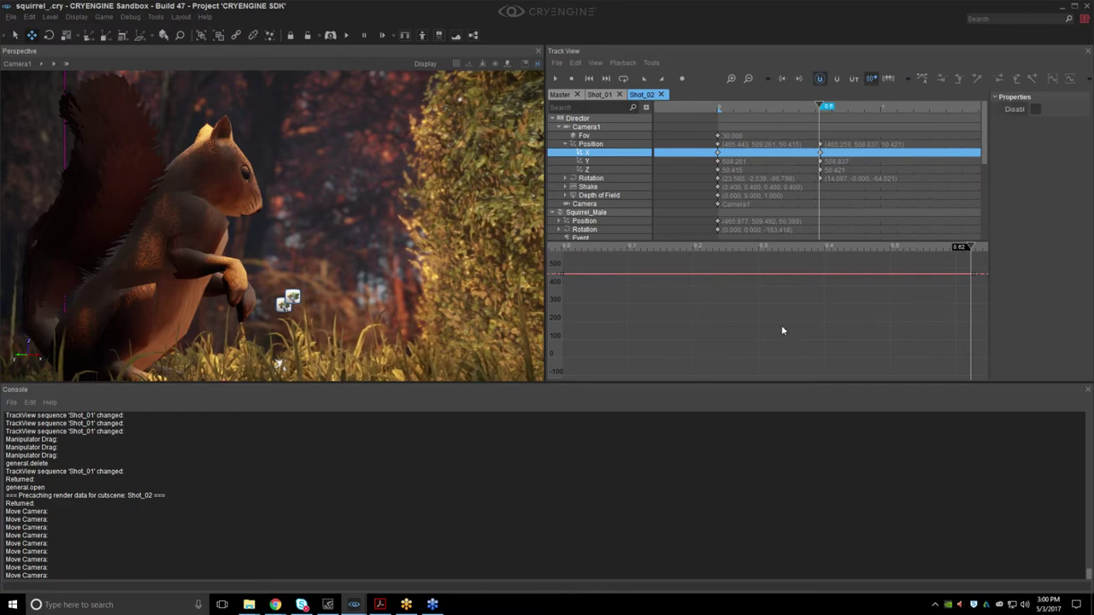
scroll(779, 325, "down", 2)
left_click(590, 161)
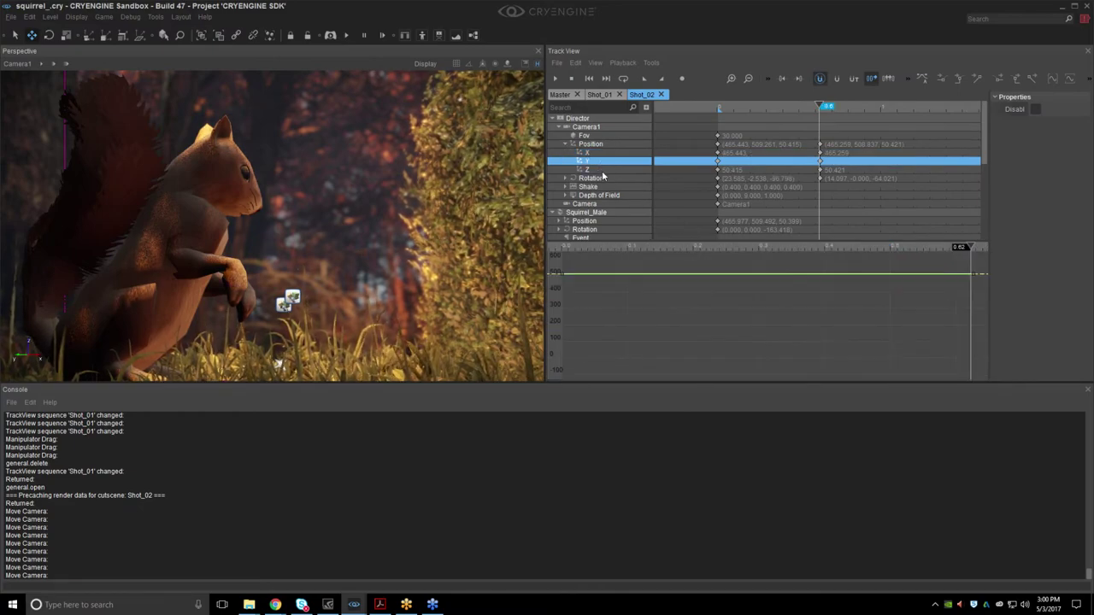
left_click(590, 170)
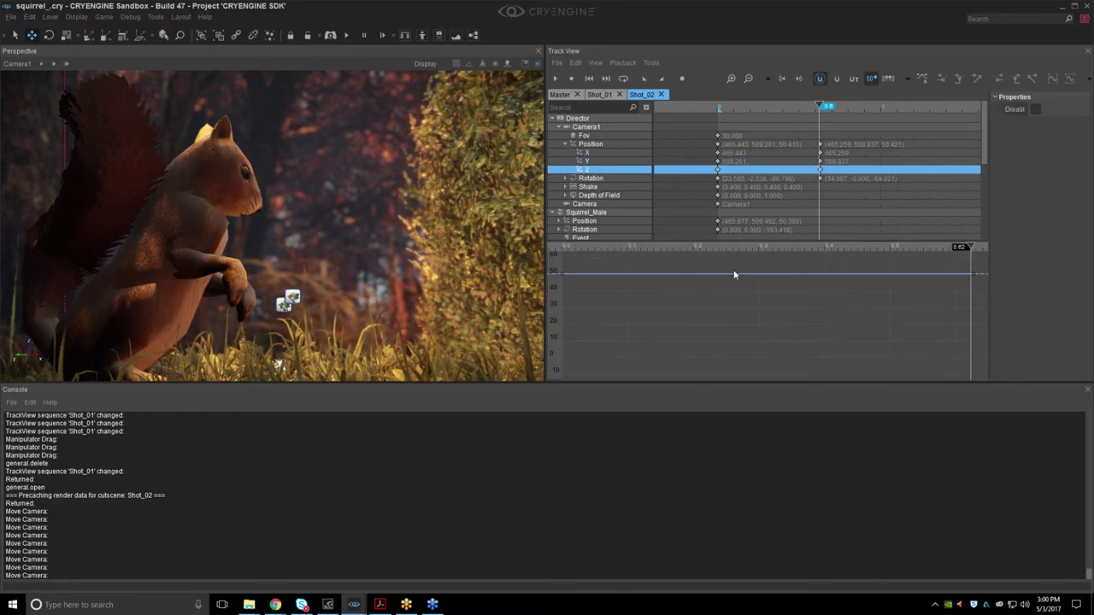
Expand Camera1's Rotation track and examine its X curve between the two keys.
left_click(565, 178)
left_click(588, 186)
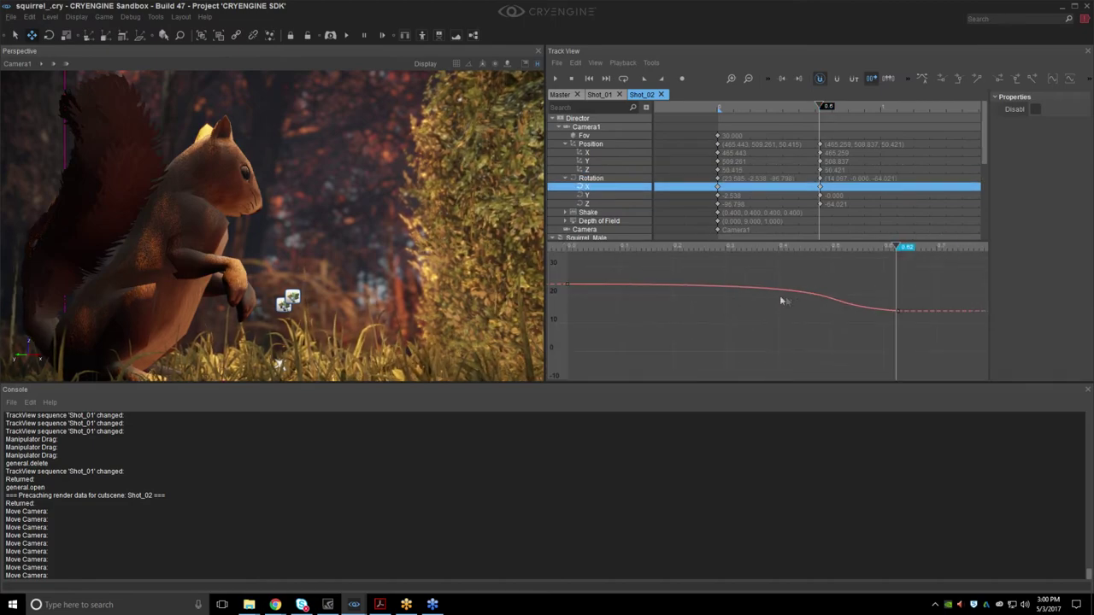
middle_click_drag(746, 296, 789, 300)
scroll(766, 294, "down", 1)
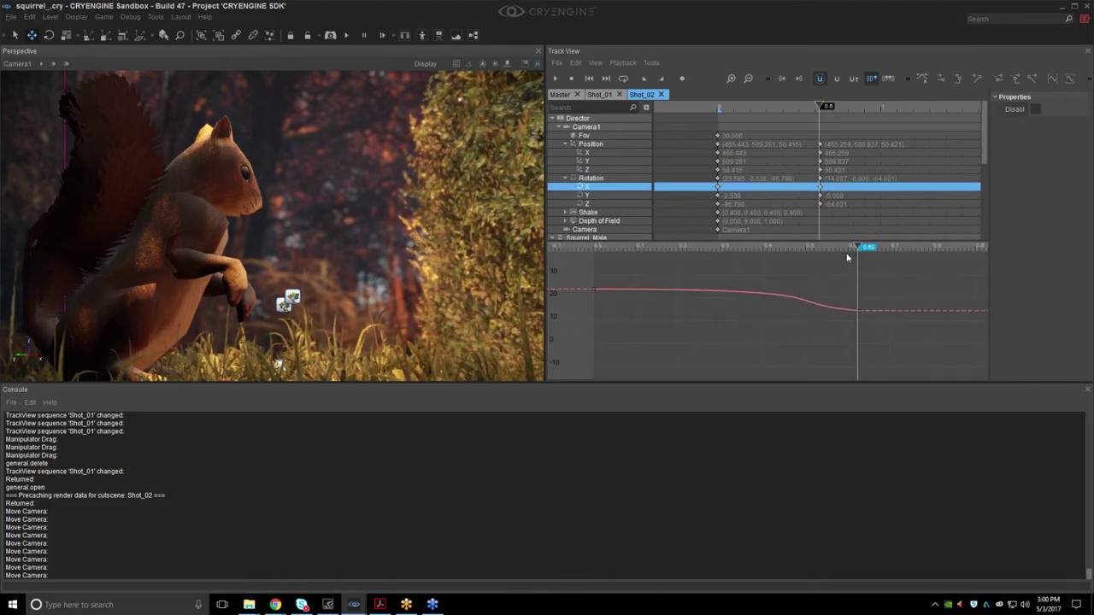
Select all curve keys of Camera1's Rotation track and adjust their tangents in the curve editor.
left_click(597, 182)
scroll(653, 290, "down", 3)
left_click_drag(581, 269, 895, 389)
left_click_drag(582, 268, 756, 353)
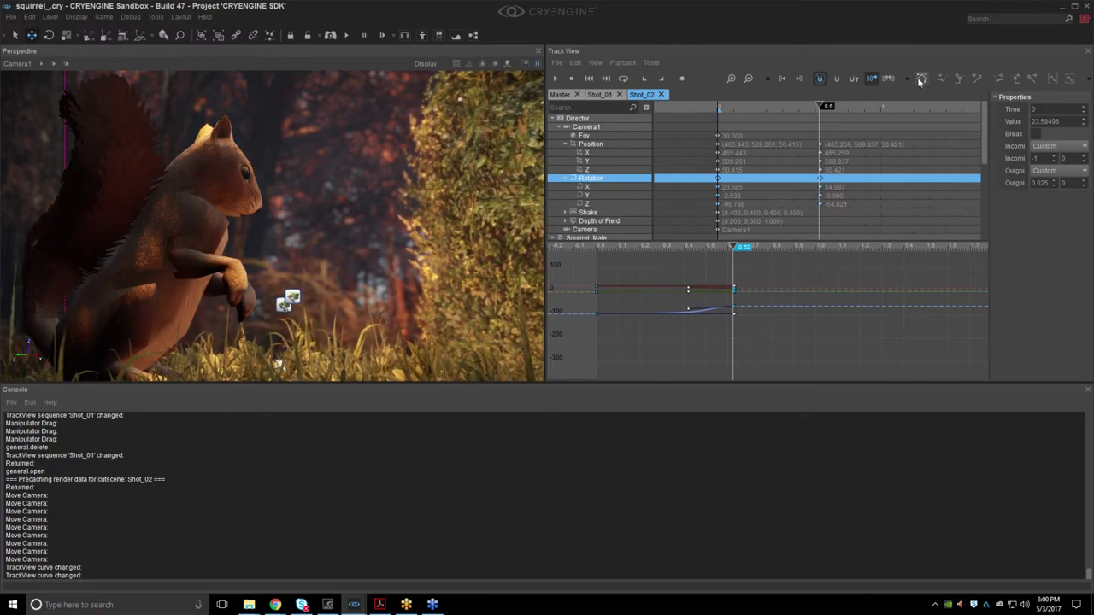
left_click(822, 269)
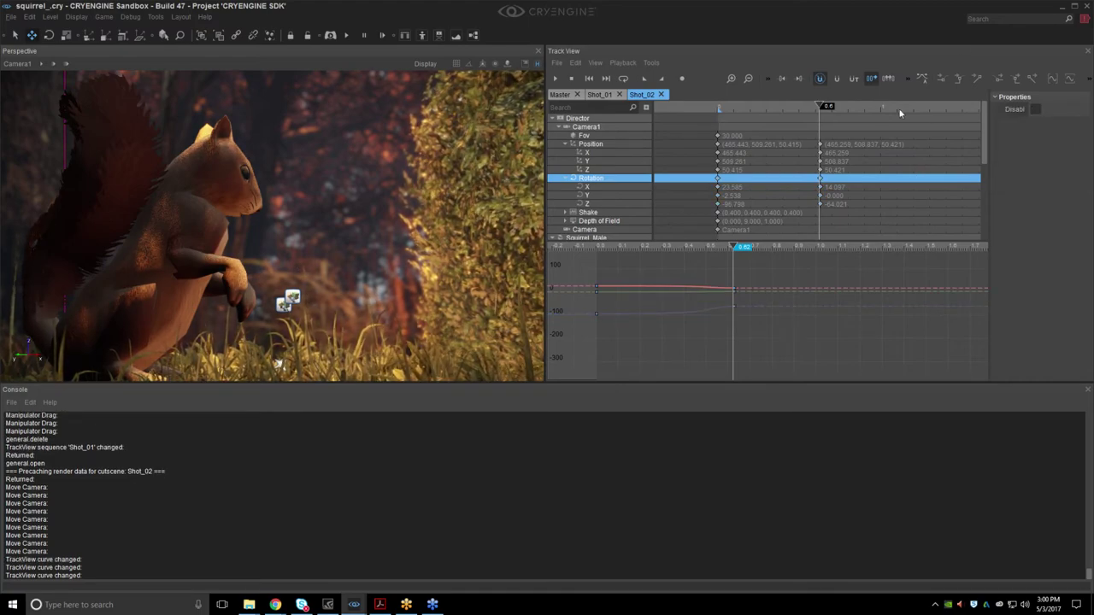
Scrub Shot_02 to about 0.4 seconds and record Camera1 keys there with the camera moved behind the squirrel.
left_click_drag(821, 106, 774, 114)
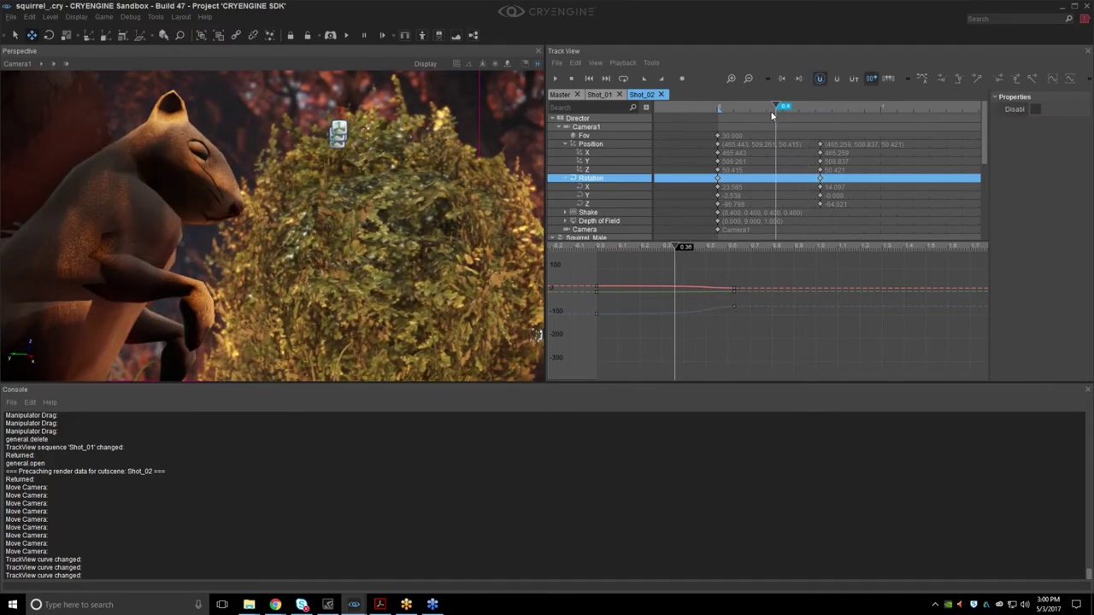
left_click(682, 79)
right_click_drag(461, 188, 483, 209)
key("a")
key("w")
right_click_drag(256, 192, 330, 199)
key("s")
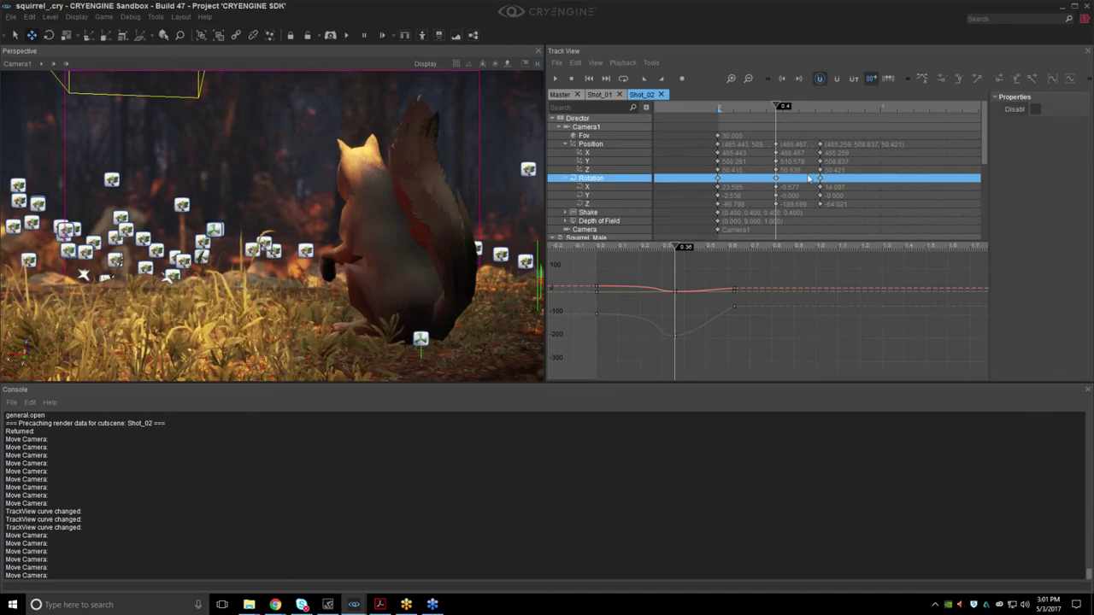
Delete Camera1's recorded position and rotation keys after the first one in Shot_02 and return the playhead to 0.
left_click_drag(983, 151, 983, 173)
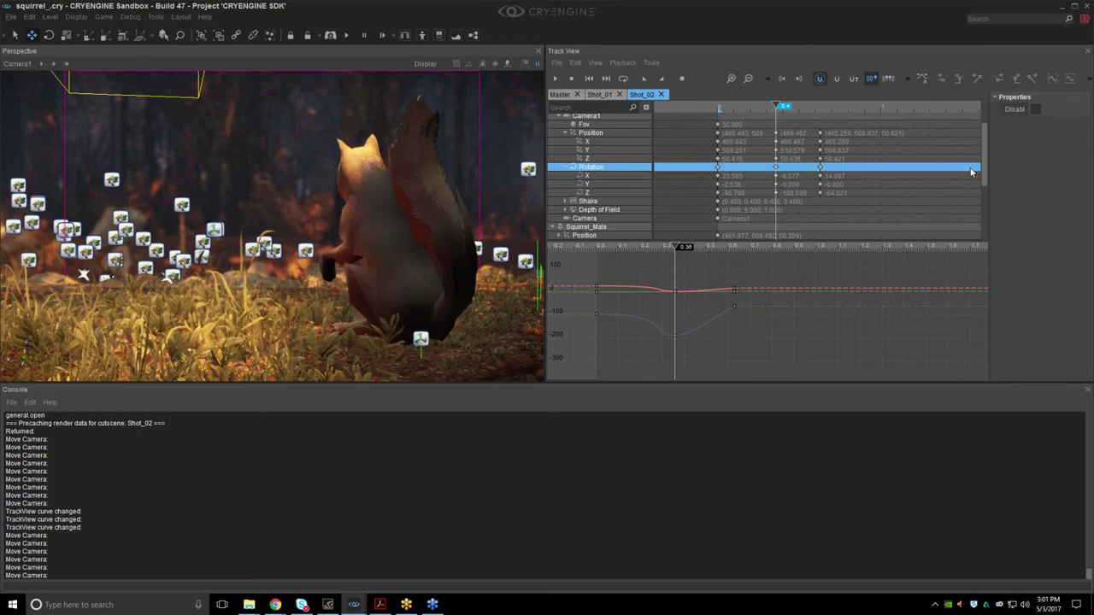
left_click(776, 141)
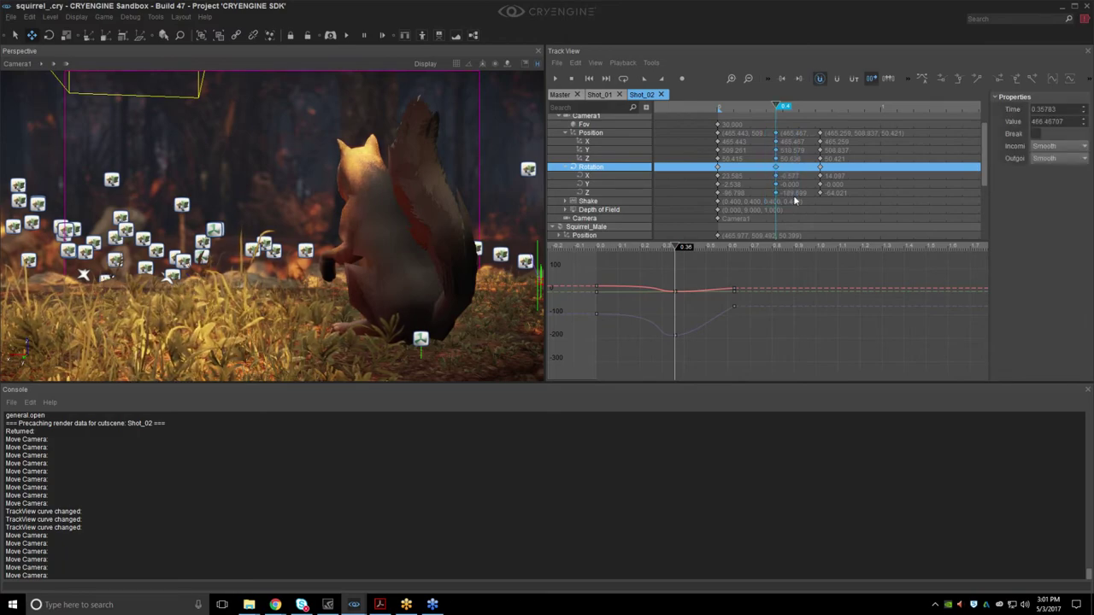
key("Delete")
left_click(820, 141)
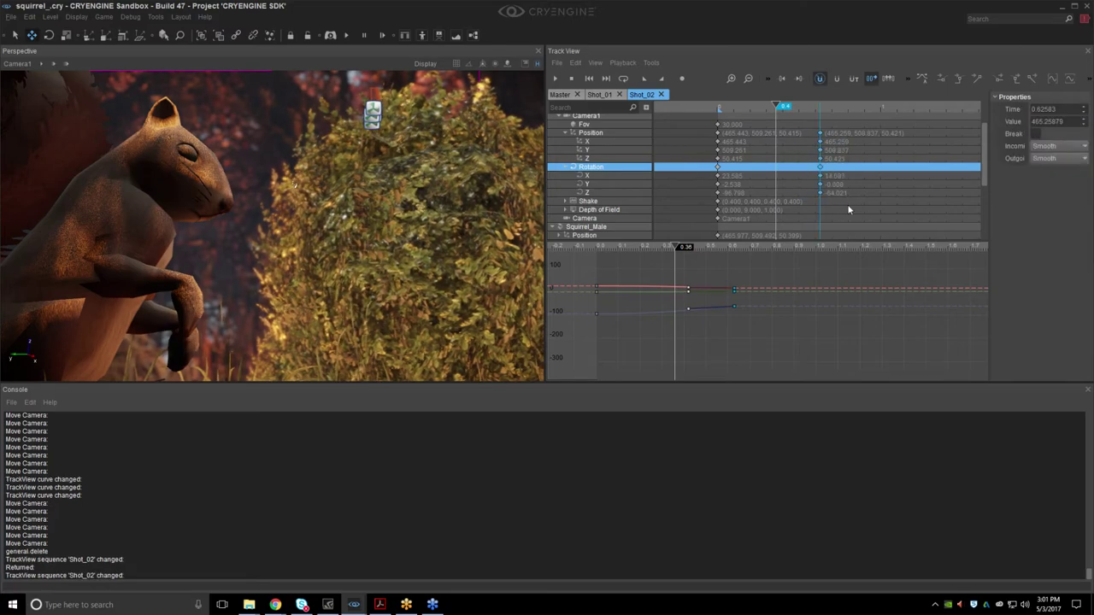
key("Delete")
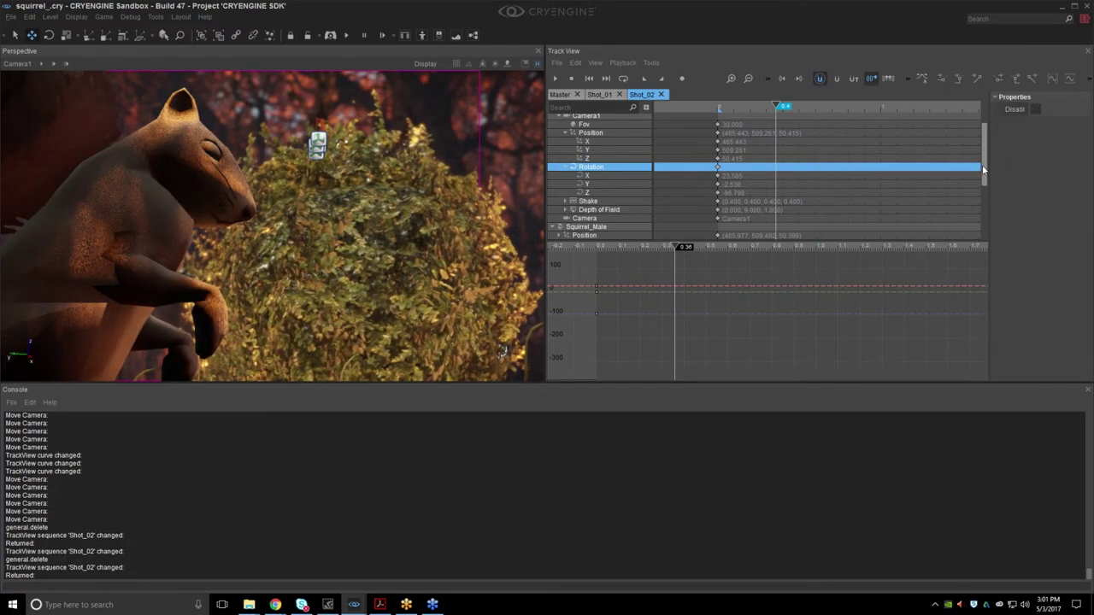
left_click_drag(983, 170, 983, 154)
mouse_move(777, 108)
left_mouse_down()
mouse_move(715, 108)
mouse_move(844, 122)
mouse_move(648, 107)
left_mouse_up()
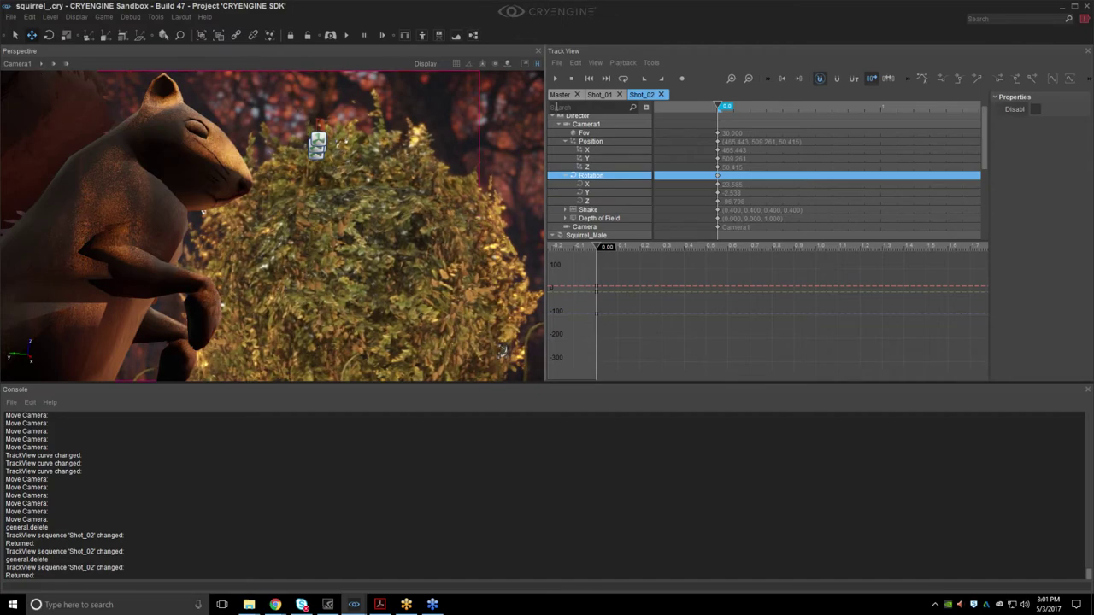
left_click(556, 62)
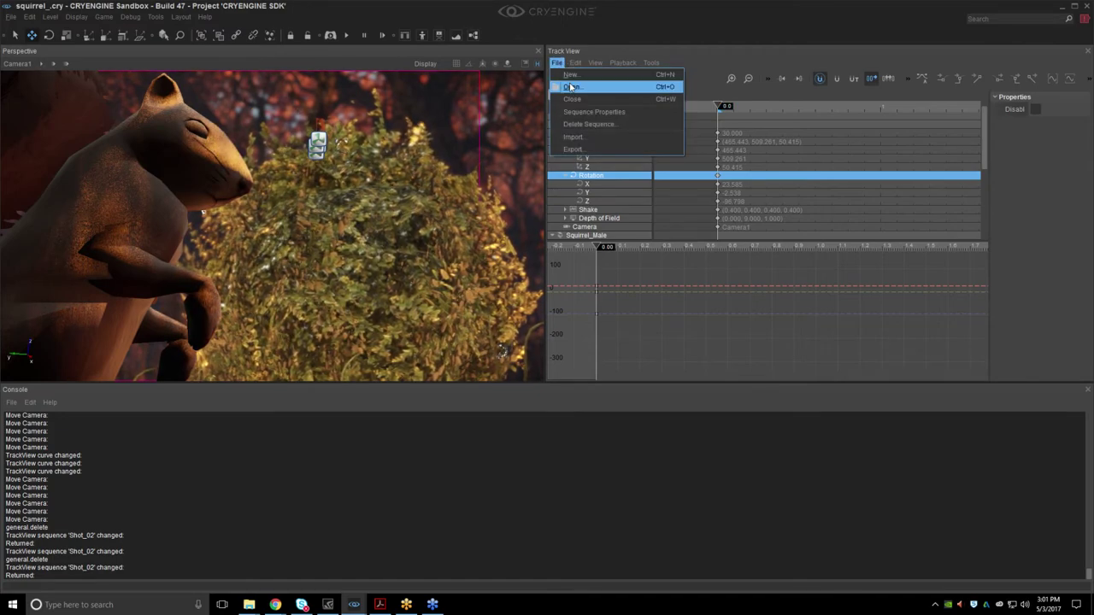
left_click(571, 87)
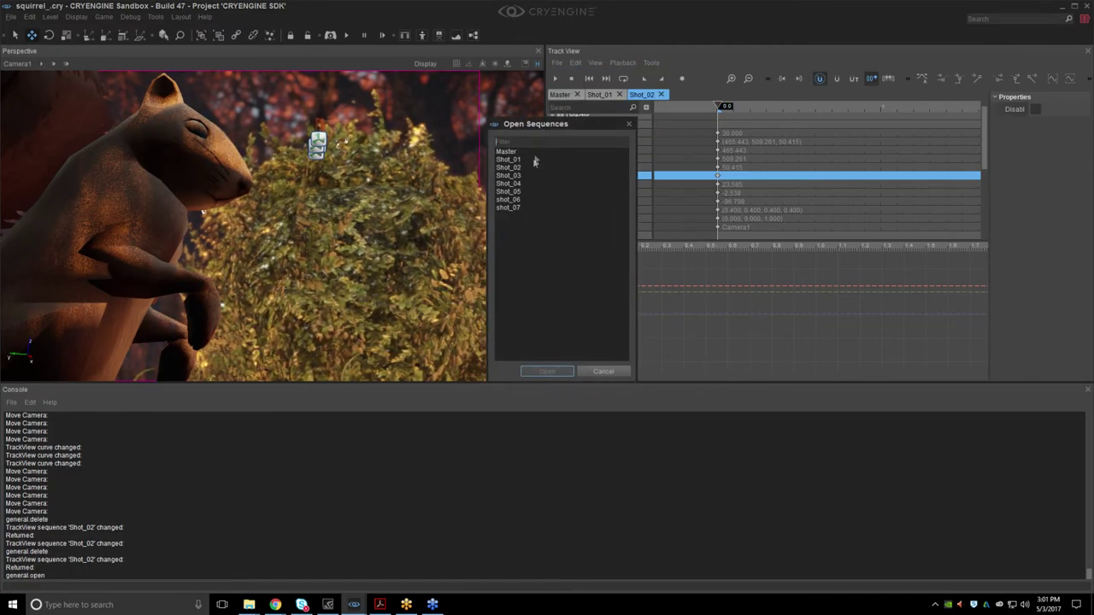
left_click(517, 176)
left_click(603, 371)
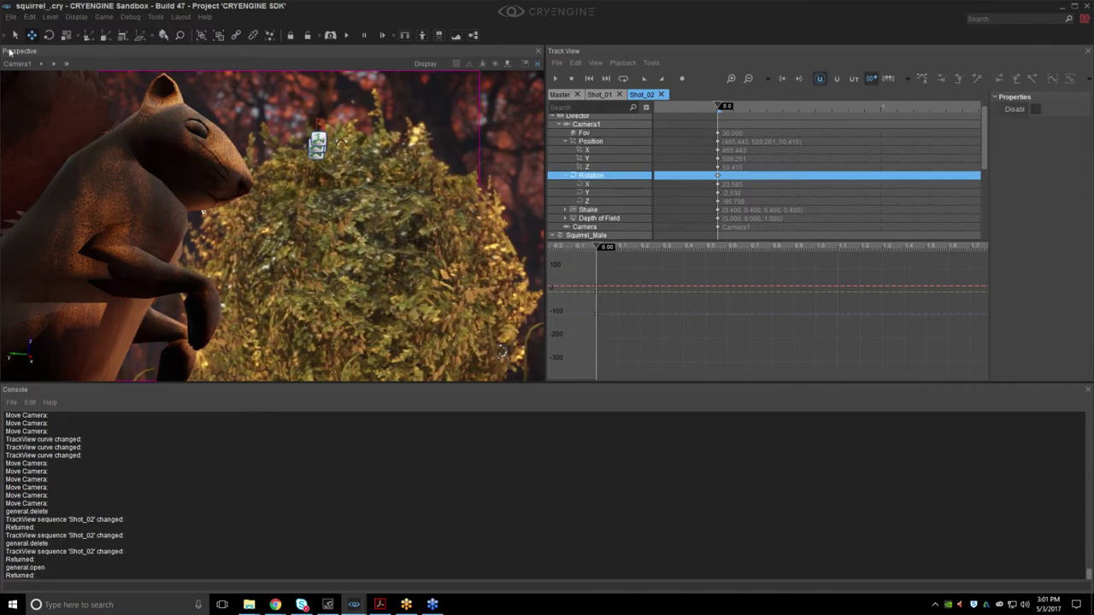
Switch the viewport to the default camera and select the lights above the squirrel scene one after another.
left_click(17, 63)
left_click(21, 185)
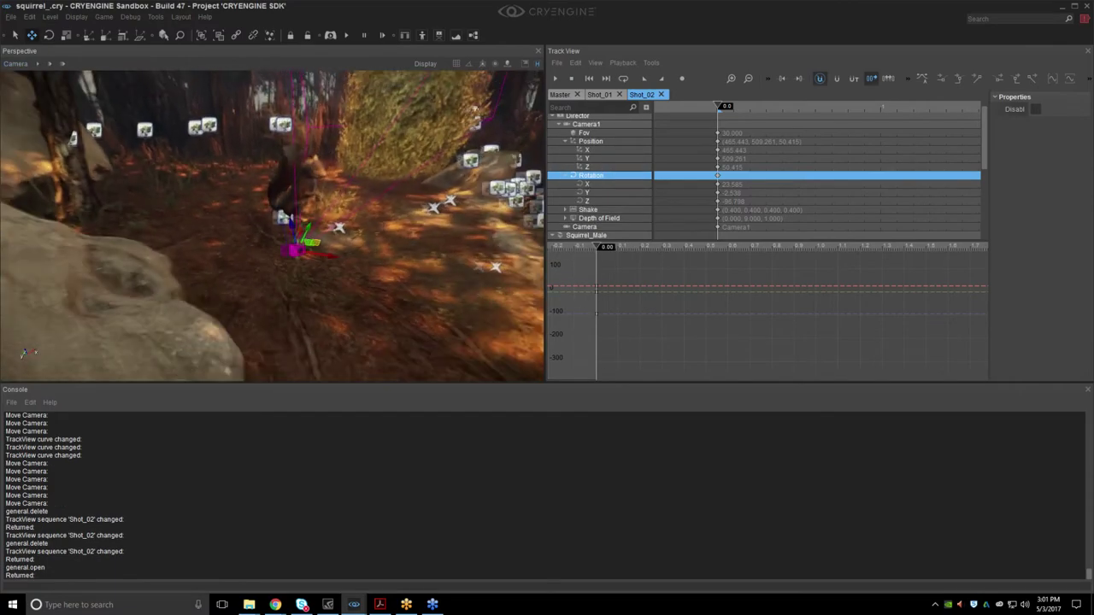
key("s")
right_click_drag(339, 240, 303, 242)
left_click(299, 152)
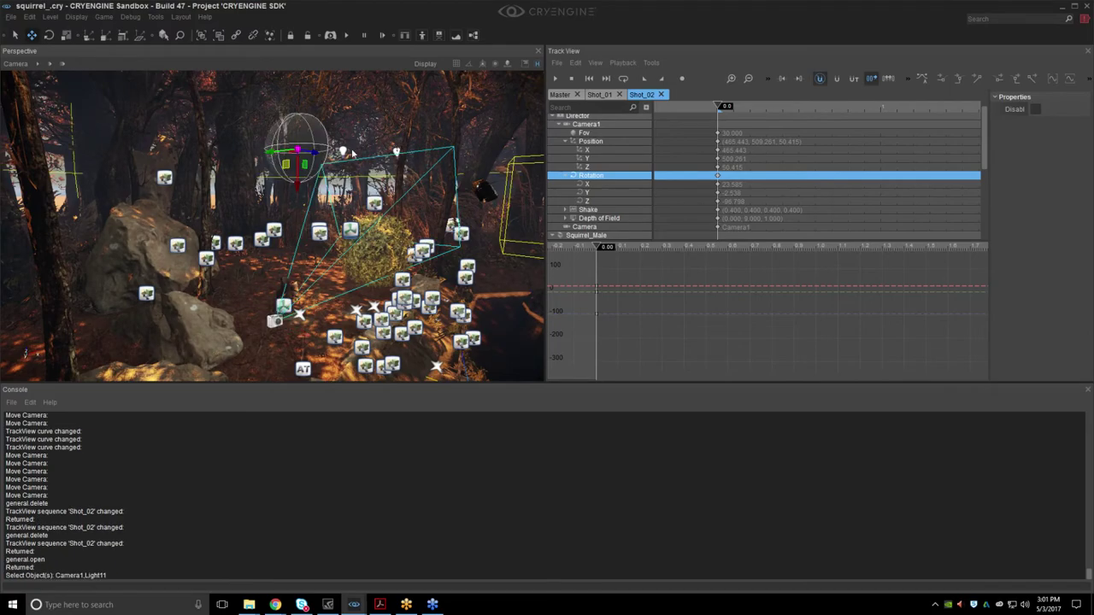
left_click(344, 156)
right_click_drag(345, 158, 357, 162)
left_click(270, 123)
Fly around the scene to examine Squirrel_Female and the area around the male squirrel, and clear the current light selection.
right_click_drag(269, 123, 453, 154)
key("w")
key("a")
key("s")
key("w")
right_click_drag(405, 242, 368, 236)
key("w")
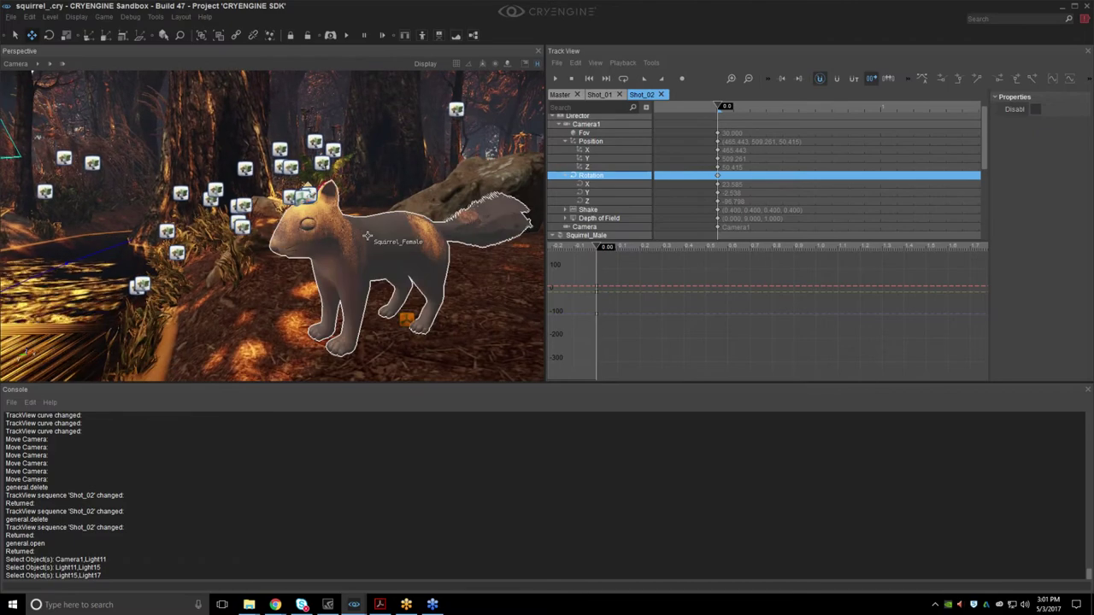
key("s")
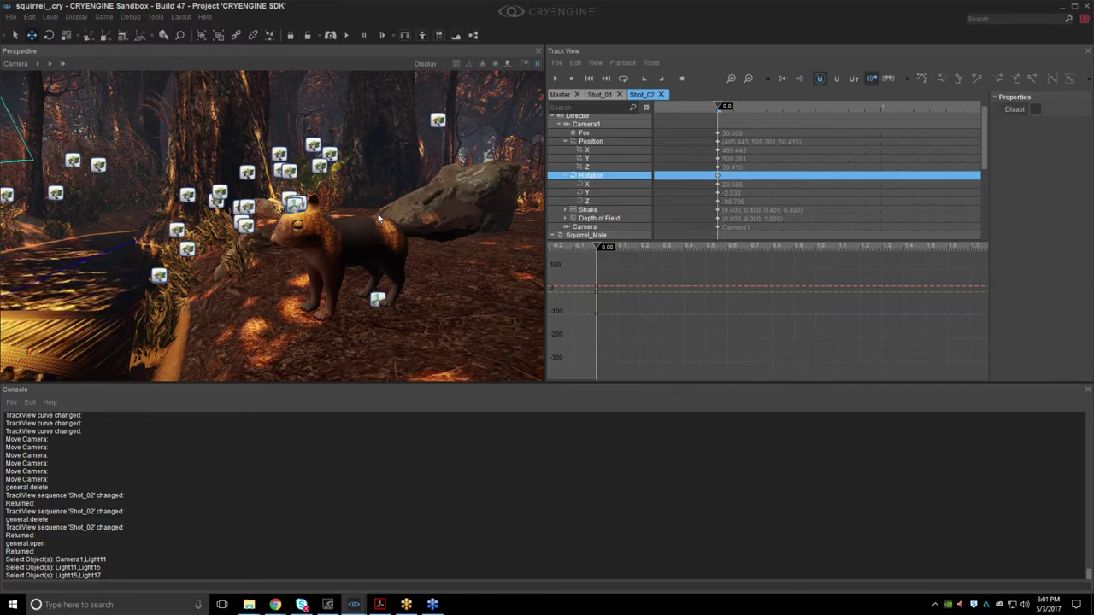
mouse_move(365, 225)
right_mouse_down()
mouse_move(337, 227)
mouse_move(365, 224)
right_mouse_up()
key("w")
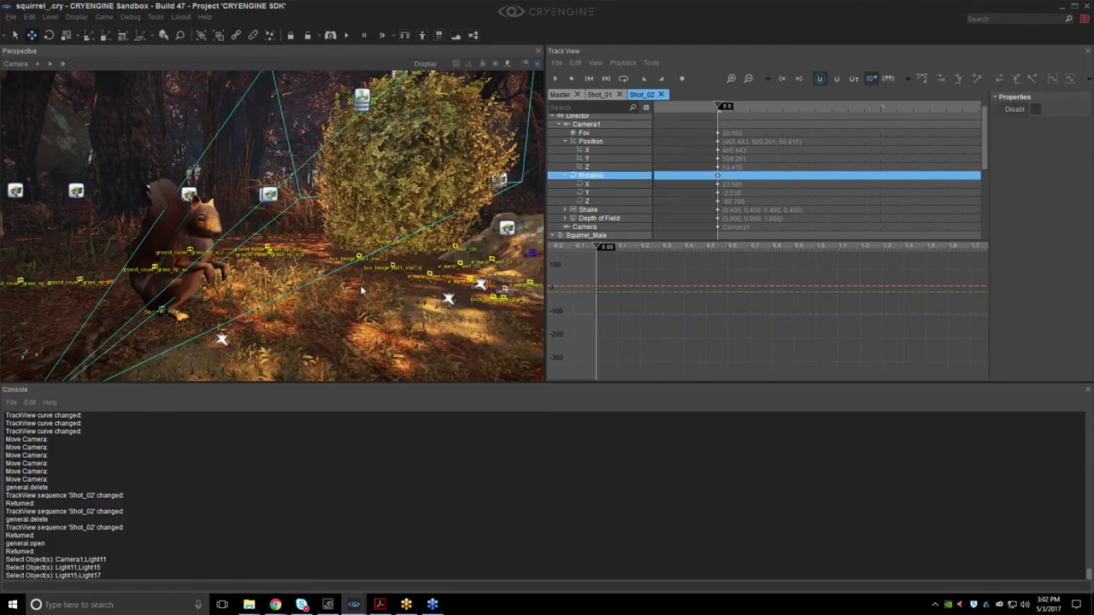
left_click(363, 293)
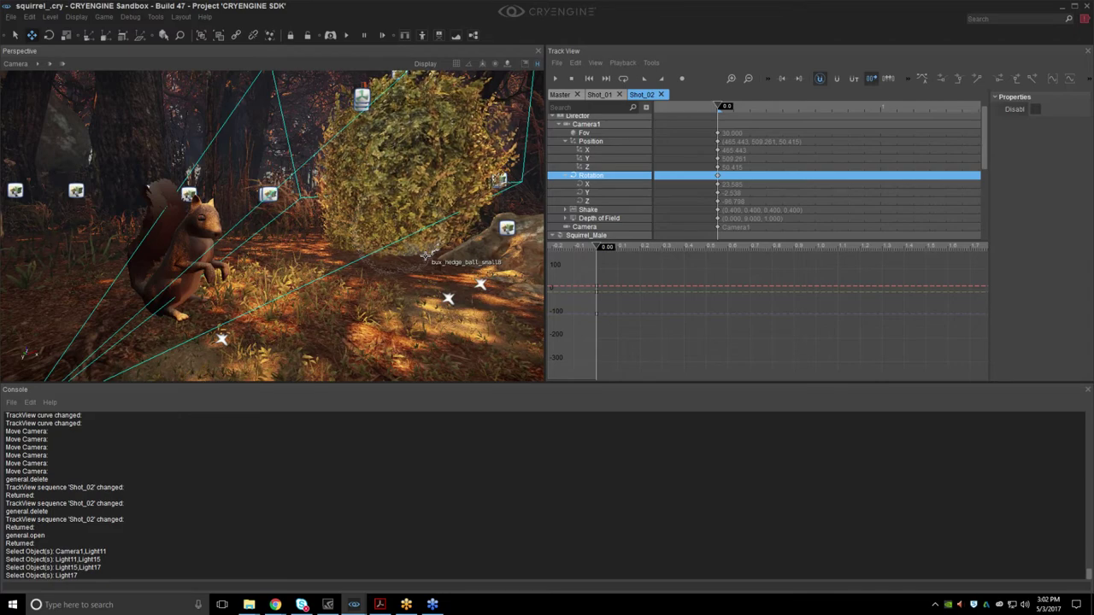
Try moving Light15 above the hedge ball and undo the move.
scroll(445, 260, "down", 3)
right_click_drag(393, 292, 309, 116)
scroll(393, 281, "up", 3)
left_click(328, 128)
key("2")
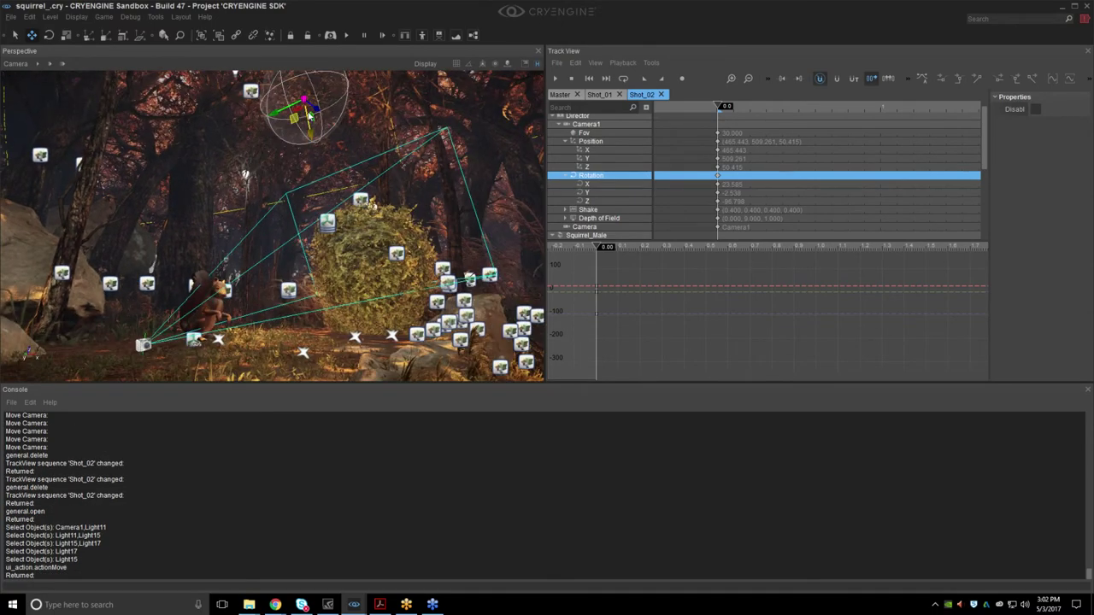
left_click_drag(296, 124, 329, 110)
right_click_drag(357, 190, 365, 182)
key("ctrl+z")
Try moving Light11 above the squirrel, undo the move and deselect the light.
left_click(255, 132)
right_click_drag(255, 132, 251, 143)
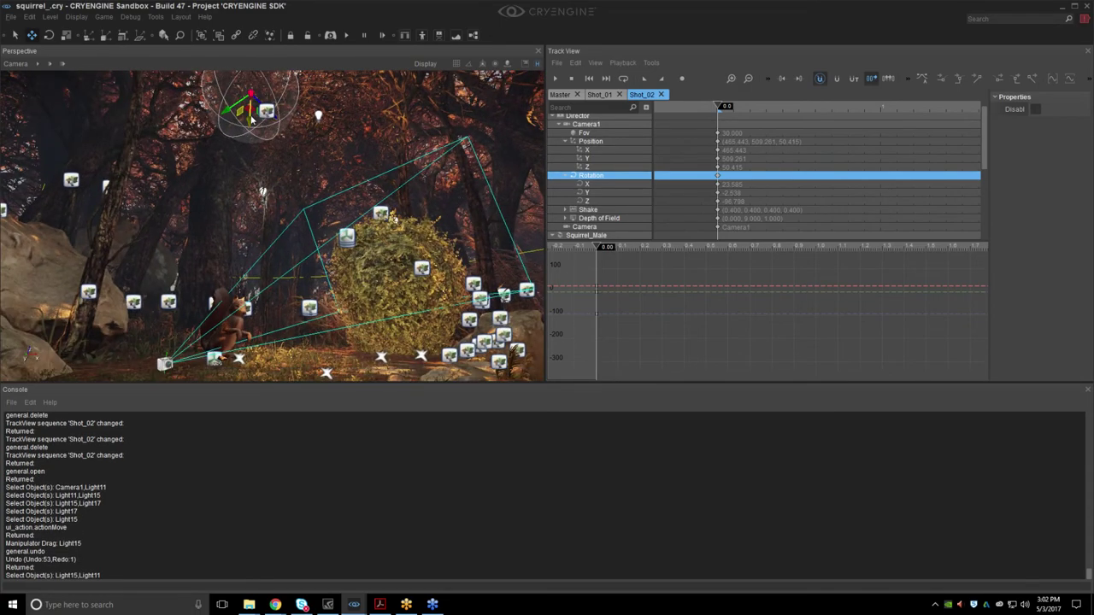
left_click_drag(248, 137, 256, 279)
key("w")
right_click_drag(256, 279, 313, 339)
key("s")
key("w")
key("ctrl+z")
key("s")
left_click(309, 306)
Select Decal9 on the ground near the squirrel, try moving it and undo the move.
key("w")
left_click(293, 363)
key("2")
right_click_drag(289, 301, 311, 284)
key("s")
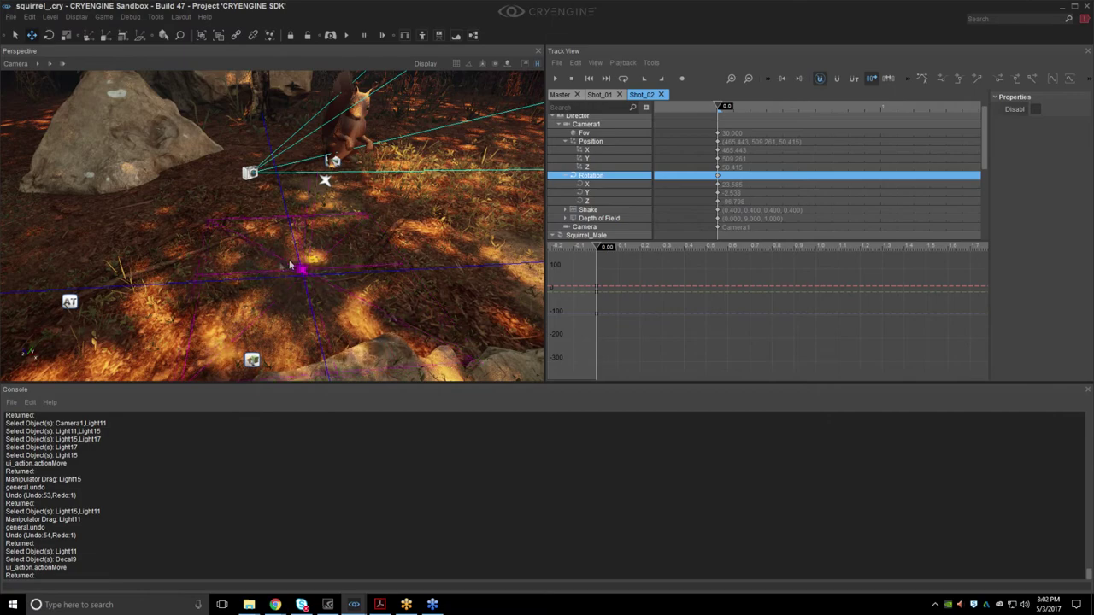
left_click_drag(324, 228, 328, 226)
mouse_move(328, 226)
right_mouse_down()
mouse_move(359, 250)
mouse_move(345, 232)
right_mouse_up()
key("ctrl+z")
Shift Decal9 slightly on the ground, copy it and paste a copy nearby.
key("s")
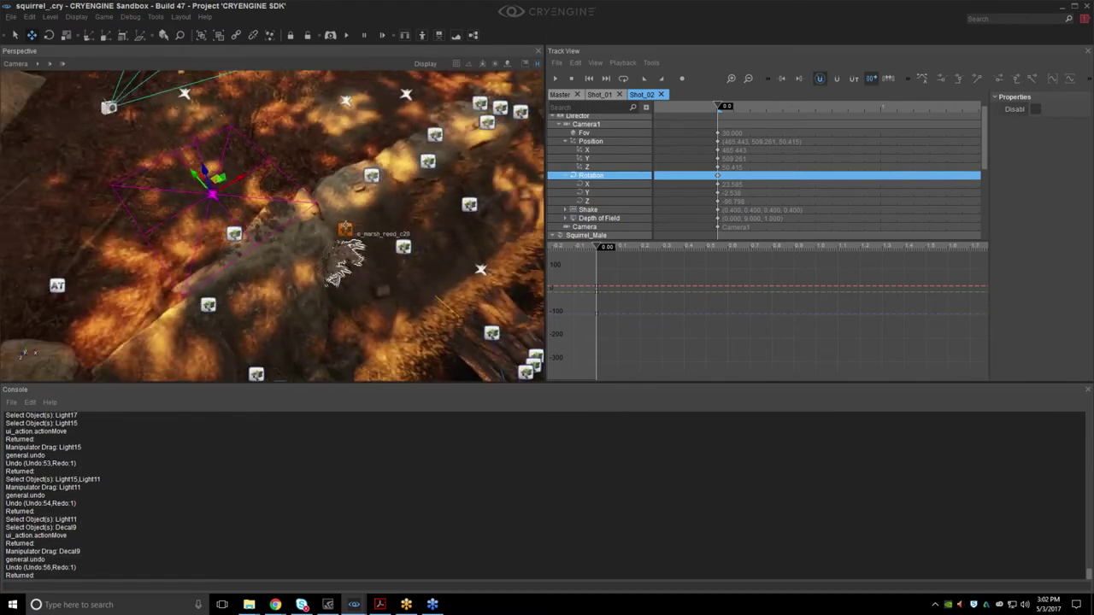
key("ctrl+c")
left_click_drag(216, 184, 208, 183)
key("ctrl+c")
key("ctrl+v")
Duplicate the pasted decal repeatedly and place the clones across the ground and rocks.
key("ctrl+d")
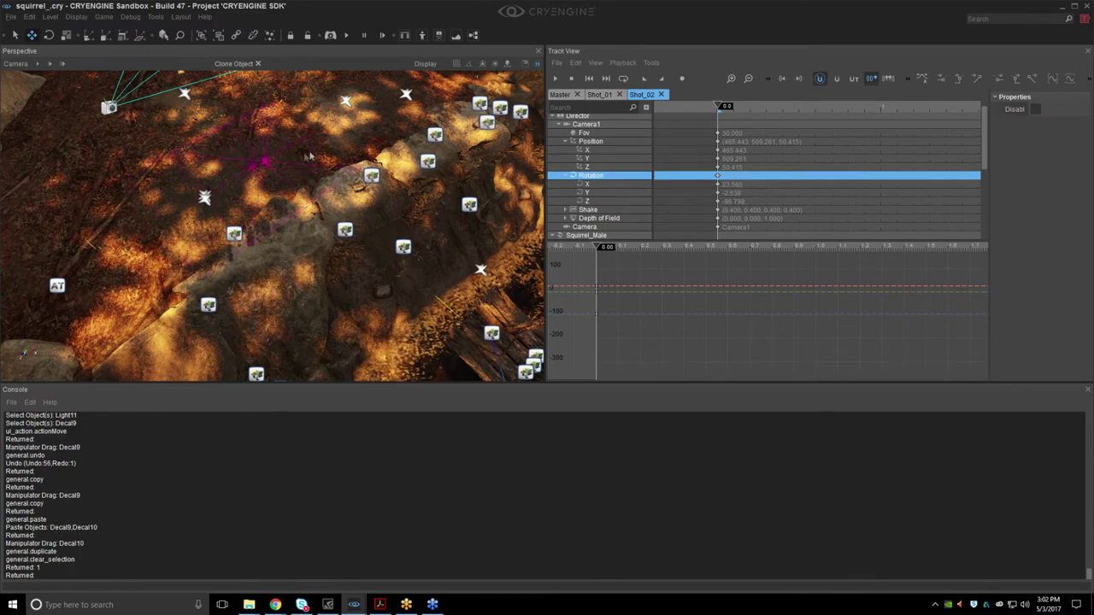
left_click(337, 149)
left_click(411, 114)
left_click(445, 100)
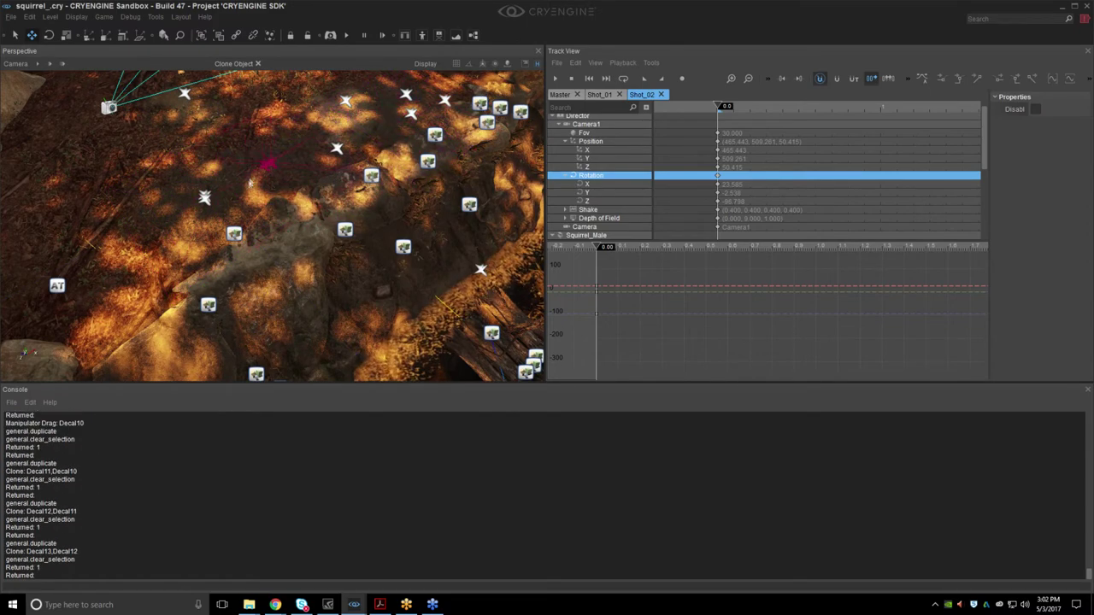
key("ctrl+d")
key("ctrl+d")
left_click(125, 239)
Clear the decal selection and examine the ground, rocks and squirrel from several angles.
right_click_drag(124, 239, 240, 256)
key("a")
right_click_drag(498, 98, 477, 107)
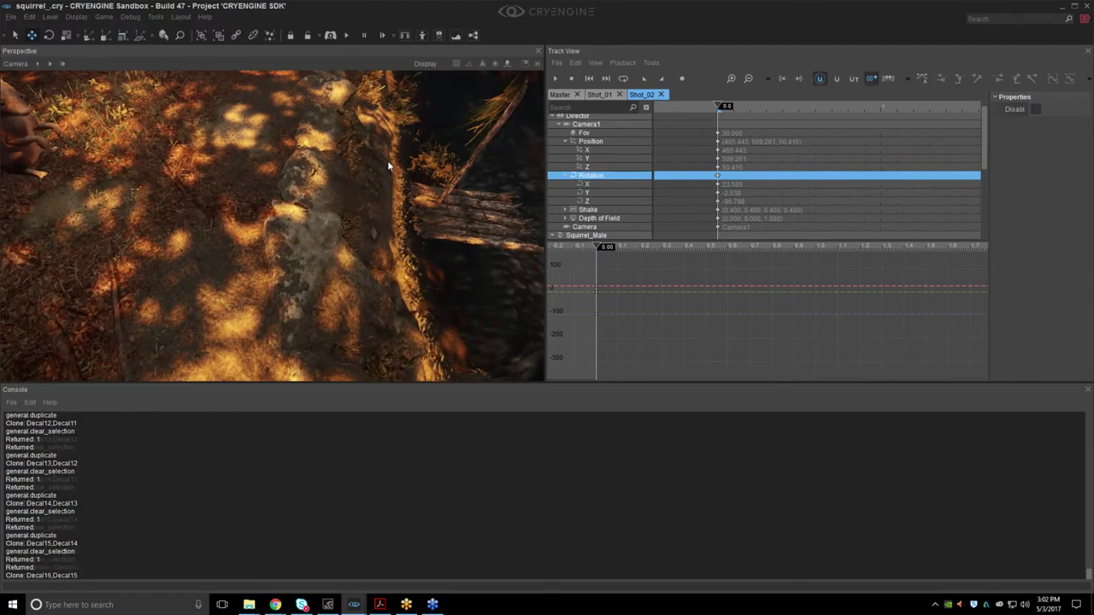
left_click(387, 160)
right_click_drag(387, 160, 357, 196)
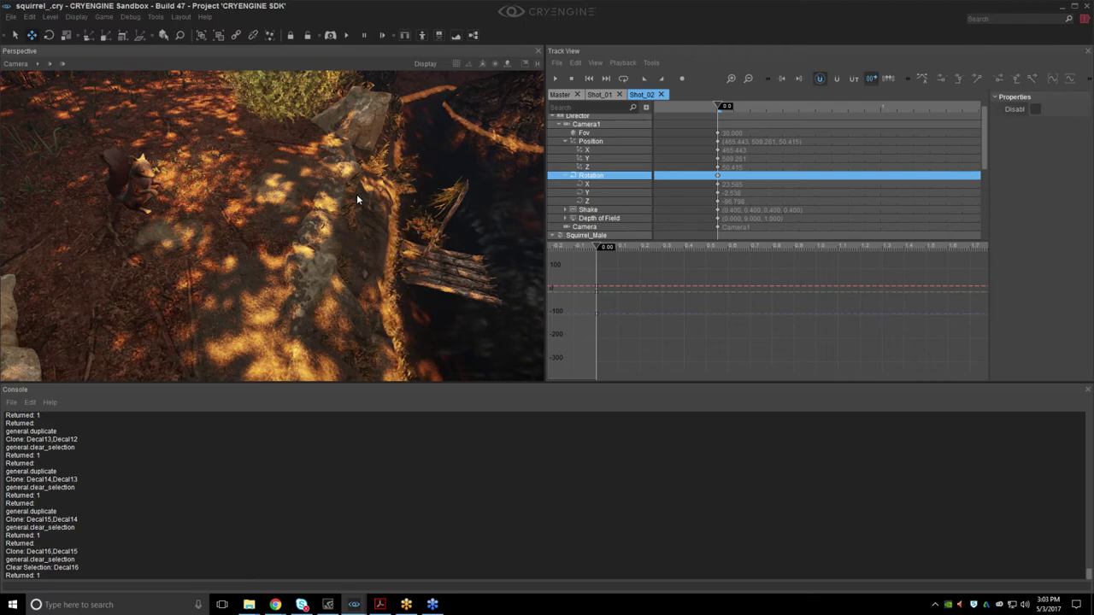
mouse_move(357, 194)
right_mouse_down()
mouse_move(395, 190)
mouse_move(372, 168)
mouse_move(372, 188)
right_mouse_up()
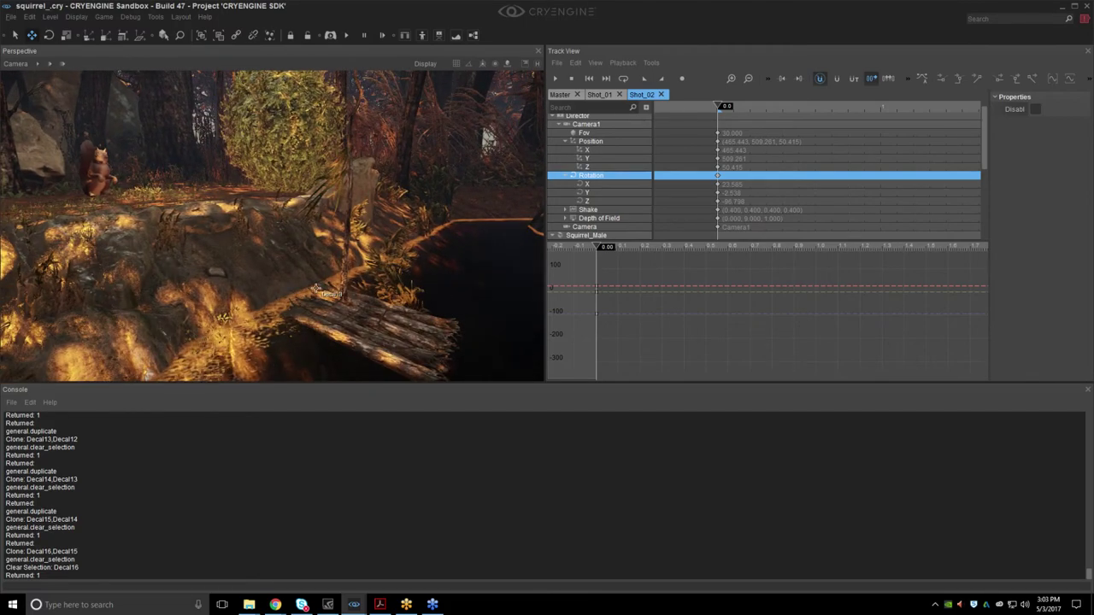
key("w")
mouse_move(352, 309)
right_mouse_down()
mouse_move(328, 296)
mouse_move(346, 316)
mouse_move(355, 292)
right_mouse_up()
key("w")
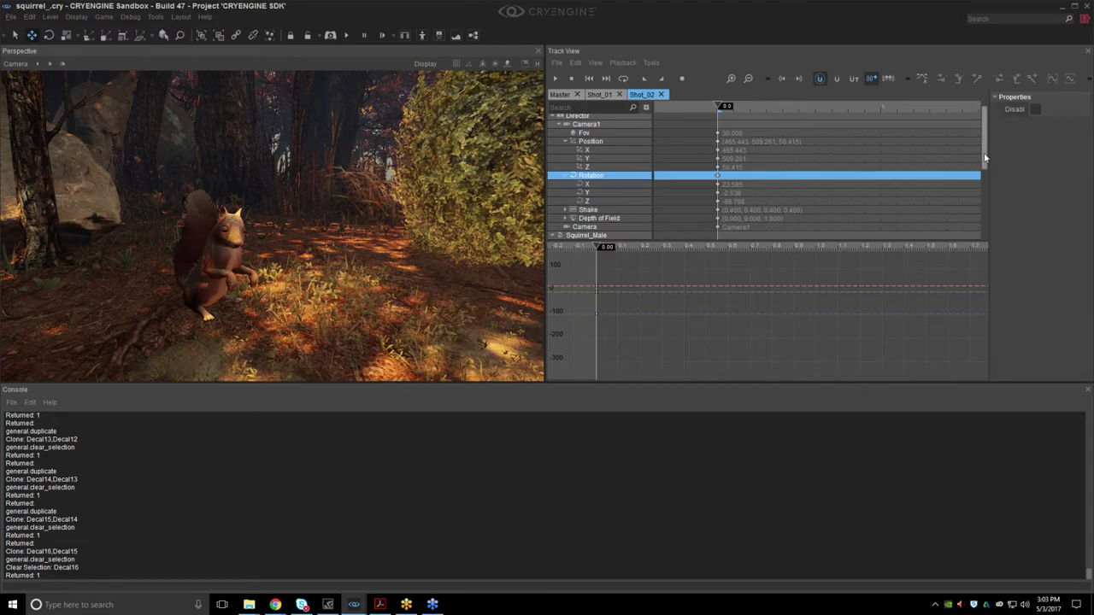
Open the Shot_03 sequence in Track View.
left_click_drag(984, 157, 953, 199)
left_click(556, 62)
left_click(571, 93)
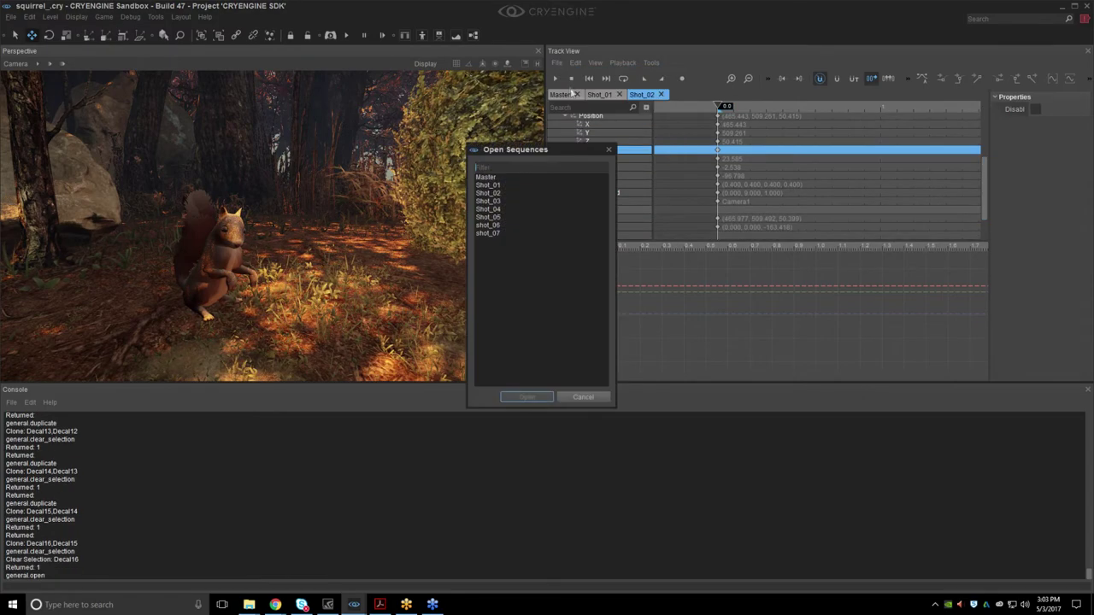
left_click(503, 201)
left_click(513, 397)
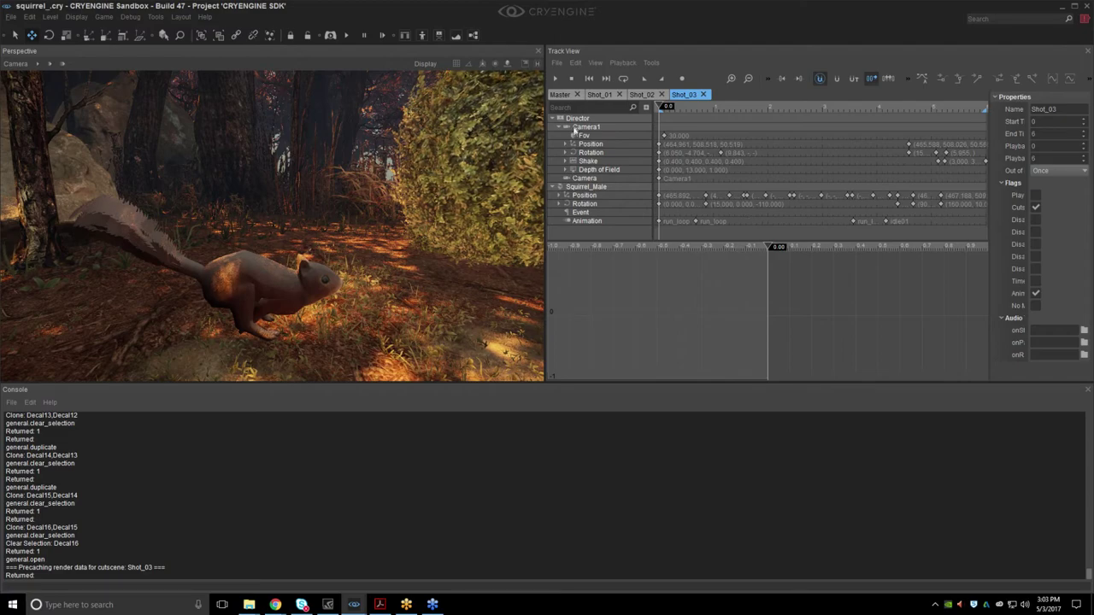
View Shot_03 through the Camera1 entity and switch the viewport to the TrackView camera.
left_click(16, 63)
mouse_move(136, 210)
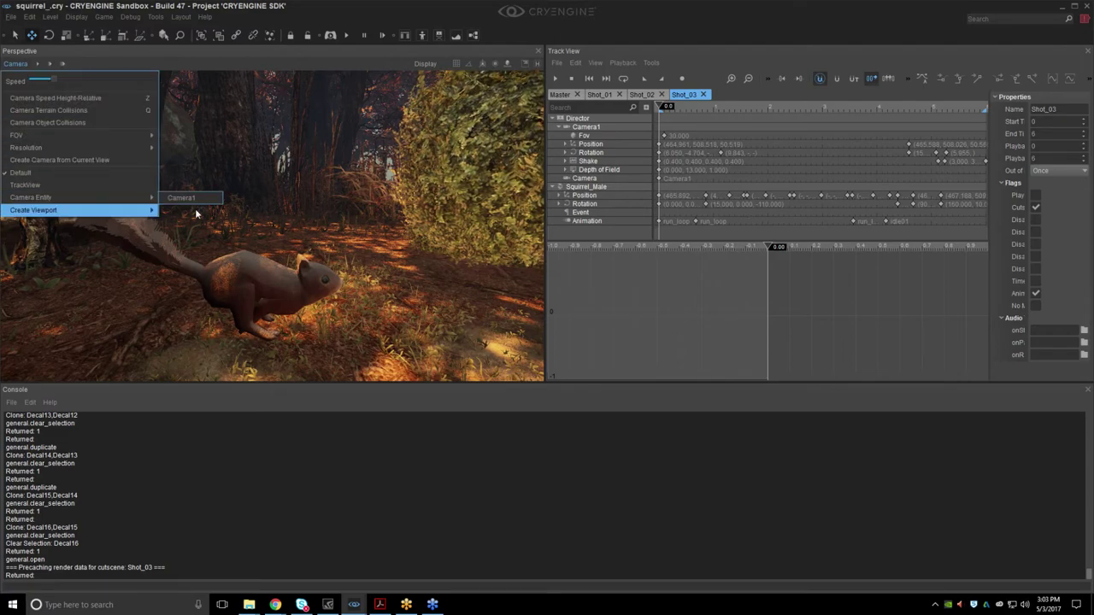
left_click(248, 196)
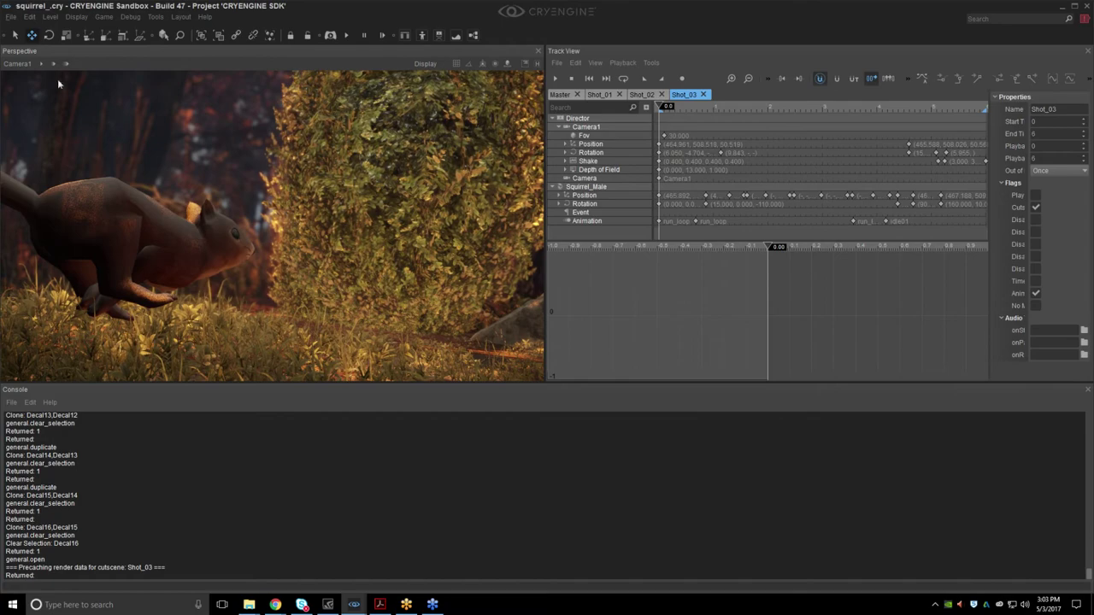
left_click(15, 63)
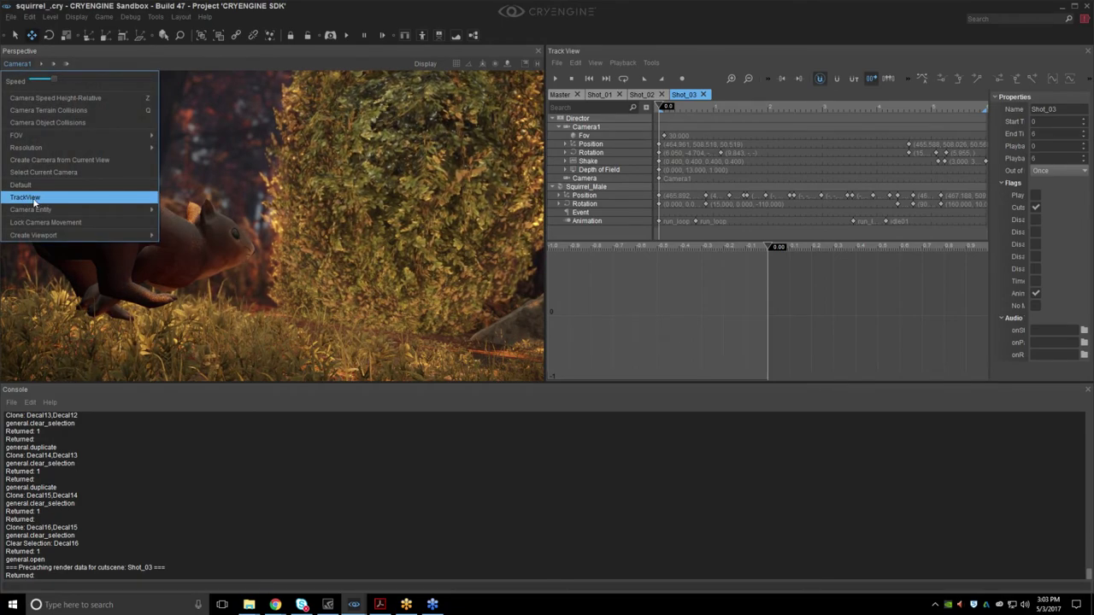
left_click(33, 197)
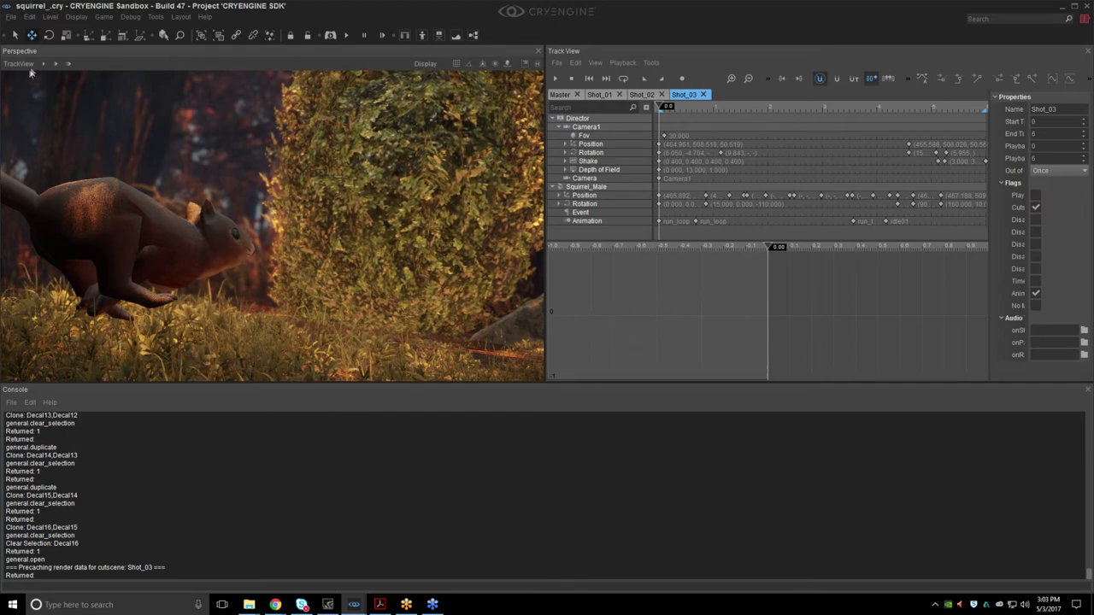
left_click(24, 64)
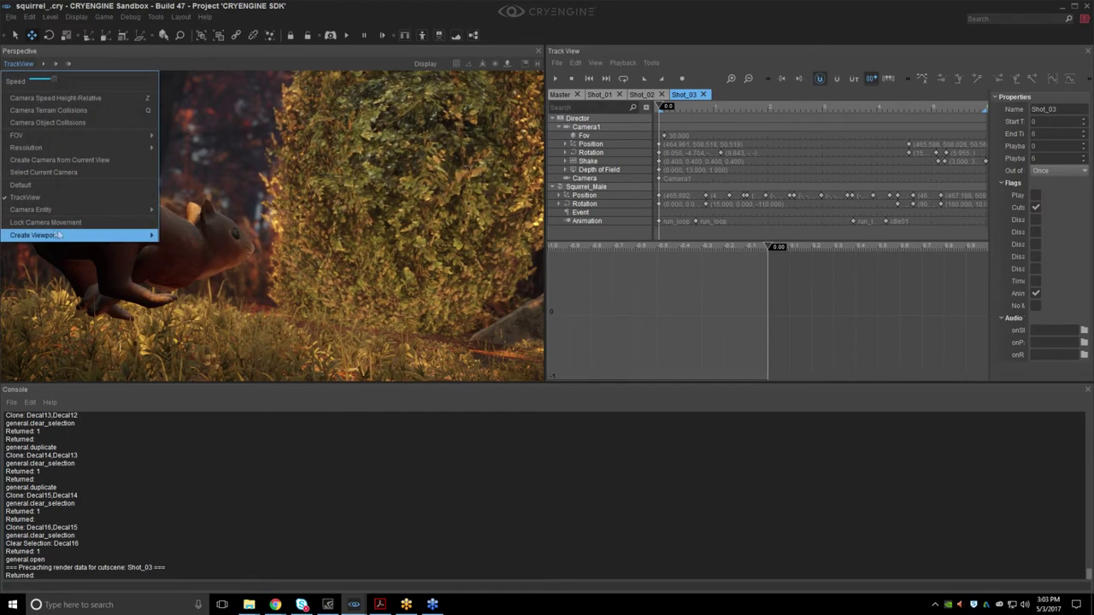
left_click(593, 128)
Select the Director's Camera track in Shot_03 and examine its Camera1 key.
left_click(631, 179)
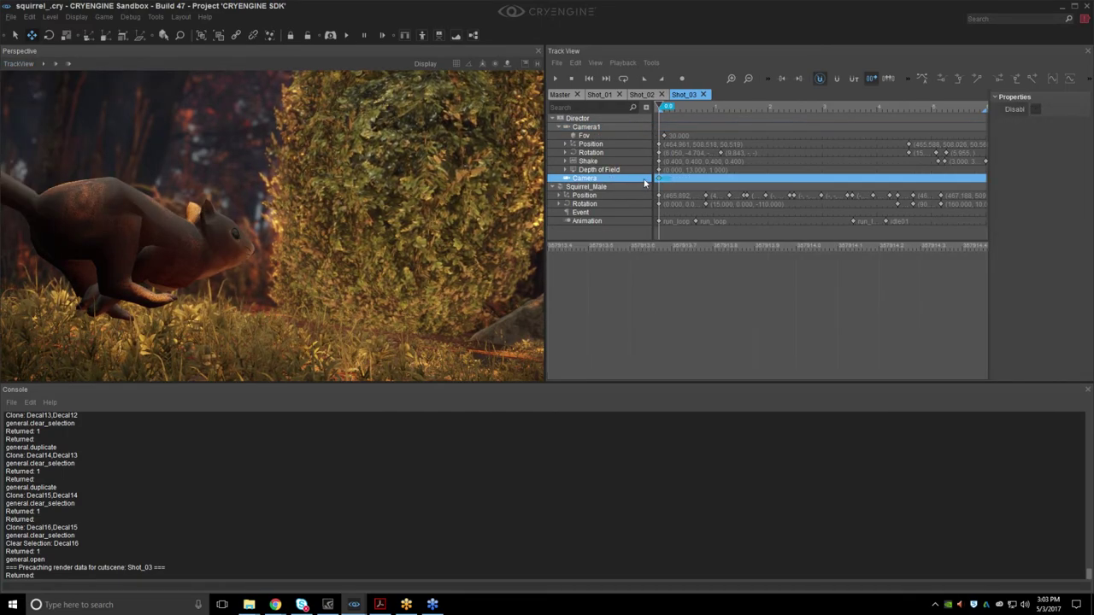
left_click(595, 120)
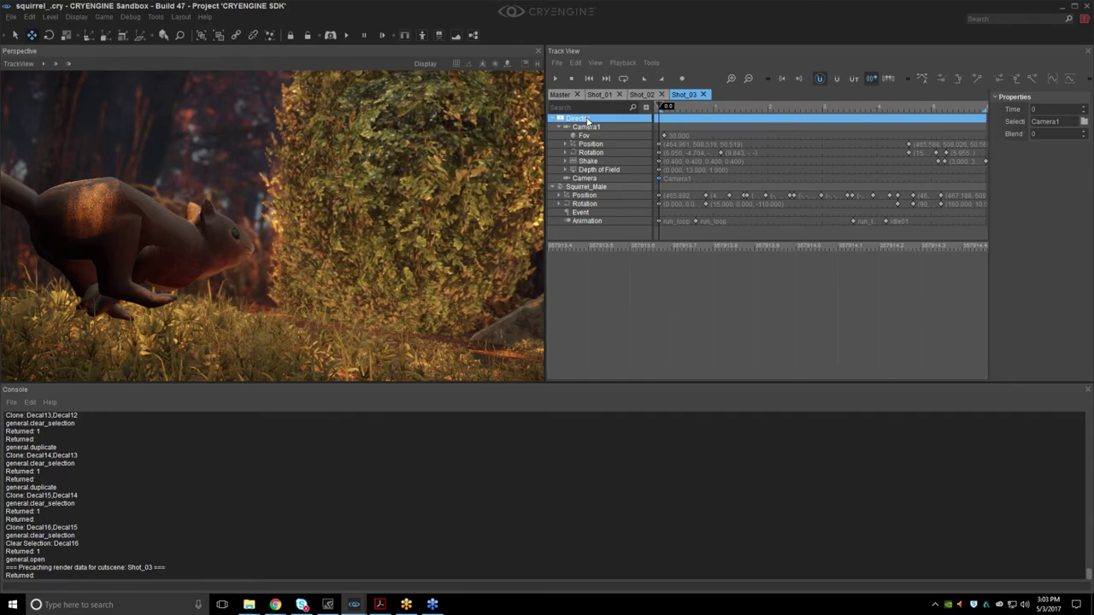
left_click(586, 178)
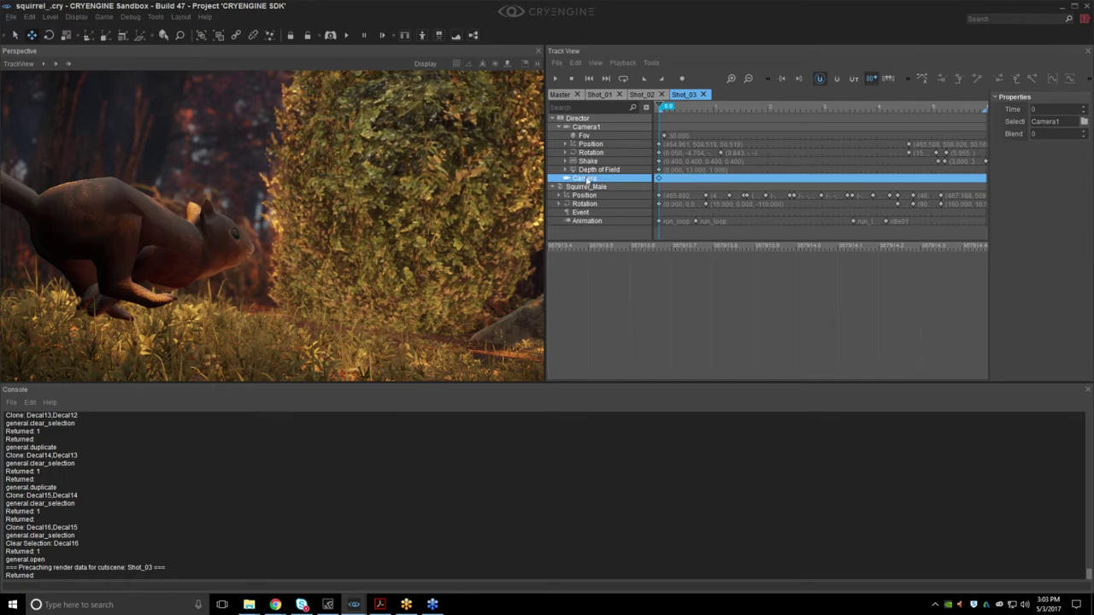
left_click(674, 181)
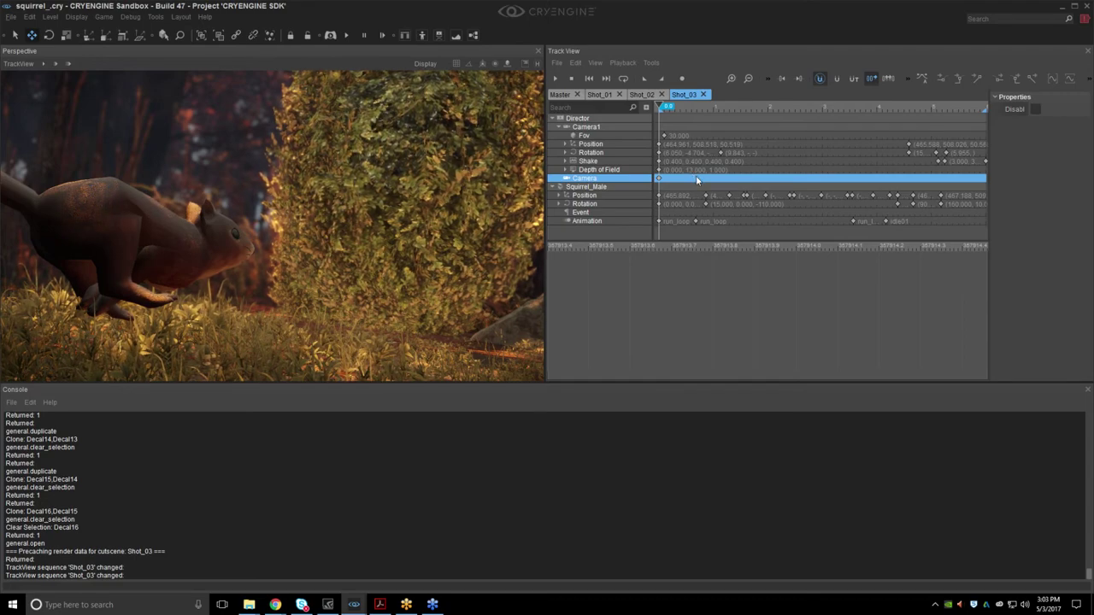
Add a second key to the Director's Camera track in Shot_03 and delete it.
double_click(697, 180)
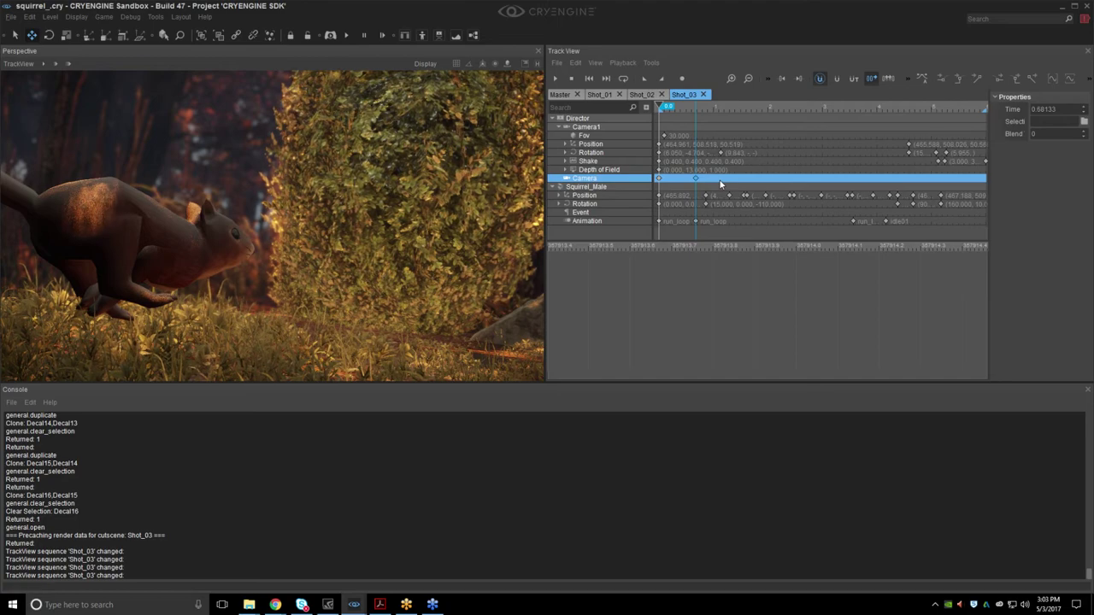
left_click_drag(672, 150, 705, 186)
key("Delete")
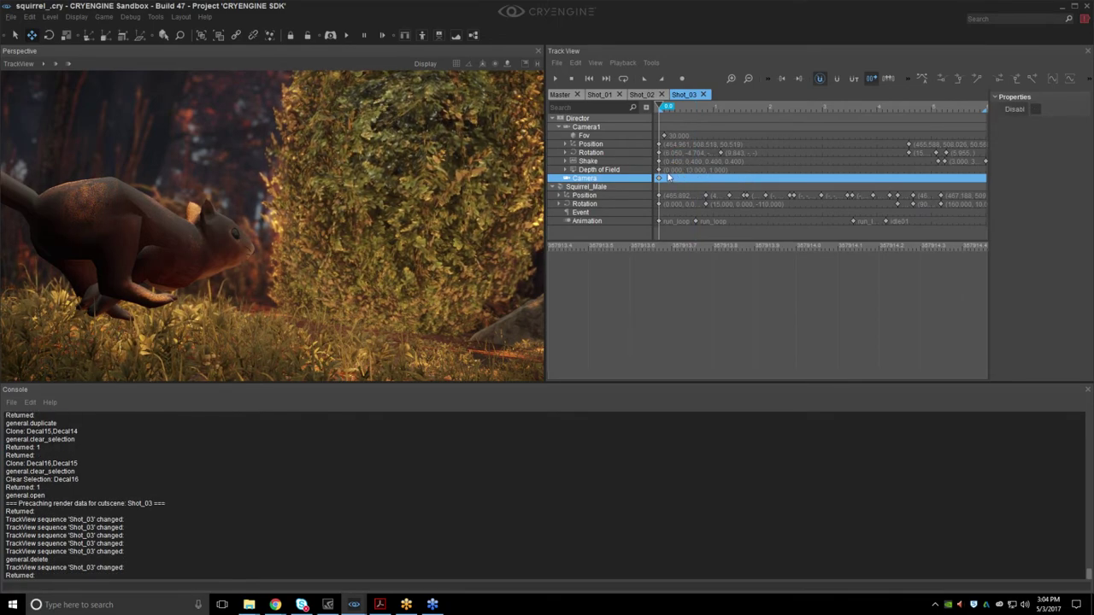
Select Camera1's Depth of Field track in Shot_03 and expand its FocusDist, FocusRange and BlurAmount sub-tracks.
left_click(667, 171)
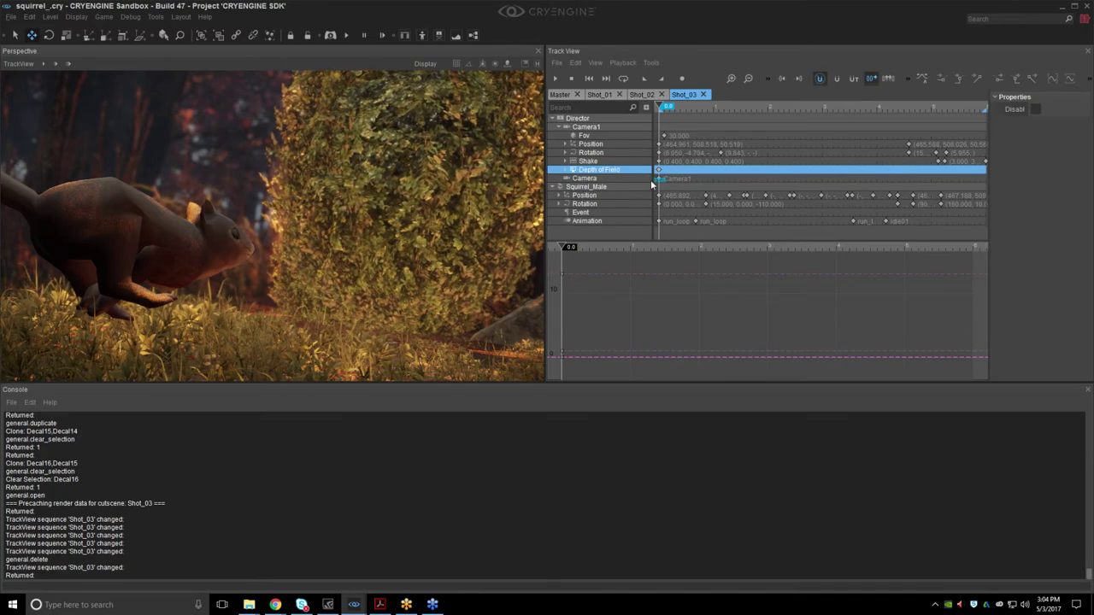
mouse_move(668, 108)
left_mouse_down()
mouse_move(810, 122)
mouse_move(653, 109)
left_mouse_up()
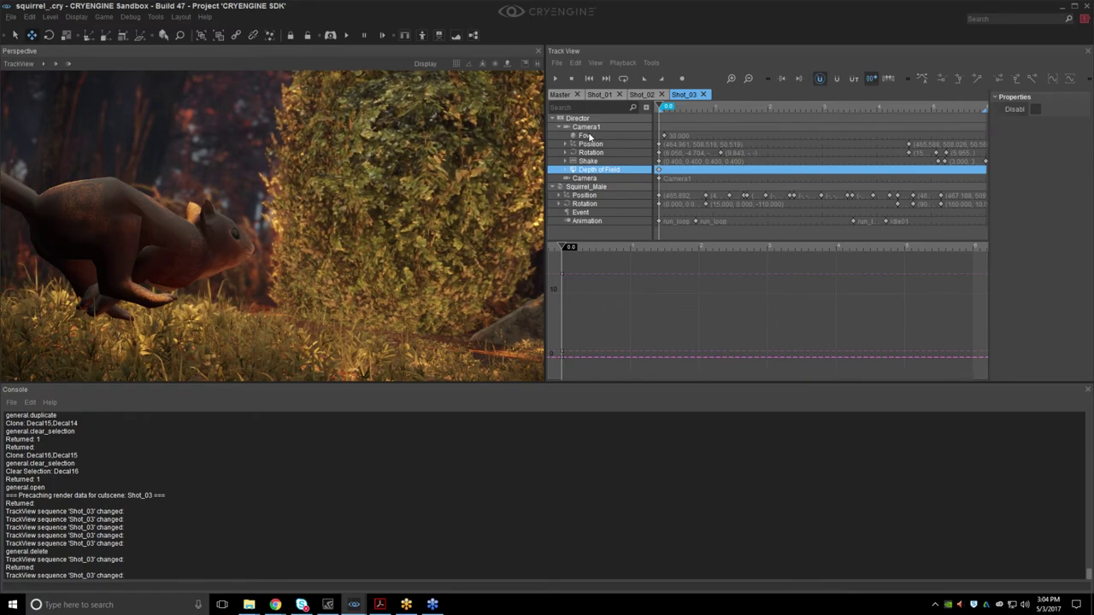
left_click(566, 170)
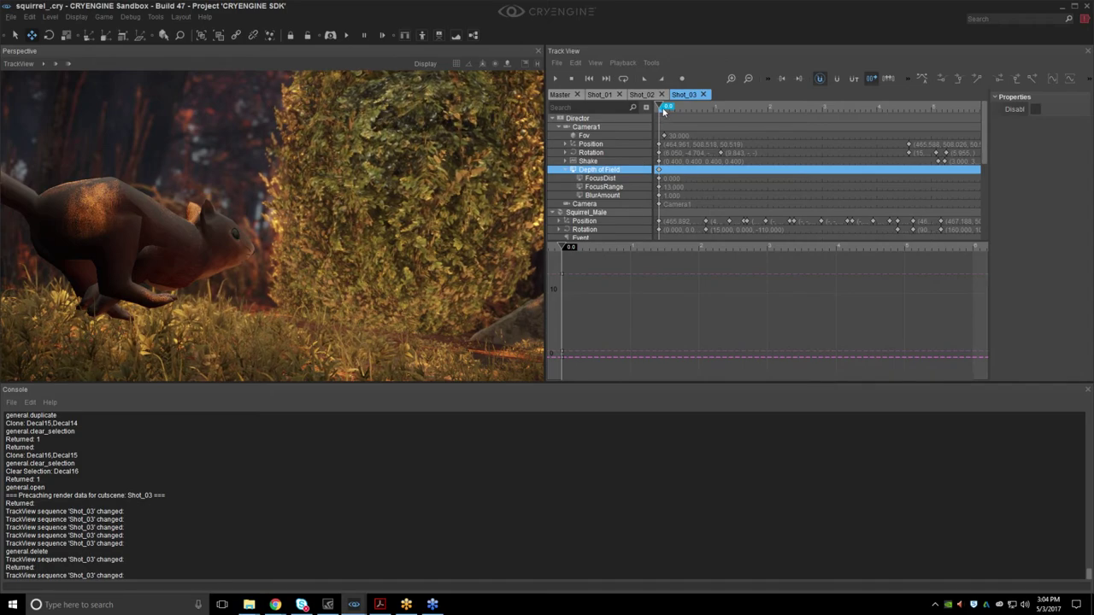
Set the value of the BlurAmount key at time 0 to 0.
left_click(659, 195)
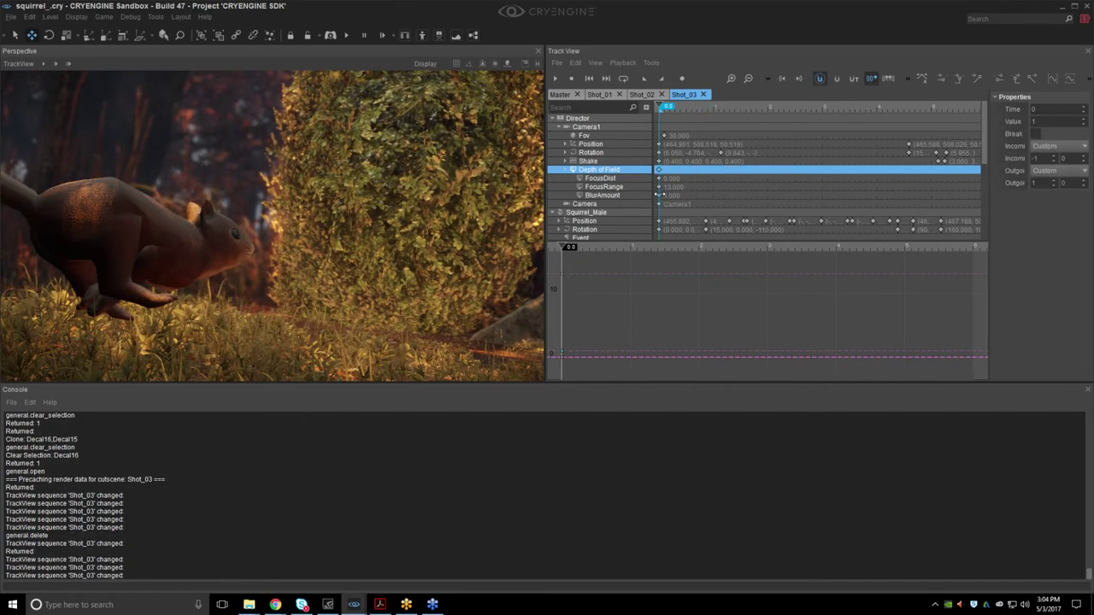
left_click(1037, 122)
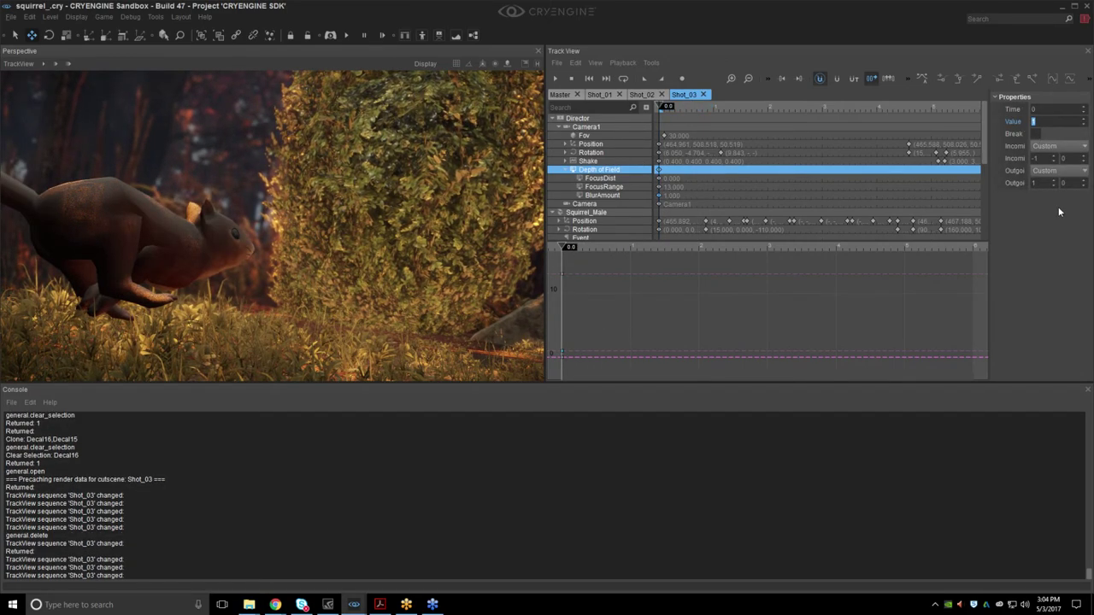
type("0")
key("Return")
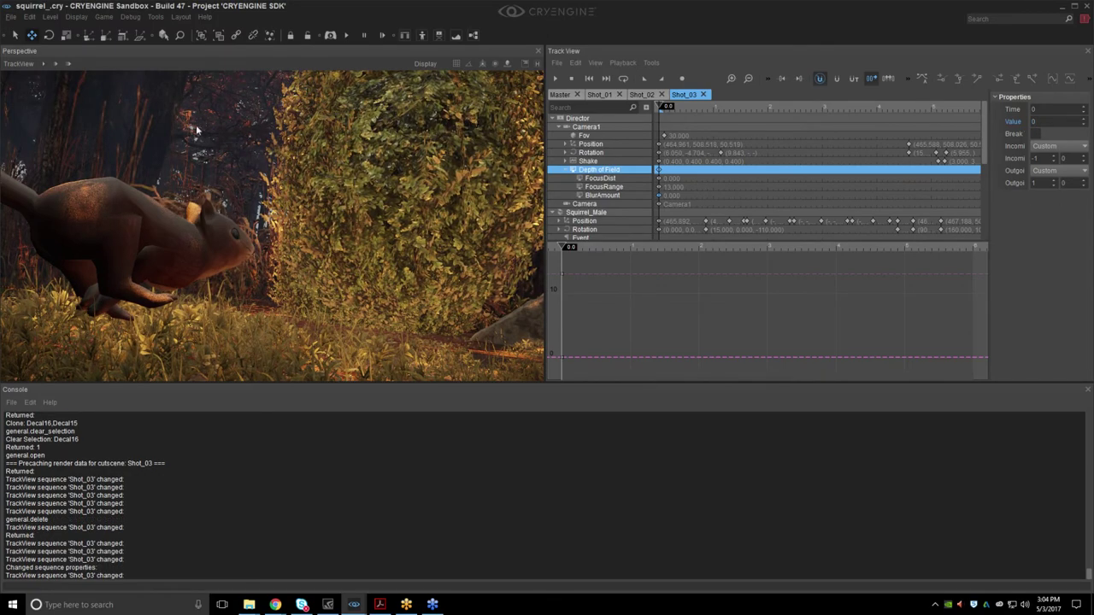
Set the BlurAmount key's value to 1 and then to 5, and scrub the start of the shot to compare the blur.
left_click(1050, 123)
type("1")
key("Return")
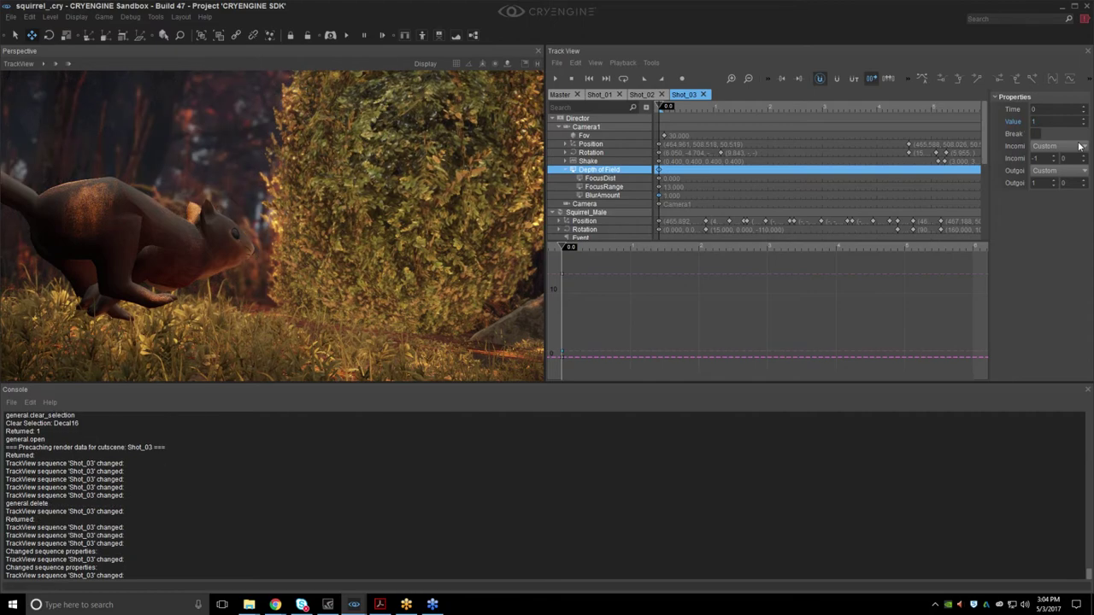
key("Return")
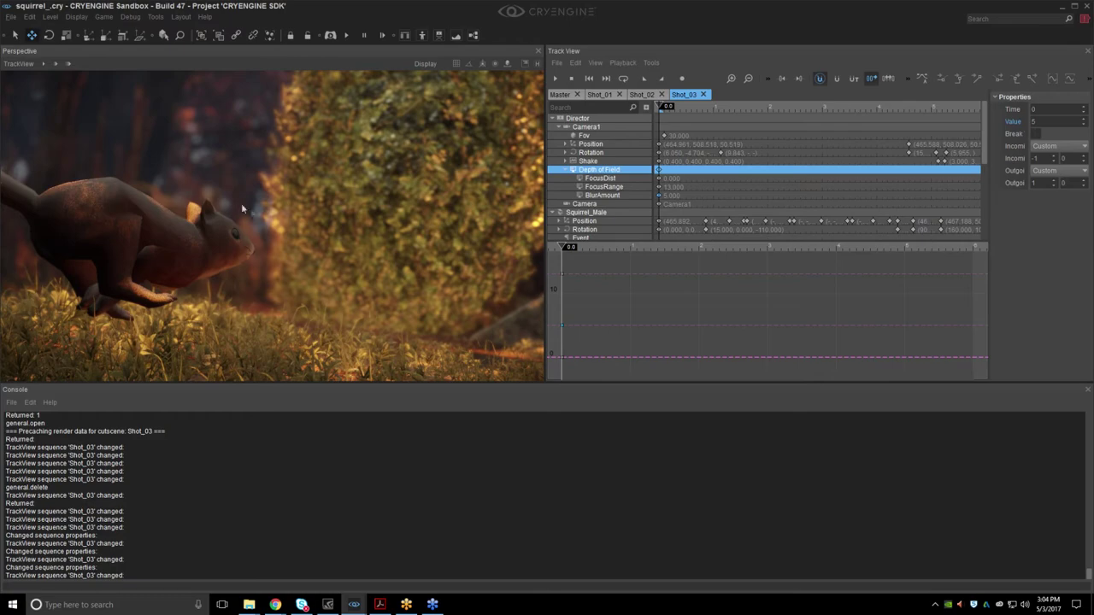
mouse_move(675, 108)
left_mouse_down()
mouse_move(699, 106)
mouse_move(652, 114)
left_mouse_up()
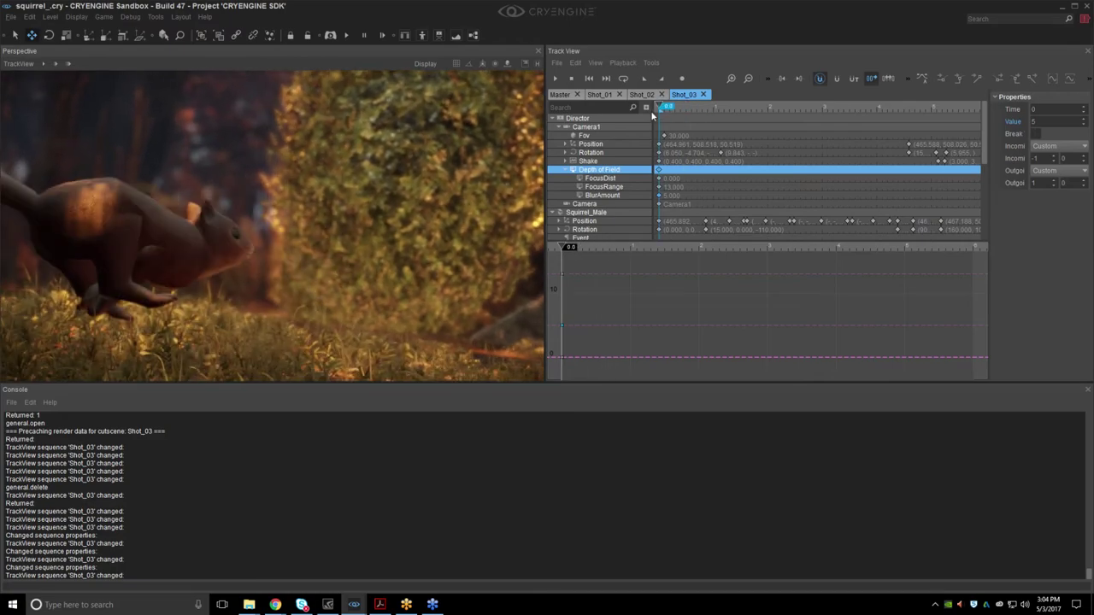
Restore the BlurAmount key's value to 1 and scrub the start of Shot_03.
double_click(1043, 122)
key("Return")
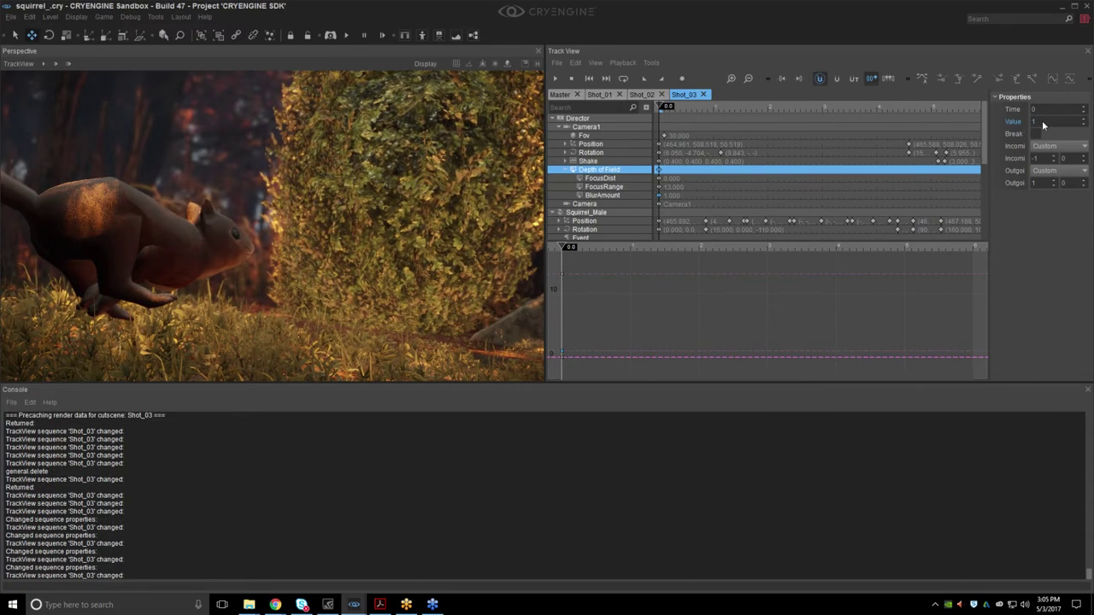
mouse_move(663, 108)
left_mouse_down()
mouse_move(682, 110)
mouse_move(653, 119)
left_mouse_up()
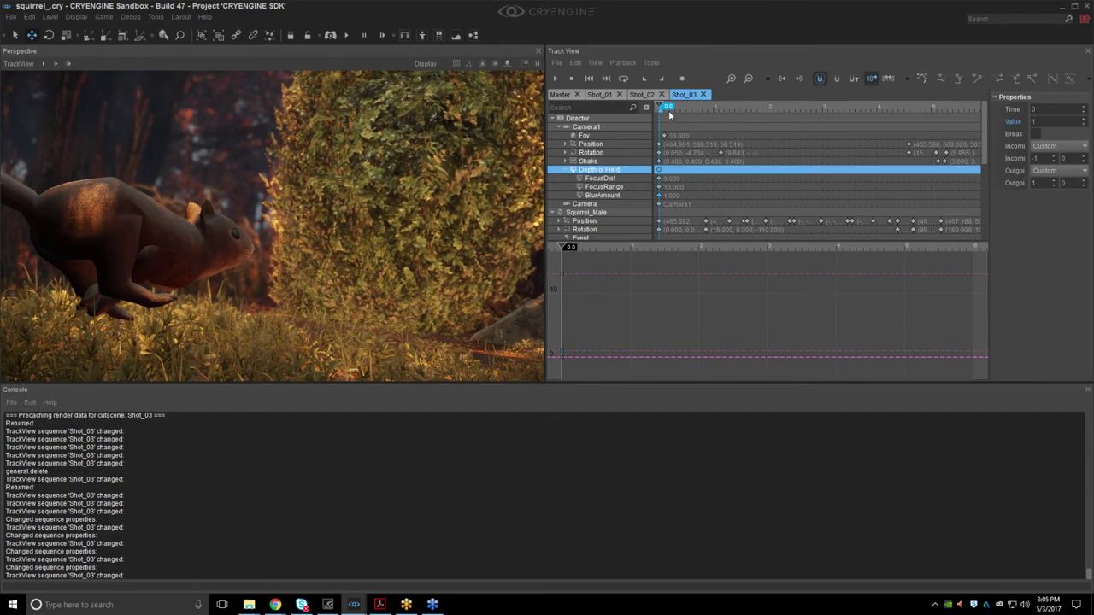
Scrub Shot_03 to about 3.3 s to follow the squirrel's climb up the bush.
left_click_drag(664, 107, 788, 106)
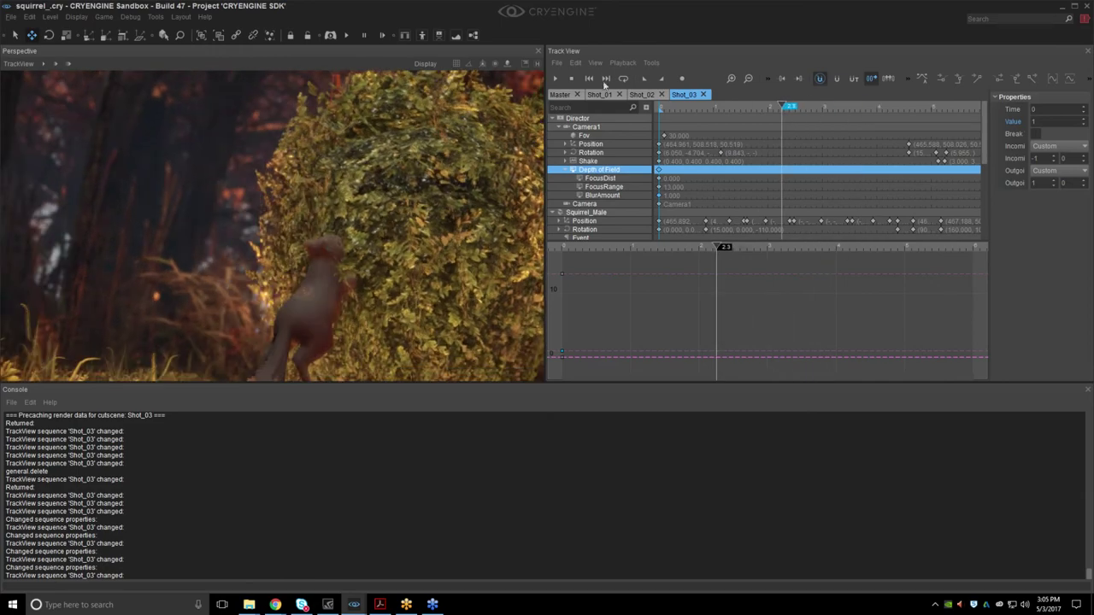
left_click(762, 108)
left_click_drag(985, 141, 985, 228)
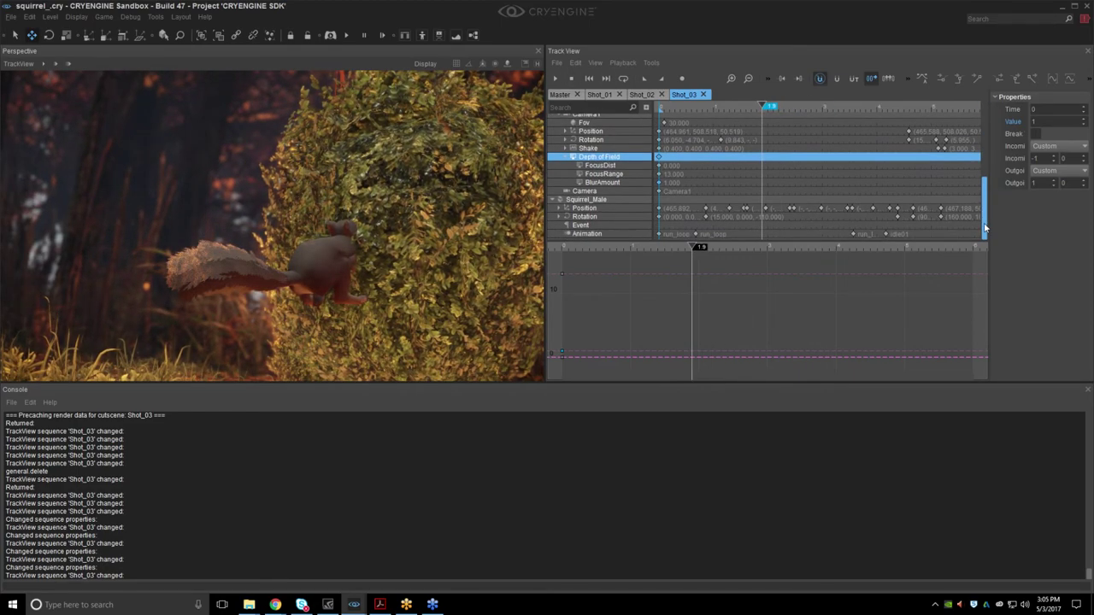
middle_click_drag(855, 191, 823, 195)
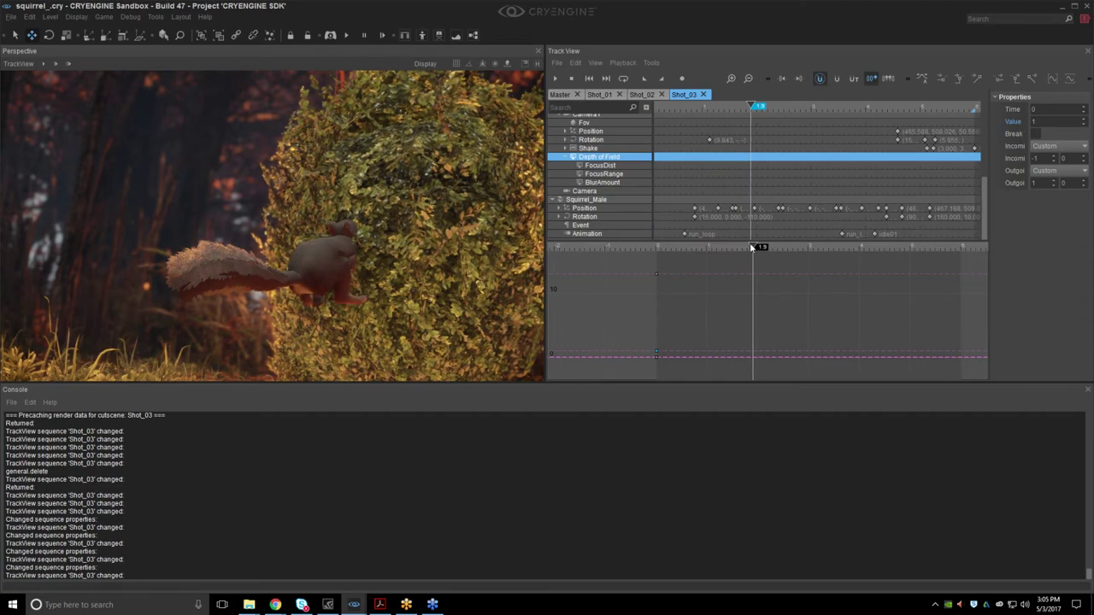
left_click_drag(751, 248, 775, 236)
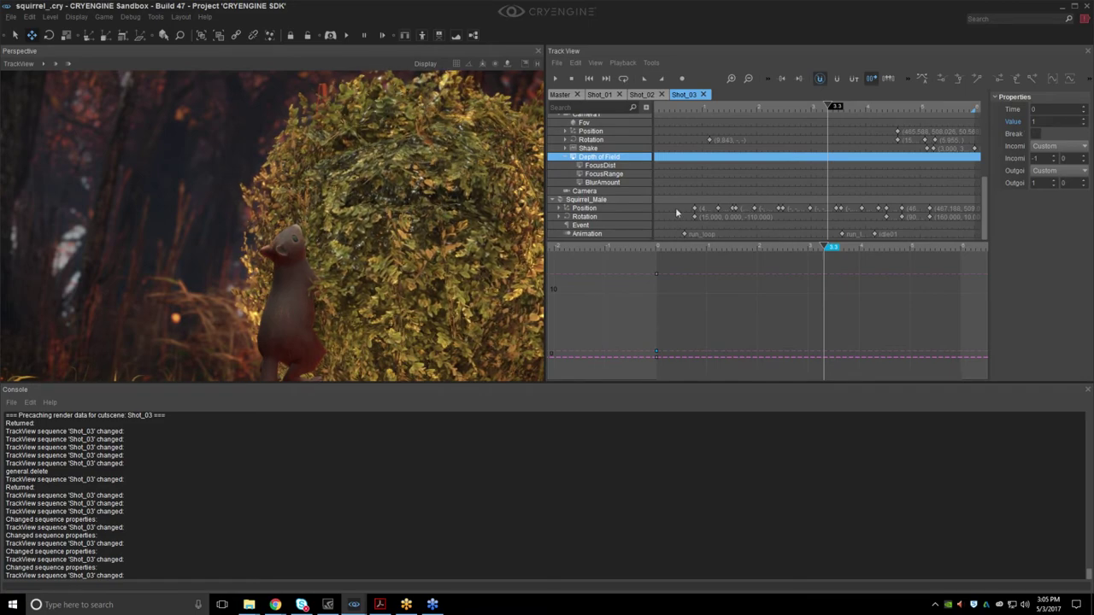
Expand Squirrel_Male's Position track and examine the Z track's keys in the curve editor.
left_click(560, 209)
left_click(580, 233)
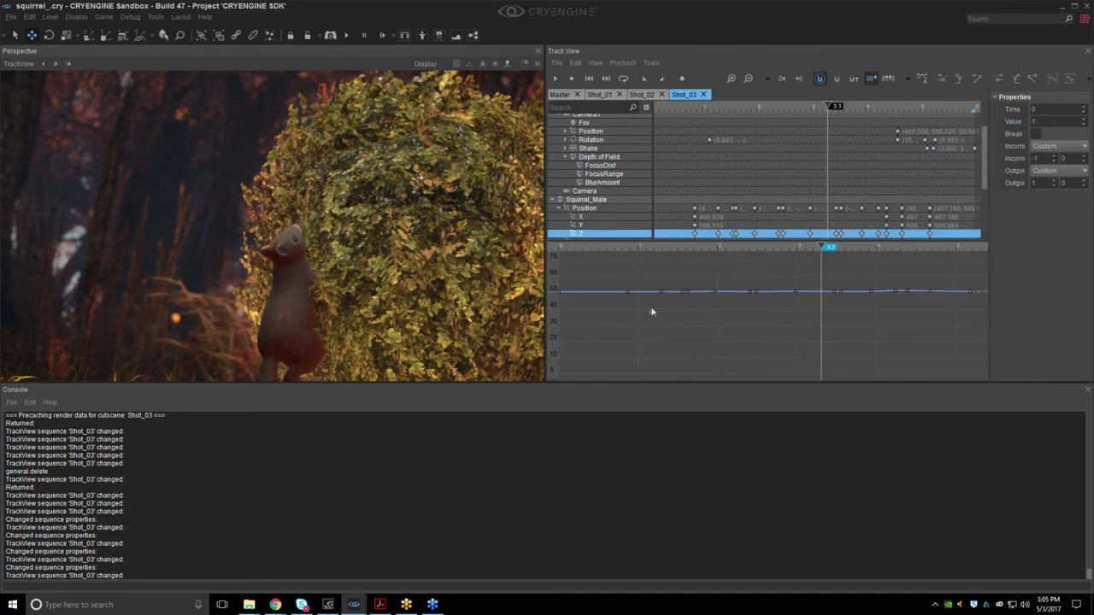
middle_click_drag(800, 293, 775, 312)
left_click(1052, 81)
left_click(1069, 82)
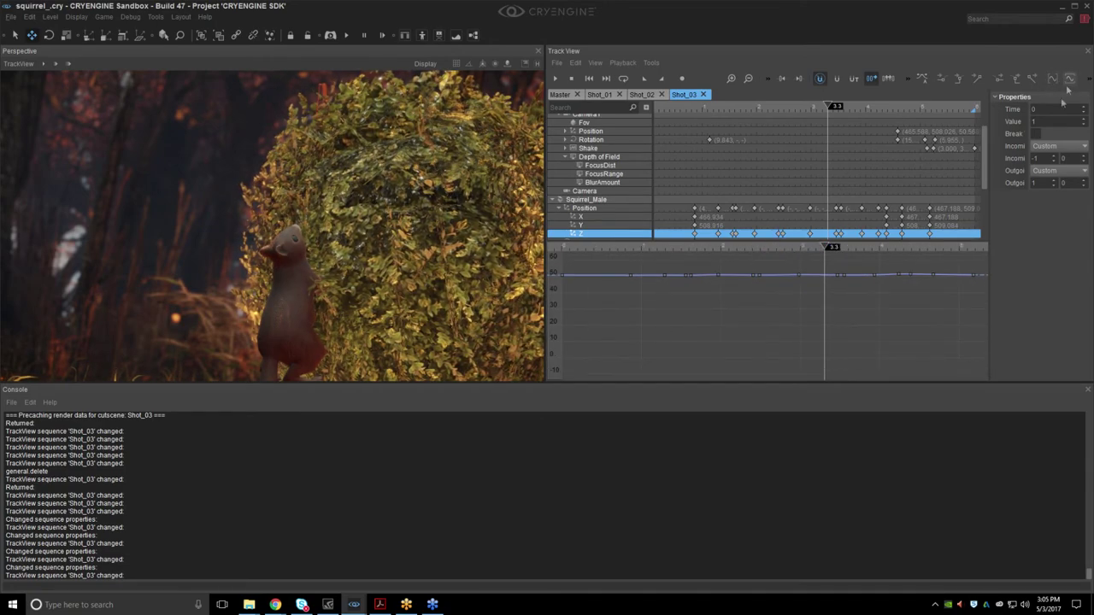
mouse_move(830, 279)
middle_mouse_down()
mouse_move(799, 316)
mouse_move(845, 282)
mouse_move(825, 299)
middle_mouse_up()
scroll(816, 295, "up", 3)
scroll(799, 317, "down", 3)
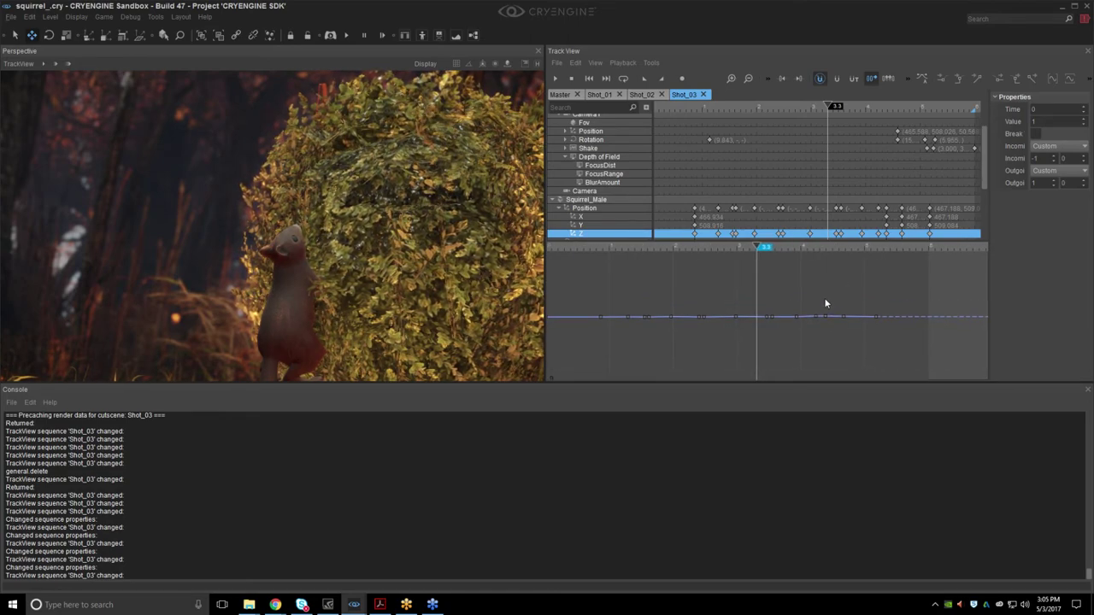
middle_click_drag(630, 319, 692, 298)
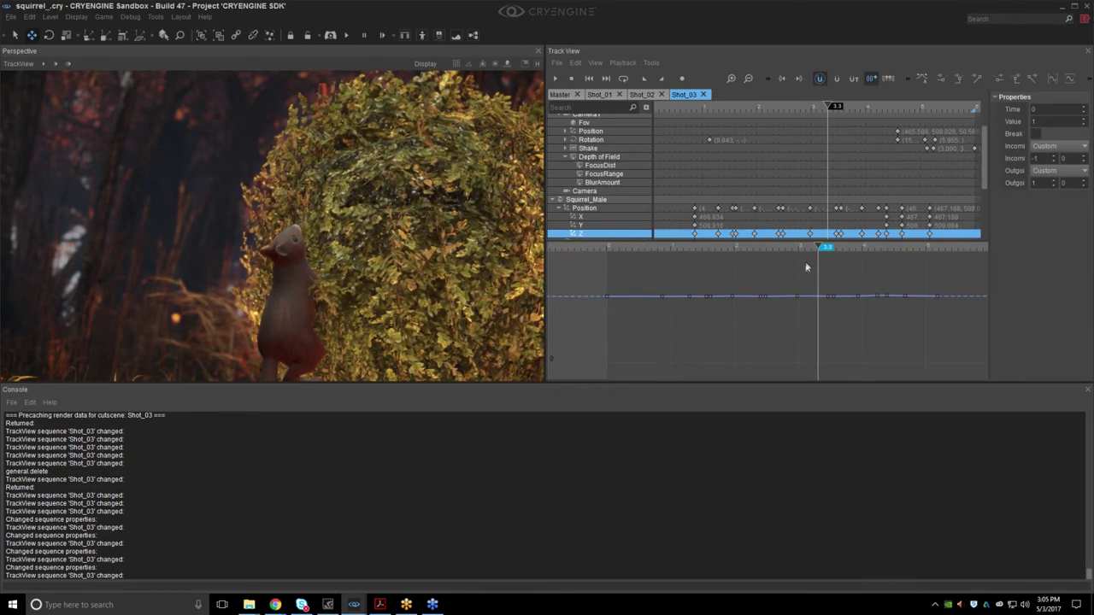
Scrub to about 3.9 s, inspect the last run_loop key on Squirrel_Male's Animation track, and scrub back to it.
left_click_drag(819, 248, 862, 249)
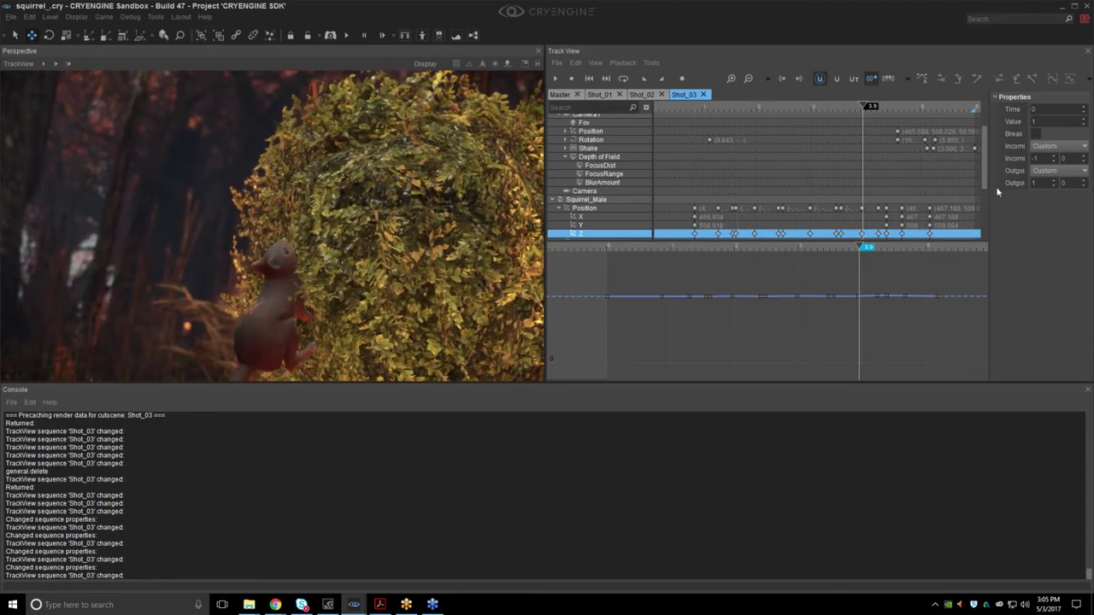
scroll(859, 208, "down", 2)
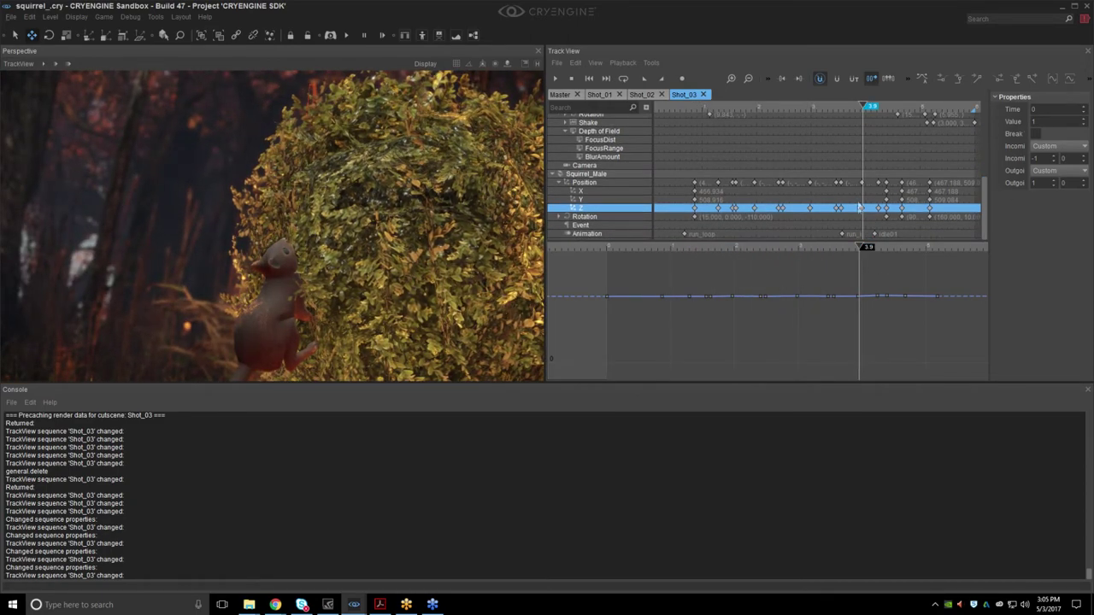
left_click(842, 233)
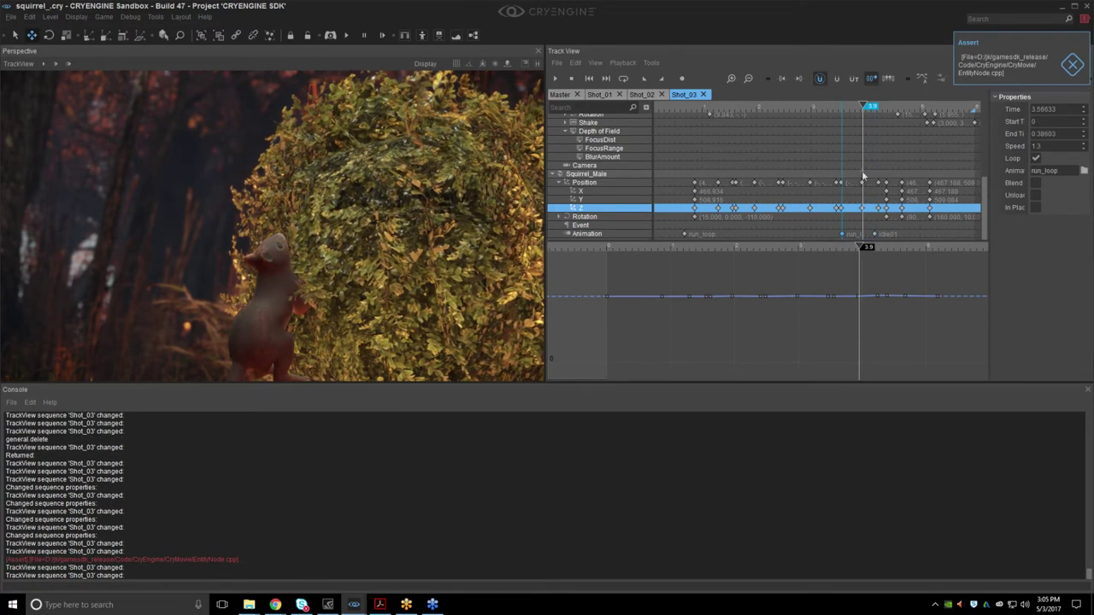
left_click_drag(867, 107, 842, 122)
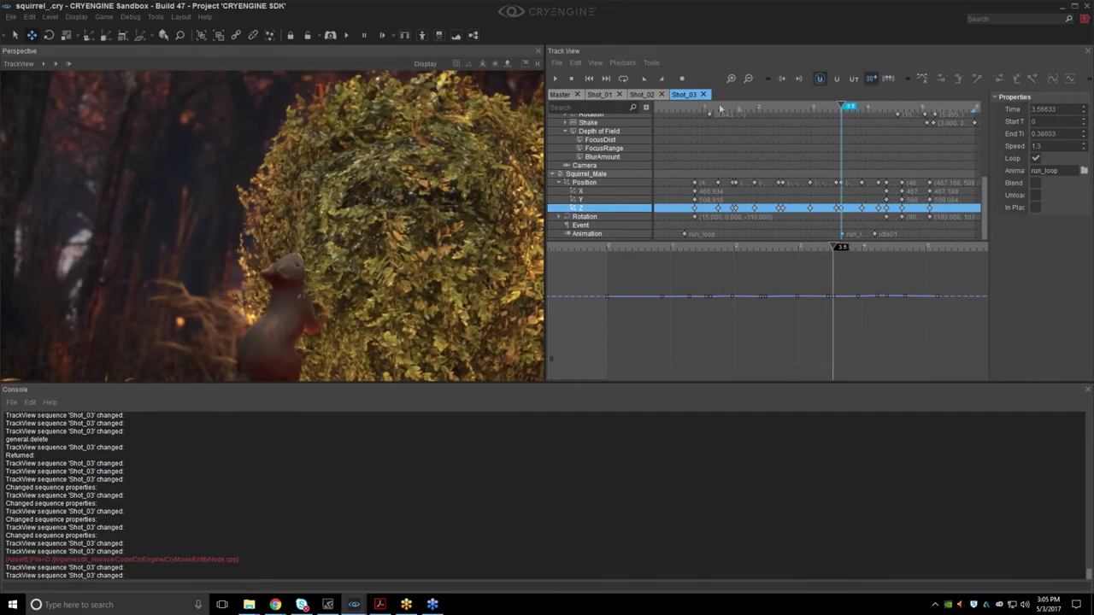
Open the Shot_04 sequence in Track View and scrub its beginning.
left_click(556, 63)
left_click(564, 88)
left_click(488, 209)
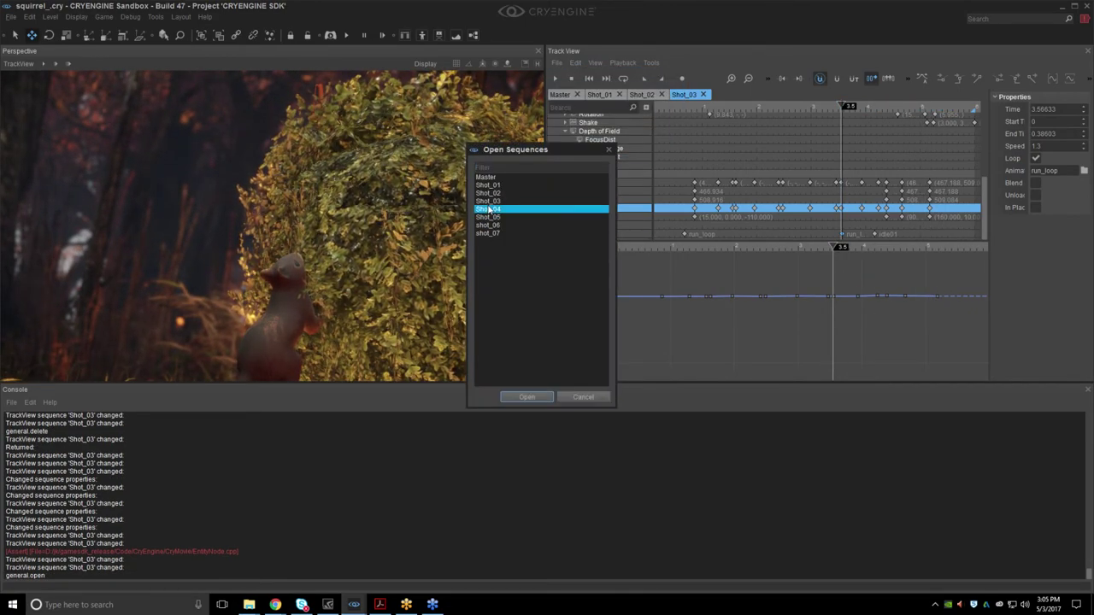
left_click(547, 397)
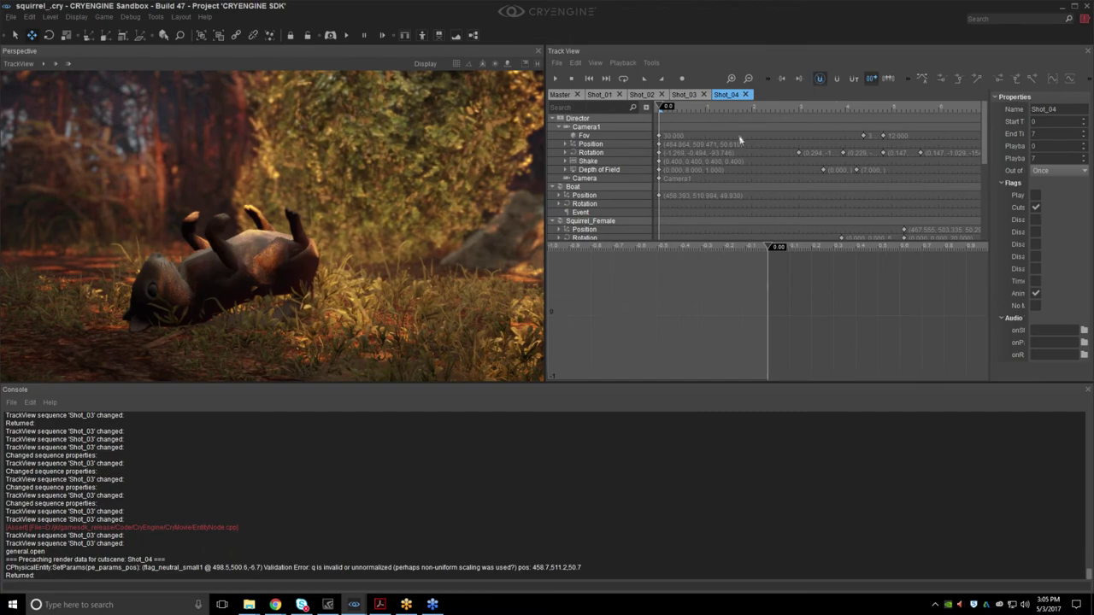
left_click_drag(705, 112, 650, 101)
Switch to Shot_03 and back to Shot_04, and play Shot_04 from its start.
left_click(681, 94)
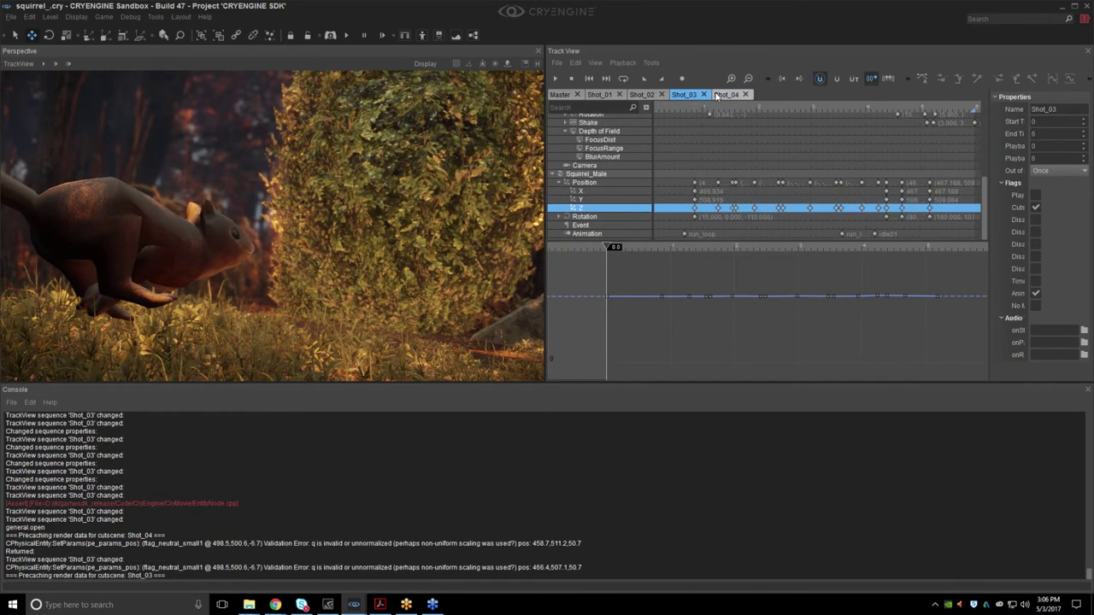
left_click(720, 95)
left_click(556, 79)
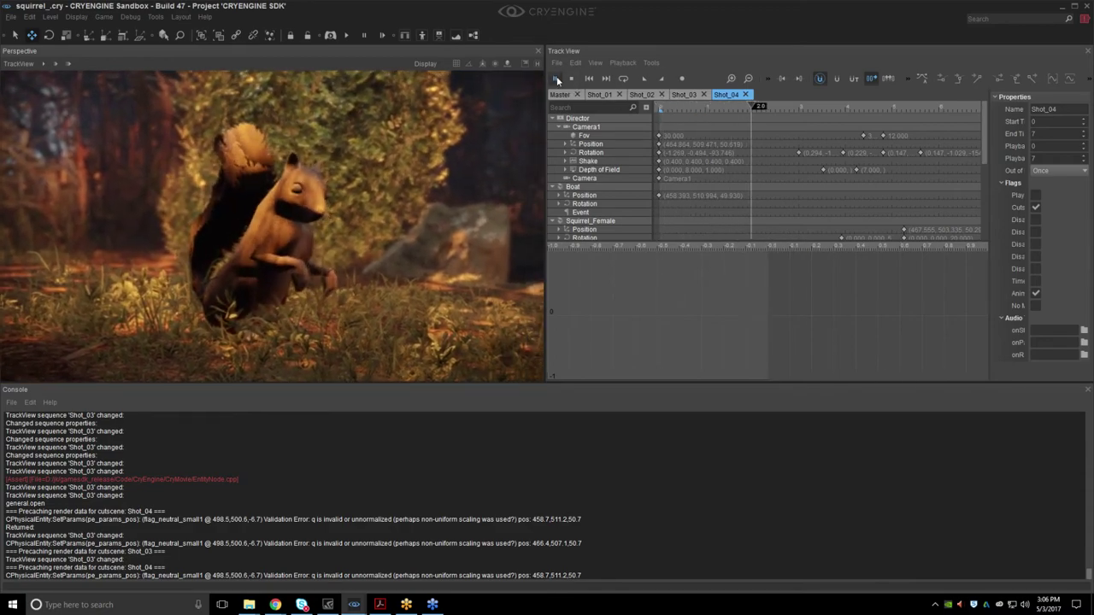
Return to Shot_03, scrub to about 4 s and play the squirrel's fall.
left_click(681, 94)
left_click(844, 112)
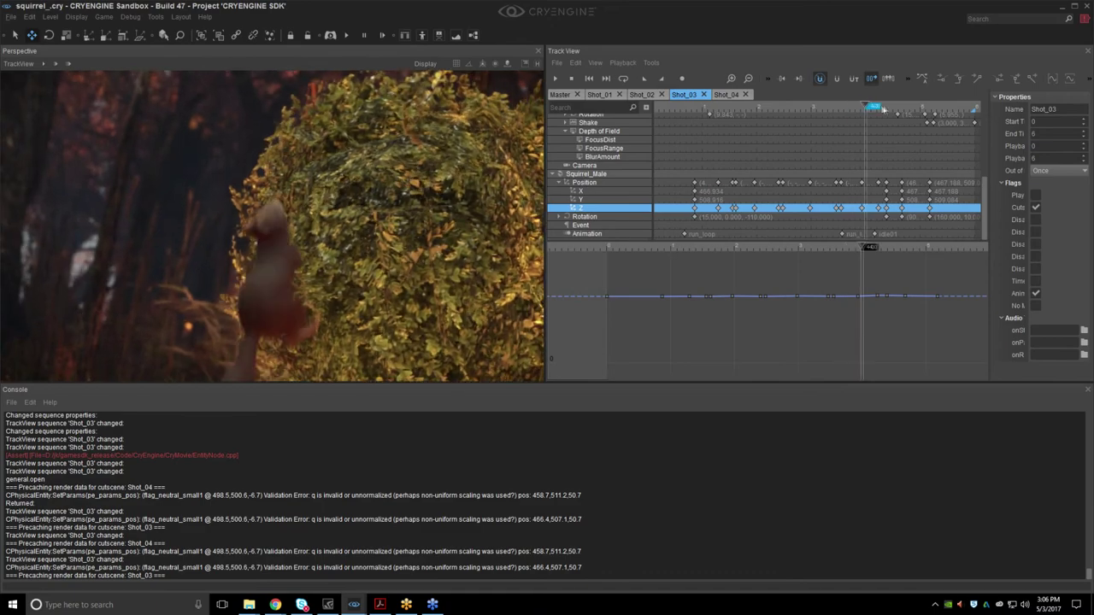
left_click(555, 79)
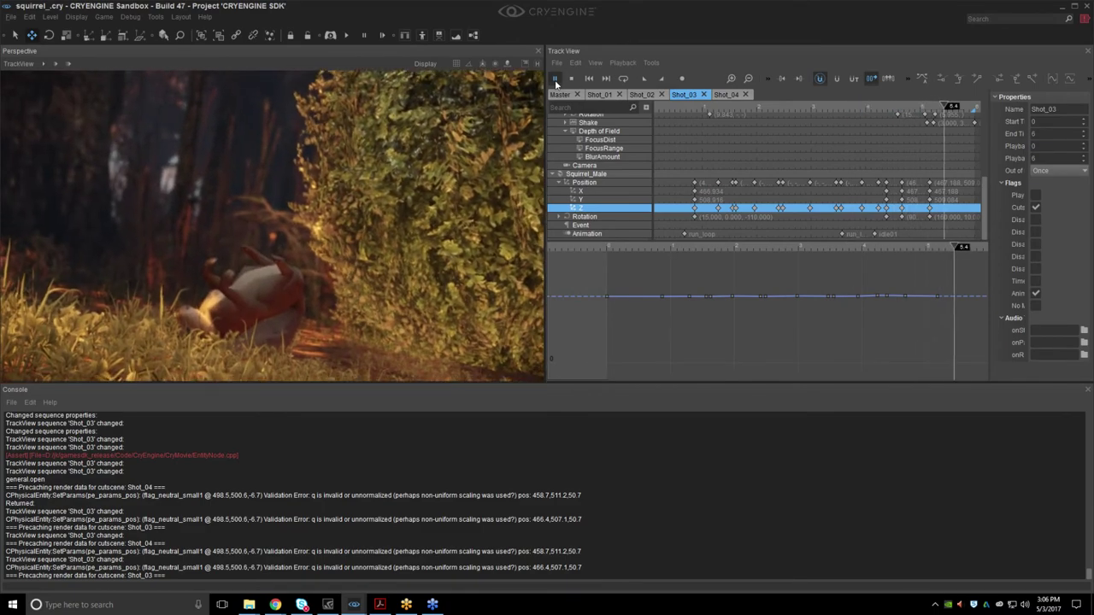
Expand Camera1's Shake track in Shot_03, inspect its amplitude and frequency keys near 5.13 s, and stop the playback.
left_click_drag(983, 192, 986, 116)
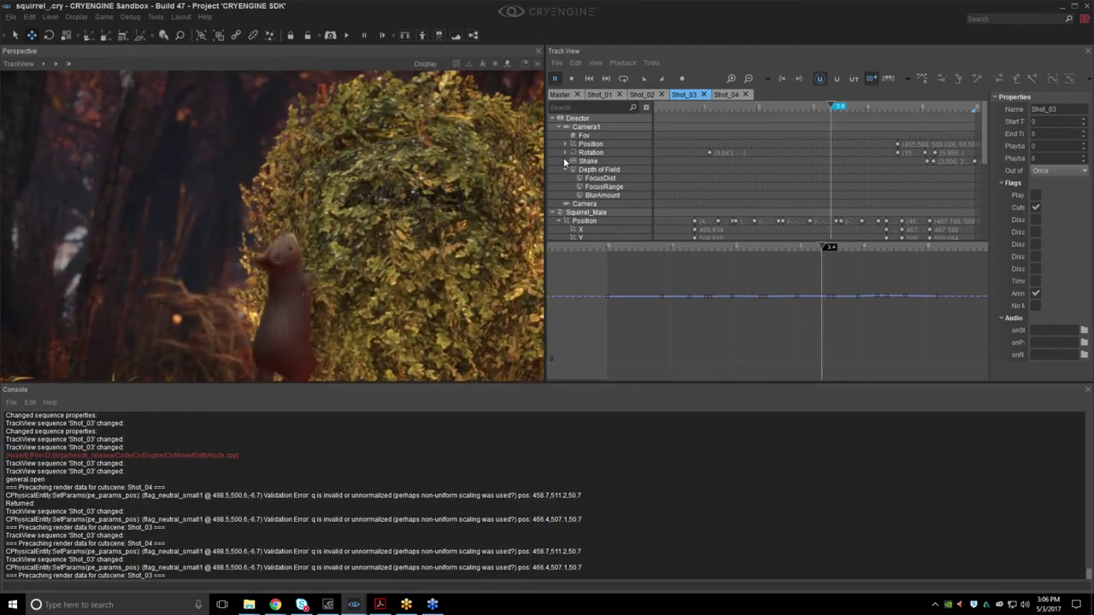
left_click(565, 162)
middle_click_drag(923, 189, 766, 174)
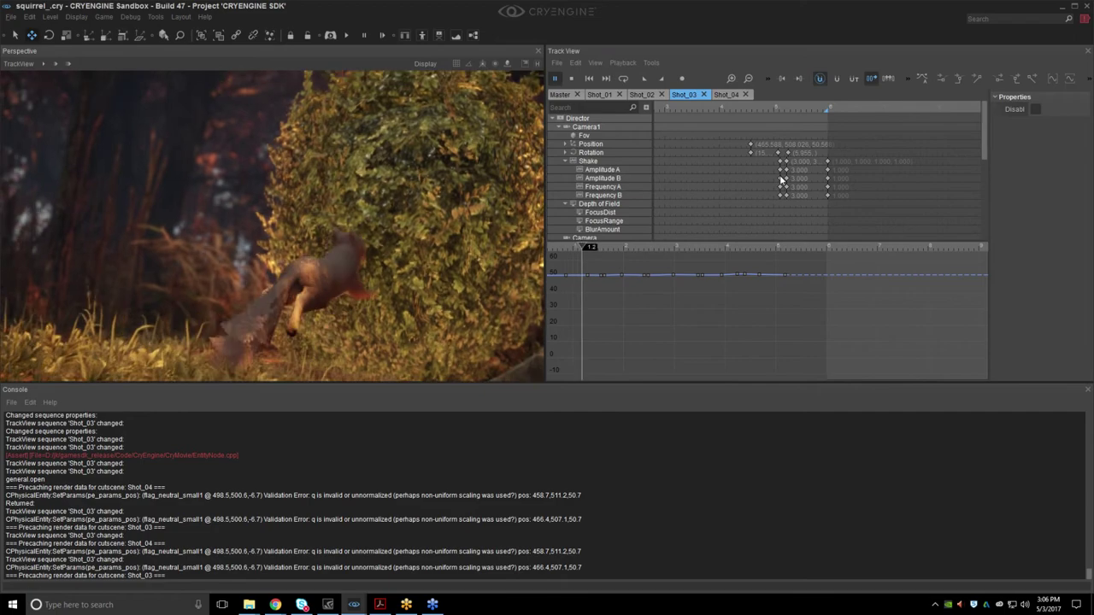
scroll(783, 181, "up", 5)
left_click_drag(801, 229, 800, 224)
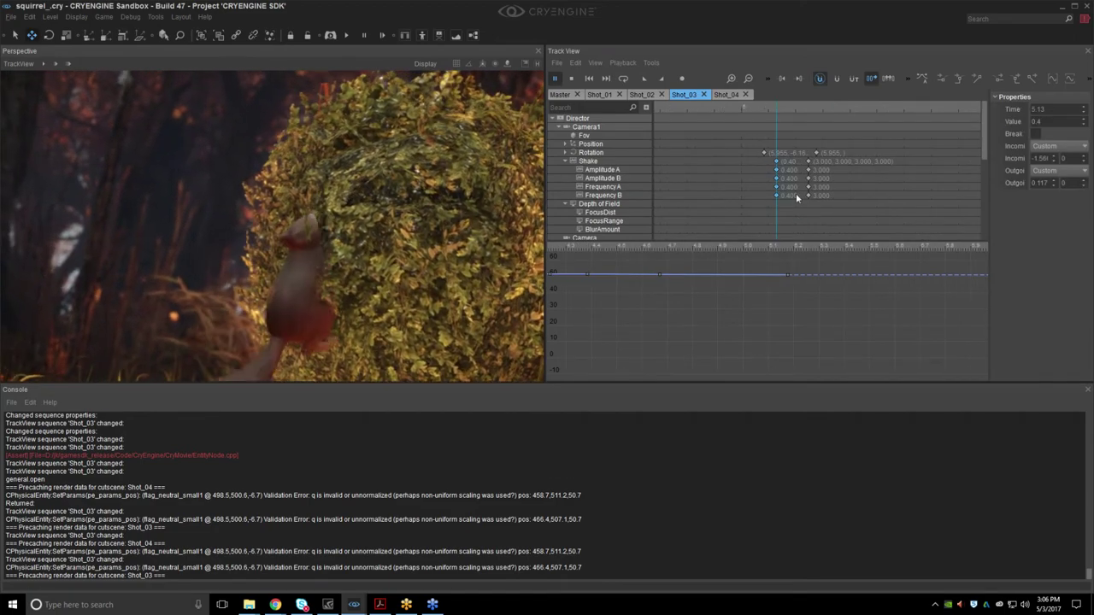
left_click(795, 202)
key("space")
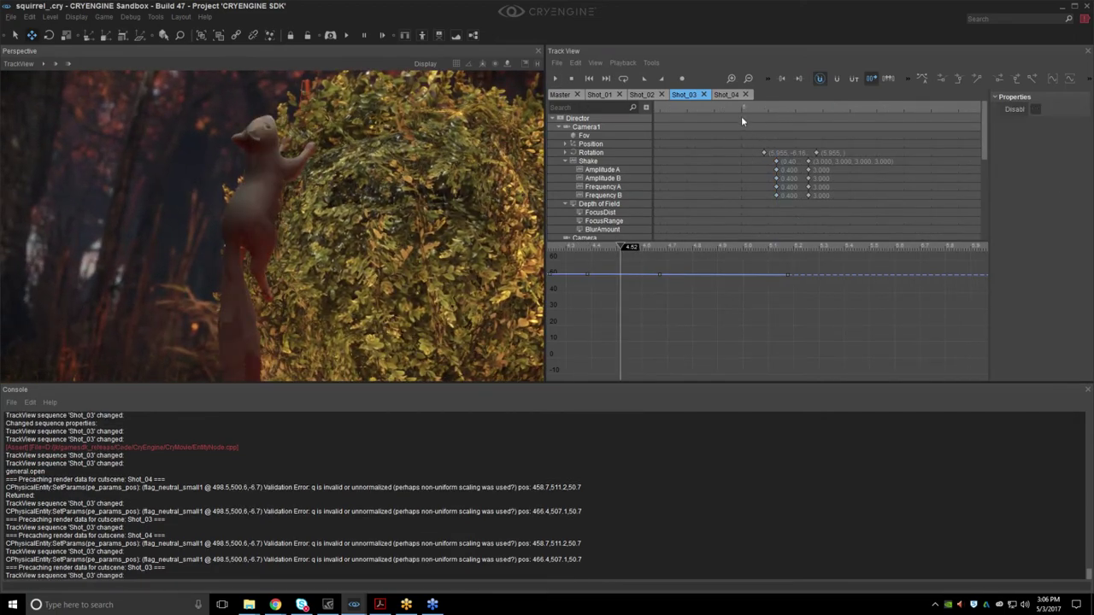
Add keys to Camera1's Shake track in Shot_03 at about 4.92 s and set the Amplitude A key to 15.
left_click(746, 109)
left_click_drag(770, 163, 781, 182)
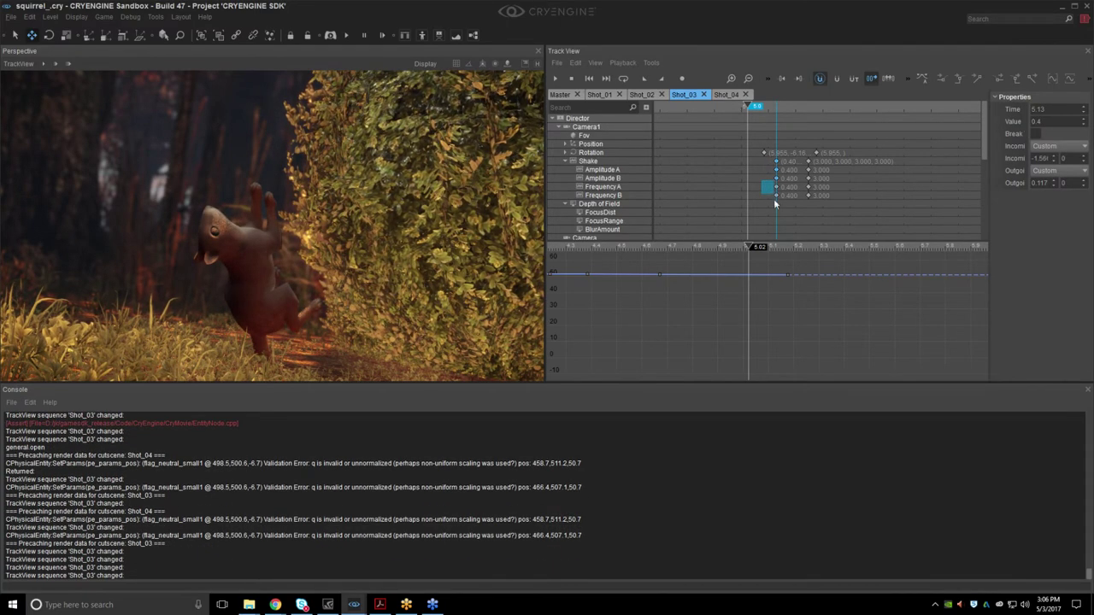
left_click(787, 190)
double_click(721, 161)
left_click(732, 174)
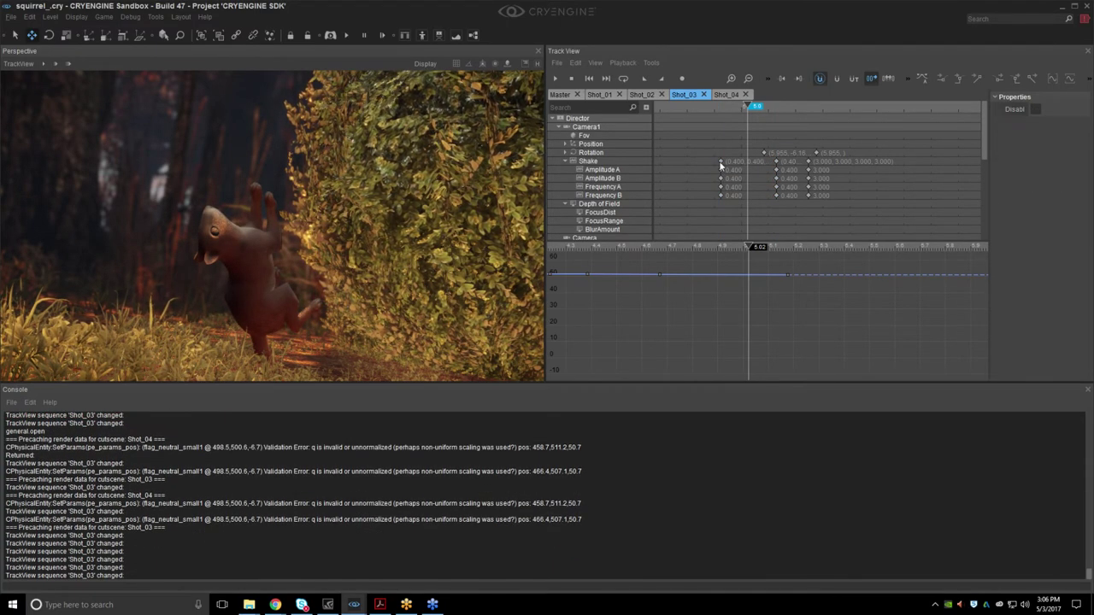
left_click(720, 162)
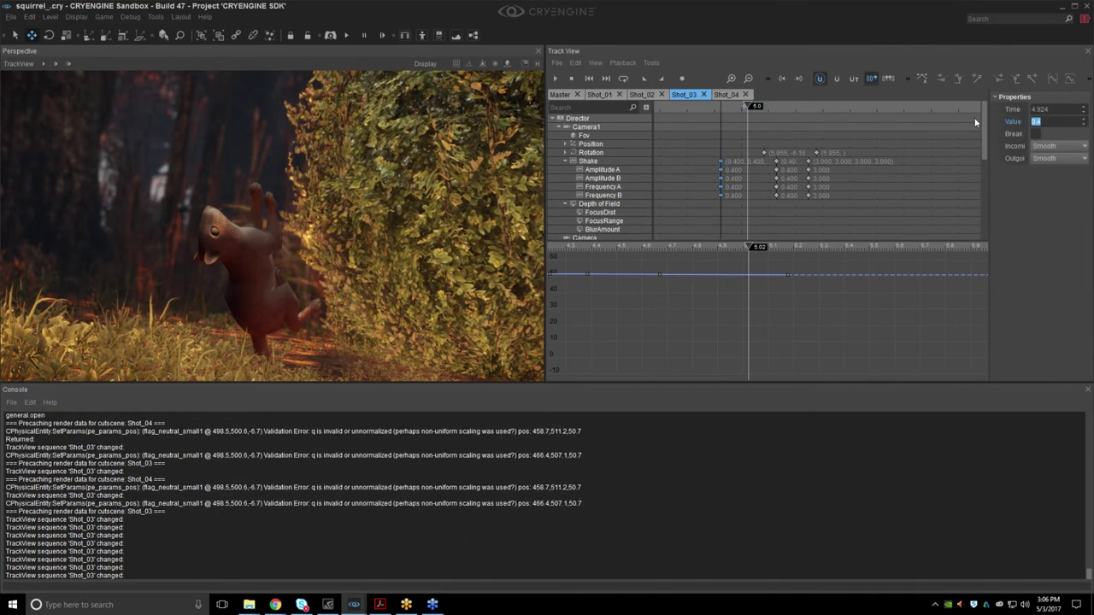
Play Shot_03 through the squirrel's fall with the stronger shake, and delete the added Shake keys at 4.924 s.
left_click_drag(741, 109, 661, 109)
left_click(557, 77)
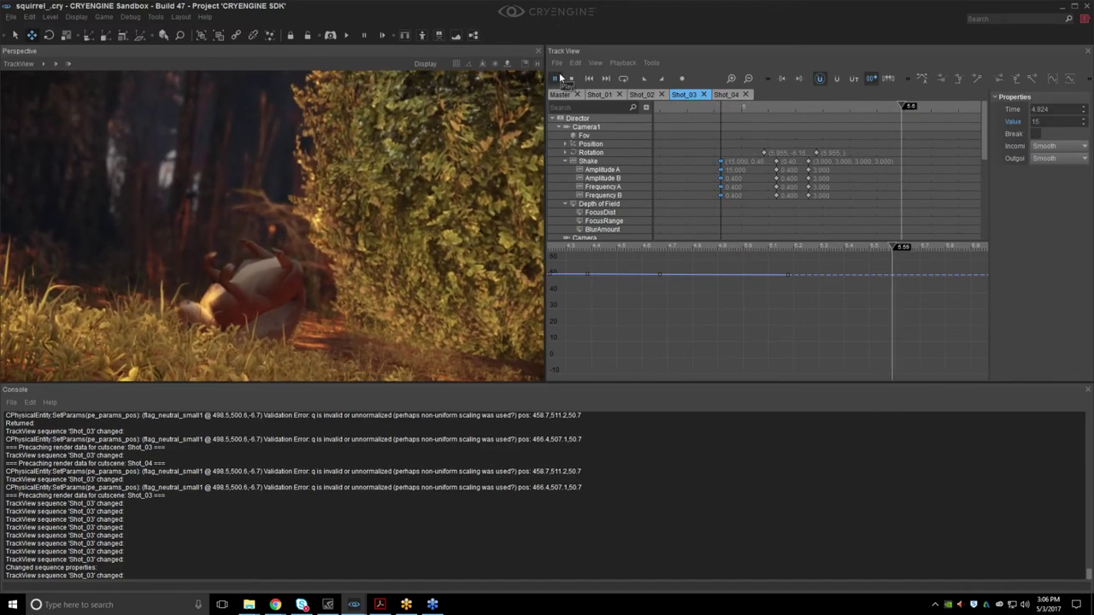
scroll(739, 192, "down", 3)
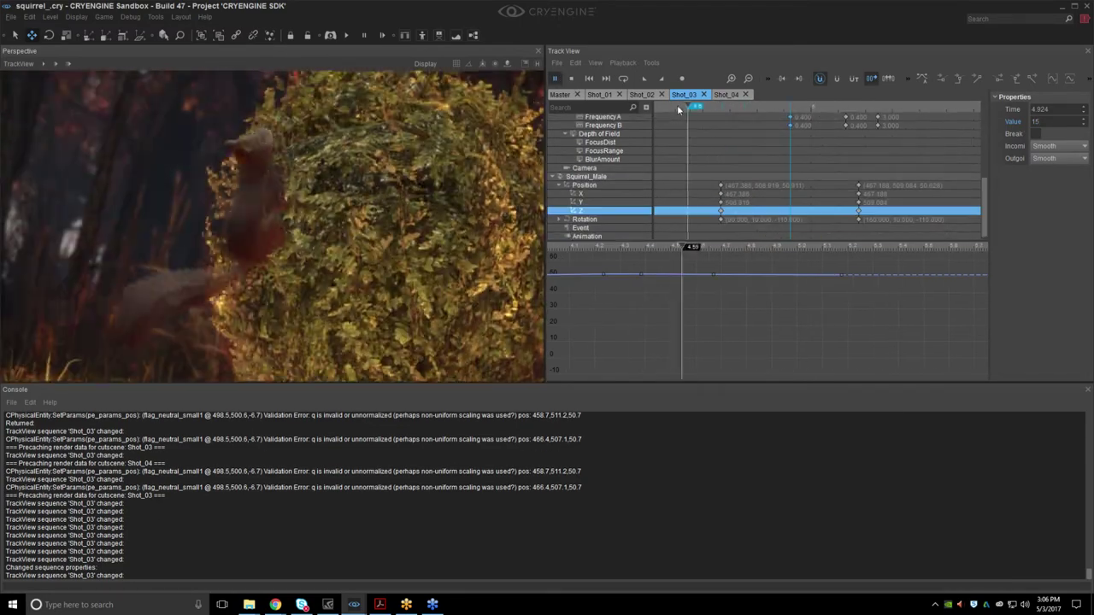
scroll(757, 179, "up", 3)
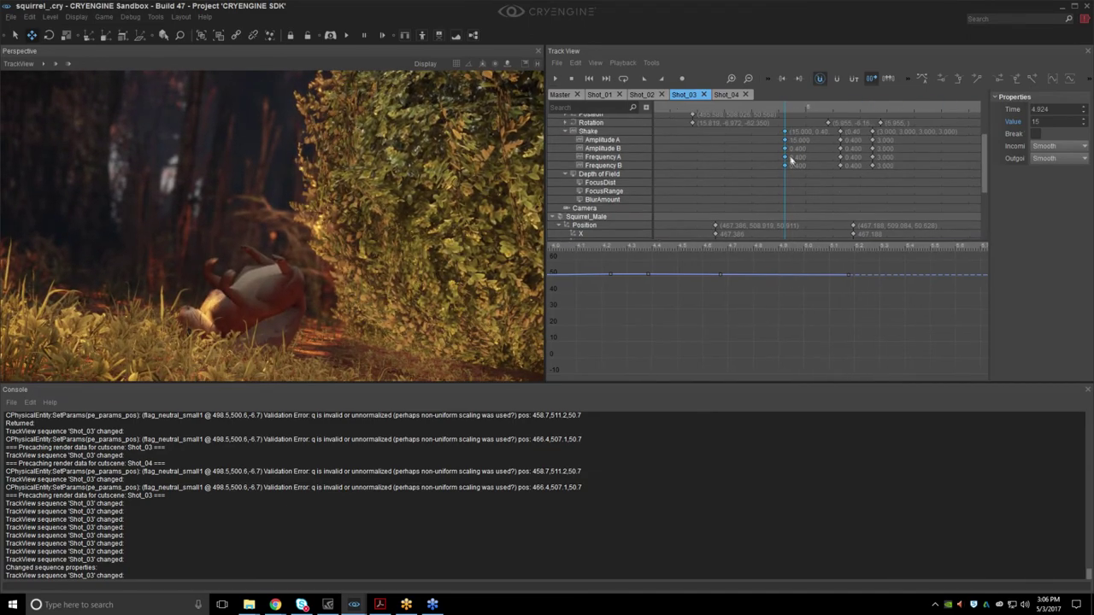
key("Delete")
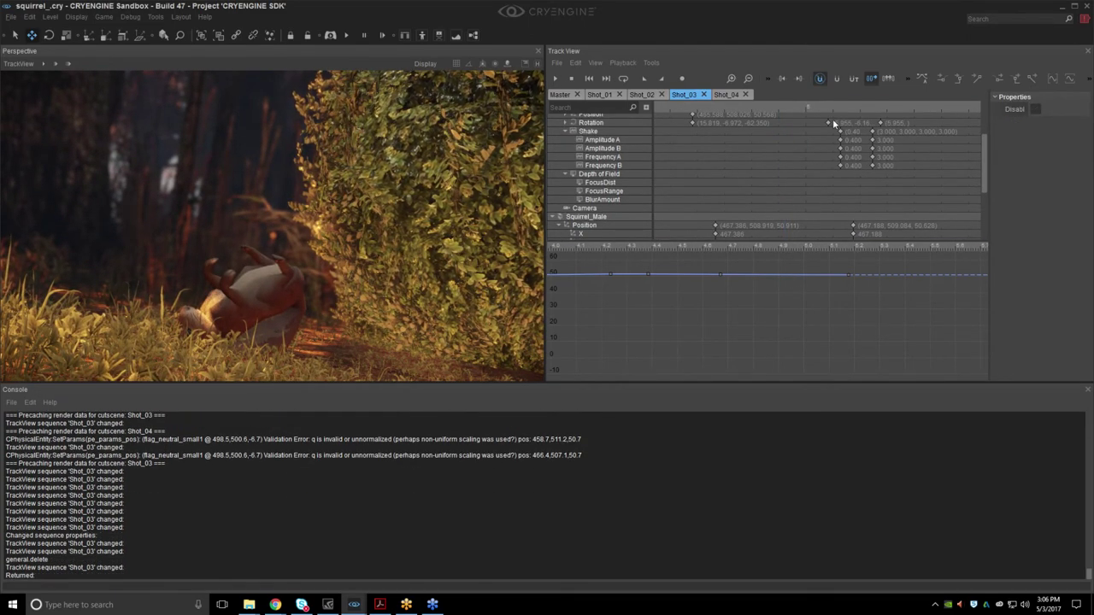
Scrub Shot_03 around 5.07 s, return to an earlier point and play the squirrel's fall again.
left_click(829, 108)
left_click_drag(832, 108, 816, 84)
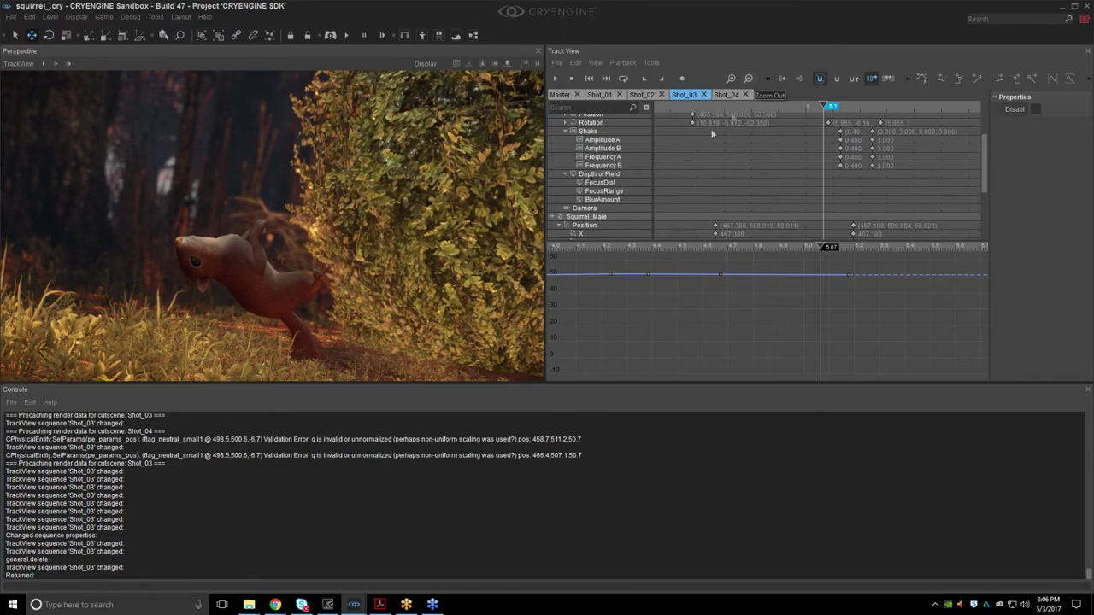
left_click_drag(820, 111, 717, 116)
left_click(555, 79)
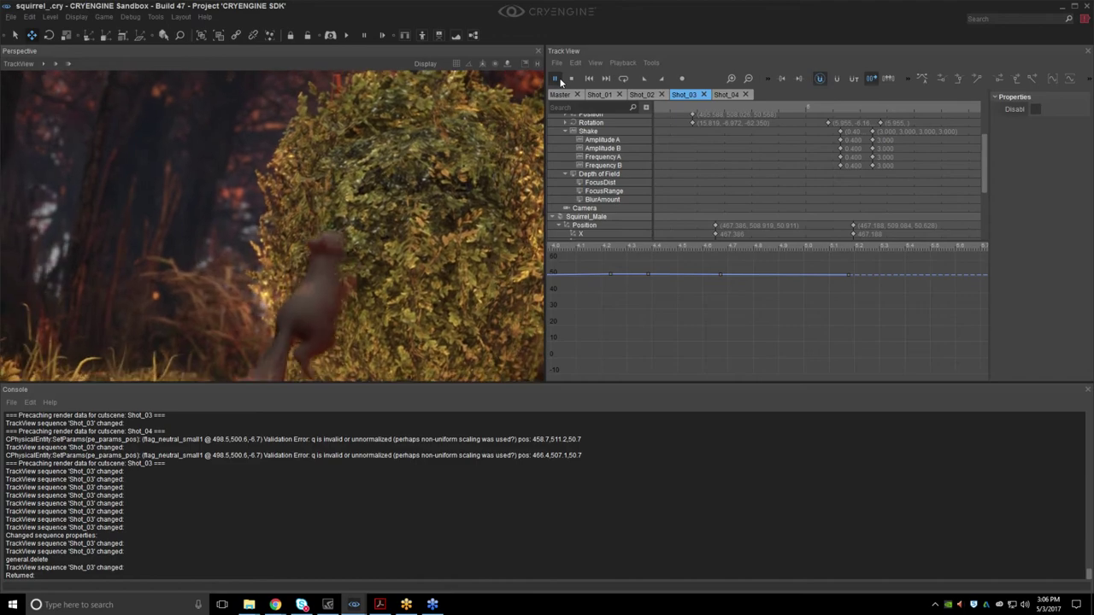
left_click(560, 79)
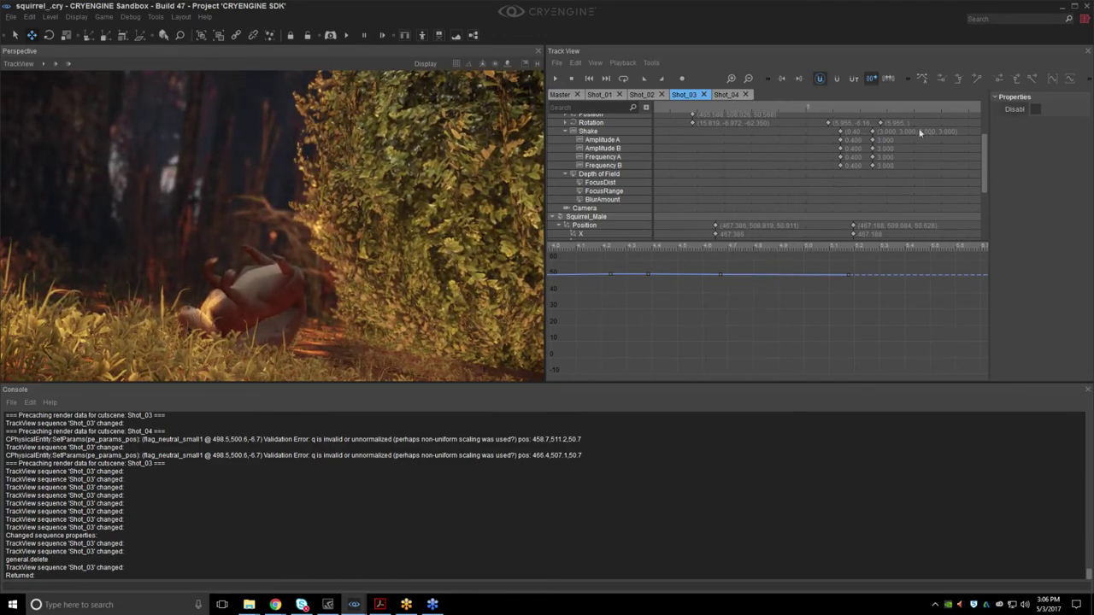
Open the Shot_05 sequence and scrub it to about 3.9 s.
left_click_drag(984, 147, 991, 125)
scroll(983, 137, "down", 4)
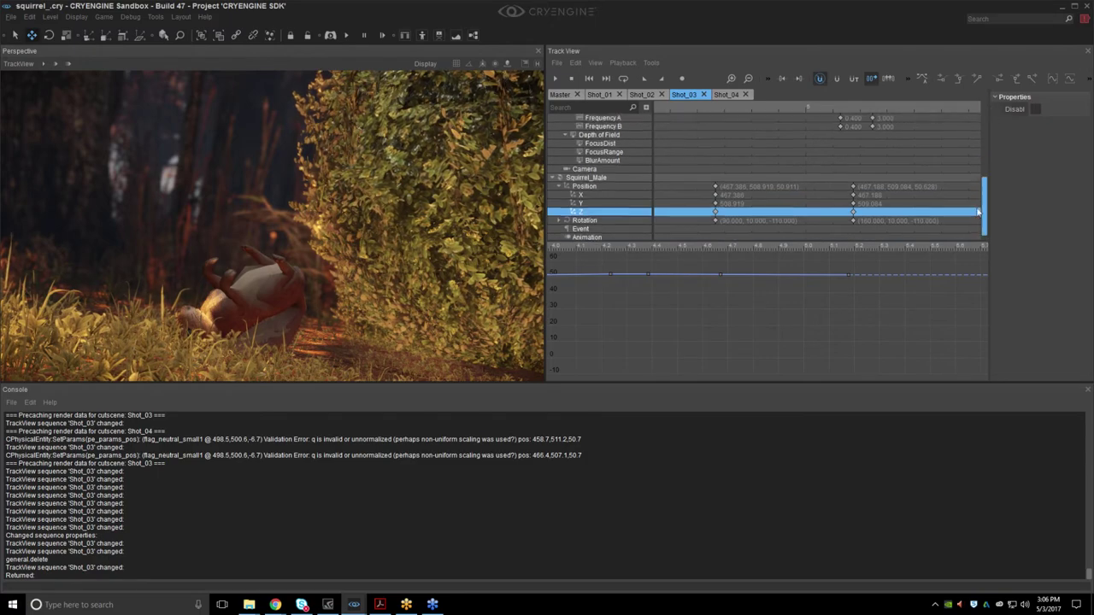
left_click(557, 62)
left_click(571, 91)
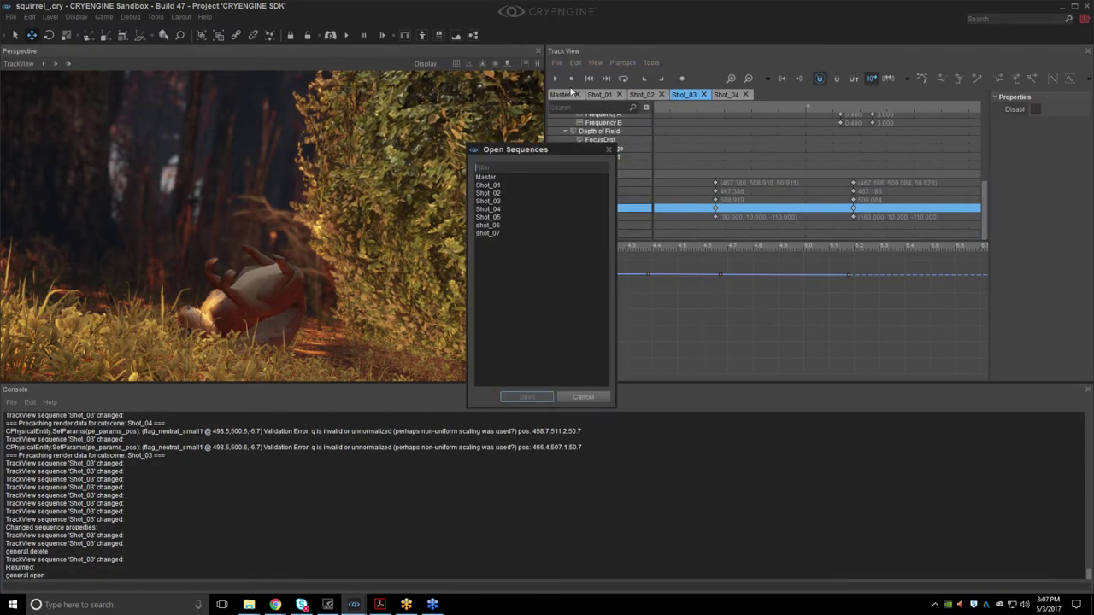
left_click(496, 217)
left_click(525, 396)
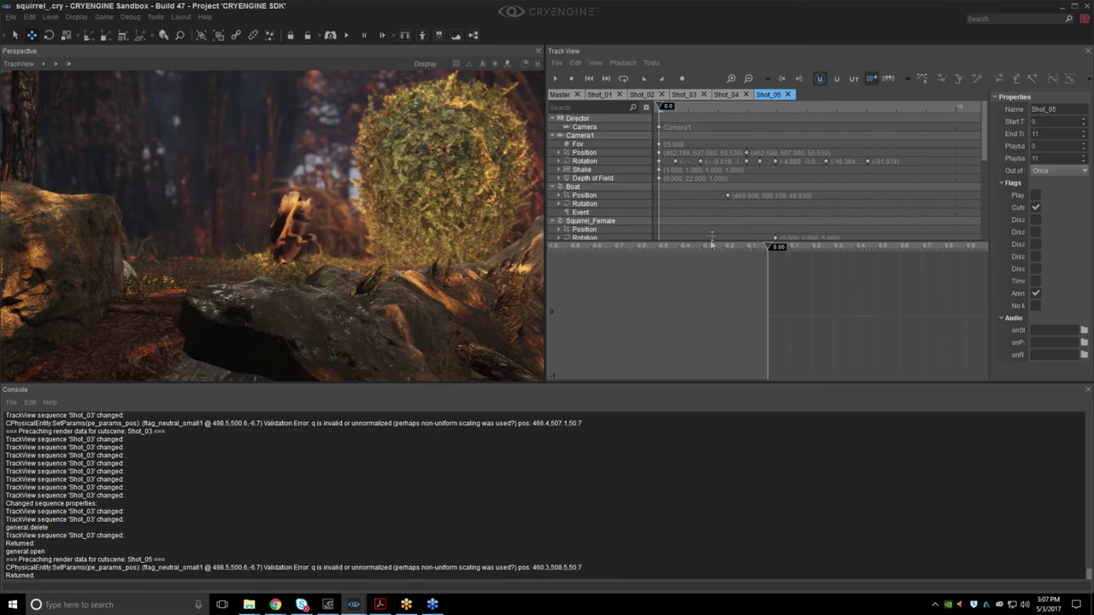
left_click_drag(671, 112, 775, 124)
Show the viewport helpers, select the water.body_splash.enter_water.enter_water1 particle effect beside the boat and inspect its full properties.
left_click(537, 64)
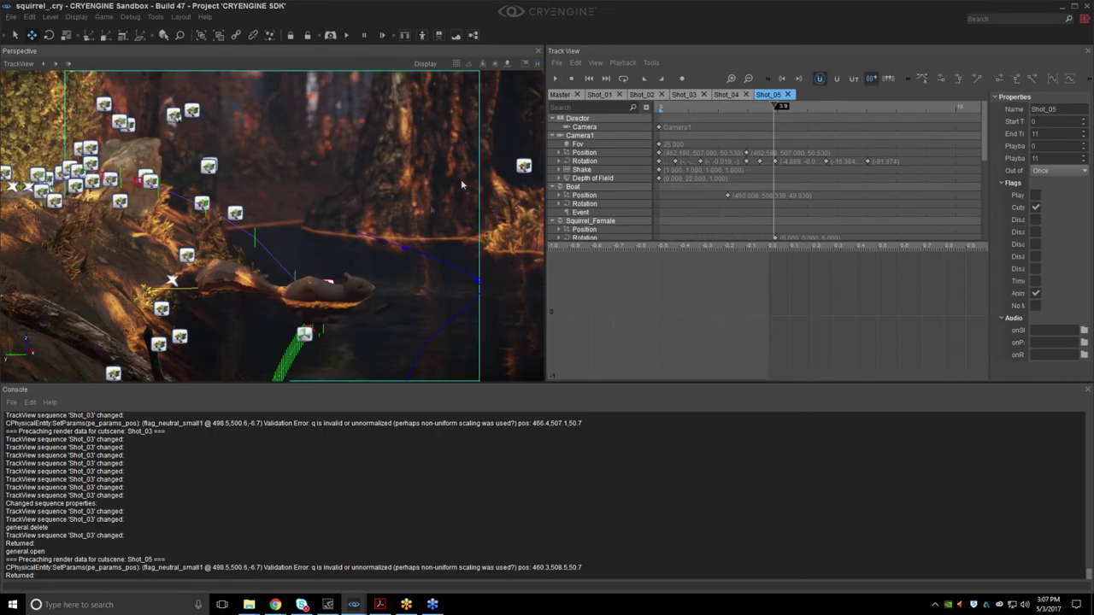
left_click(329, 286)
left_click(330, 286)
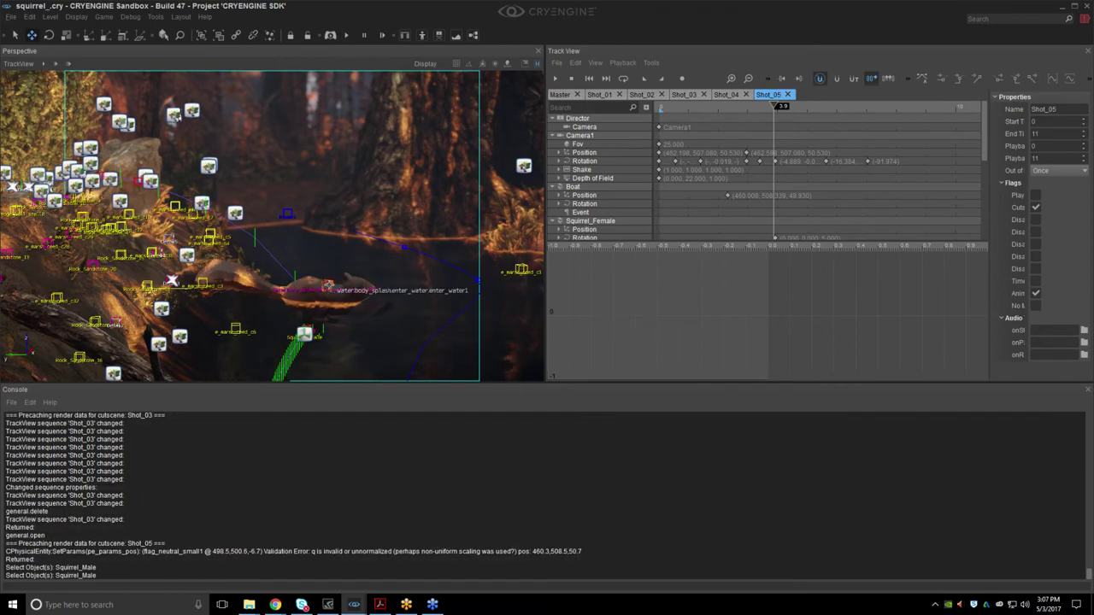
left_click(329, 288)
left_click(155, 17)
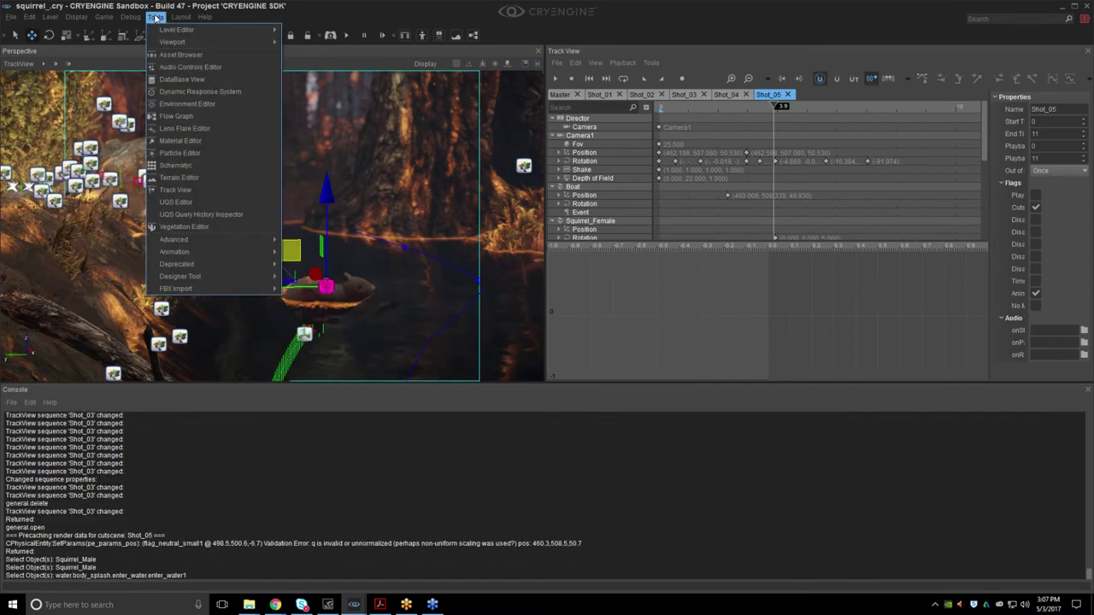
mouse_move(214, 29)
left_click(301, 66)
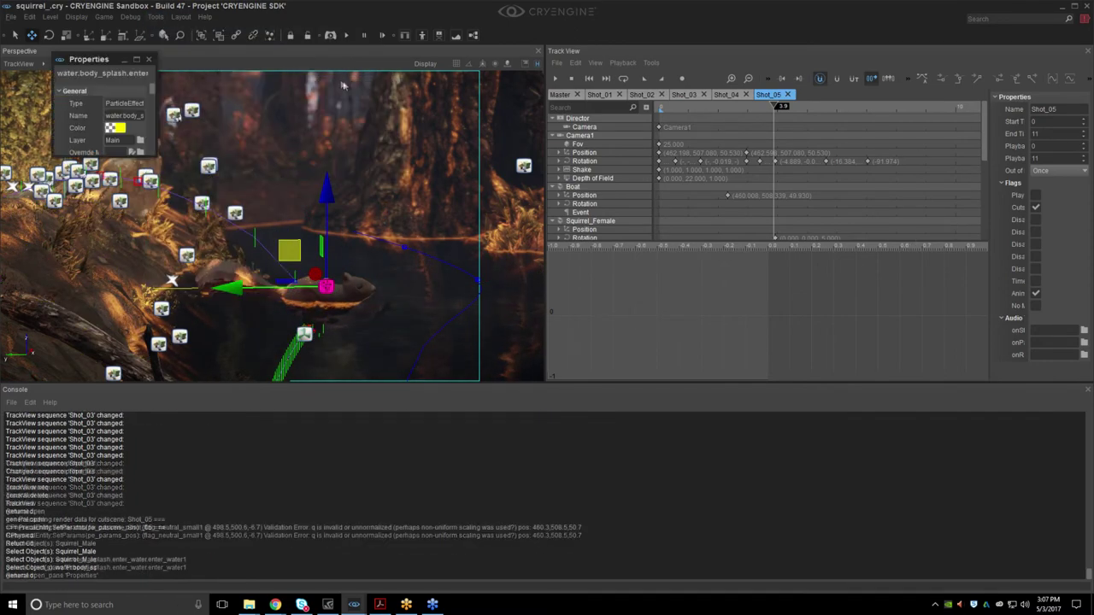
left_click_drag(155, 155, 449, 387)
left_click_drag(446, 161, 449, 342)
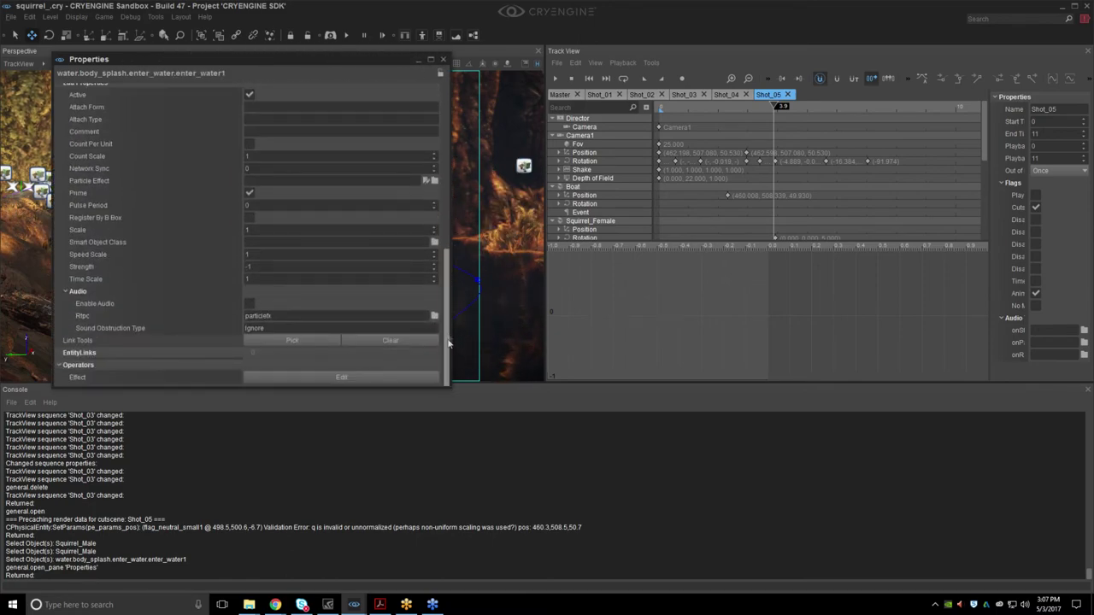
left_click(444, 60)
left_click(180, 17)
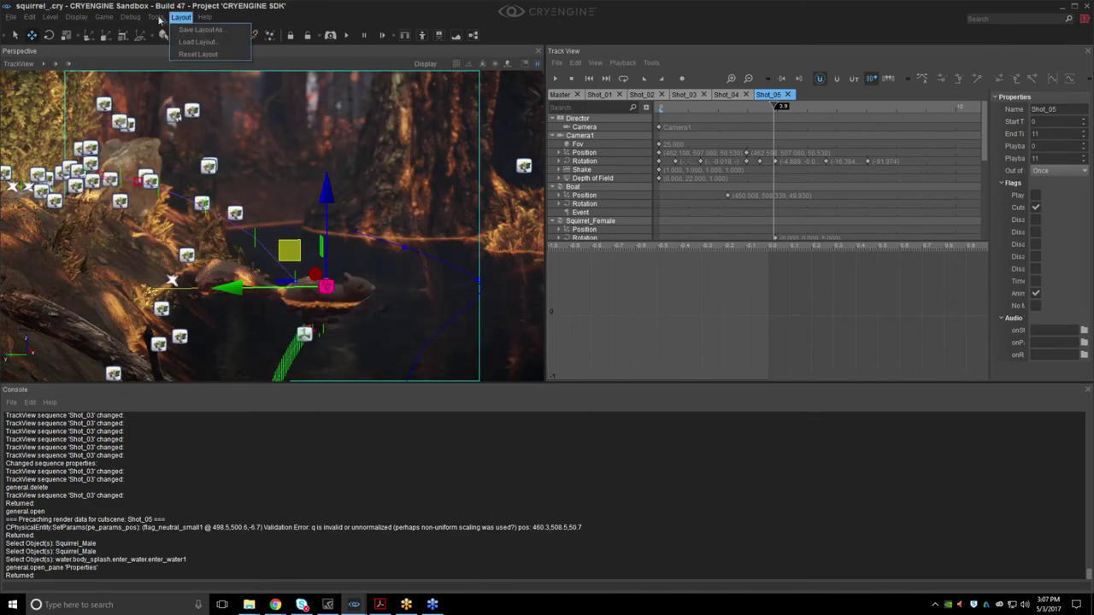
mouse_move(156, 17)
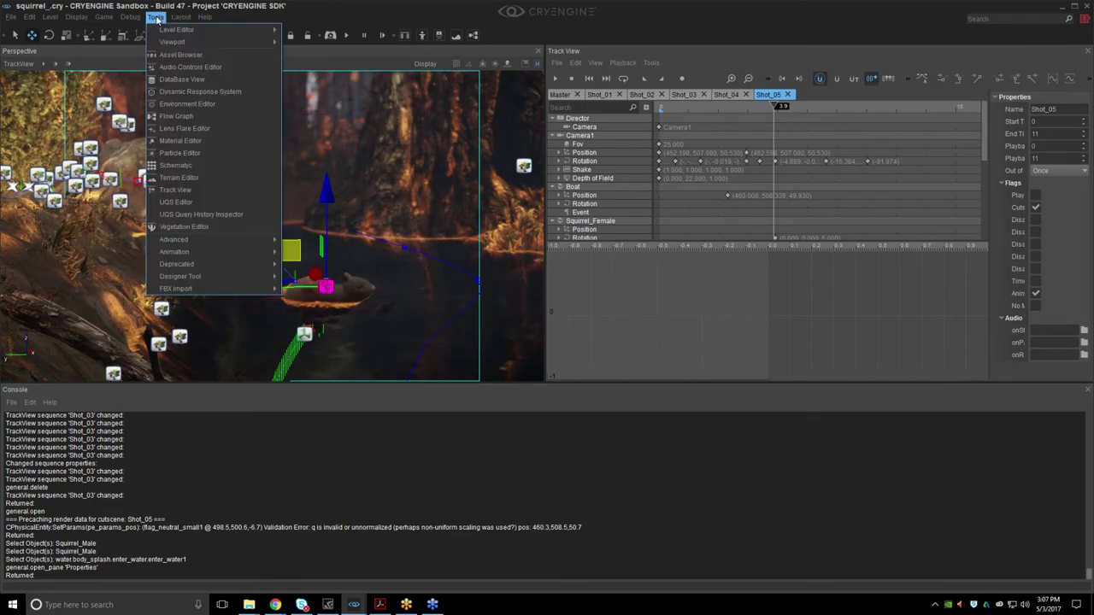
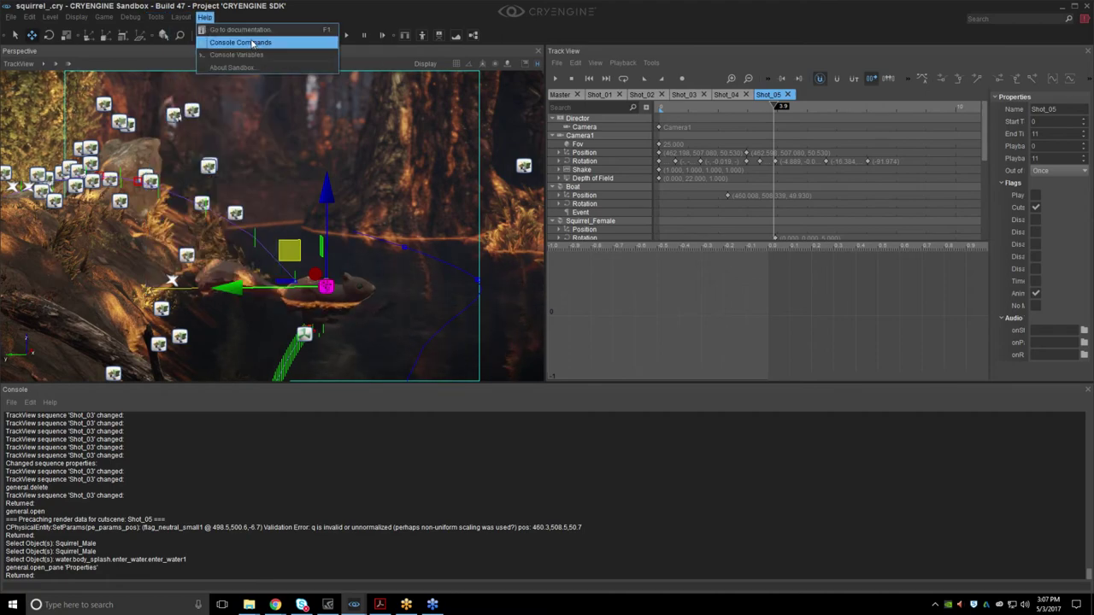
left_click(228, 21)
Scrub Shot_05 back to about 0.9 s, hide the viewport helpers and widen the perspective viewport.
left_click_drag(774, 107, 686, 119)
left_click(537, 64)
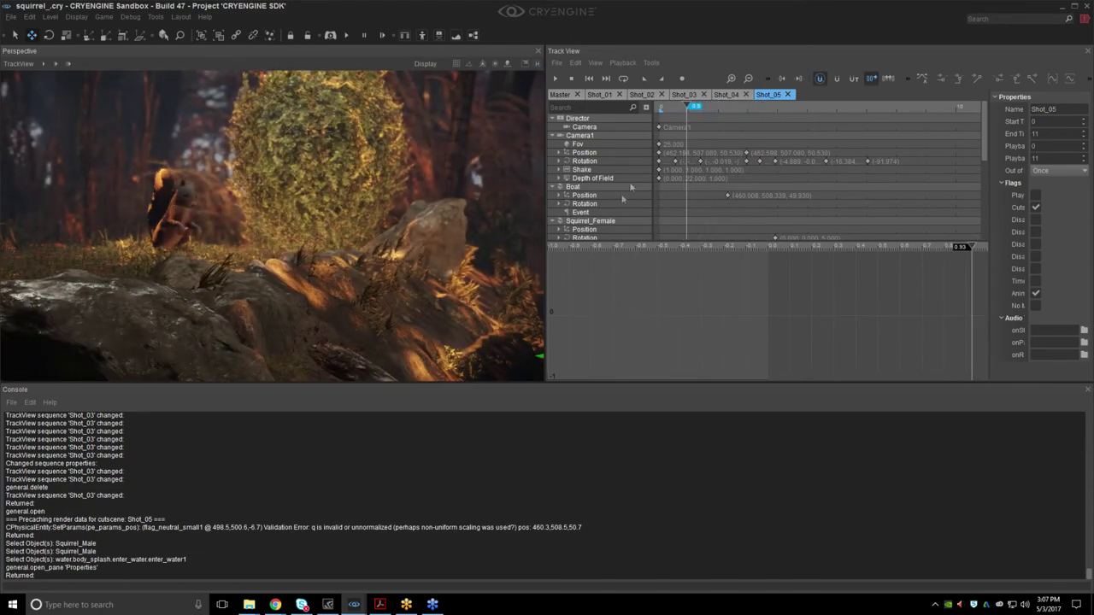
left_click_drag(547, 244, 600, 236)
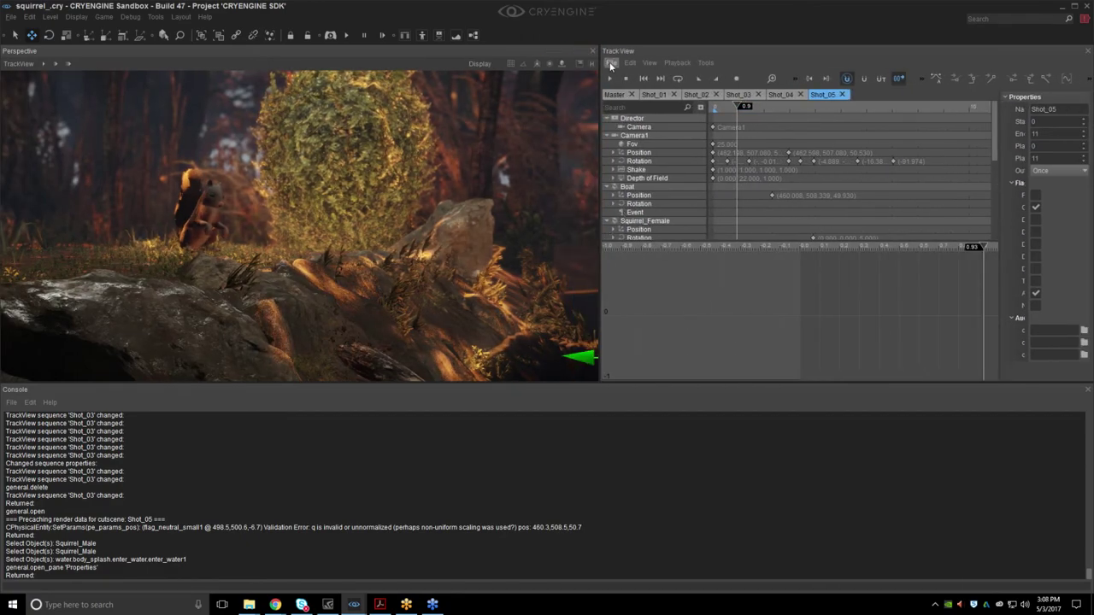
Play Shot_05 from its start and scrub on to about 8.2 s.
left_click_drag(744, 103, 711, 108)
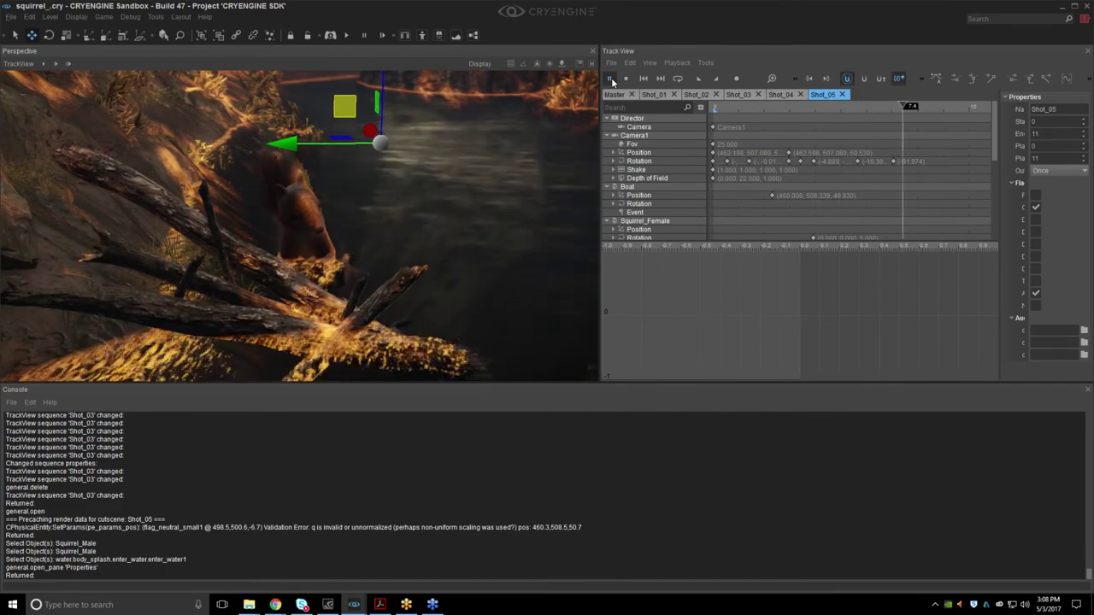
left_click(611, 79)
left_click_drag(920, 108, 926, 110)
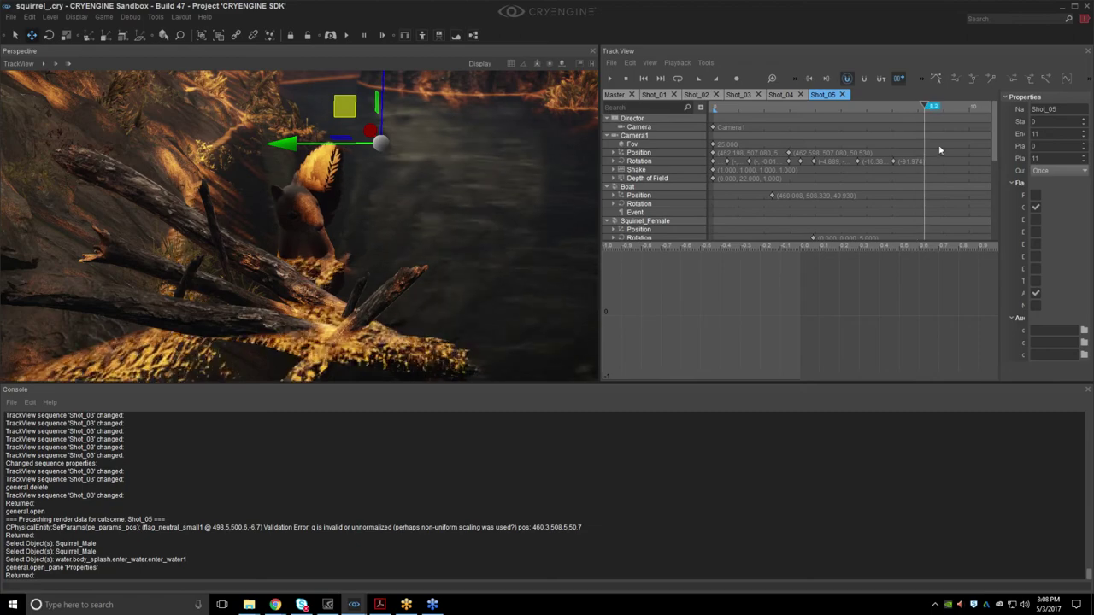
mouse_move(937, 158)
middle_mouse_down()
mouse_move(885, 143)
mouse_move(914, 176)
middle_mouse_up()
Open the shot_06 sequence and scrub it to about 4.9 s.
left_click(613, 65)
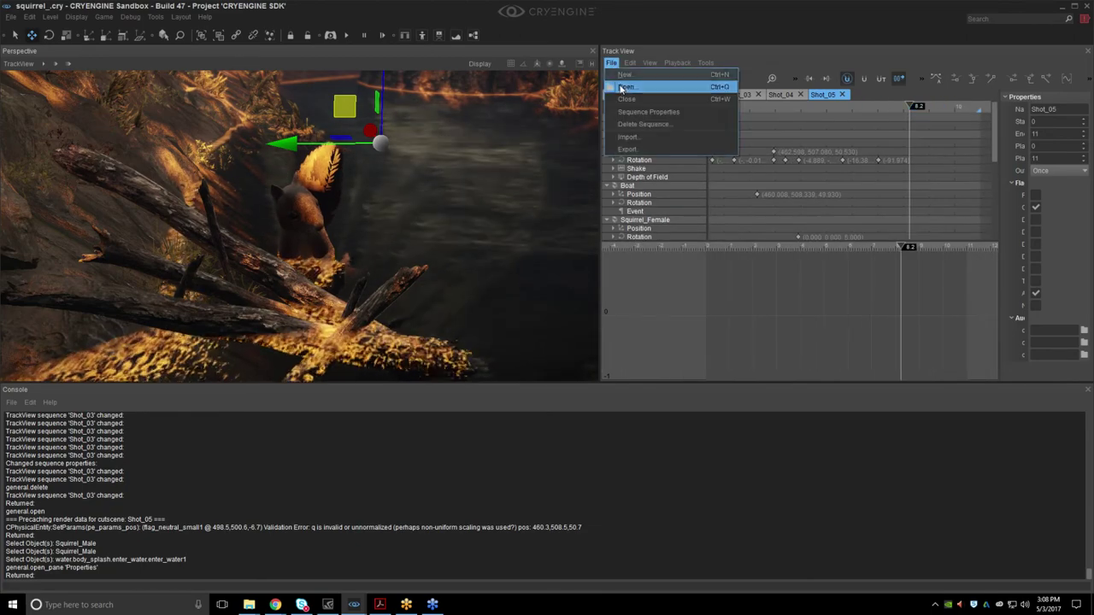
left_click(625, 88)
left_click(501, 226)
left_click(520, 396)
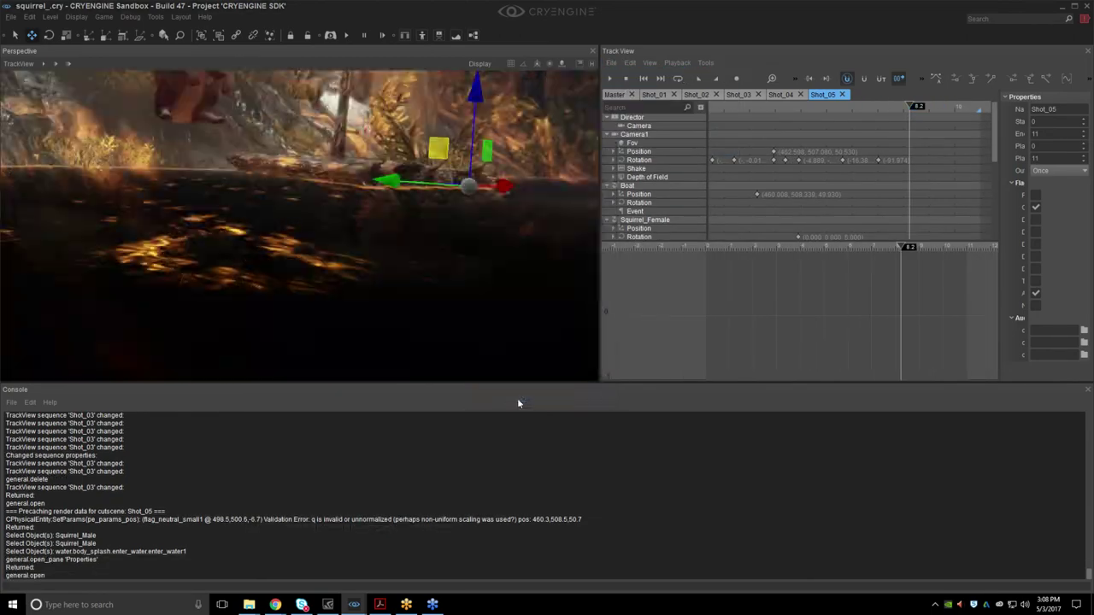
left_click_drag(725, 106, 807, 107)
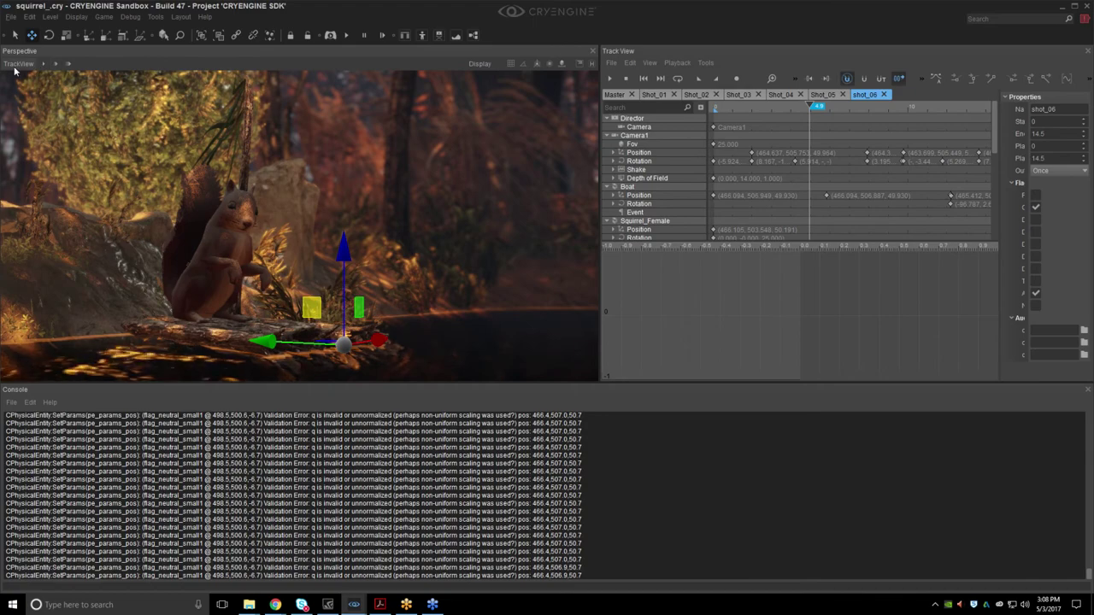
Switch the viewport from the TrackView camera to the free camera, frame the log boat from above and show the helpers.
left_click(17, 65)
left_click(52, 159)
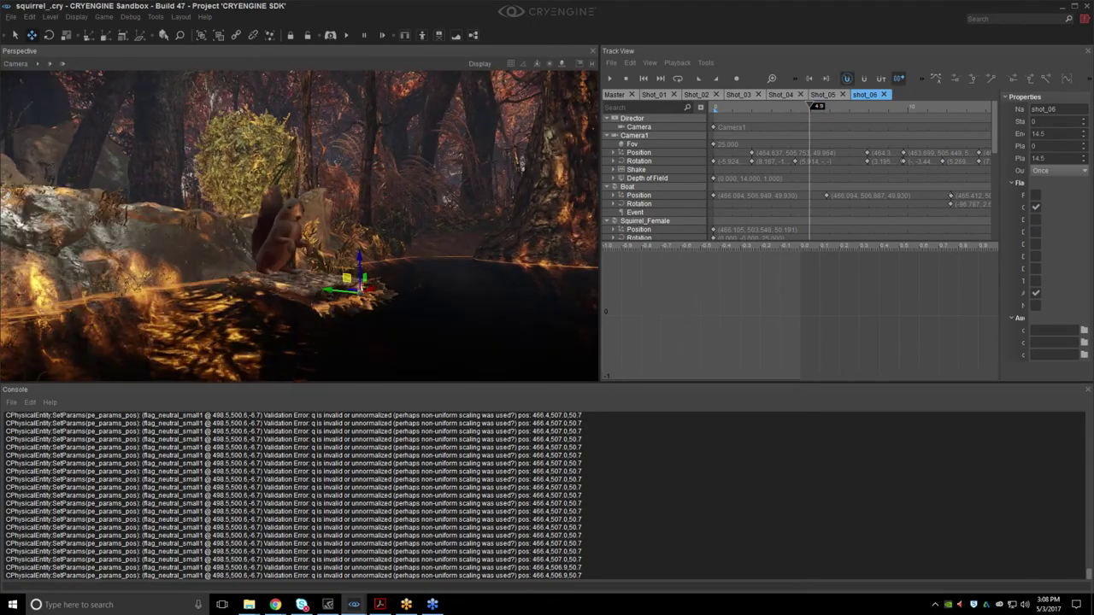
right_click_drag(299, 226, 312, 274)
left_click(593, 64)
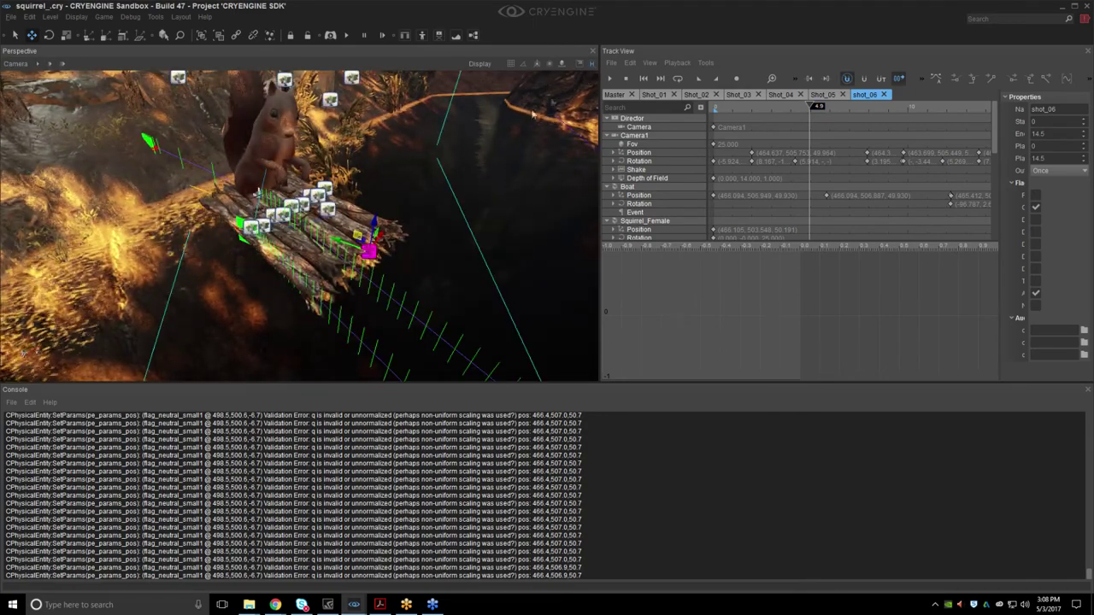
scroll(317, 194, "up", 3)
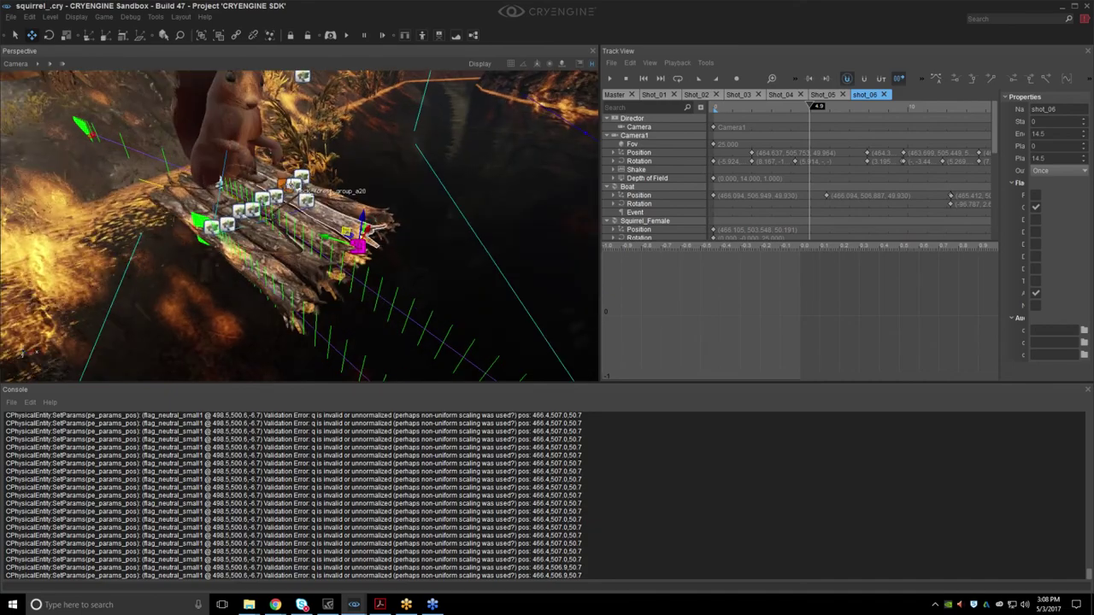
Duplicate the boat's log rock_forest_group_a26 repeatedly with the Move tool active, and place the copies in a row beside the boat.
left_click(336, 186)
scroll(336, 186, "up", 3)
key("2")
right_click_drag(374, 177, 369, 225)
middle_click_drag(369, 224, 362, 282, "alt")
mouse_move(363, 256)
right_mouse_down()
mouse_move(318, 198)
mouse_move(379, 239)
mouse_move(368, 244)
right_mouse_up()
key("ctrl+d")
left_click(368, 244)
key("ctrl+d")
key("ctrl+d")
key("ctrl+d")
left_click(377, 156)
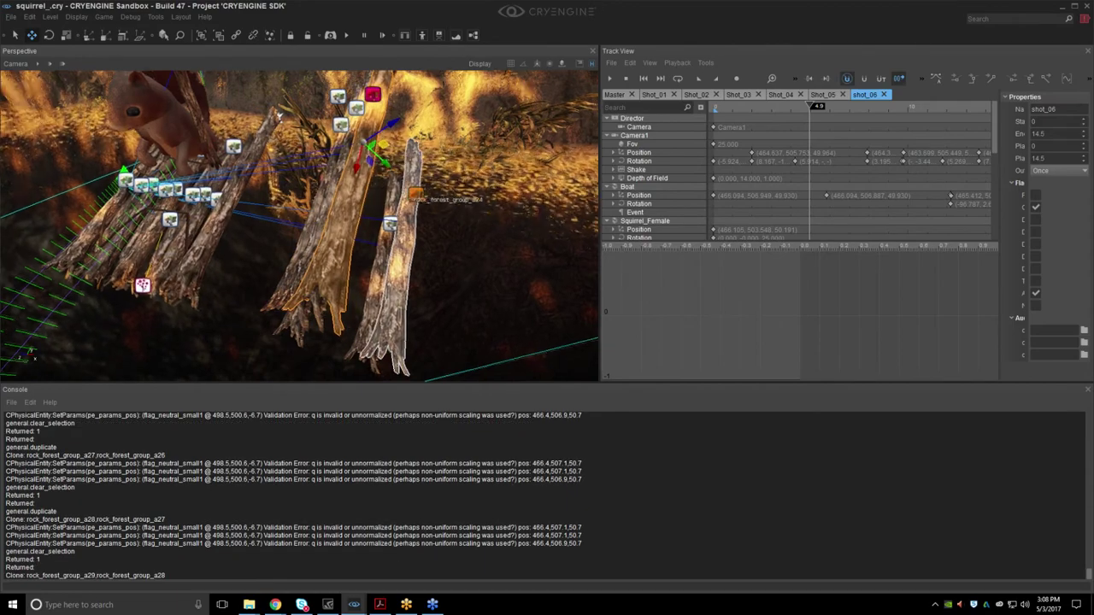
right_click_drag(379, 154, 391, 183)
Scrub shot_06 to about 6.8 s and examine the boat and the copied logs from above.
left_click_drag(810, 108, 847, 109)
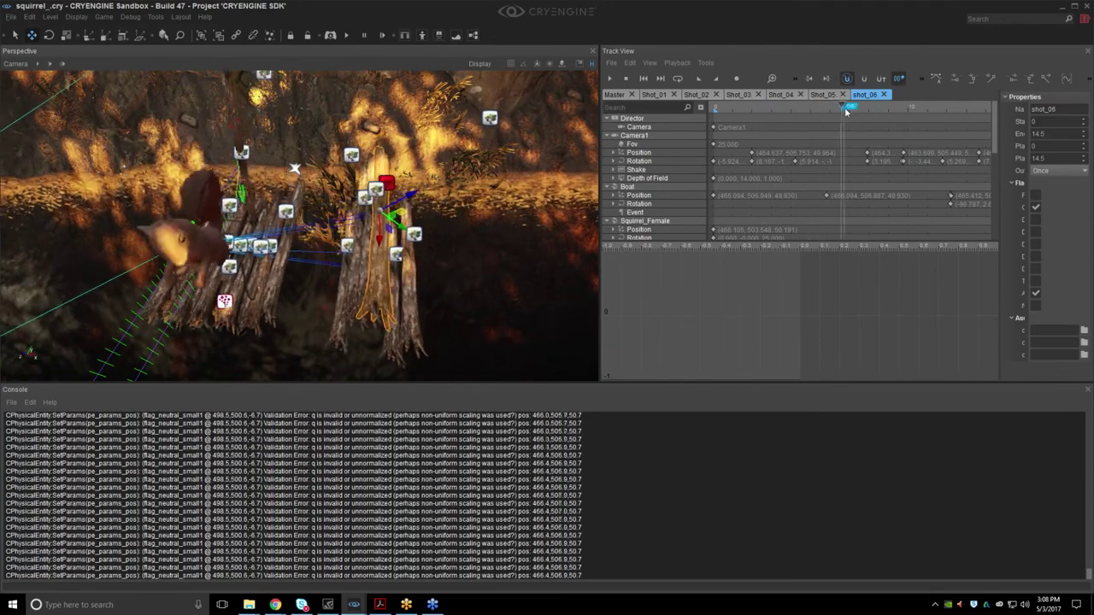
right_click_drag(382, 163, 376, 207)
middle_click_drag(378, 209, 401, 226, "alt")
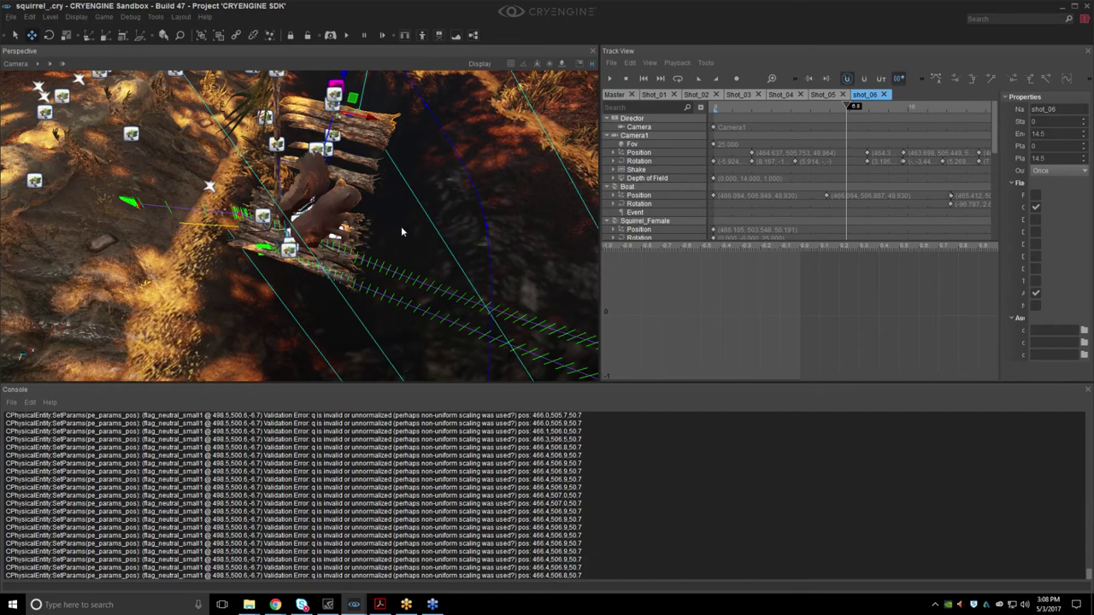
right_click_drag(401, 228, 402, 226)
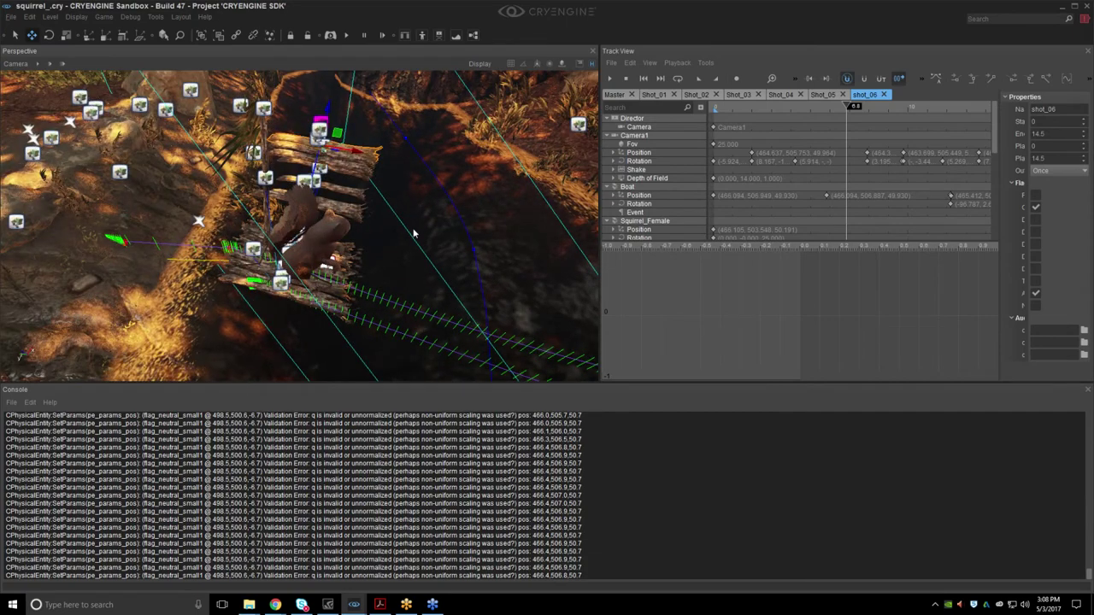
Undo the duplication and placement of the extra logs beside the boat.
middle_click_drag(413, 233, 451, 245, "alt")
key("ctrl+z")
key("ctrl+z")
key("ctrl+z")
key("ctrl+z")
key("ctrl+z")
key("ctrl+z")
key("ctrl+z")
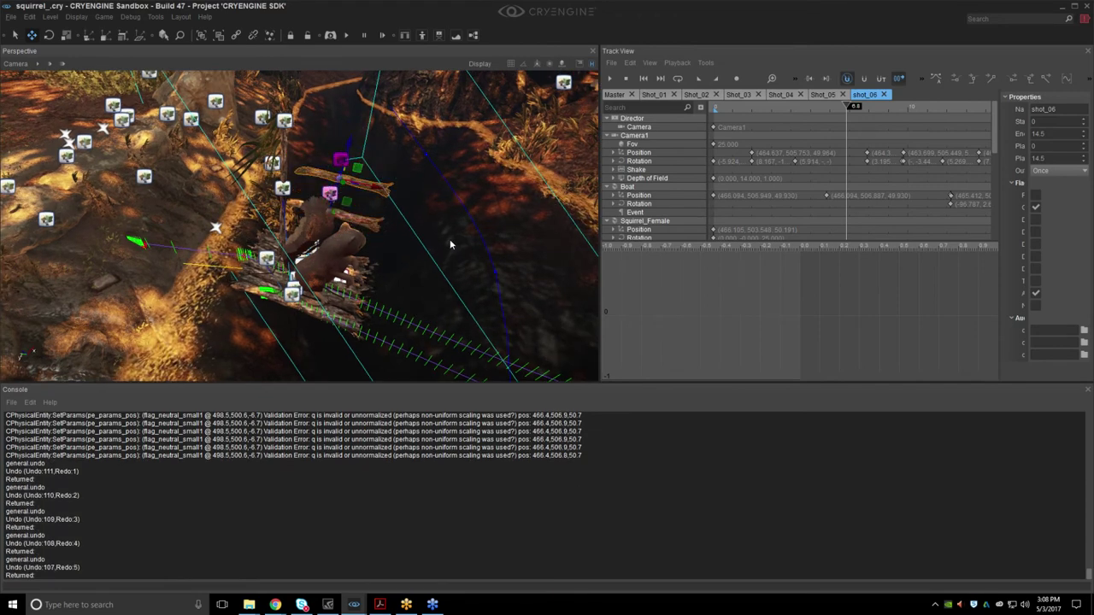
scroll(449, 239, "up", 8)
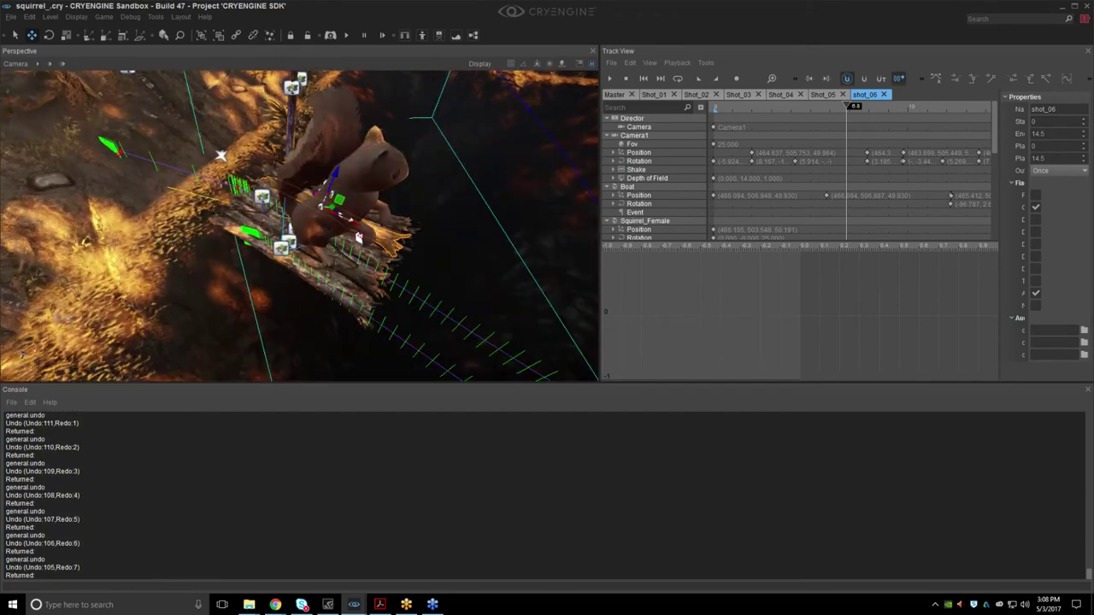
Open the Level Explorer, dock it alongside Track View and bring it to the front.
left_click(155, 18)
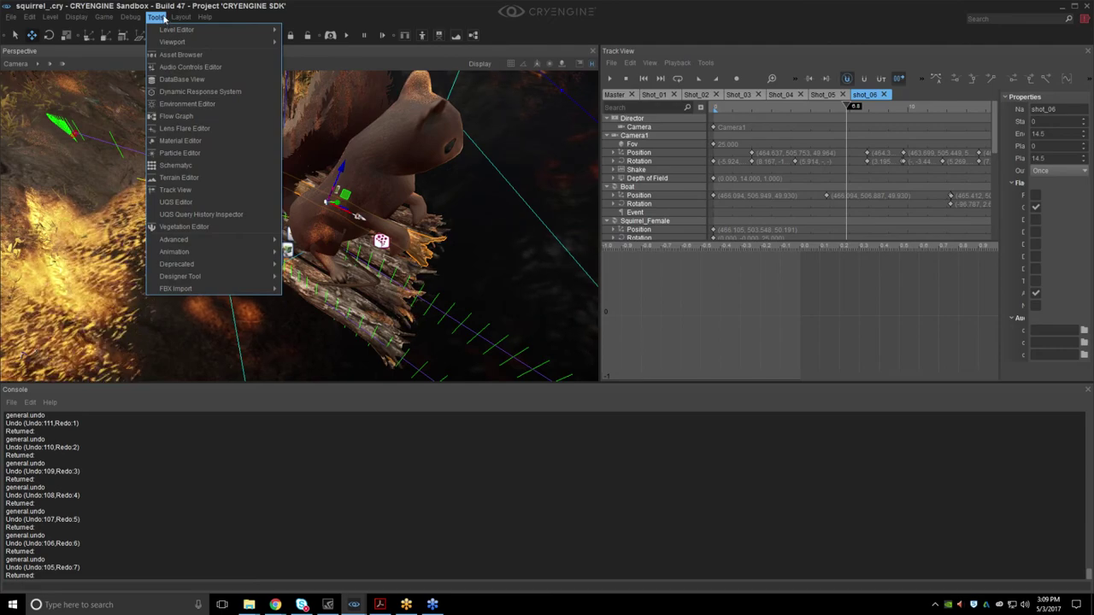
left_click(158, 18)
scroll(171, 84, "down", 4)
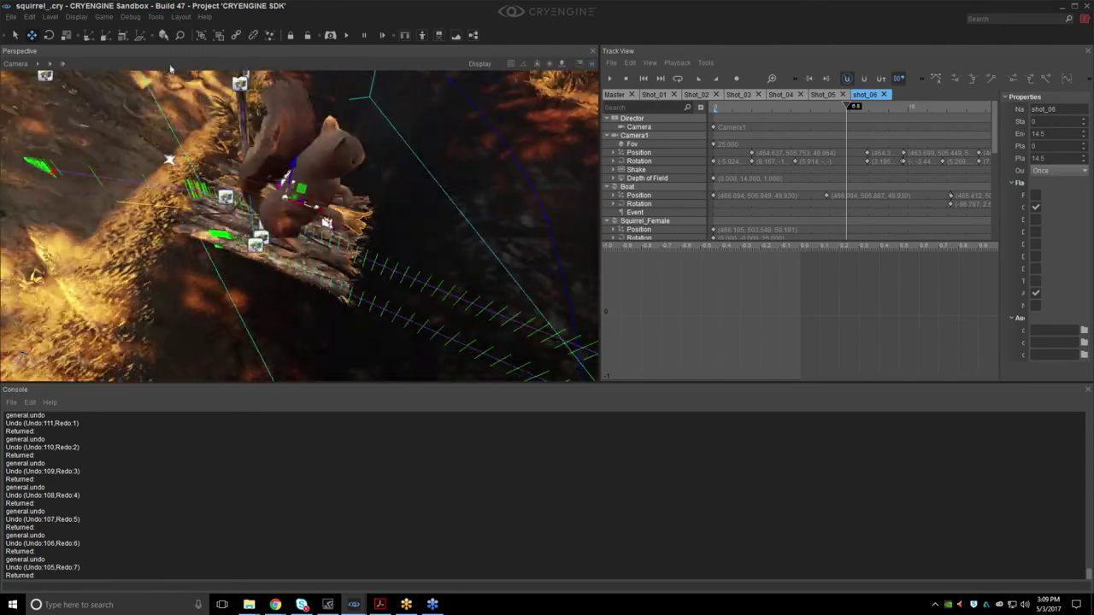
left_click(155, 17)
mouse_move(184, 29)
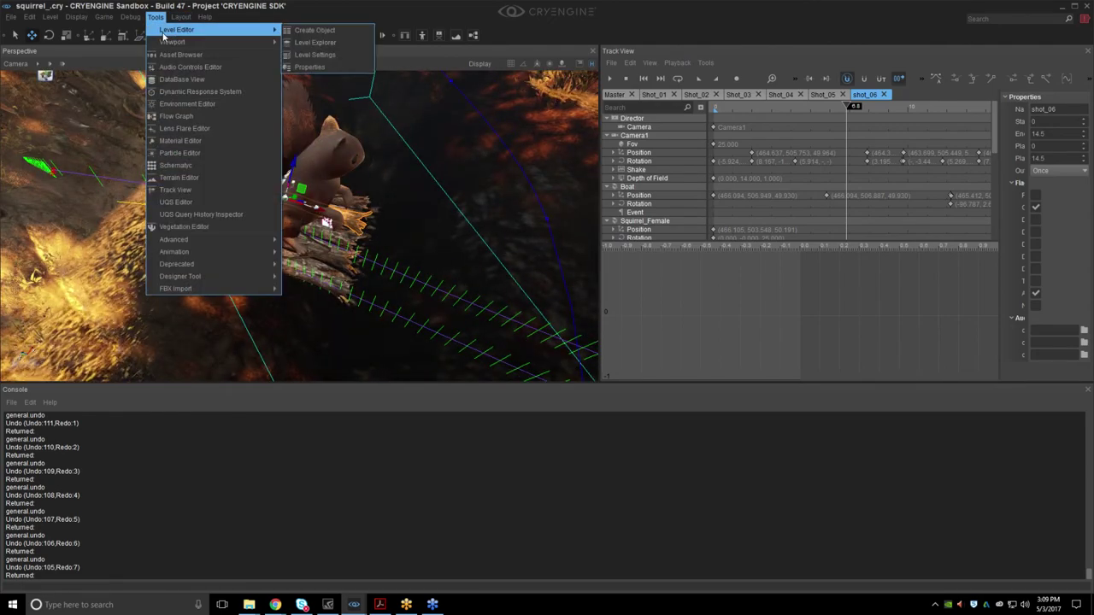
left_click(314, 42)
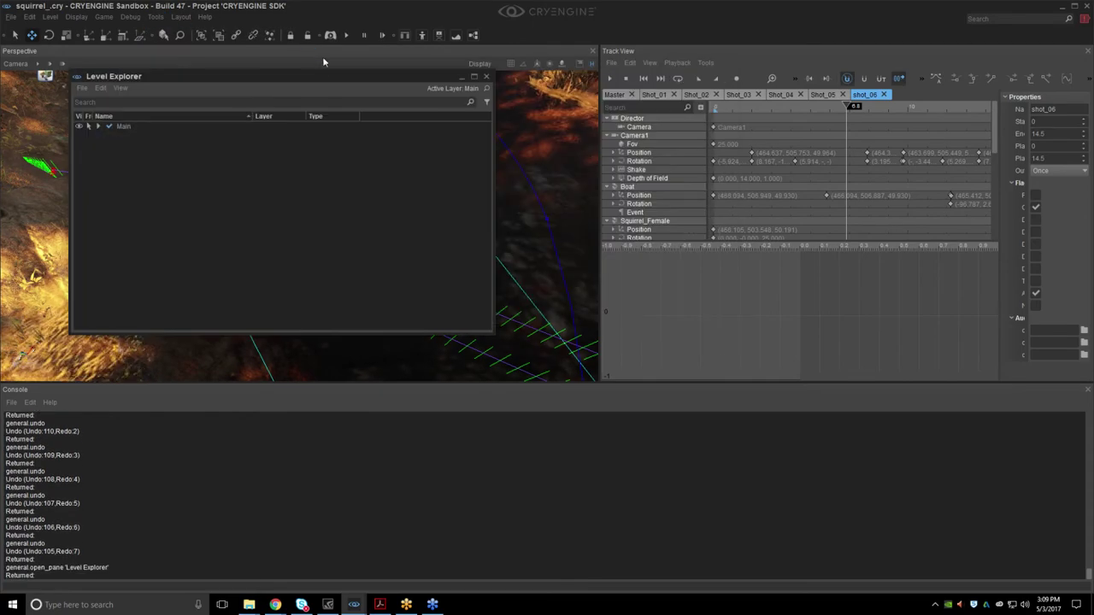
left_click_drag(307, 77, 875, 143)
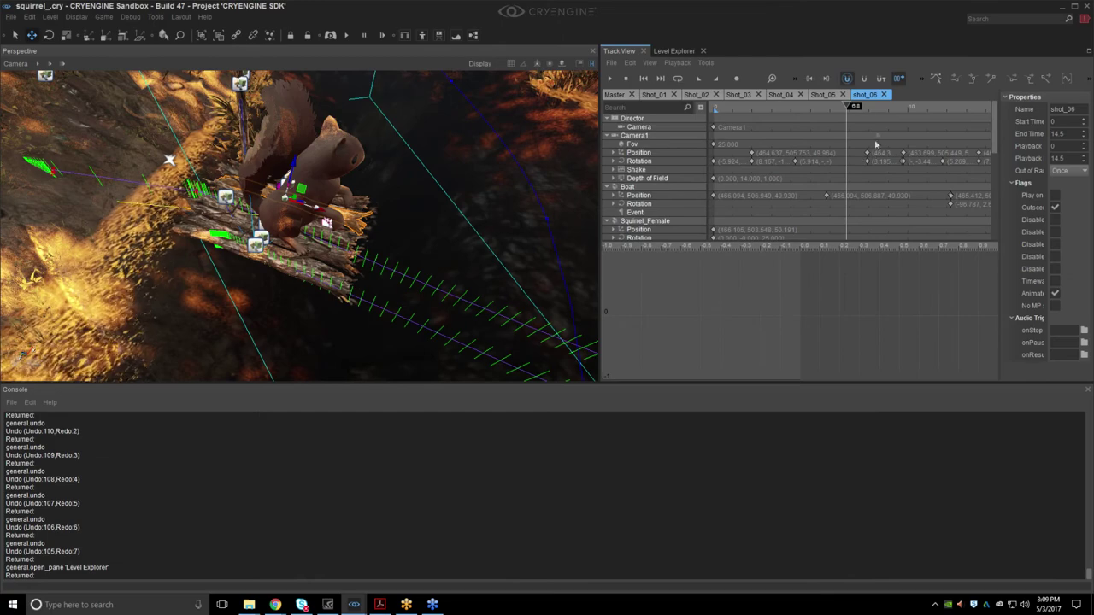
left_click(675, 52)
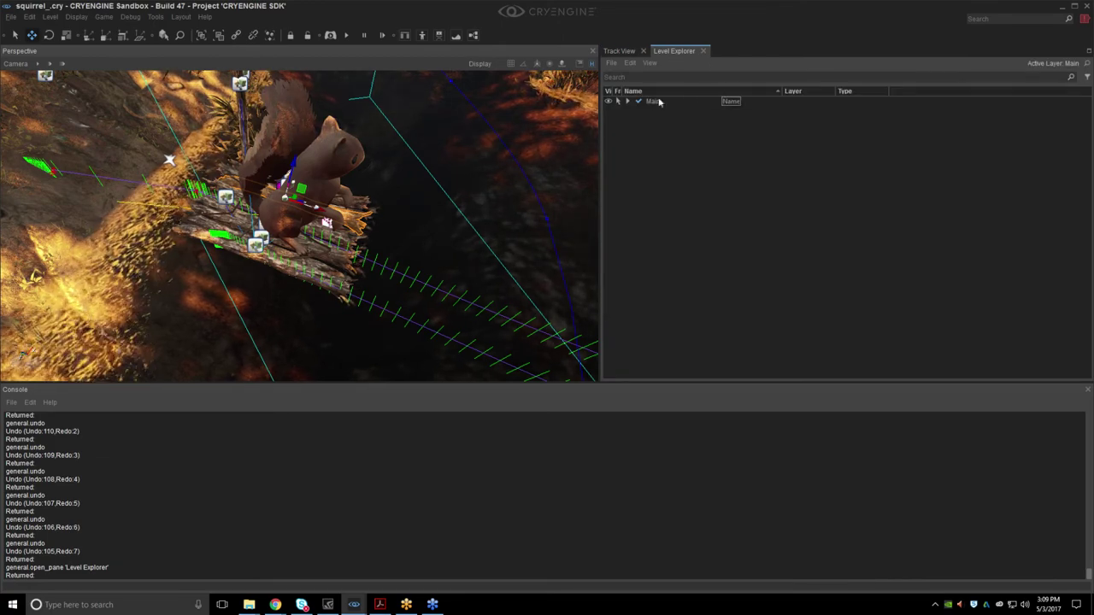
Expand the Main layer, look through its objects and expand Boat to reveal its linked children.
left_click(628, 102)
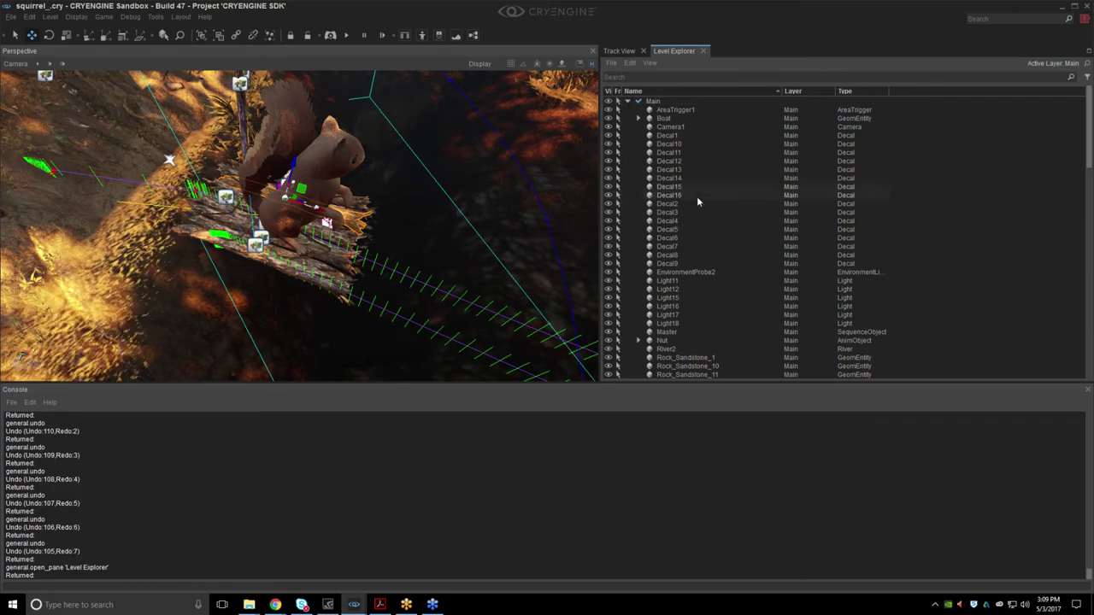
scroll(698, 201, "down", 3)
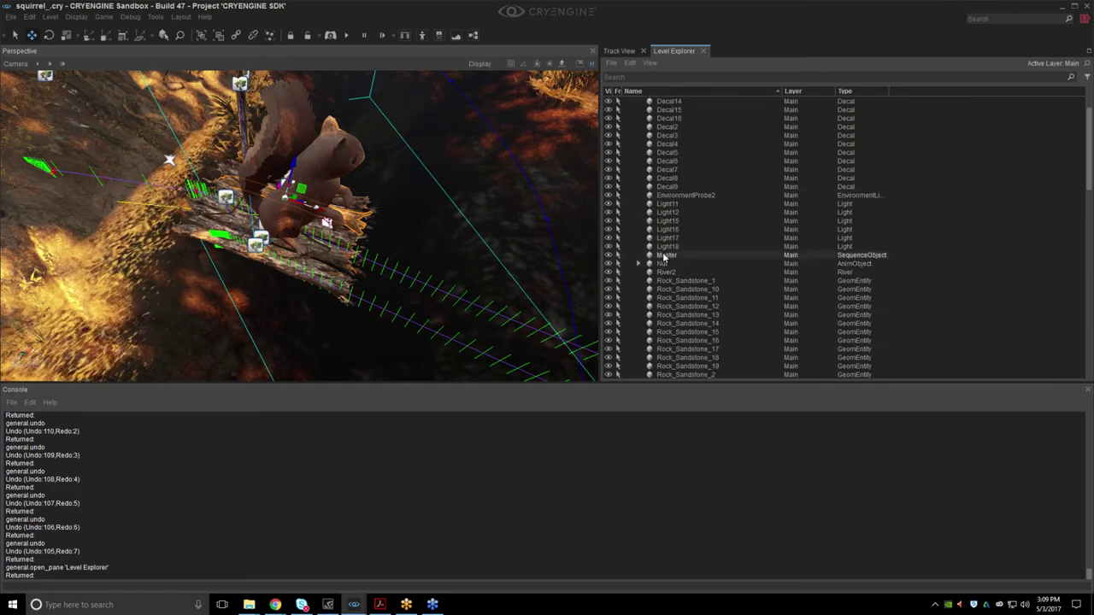
scroll(665, 256, "down", 10)
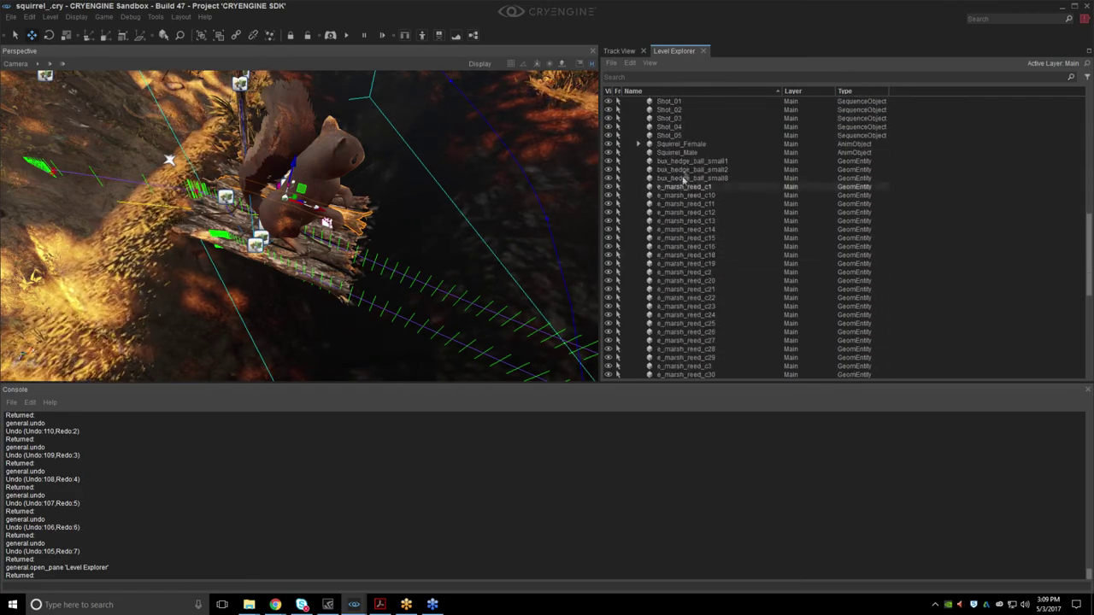
scroll(683, 184, "down", 11)
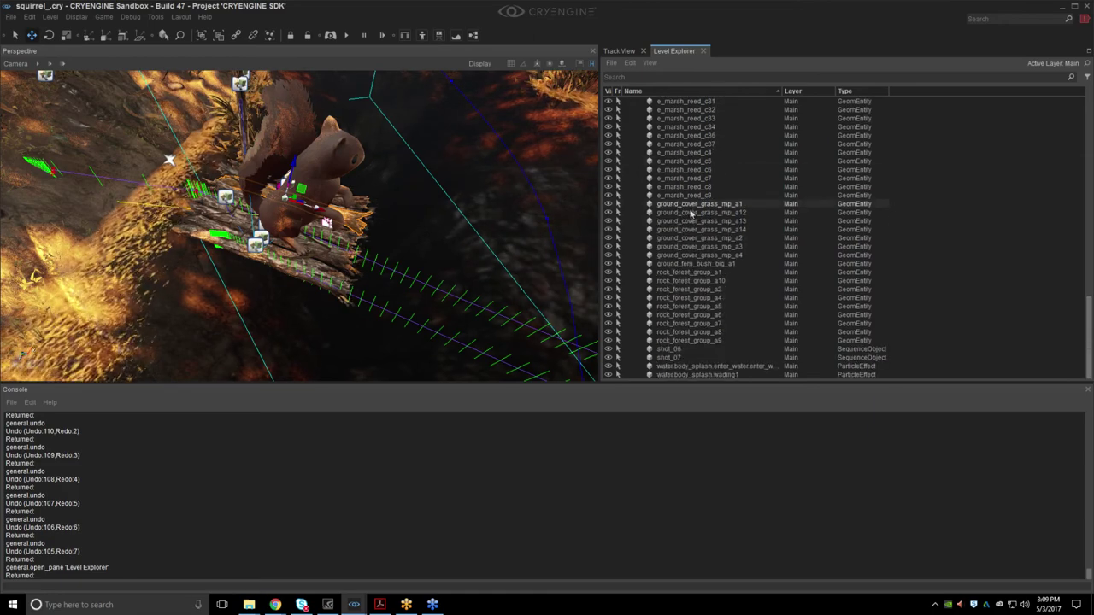
scroll(692, 222, "up", 20)
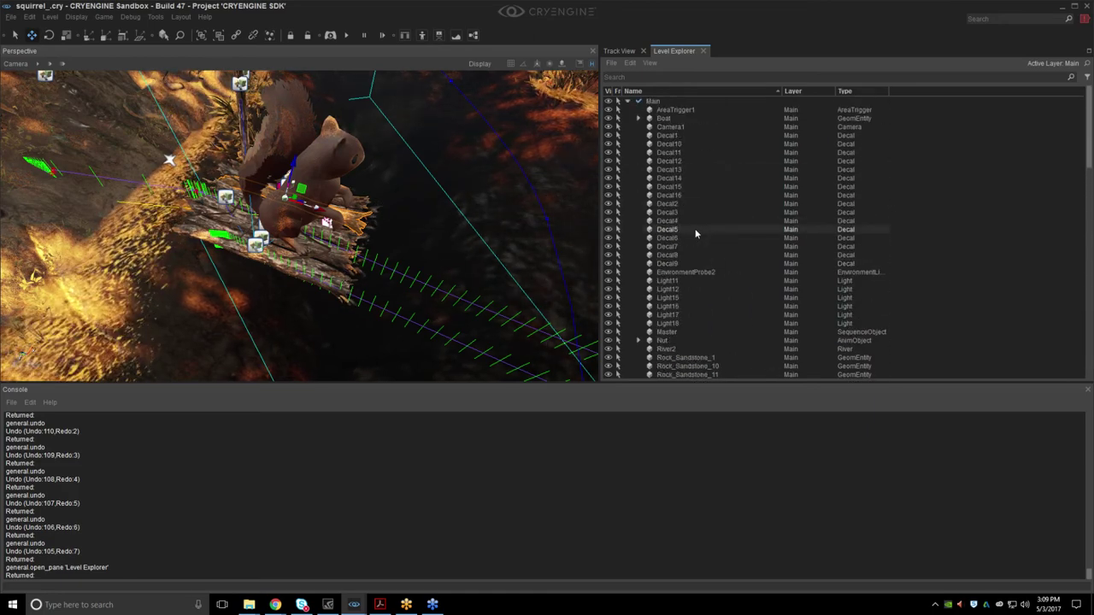
double_click(639, 119)
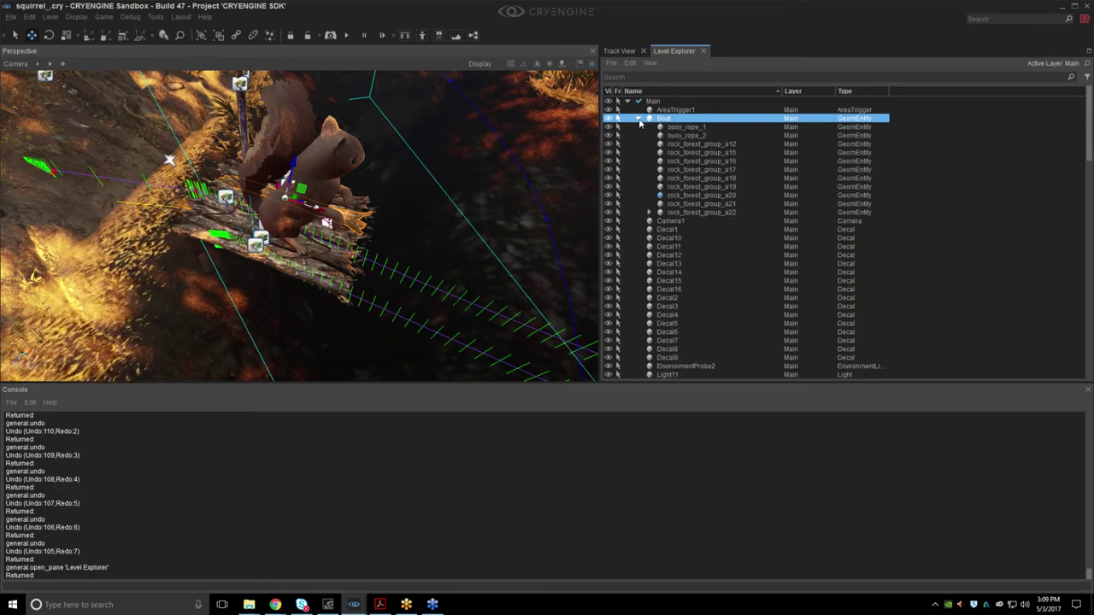
Browse the Boat's linked children in the hierarchy, from buoy_rope_1 to rock_forest_group_a15.
left_click(686, 127)
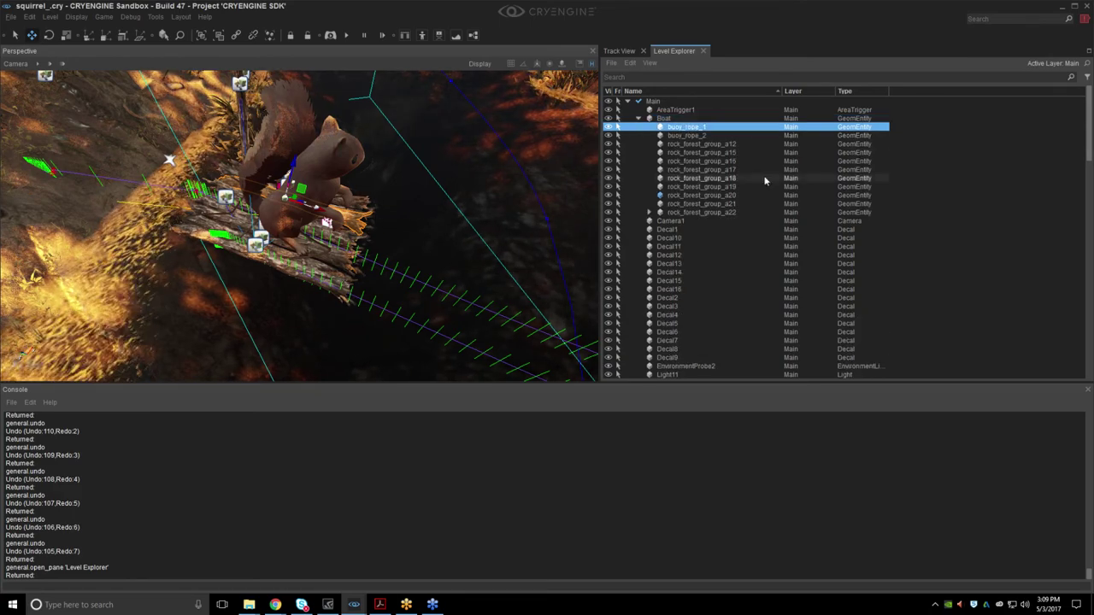
key("Down")
key("Down")
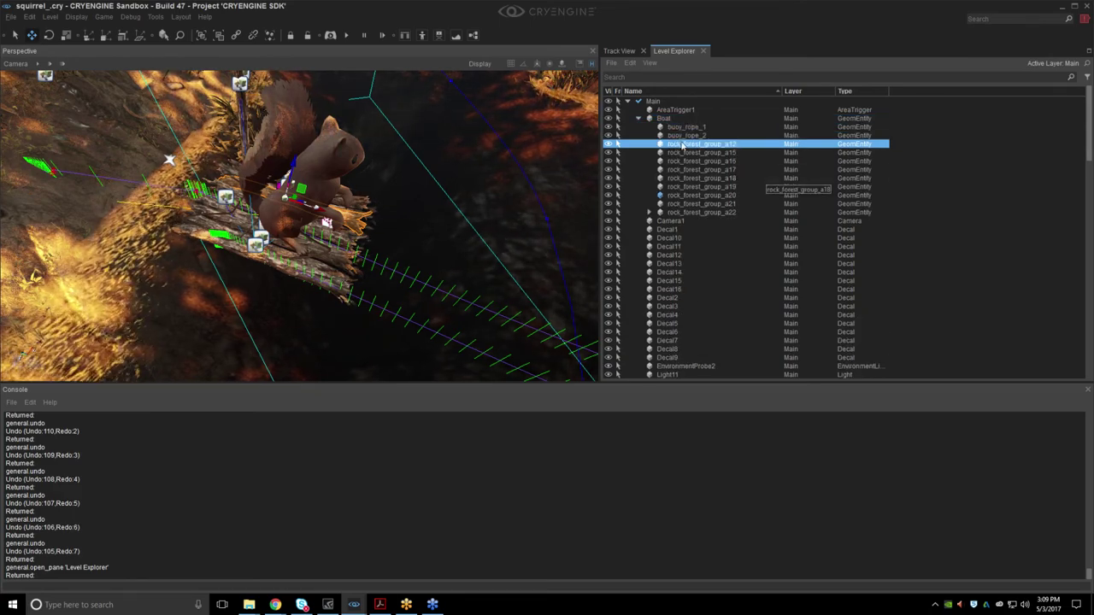
left_click(684, 151)
left_click(650, 63)
left_click(663, 162)
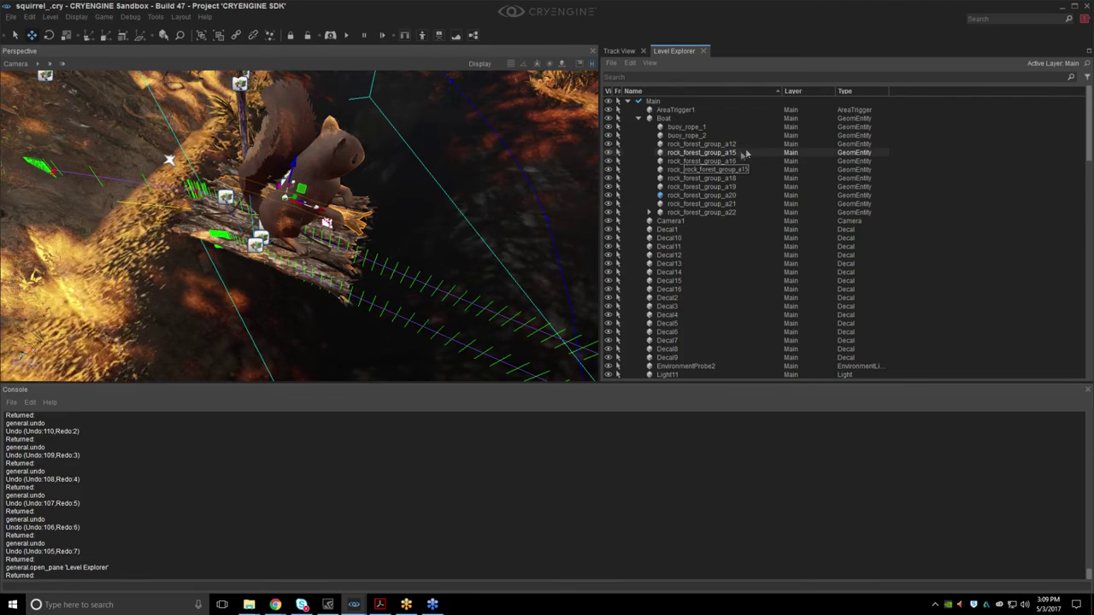
Inspect the boat's linked logs in the viewport, going from rock_forest_group_a12 to rock_forest_group_a22 in the hierarchy.
double_click(736, 146)
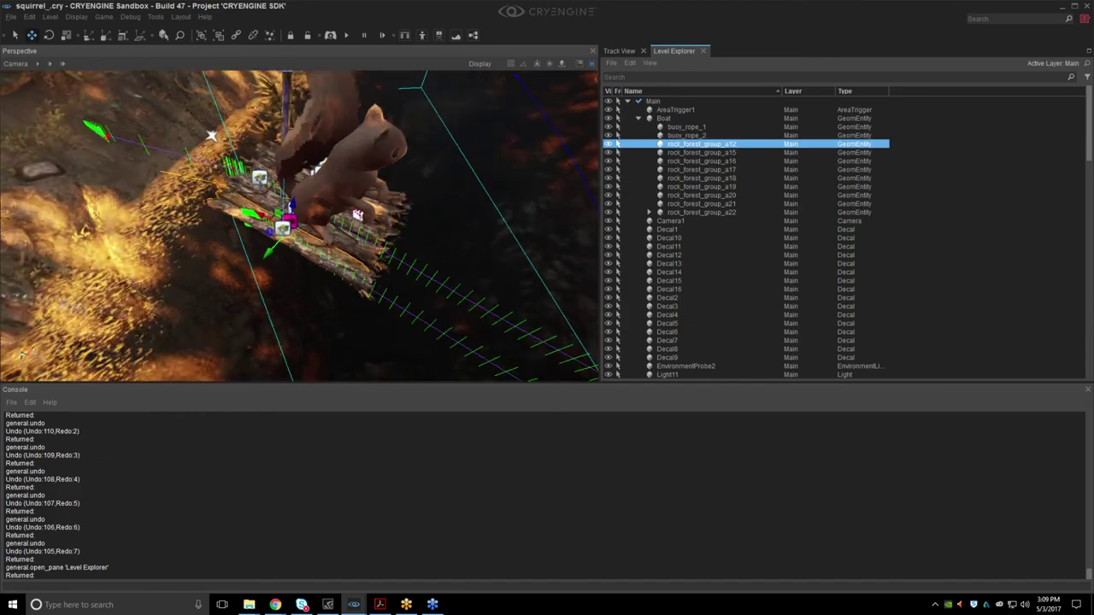
left_click(731, 153)
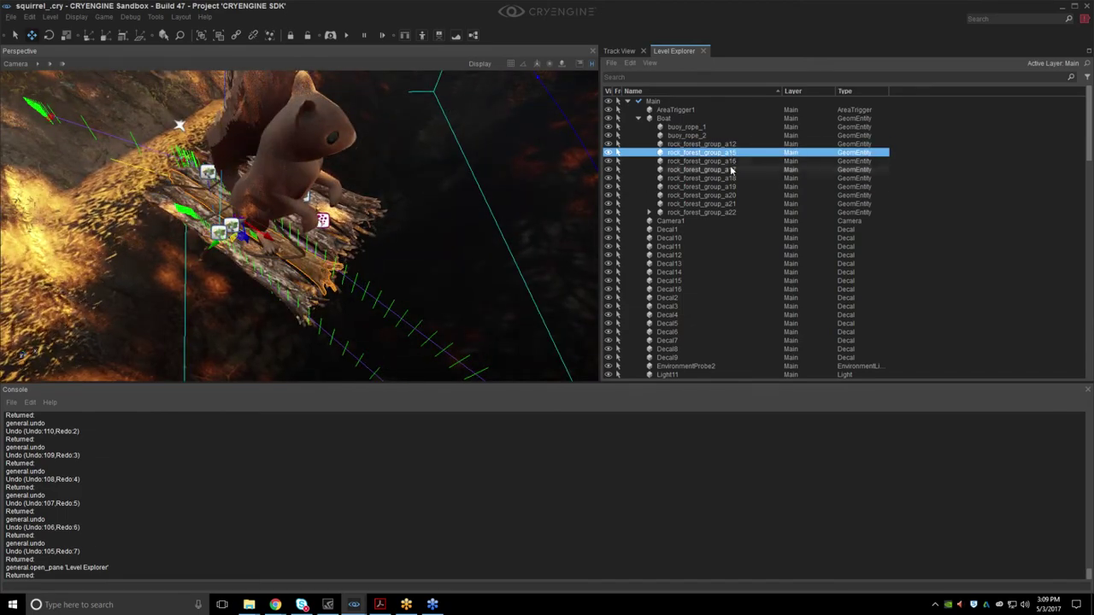
left_click(729, 169)
left_click(728, 177)
left_click(726, 195)
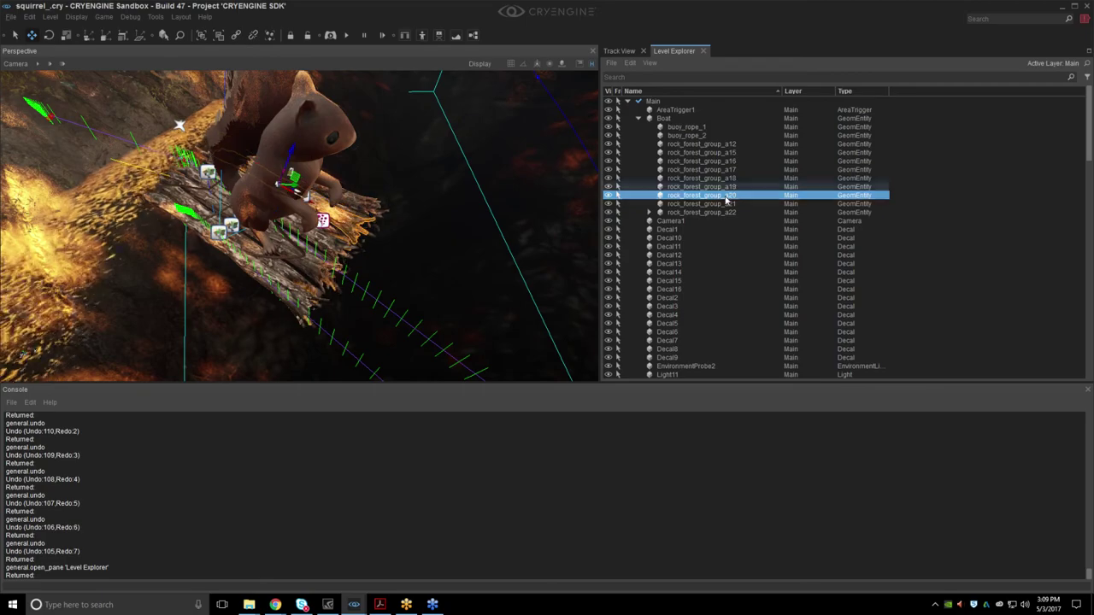
double_click(726, 195)
left_click(727, 203)
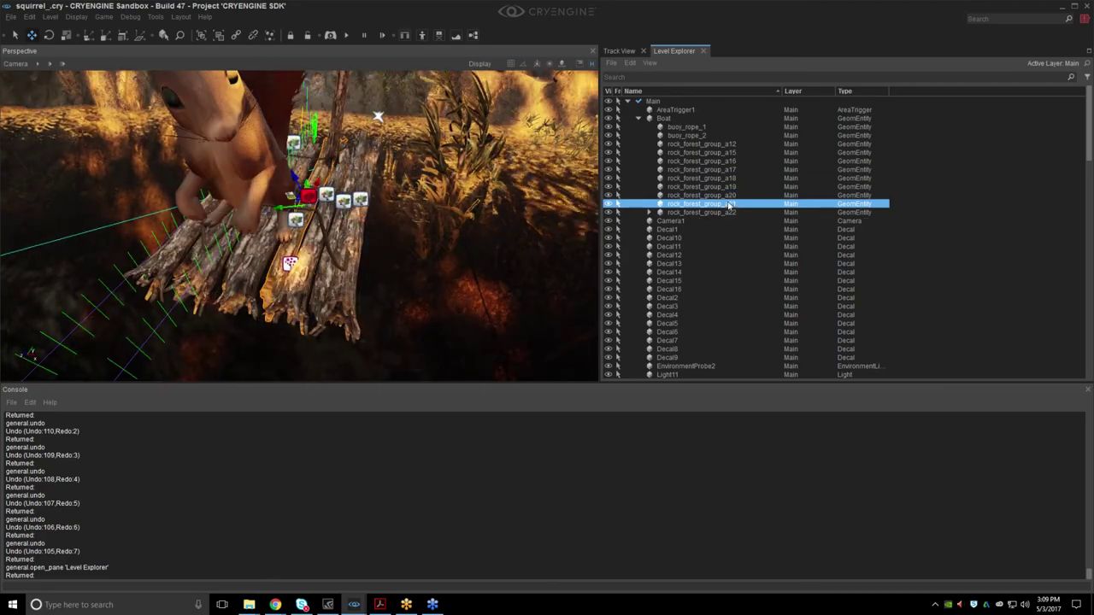
double_click(724, 212)
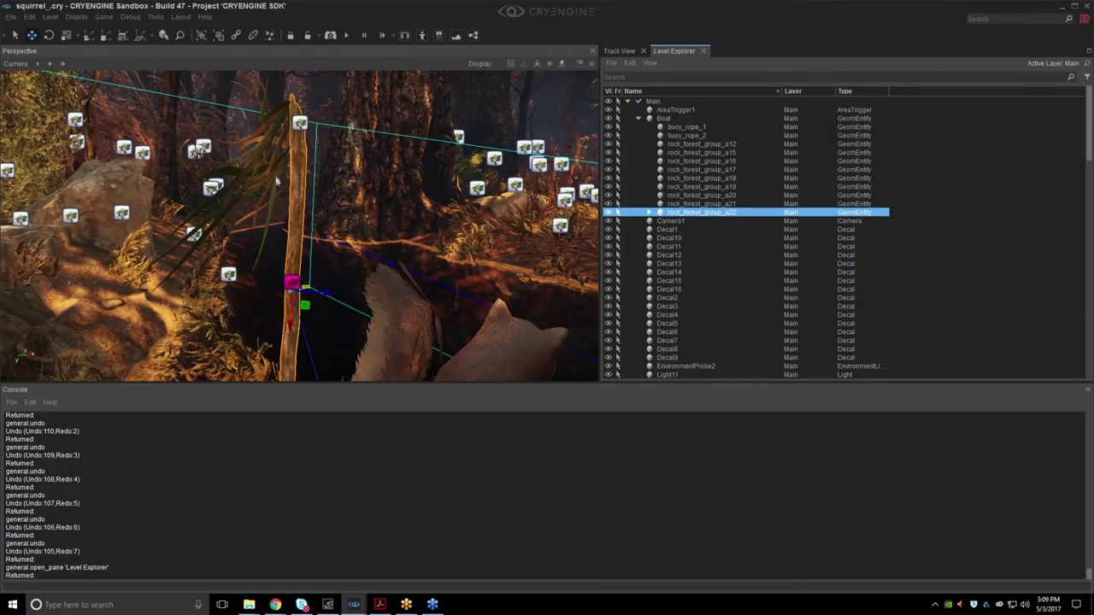
Select the flag flag_neutral_small1 on the boat's mast and pull the view back to the whole boat.
left_click(304, 119)
right_click_drag(334, 186, 371, 177)
key("w")
key("2")
key("s")
left_click(359, 202)
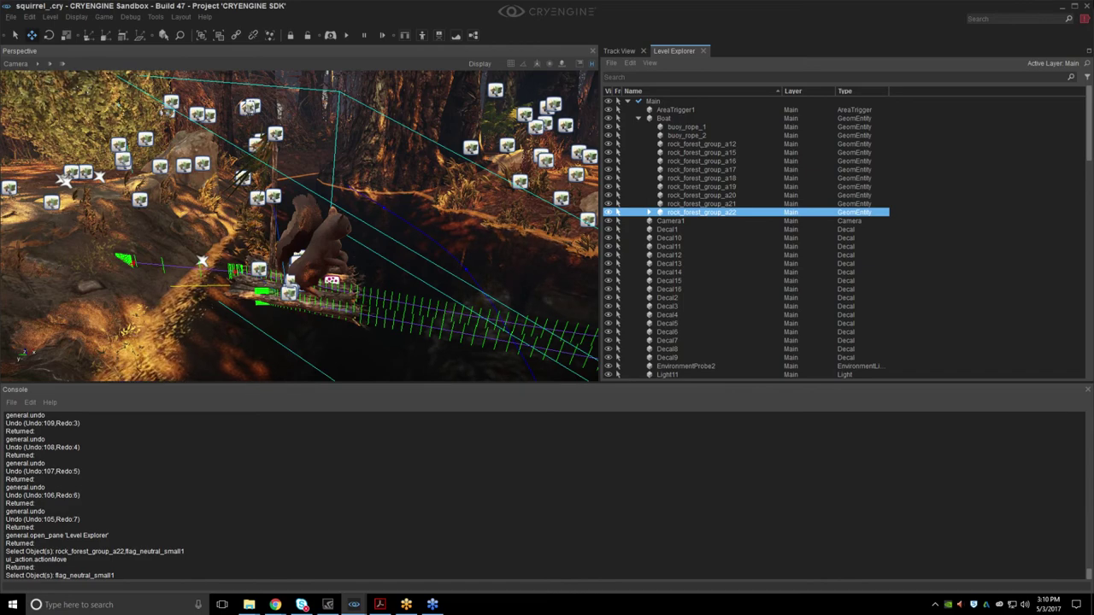
Hide the helpers in the viewport and view the boat, the water and the far bank from above.
right_click_drag(410, 214, 391, 221)
key("shift+space")
mouse_move(469, 251)
right_mouse_down()
mouse_move(476, 259)
mouse_move(460, 265)
mouse_move(471, 259)
mouse_move(445, 253)
mouse_move(468, 254)
right_mouse_up()
right_click_drag(402, 255, 381, 256)
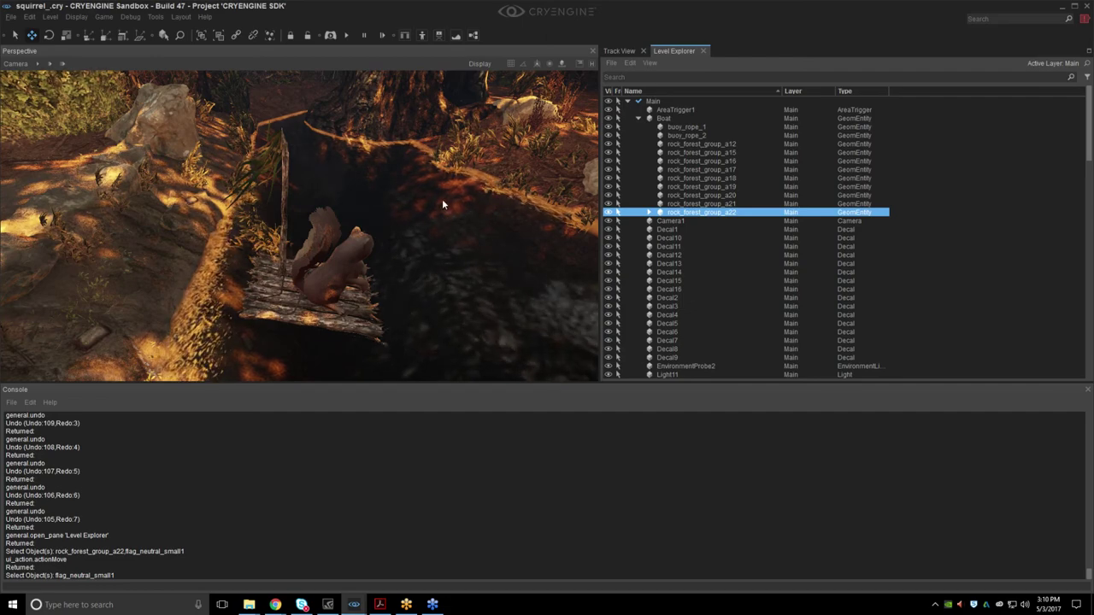
right_click_drag(439, 203, 442, 216)
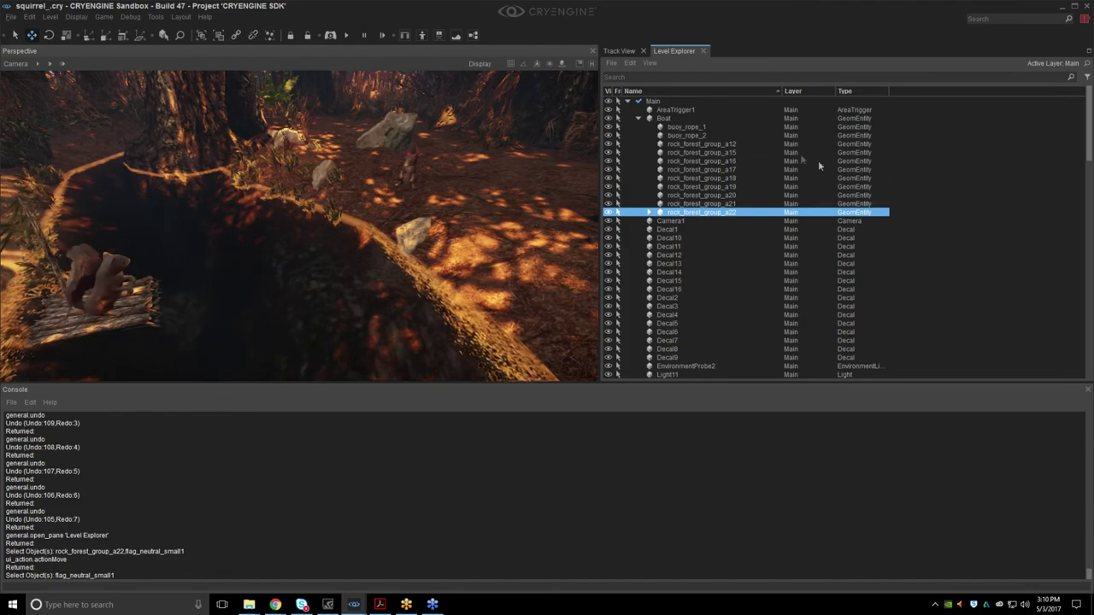
Return to Track View, scrub shot_06 to about 14.3 s and frame the two squirrels on the bank.
left_click(625, 49)
middle_click_drag(852, 130, 824, 128)
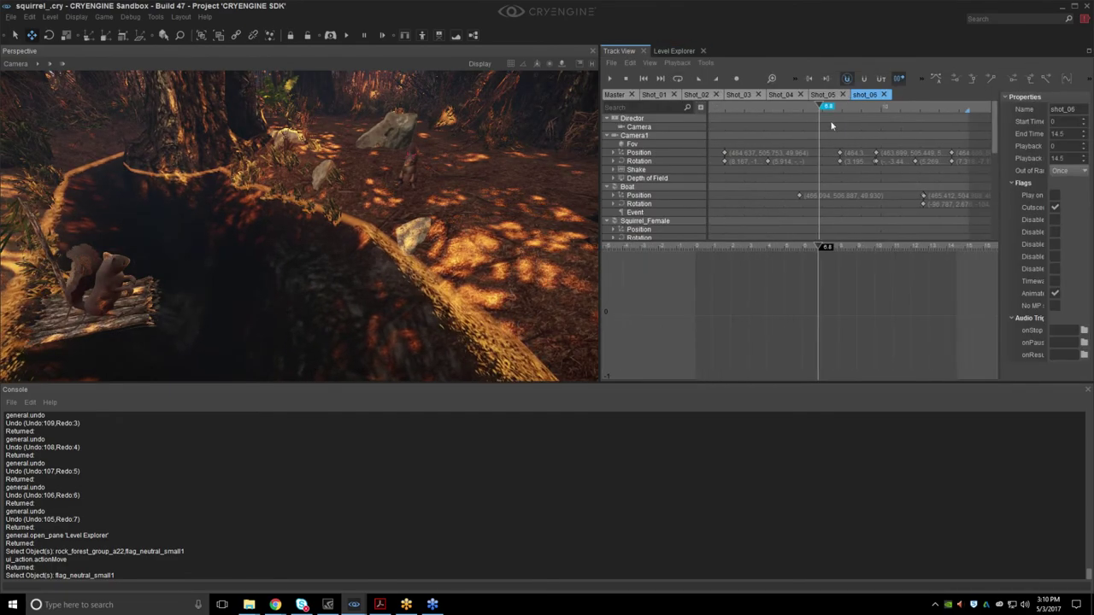
left_click_drag(822, 109, 960, 138)
right_click_drag(329, 248, 361, 217)
key("w")
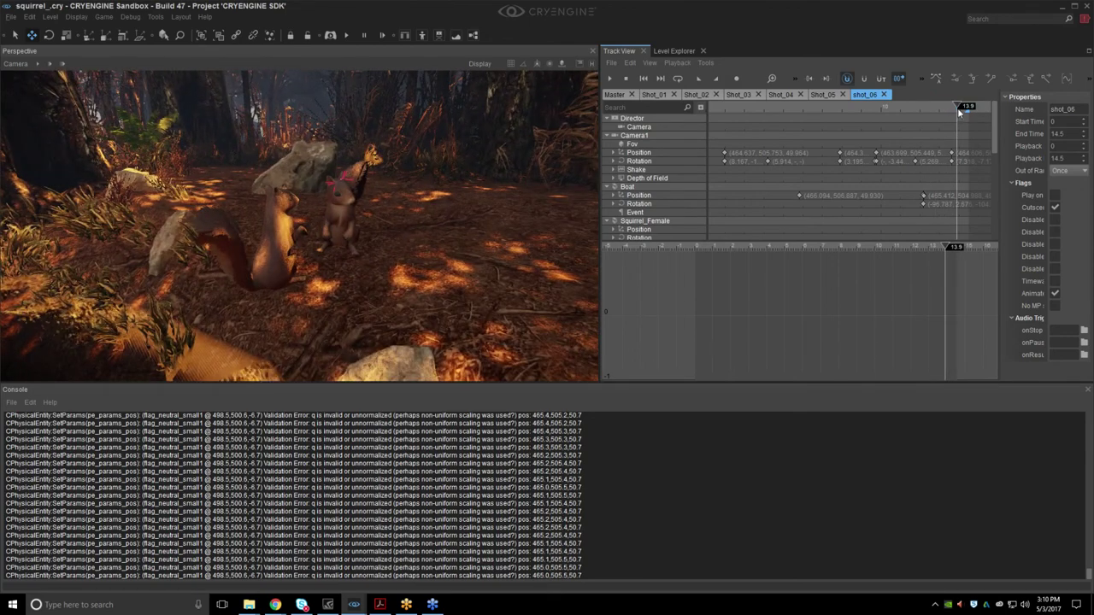
left_click_drag(941, 116, 966, 120)
left_click(621, 65)
left_click(629, 92)
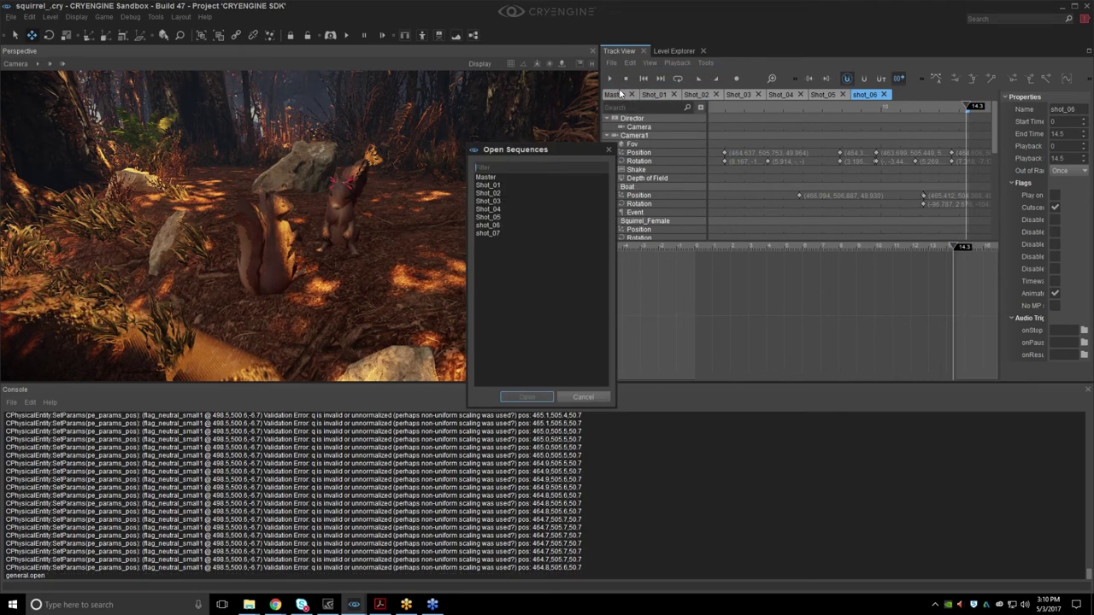
left_click(583, 397)
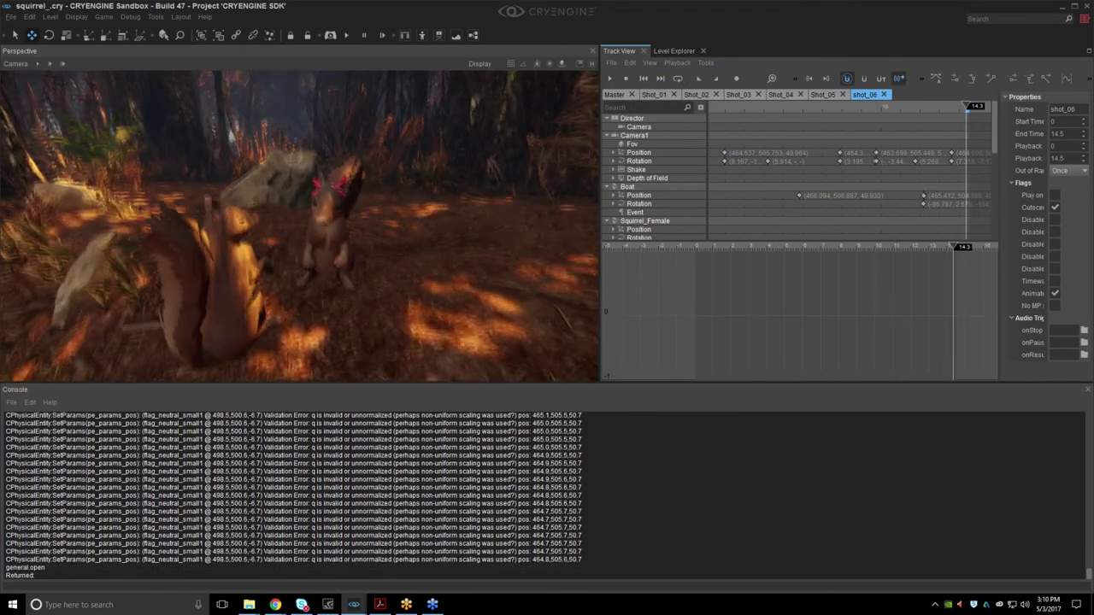
Frame the female squirrel's head, show the helpers and select her pink head ornament pieces AnimObject14 and AnimObject16.
scroll(234, 339, "down", 2)
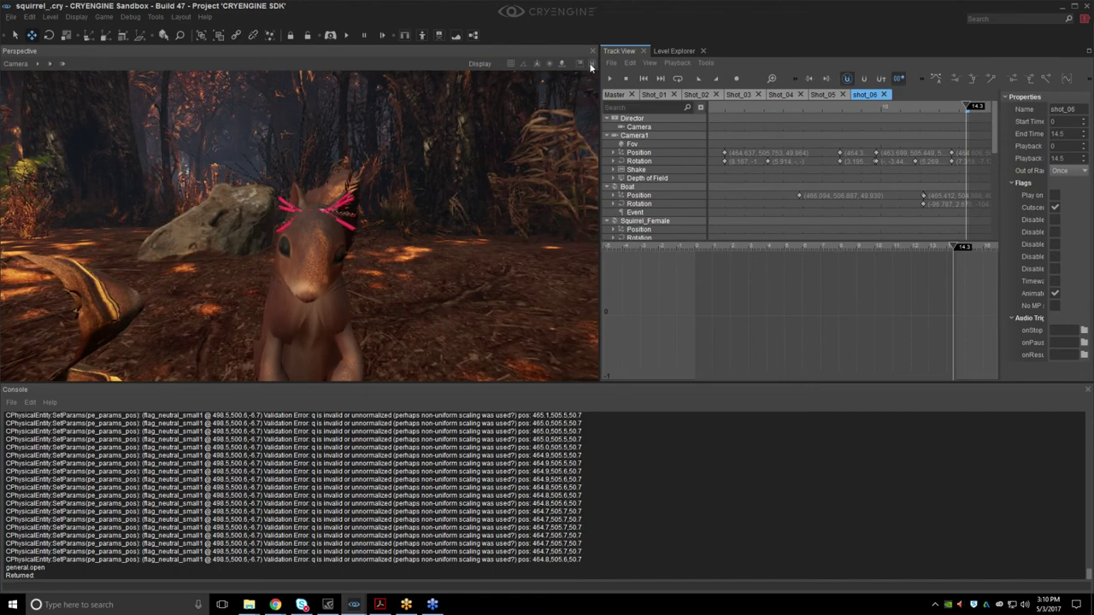
right_click_drag(413, 193, 416, 209)
middle_click_drag(413, 193, 397, 214)
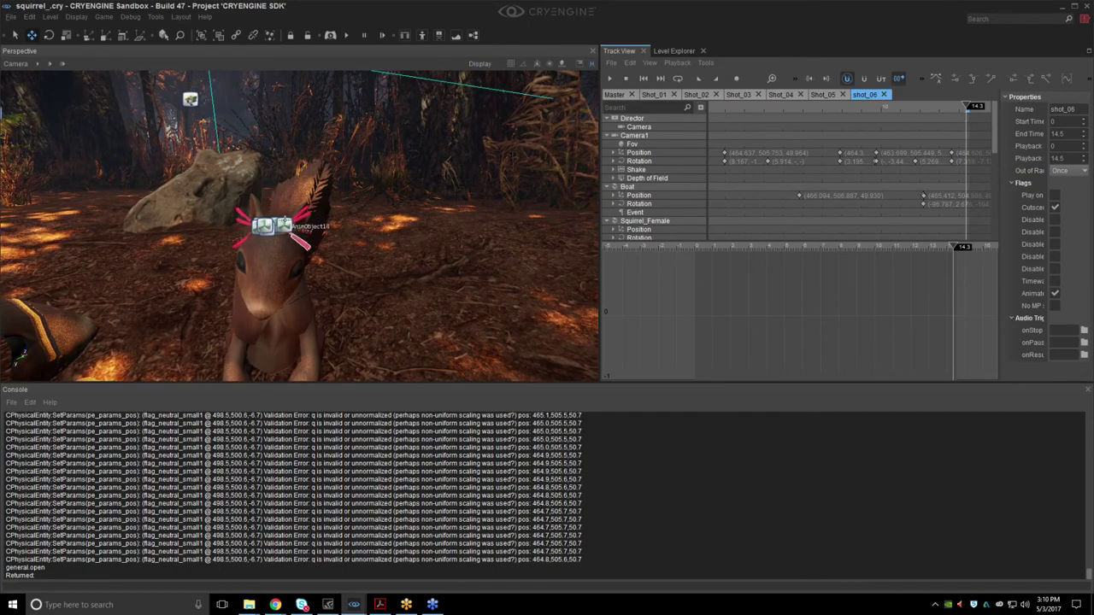
left_click(286, 225)
right_click_drag(325, 233, 323, 213)
left_click(332, 234)
left_click(330, 209)
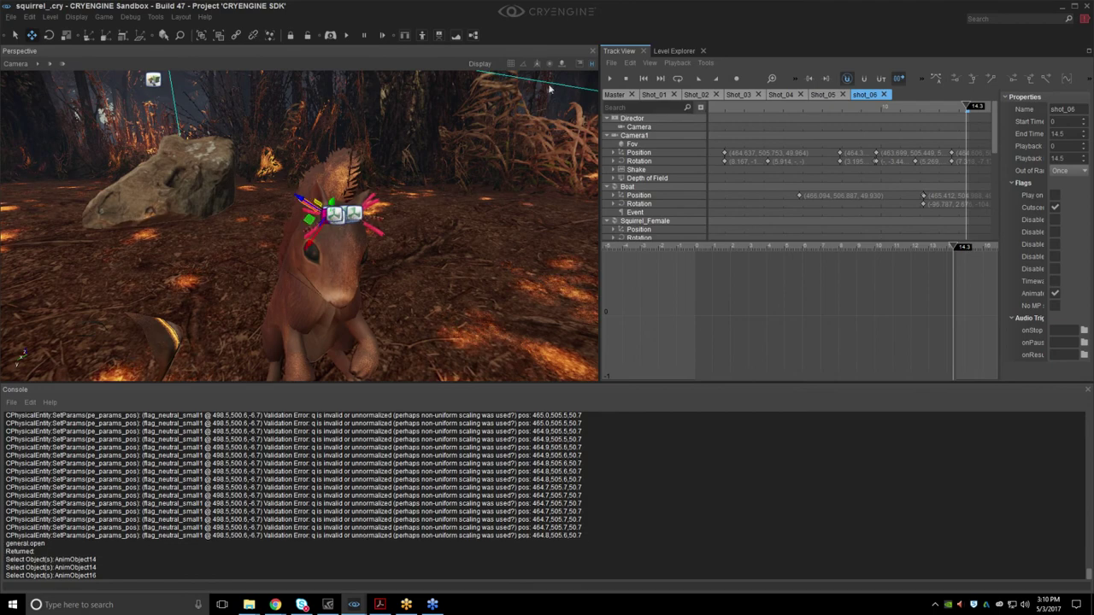
Hide the helpers and select the ornament pieces AnimObject16, AnimObject10 and AnimObject11 on the female squirrel's head.
left_click(594, 66)
left_click(431, 187)
right_click_drag(431, 187, 346, 174)
left_click(312, 188)
left_click(351, 206)
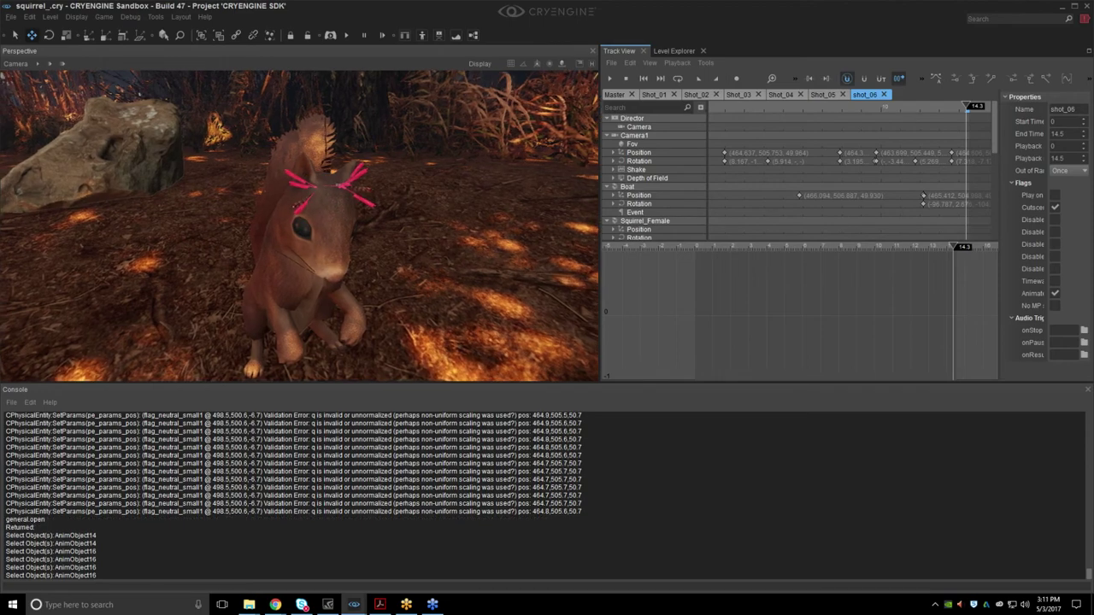
left_click(340, 185)
left_click(341, 186)
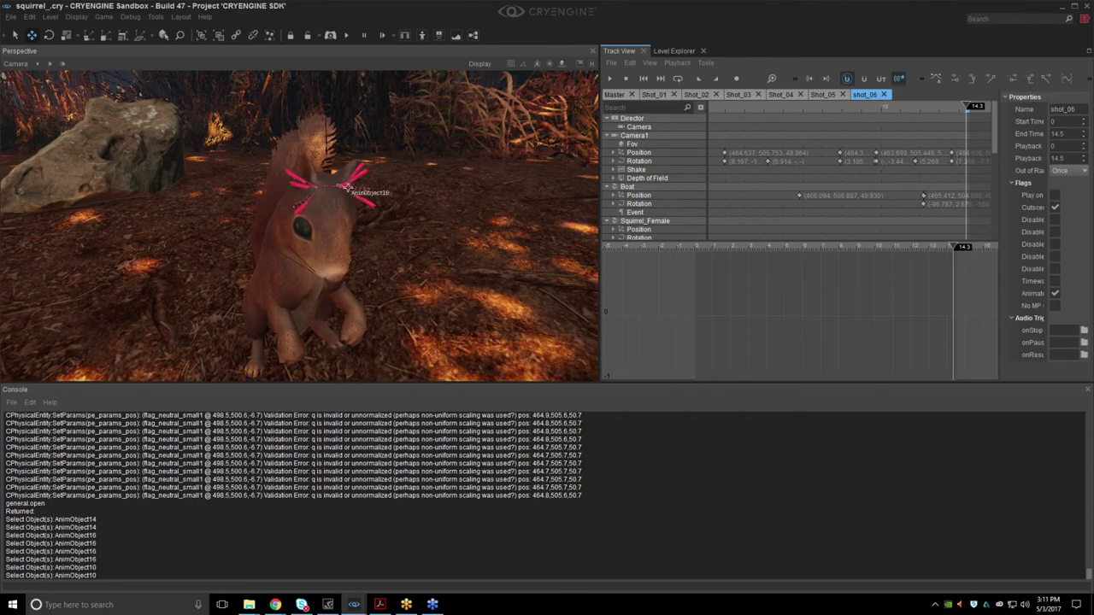
left_click(353, 170)
left_click(353, 171)
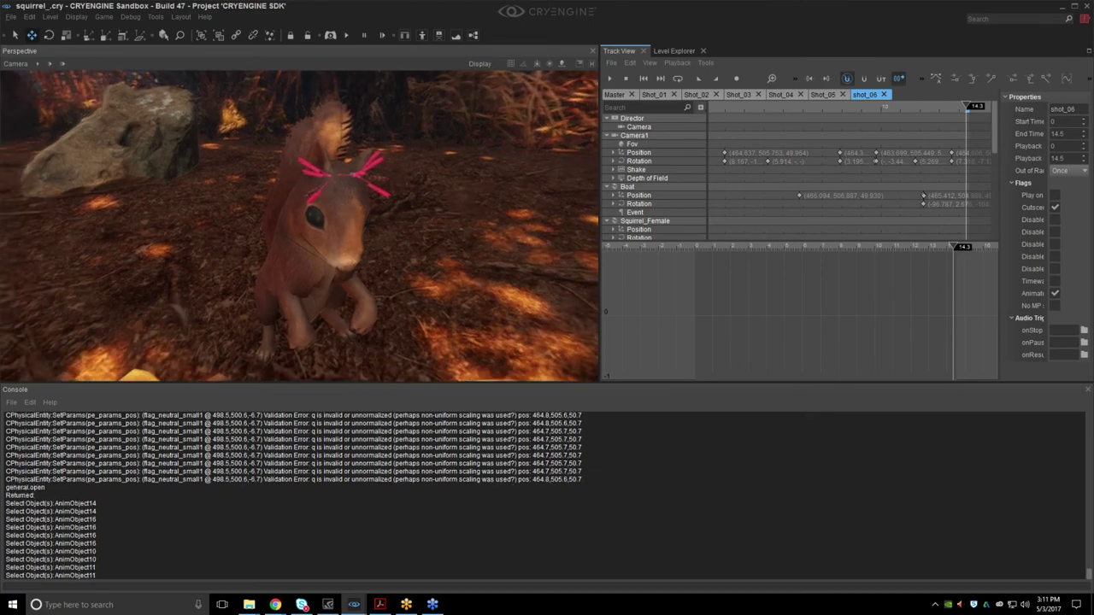
Frame both squirrels with the ornament piece deselected and scrub shot_06 back to about 13.4 s.
left_click(338, 183)
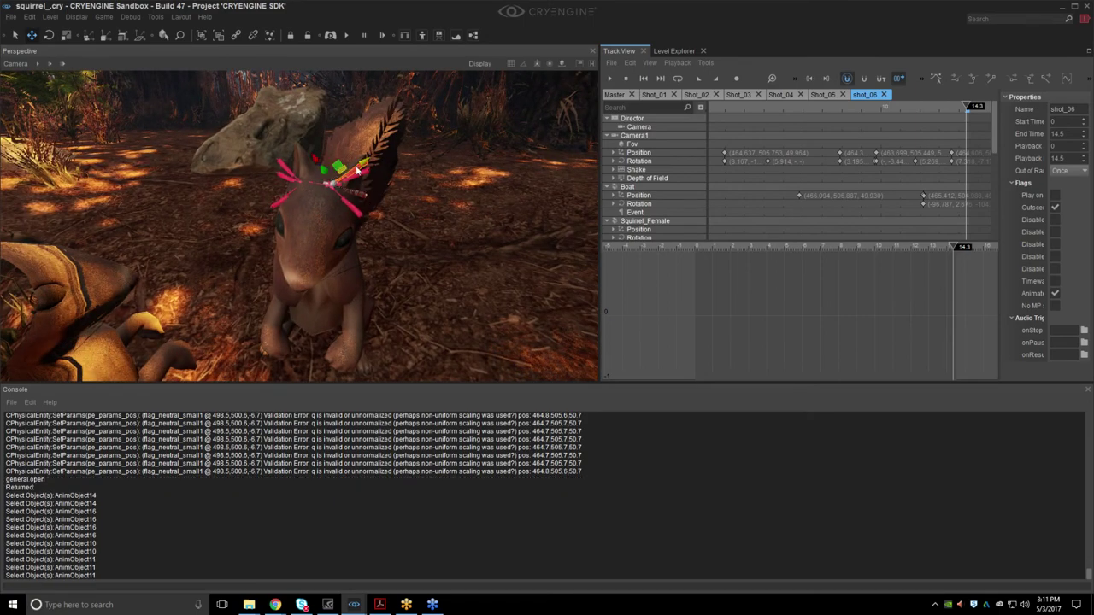
right_click_drag(344, 201, 425, 232)
left_click(451, 240)
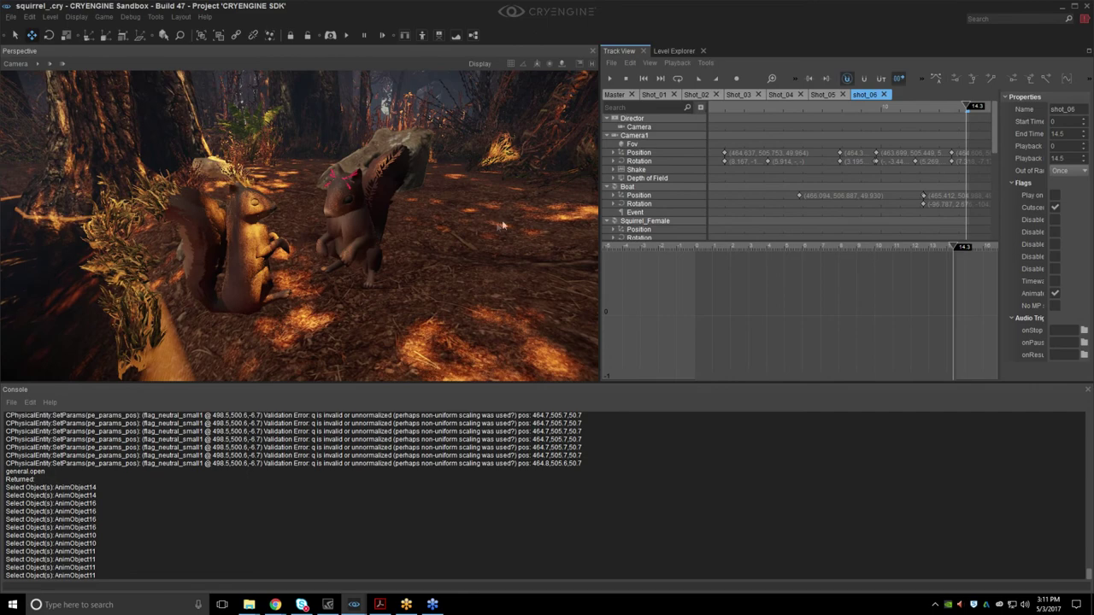
left_click_drag(967, 106, 917, 120)
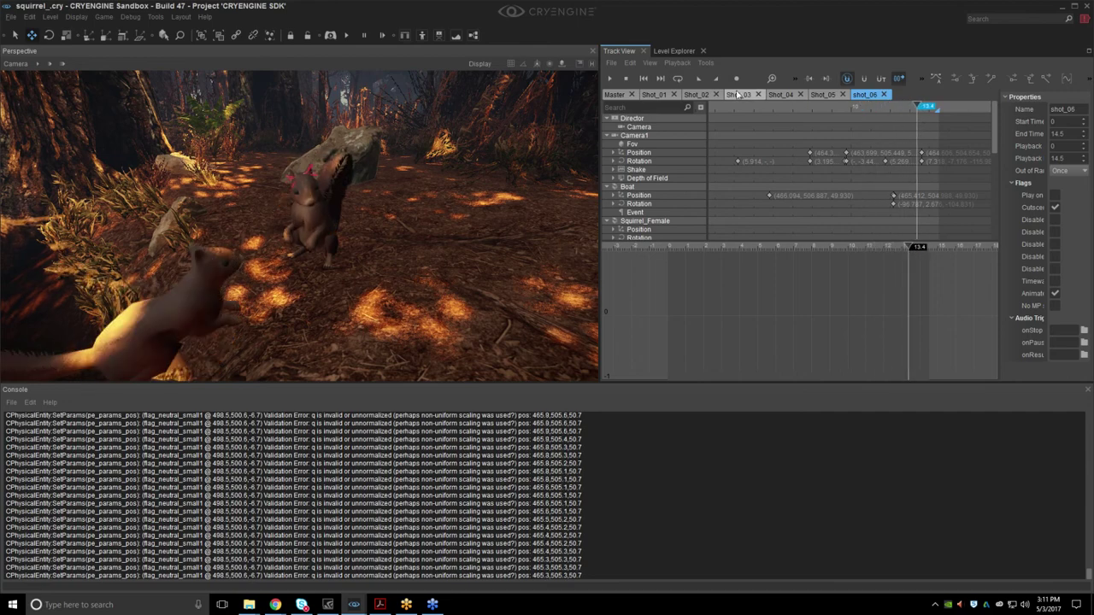
Open the shot_07 sequence in Track View.
left_click(612, 63)
left_click(628, 94)
left_click(608, 151)
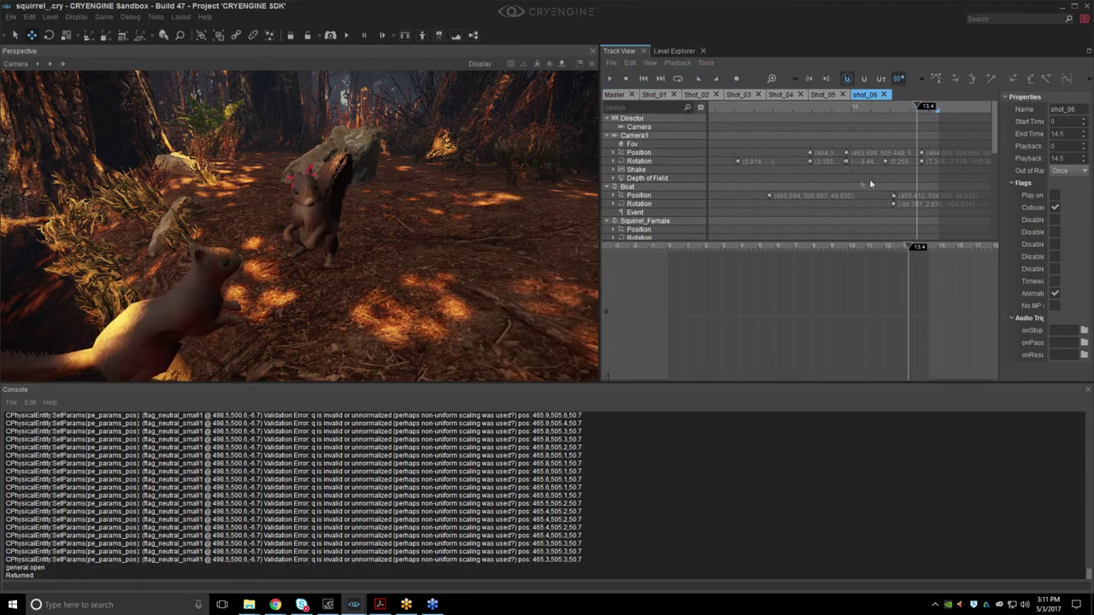
left_click_drag(994, 144, 980, 237)
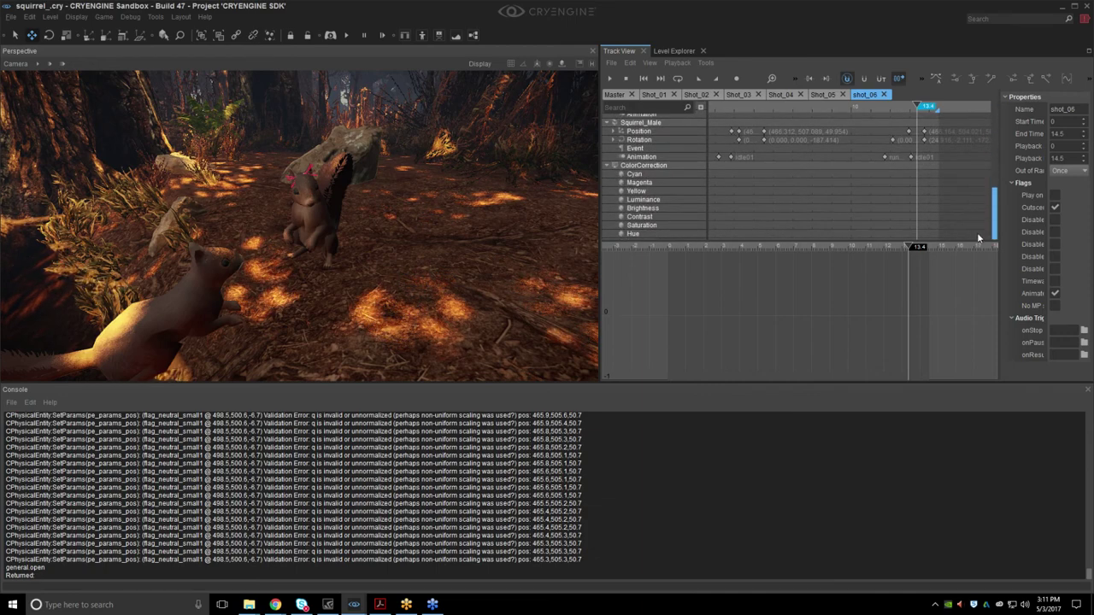
left_click(612, 64)
left_click(629, 92)
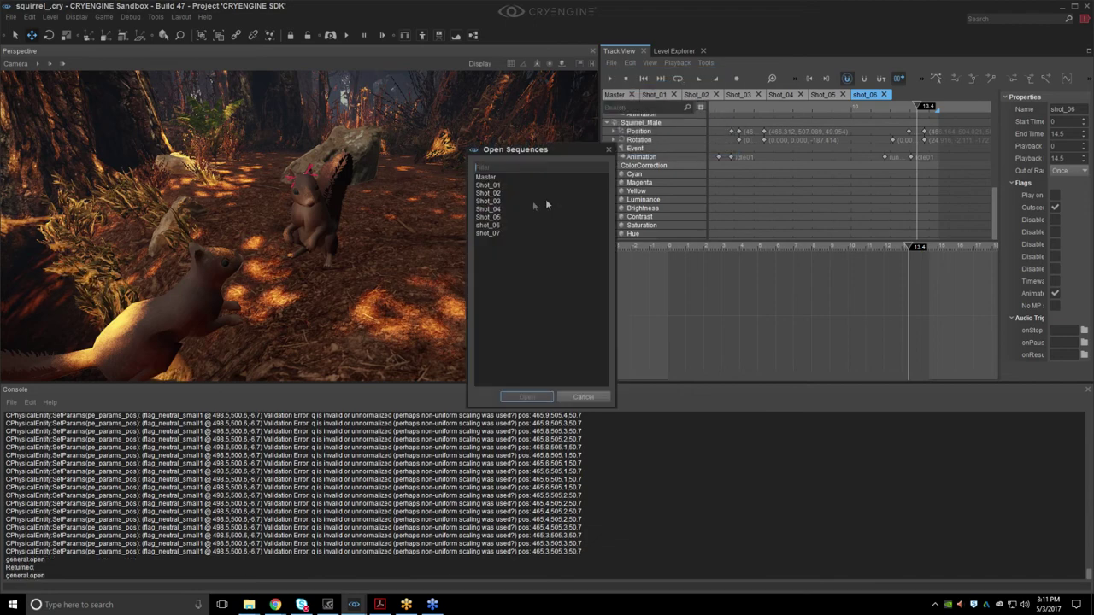
left_click(525, 398)
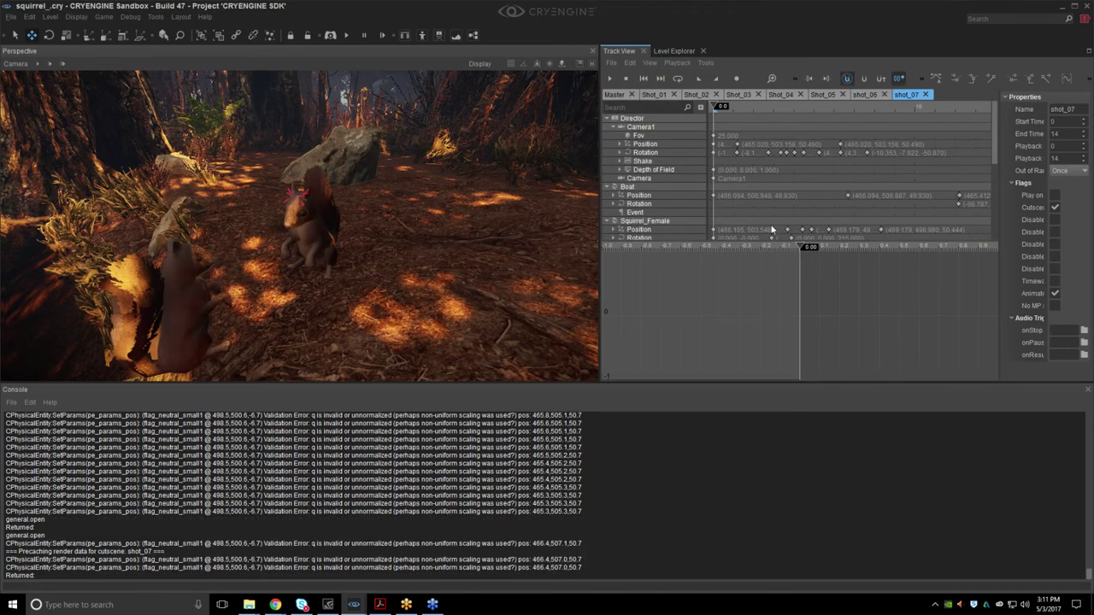
Examine shot_07's boat, squirrel and Camera1 tracks and select the Director's Camera track with its starting key.
left_click_drag(997, 147, 995, 242)
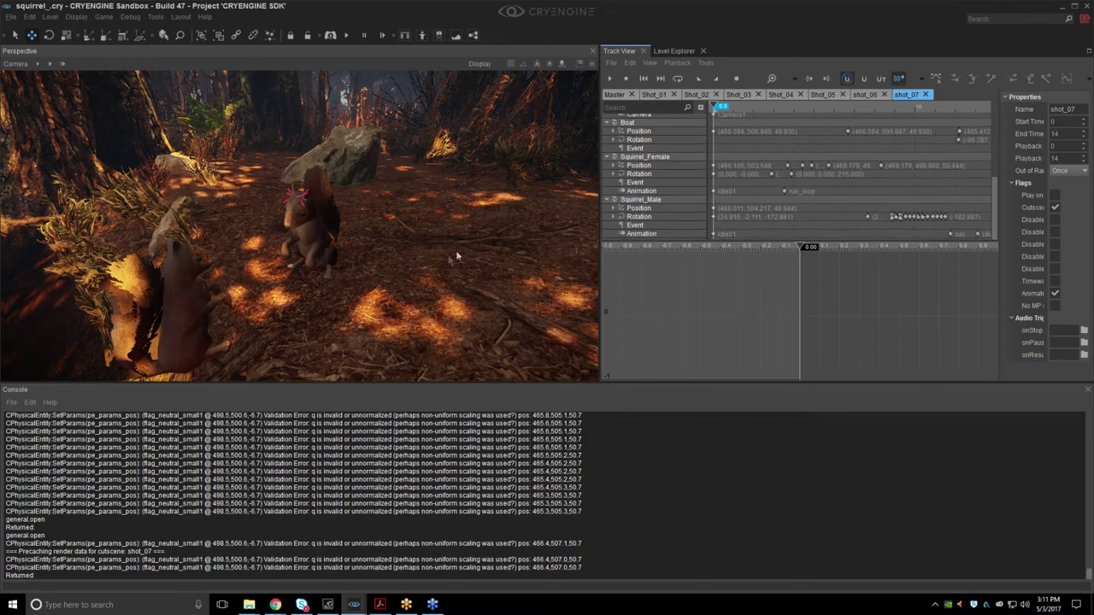
mouse_move(457, 256)
right_mouse_down()
mouse_move(282, 255)
mouse_move(397, 281)
mouse_move(415, 275)
mouse_move(402, 267)
mouse_move(454, 251)
right_mouse_up()
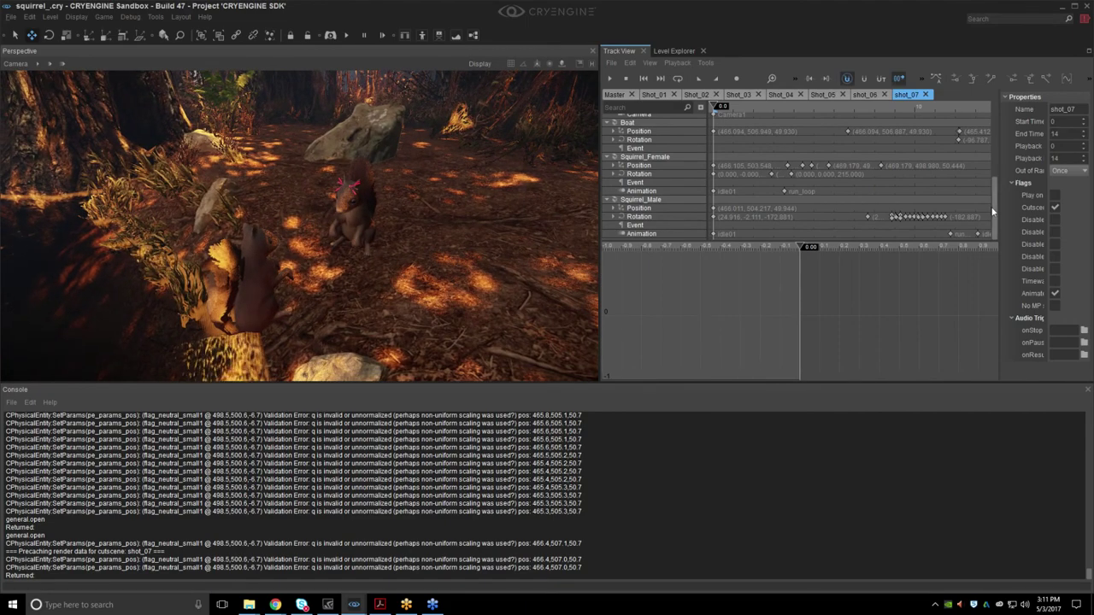
left_click_drag(993, 210, 1007, 129)
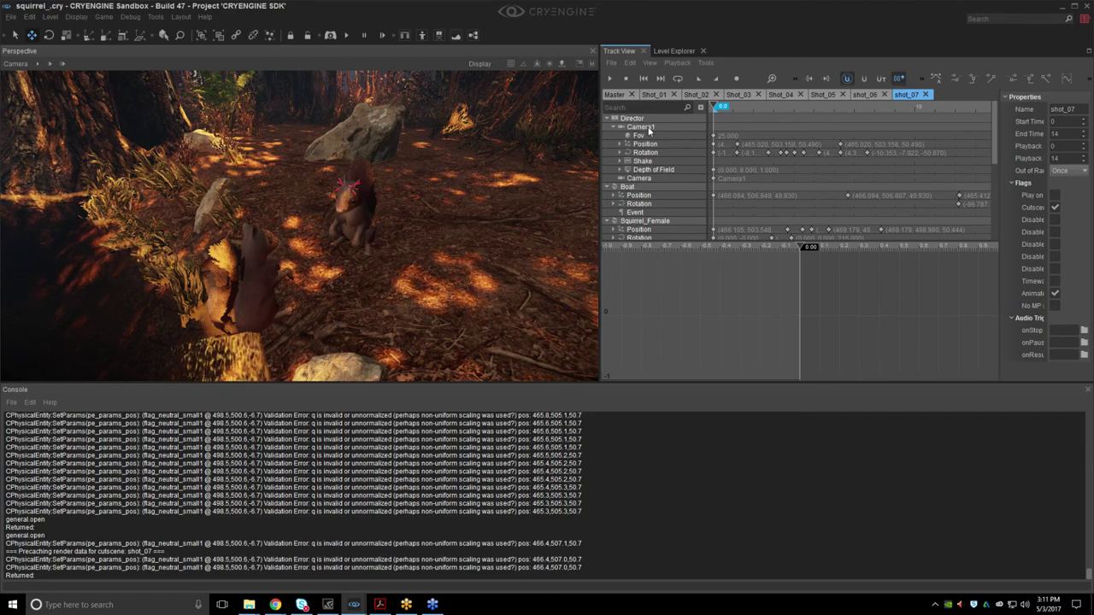
left_click(651, 178)
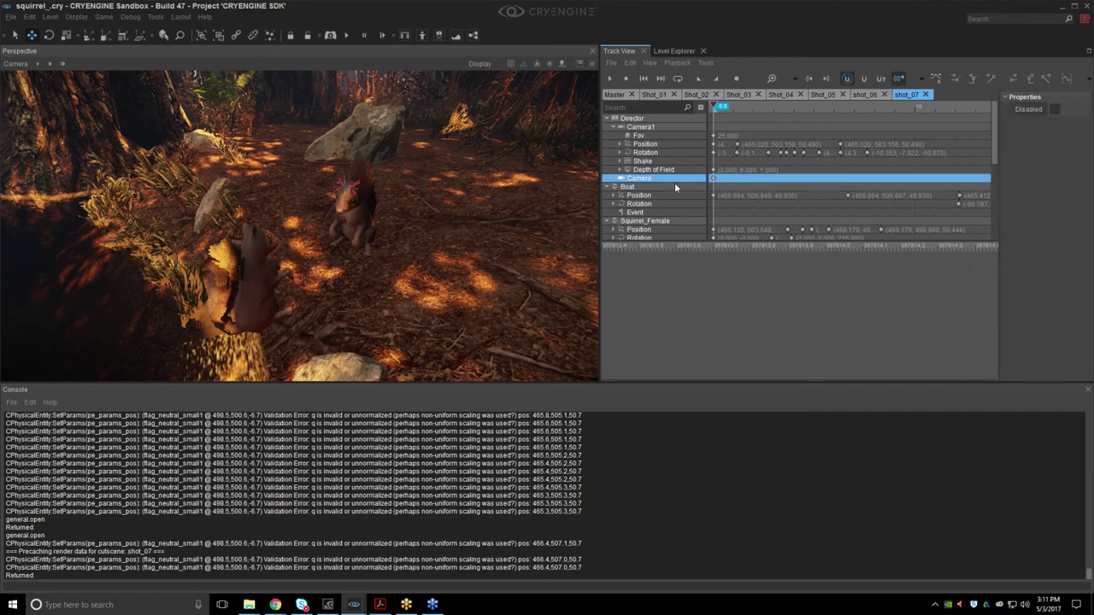
left_click(725, 180)
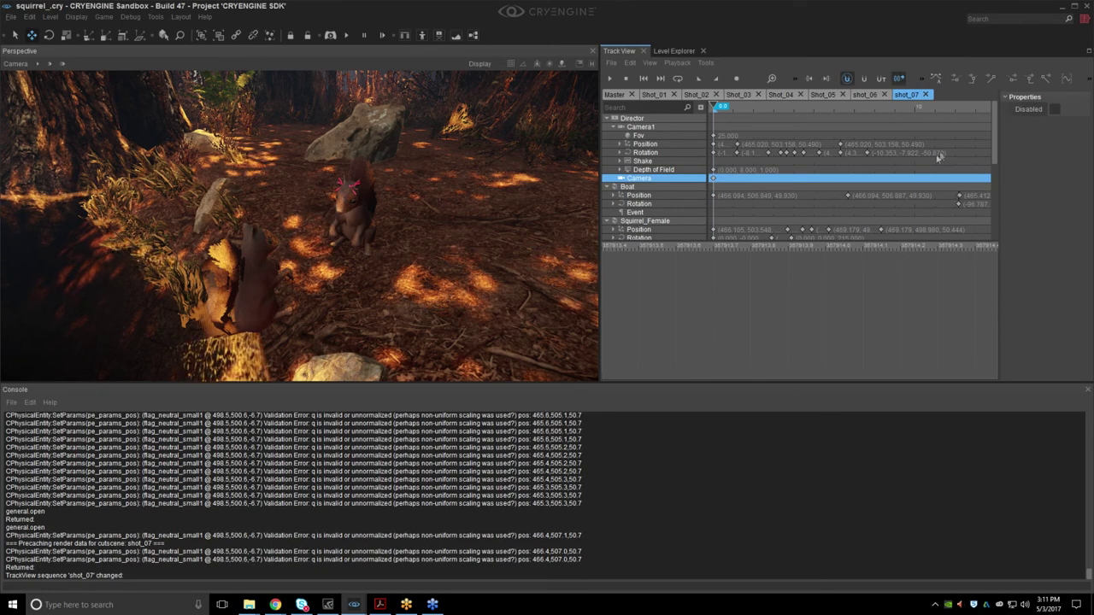
scroll(786, 205, "down", 3)
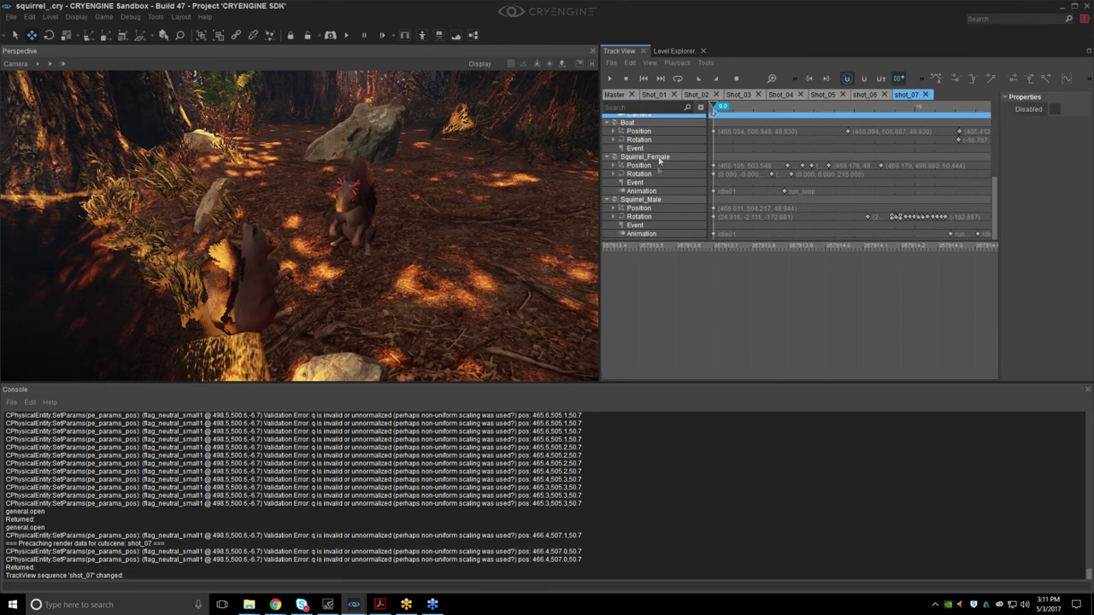
Select Squirrel_Female and then Squirrel_Male in the viewport from their shot_07 track nodes.
left_click(665, 158)
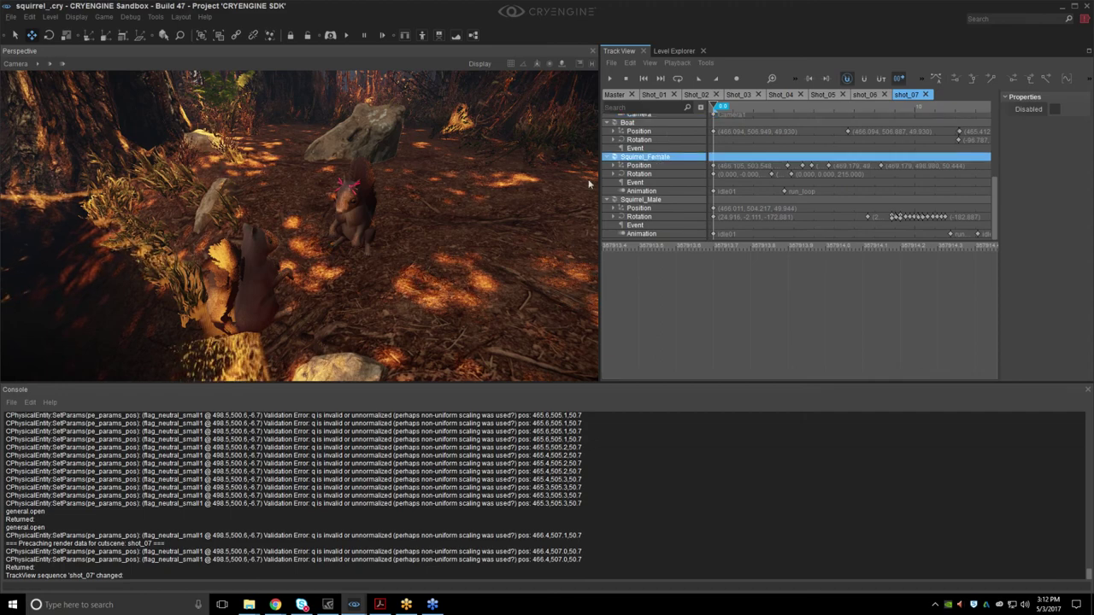
right_click(662, 161)
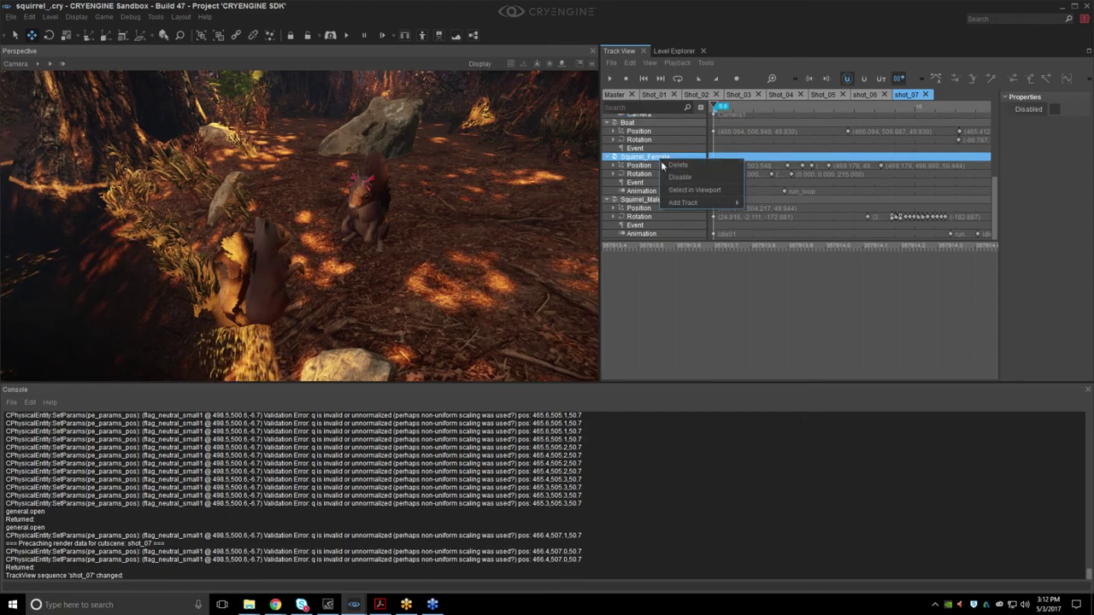
left_click(682, 189)
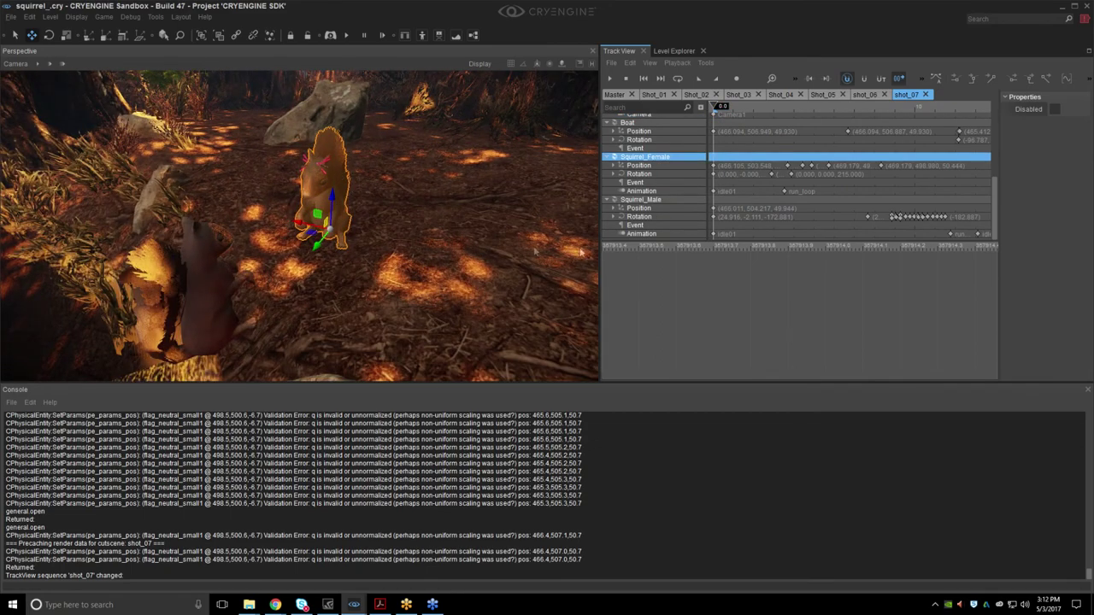
left_click(632, 199)
right_click(632, 199)
left_click(654, 226)
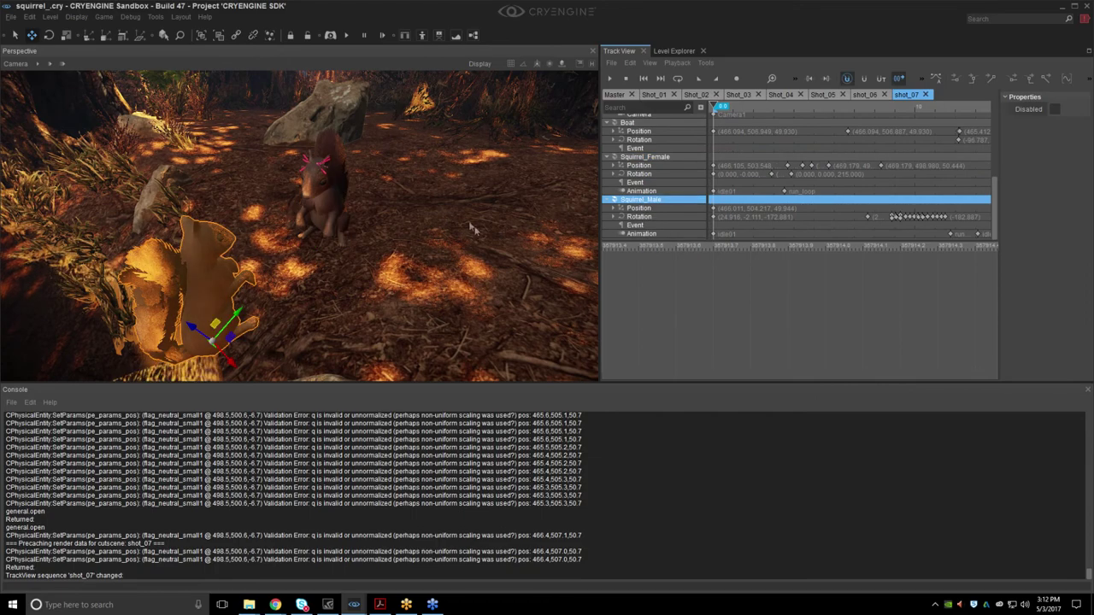
Play shot_07 to about 6.9 s and examine the male squirrel left sitting on the bank.
right_click_drag(295, 205, 328, 197)
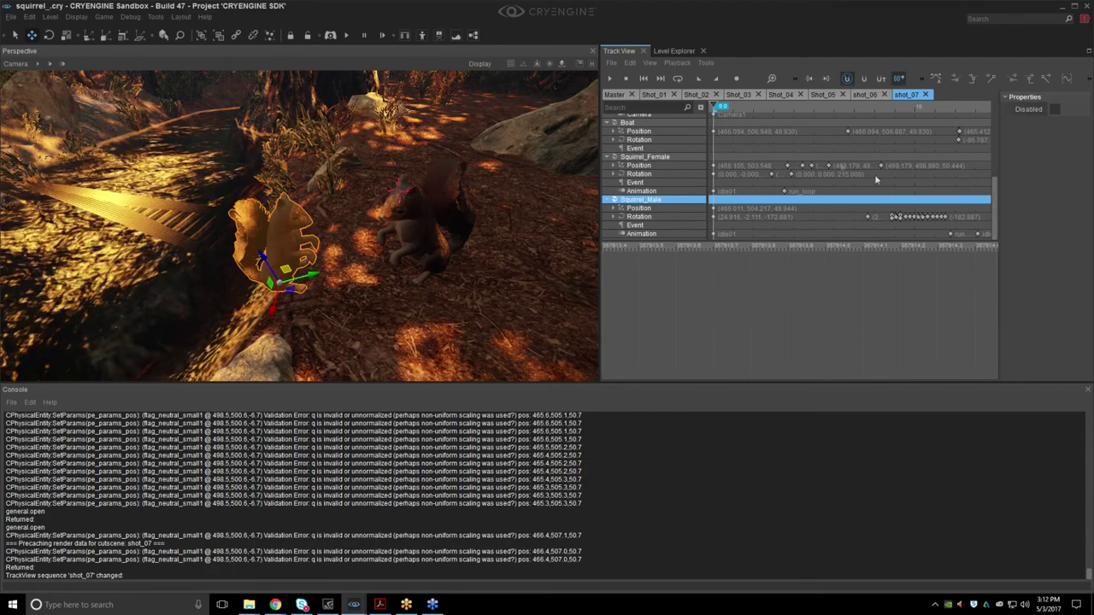
left_click(611, 79)
right_click_drag(471, 253, 495, 249)
left_click(471, 253)
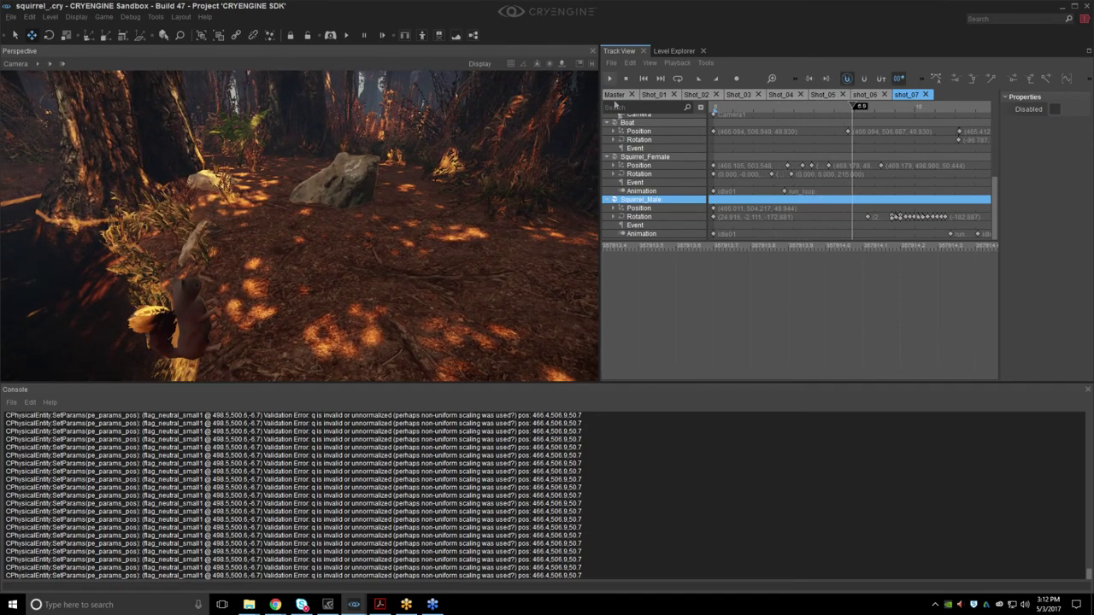
right_click_drag(434, 244, 460, 255)
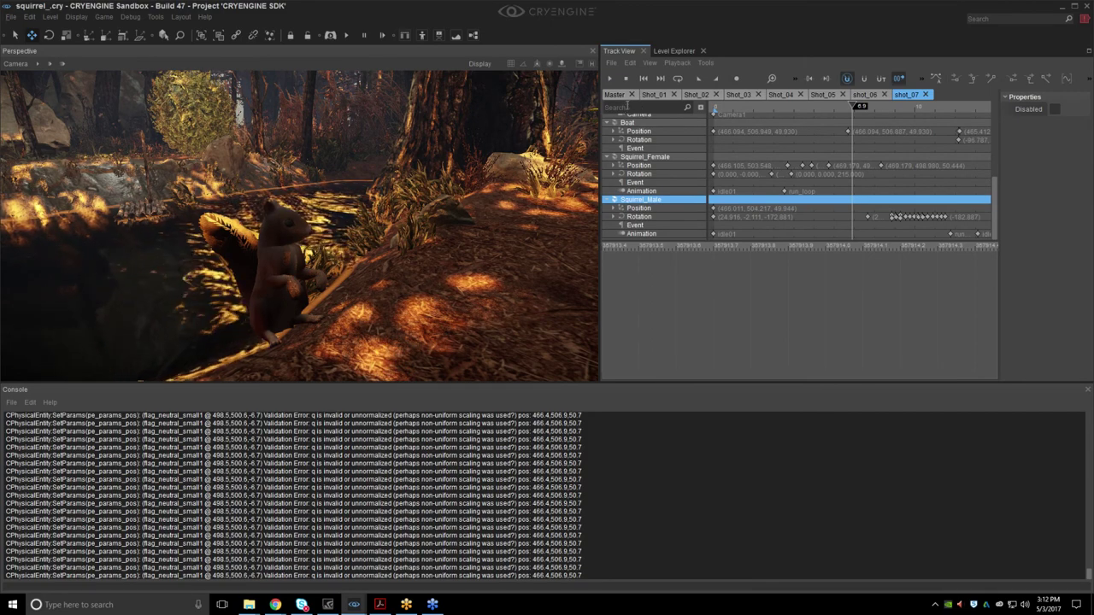
right_click_drag(472, 289, 489, 267)
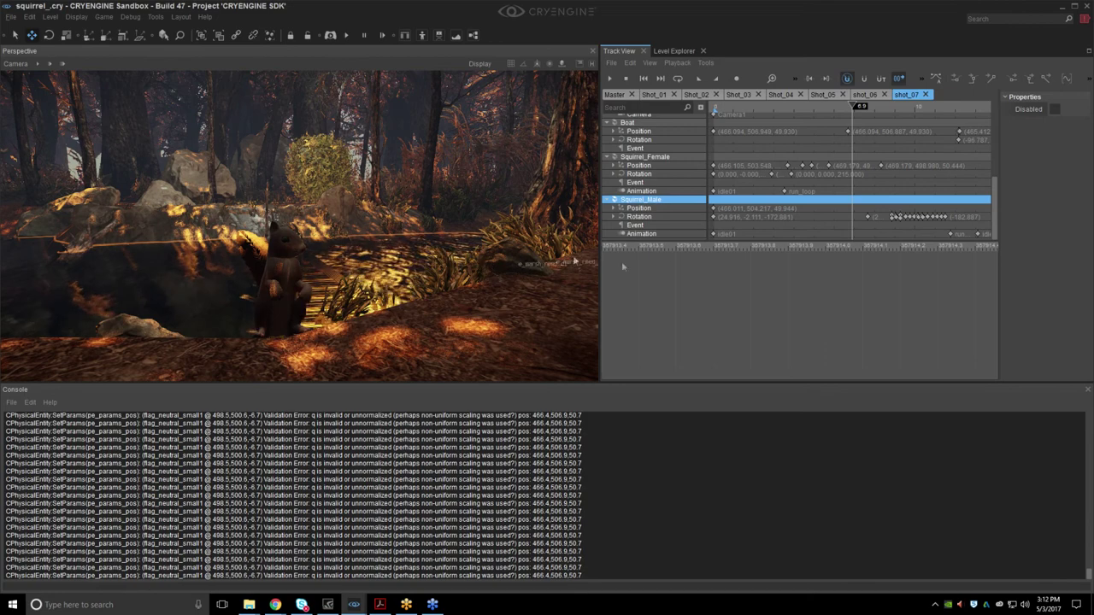
Switch from Master to the Shot_02 sequence and look through Camera1 in the viewport.
left_click(623, 96)
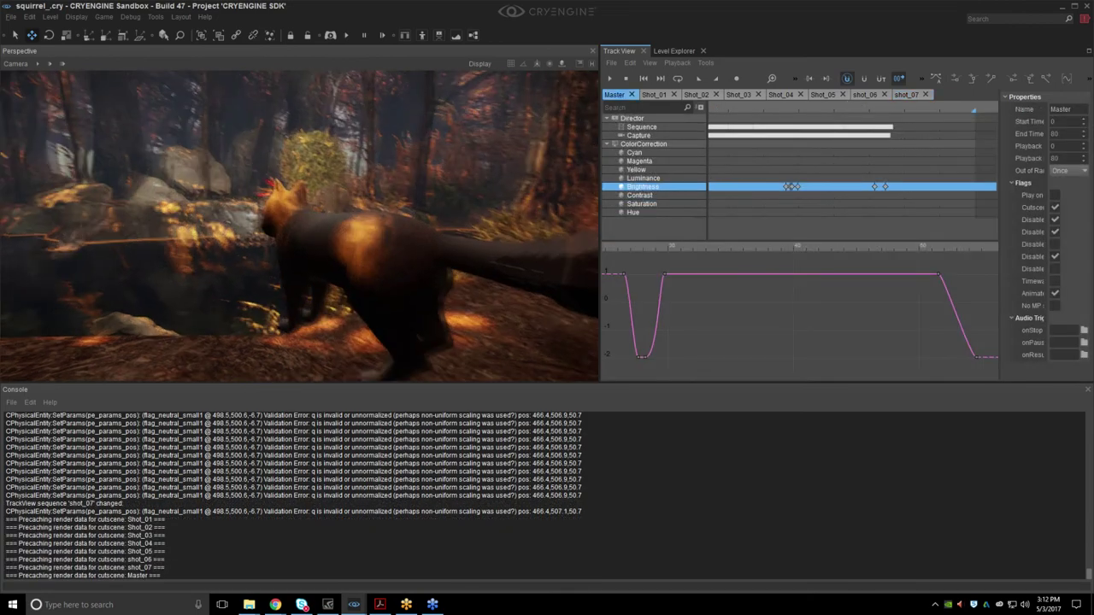
left_click(696, 94)
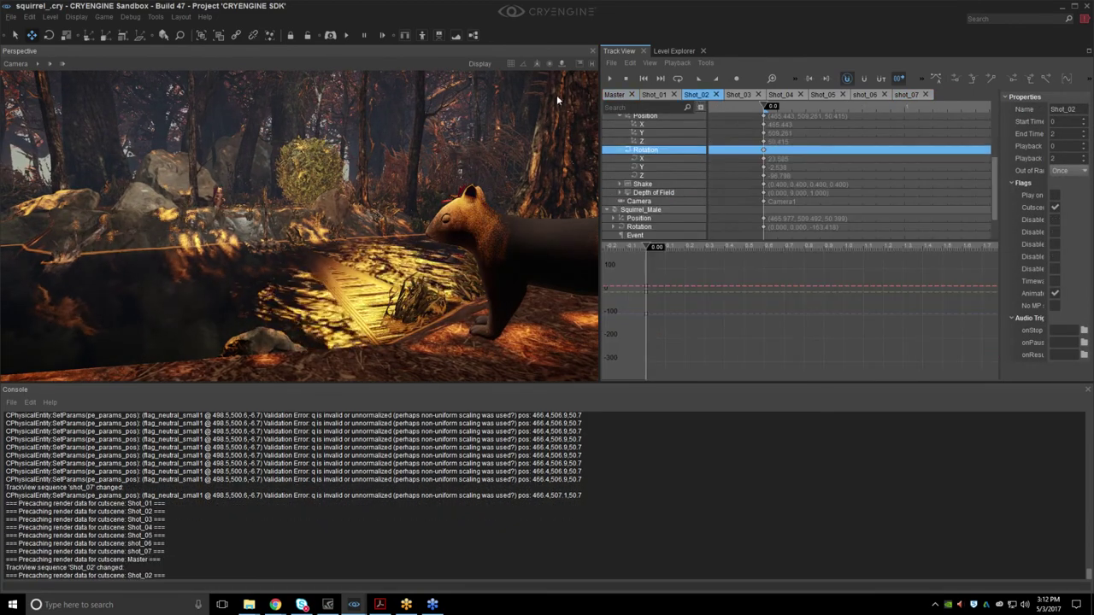
left_click(17, 64)
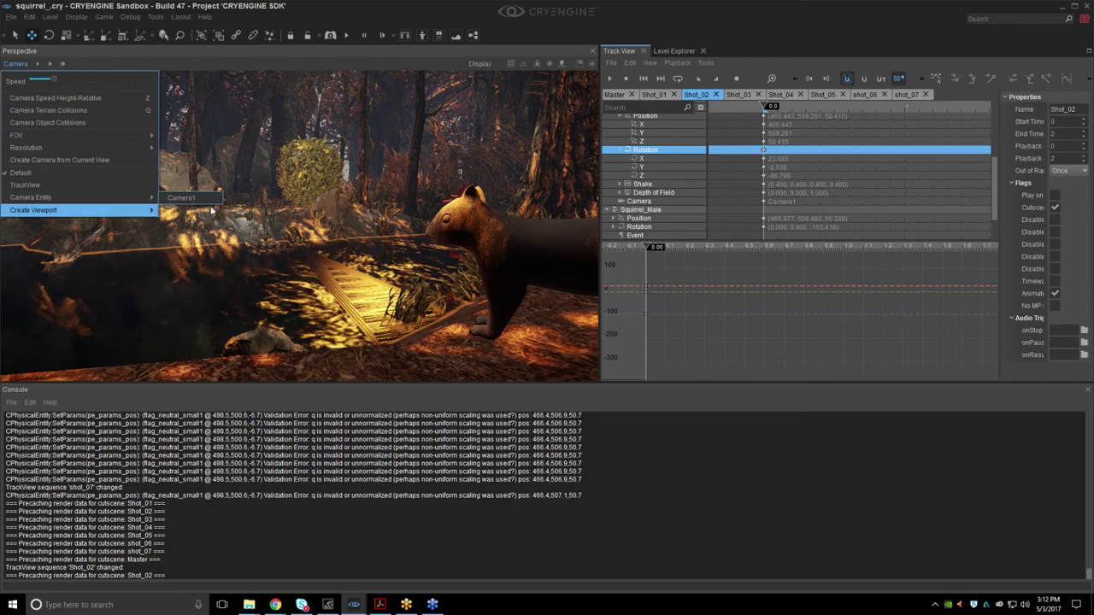
mouse_move(141, 196)
left_click(183, 197)
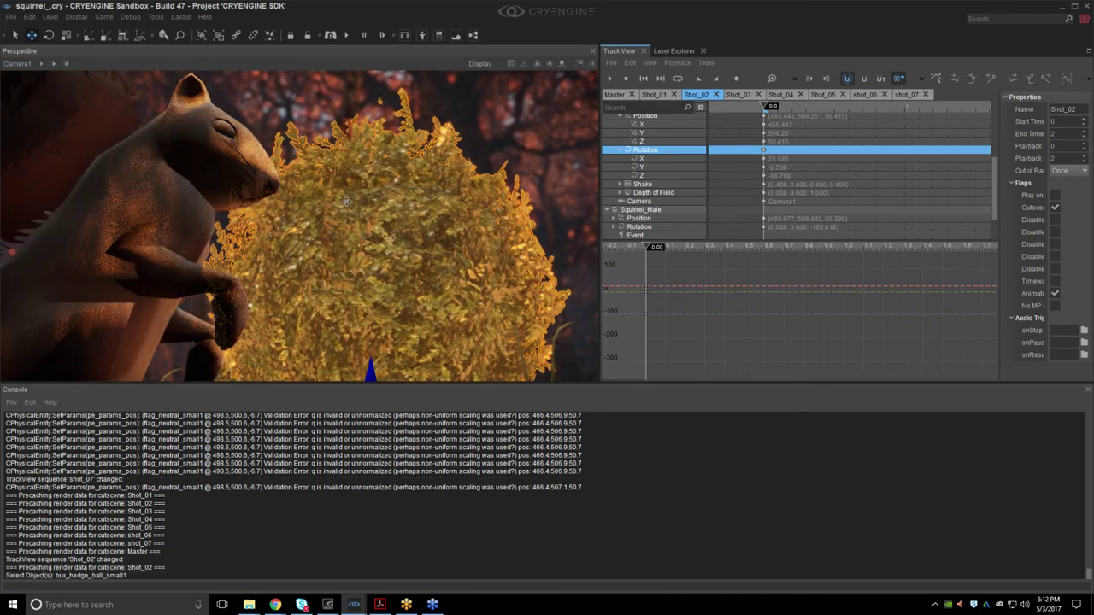
Open the Environment Editor and set the sun color at 12.5 to blue-violet #5542e7.
left_click(162, 17)
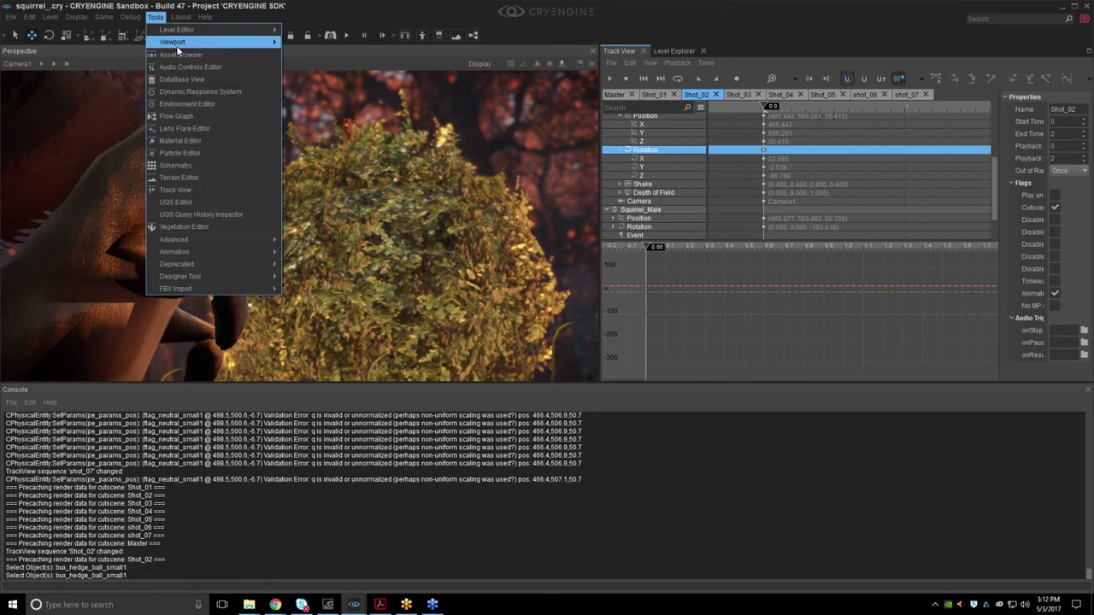
mouse_move(214, 29)
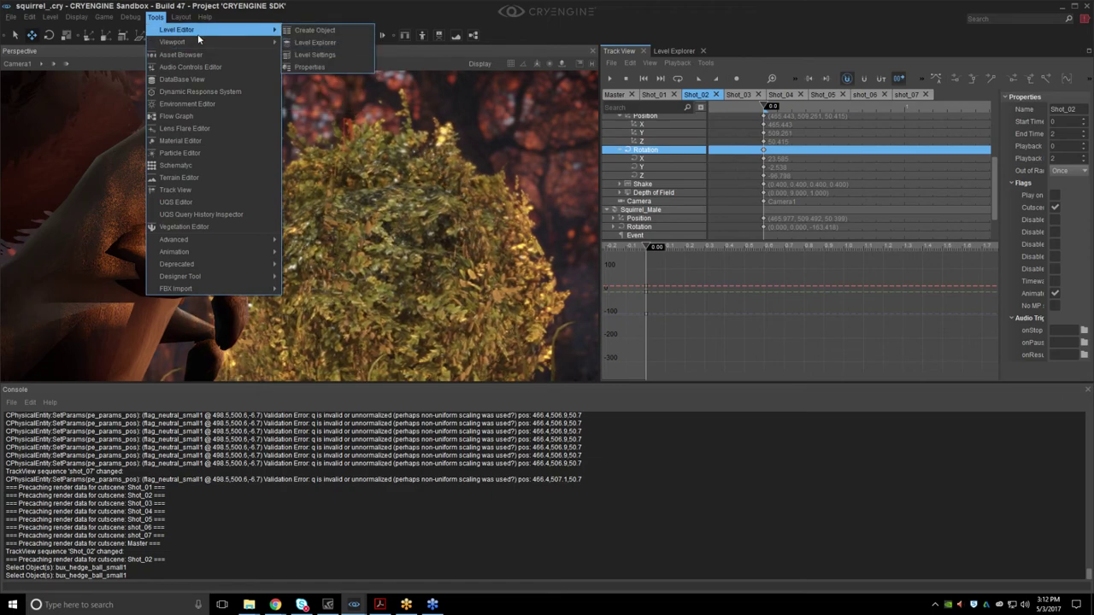
left_click(188, 104)
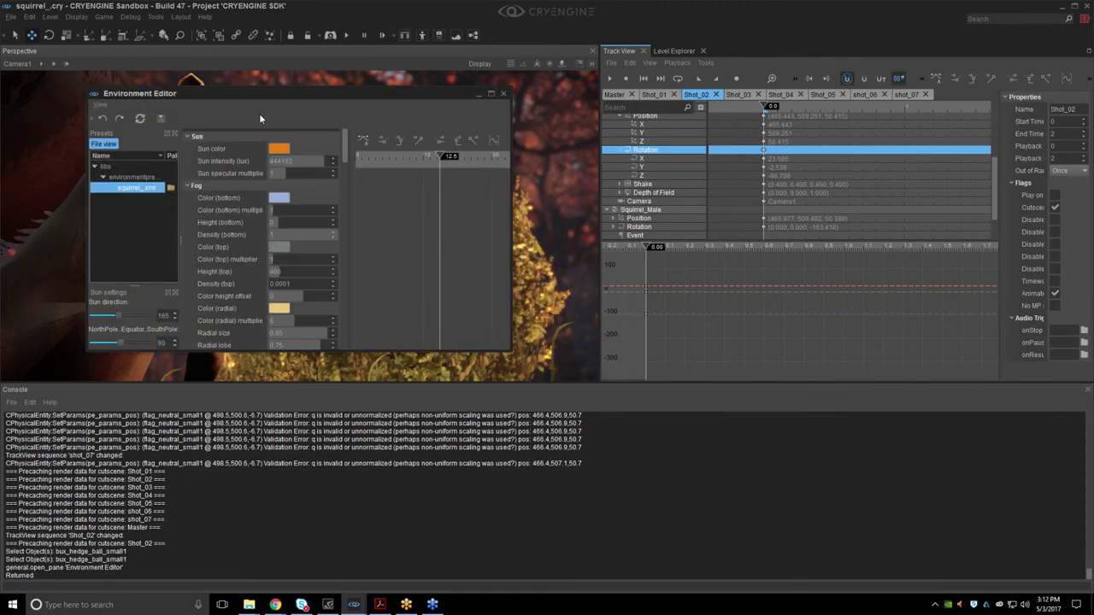
left_click_drag(259, 113, 615, 288)
left_click(634, 325)
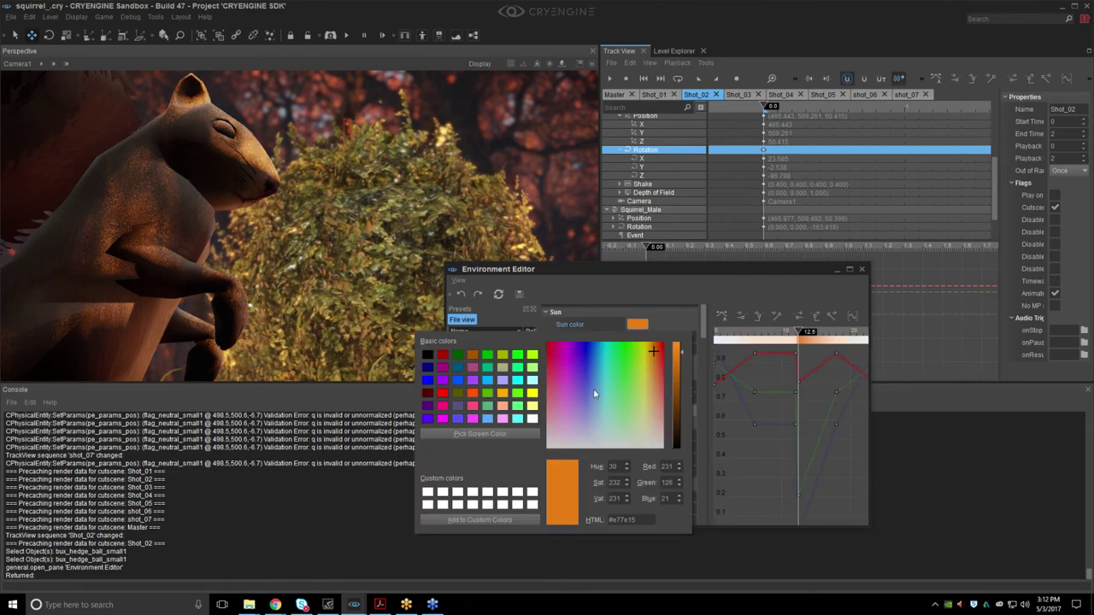
left_click_drag(595, 394, 586, 384)
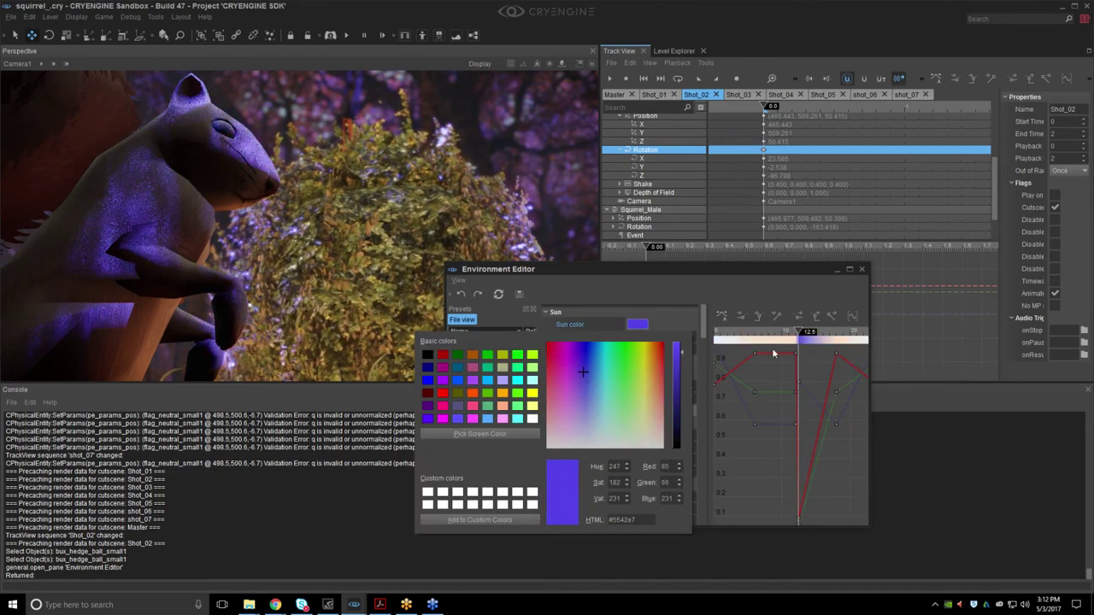
Move the environment time to before 5 and darken the sun color there to #59534e.
mouse_move(773, 334)
left_mouse_down()
mouse_move(737, 336)
mouse_move(746, 339)
left_mouse_up()
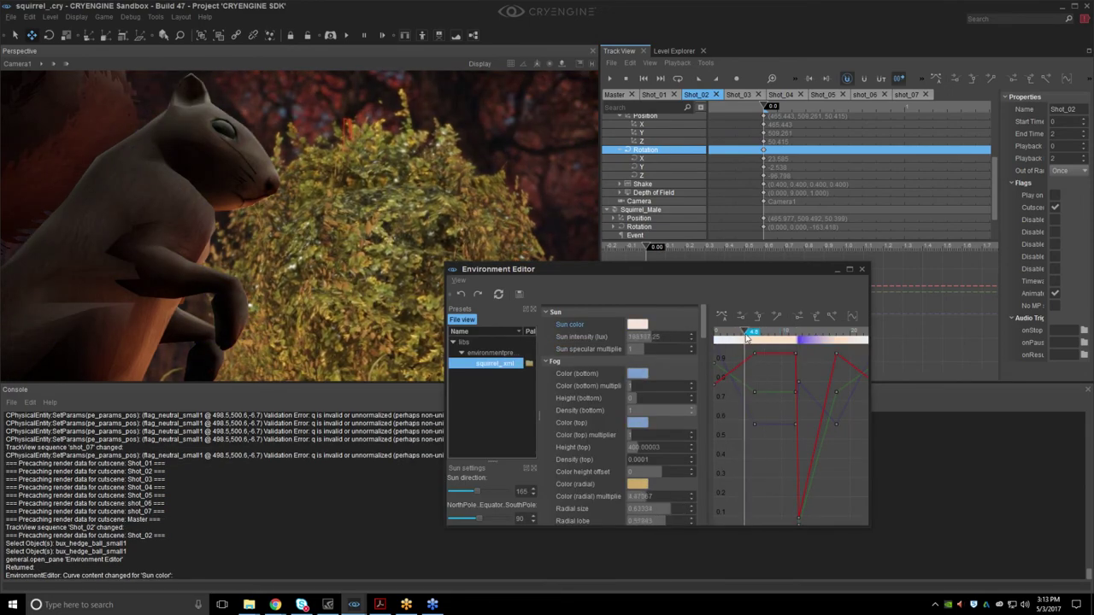
left_click(637, 324)
left_click(675, 413)
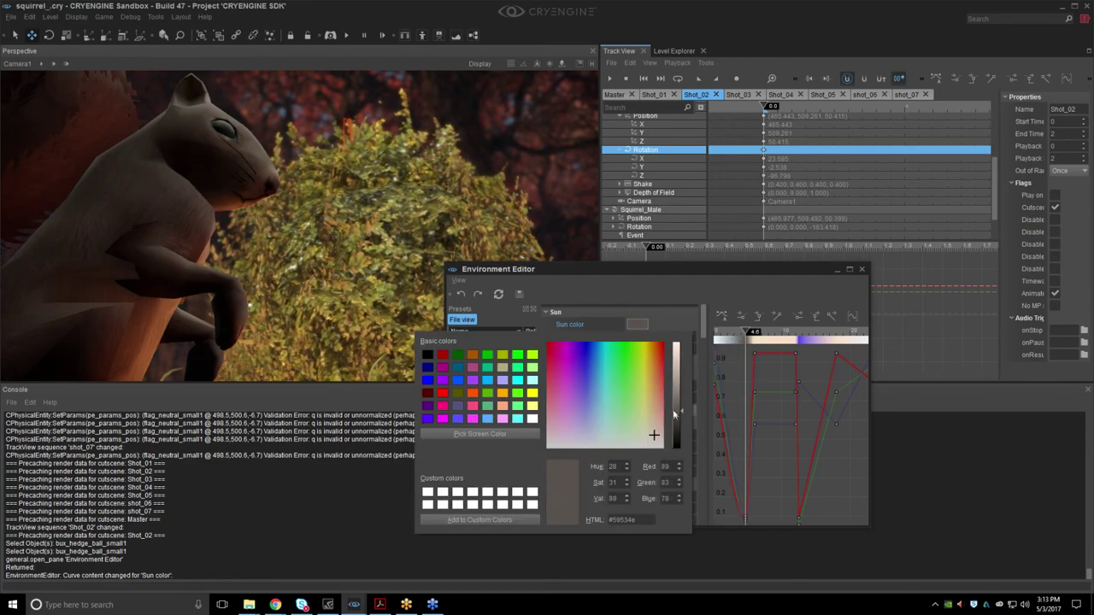
Close the Environment Editor and return the viewport to the default camera.
left_click(706, 296)
left_click(863, 271)
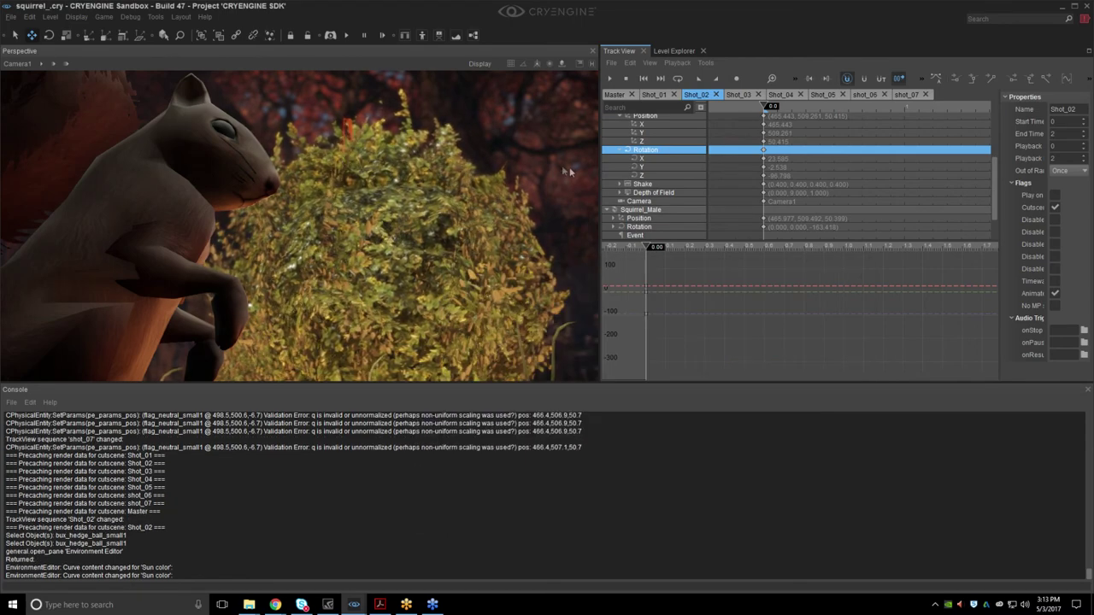
left_click(32, 64)
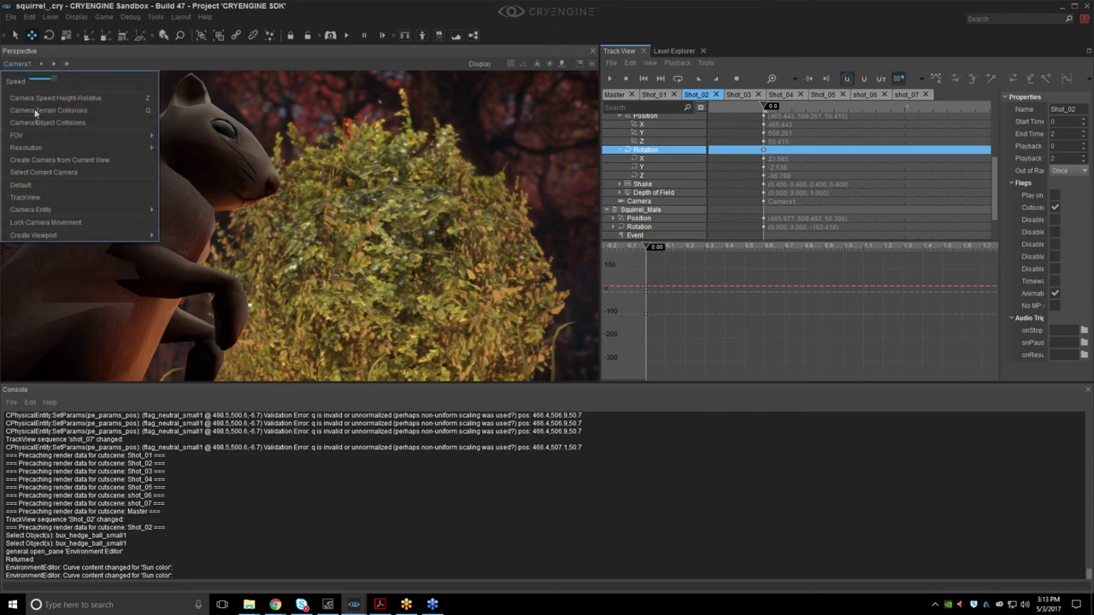
left_click(37, 183)
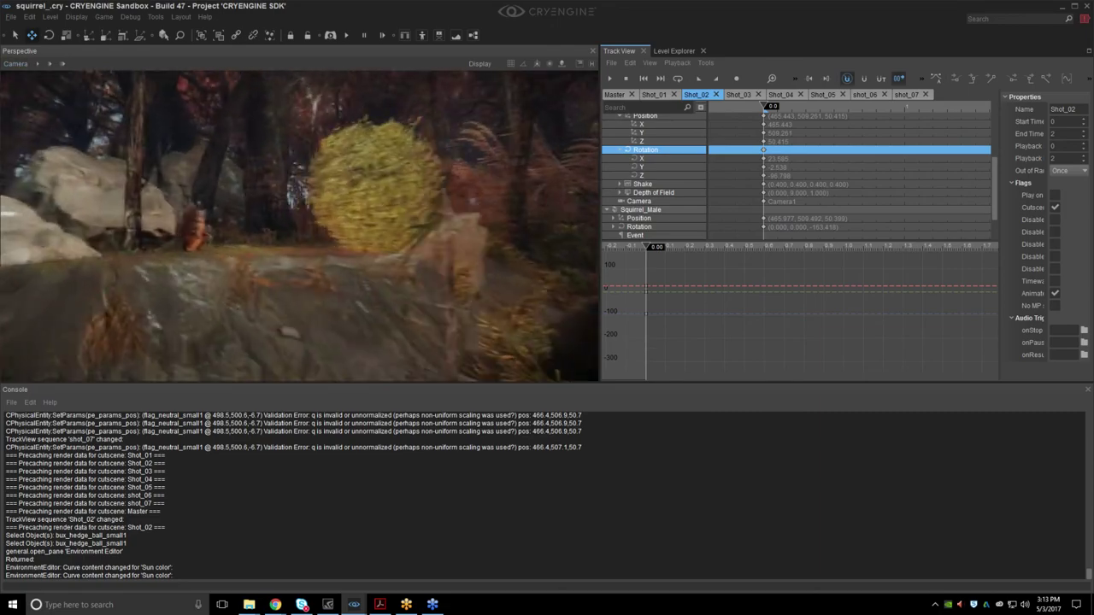
Show the viewport helpers and select the light entity hanging above the squirrel and the hedge ball.
left_click(592, 63)
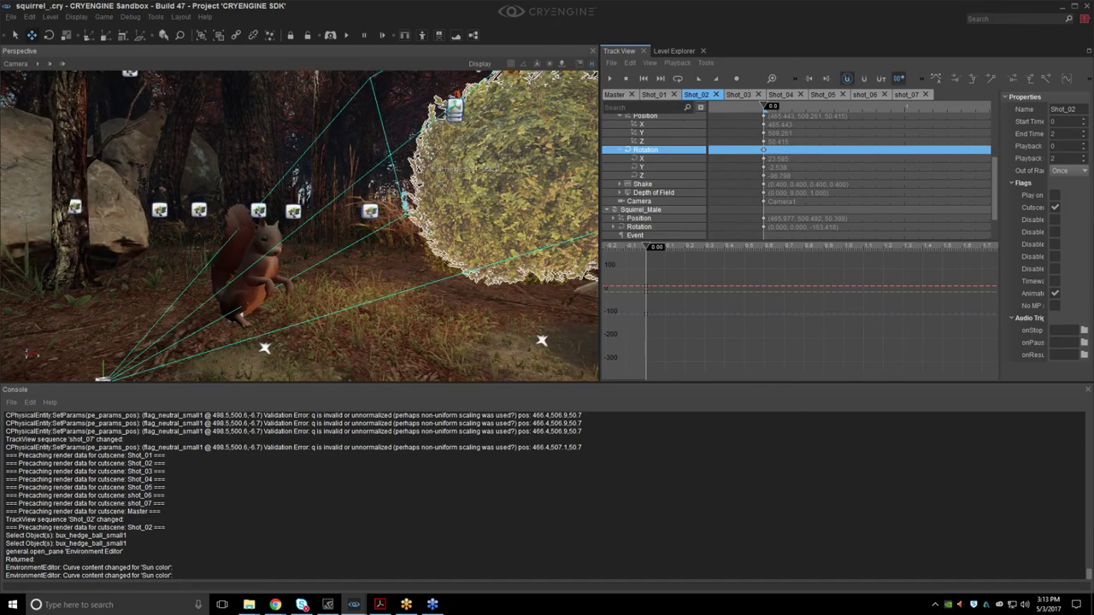
key("s")
mouse_move(312, 145)
right_mouse_down()
mouse_move(312, 209)
mouse_move(282, 132)
mouse_move(300, 128)
right_mouse_up()
key("s")
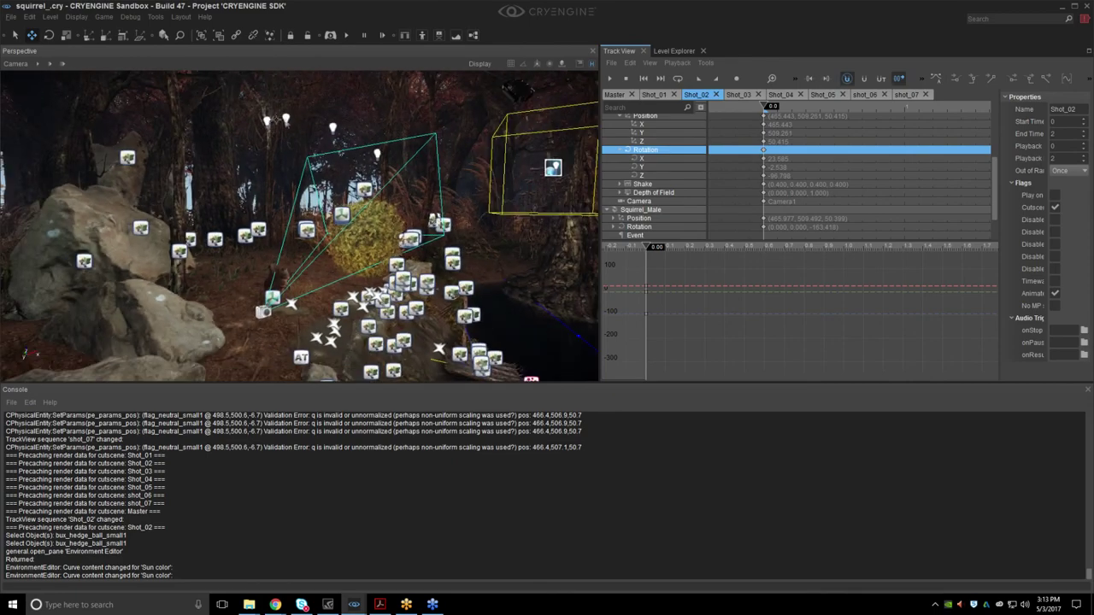
left_click(288, 119)
Open the selected light's entity properties, turn off its Active option, and close the properties window.
left_click(154, 18)
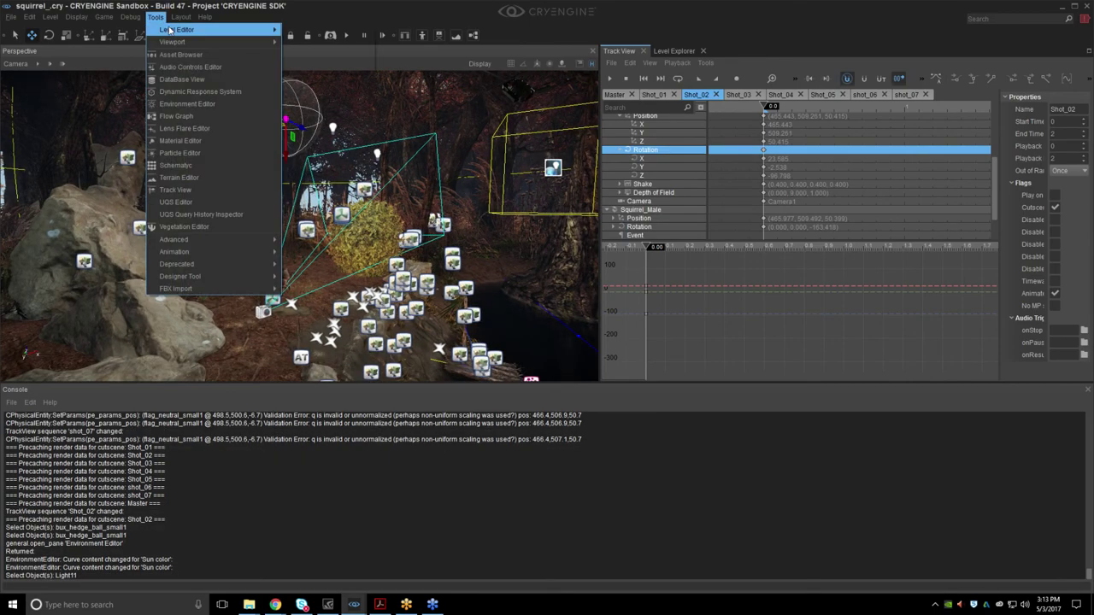
mouse_move(197, 30)
left_click(321, 55)
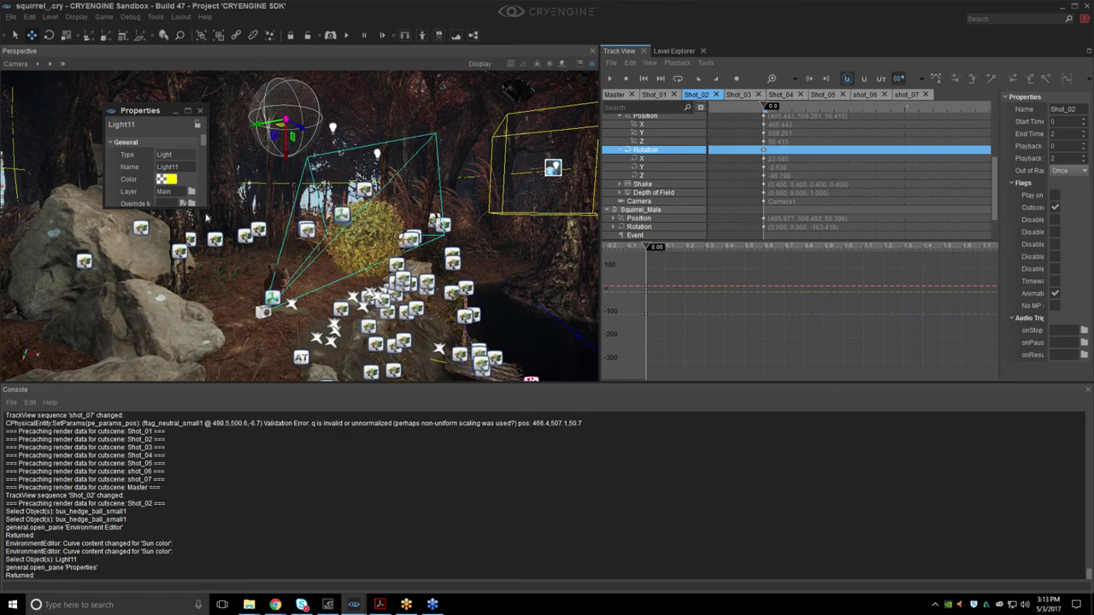
left_click_drag(206, 203, 206, 364)
left_click_drag(206, 312, 286, 291)
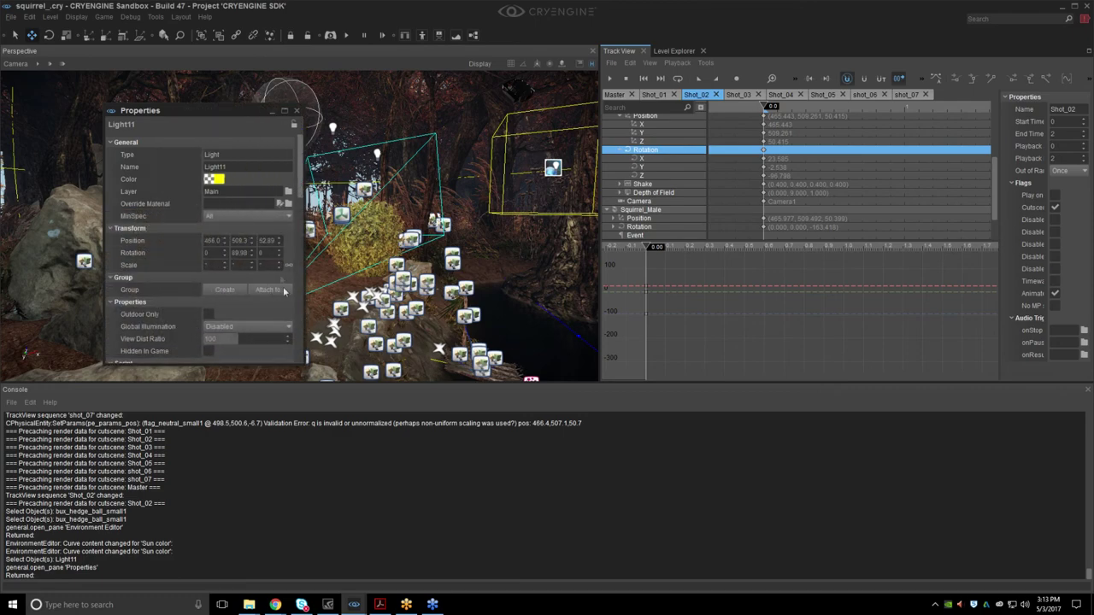
scroll(256, 239, "down", 5)
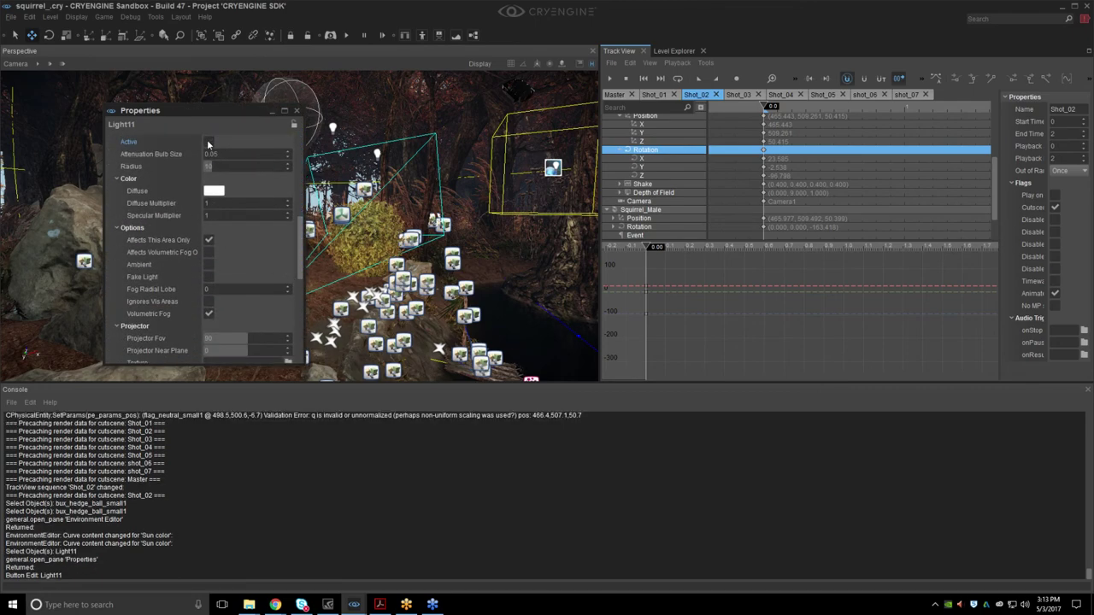
left_click_drag(214, 118, 518, 206)
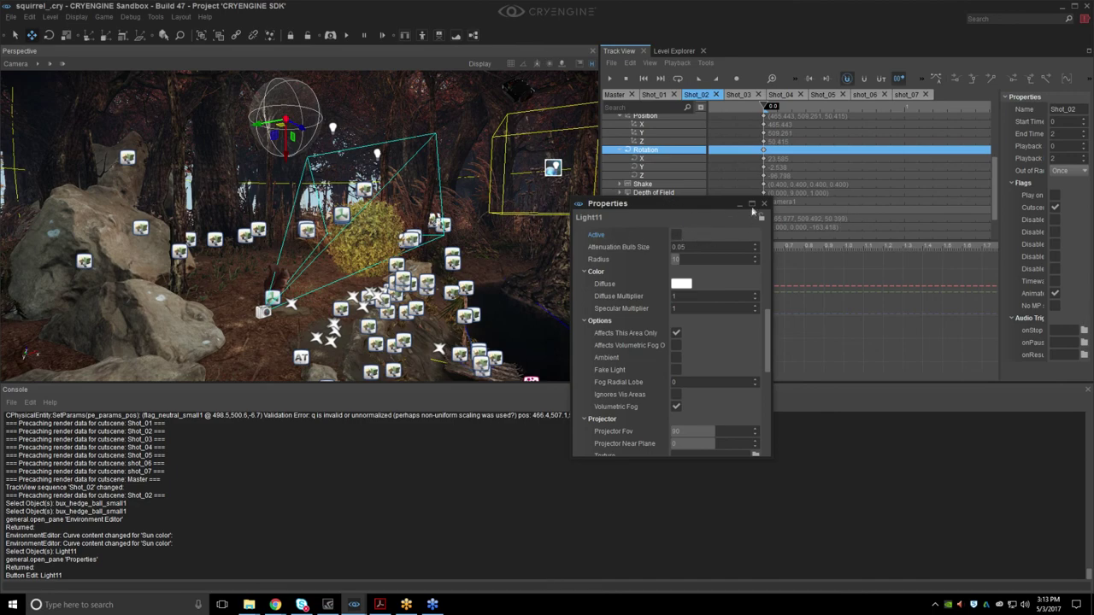
left_click(764, 204)
Open the Level Settings, turn off Active under Total Illumination V2, and close the settings window.
left_click(157, 17)
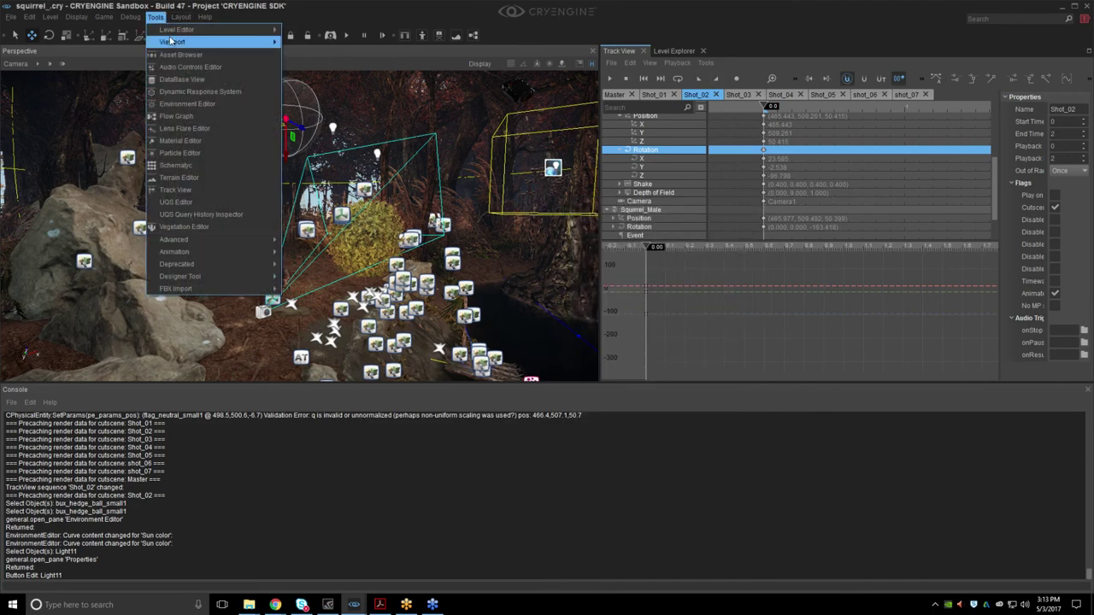
mouse_move(171, 37)
left_click(318, 53)
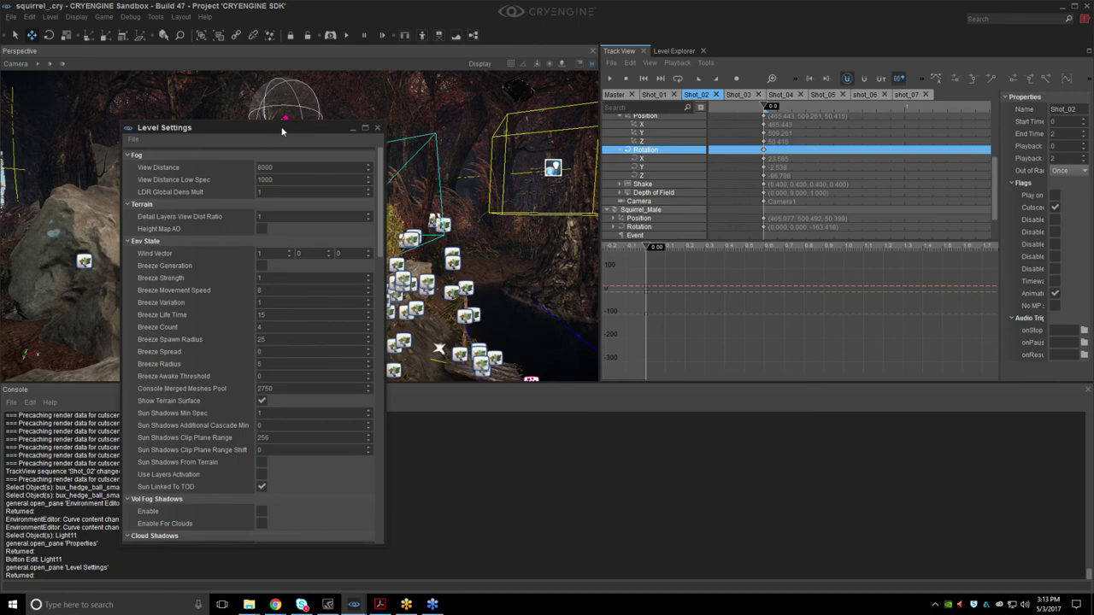
left_click_drag(274, 132, 720, 123)
left_click_drag(826, 236, 830, 414)
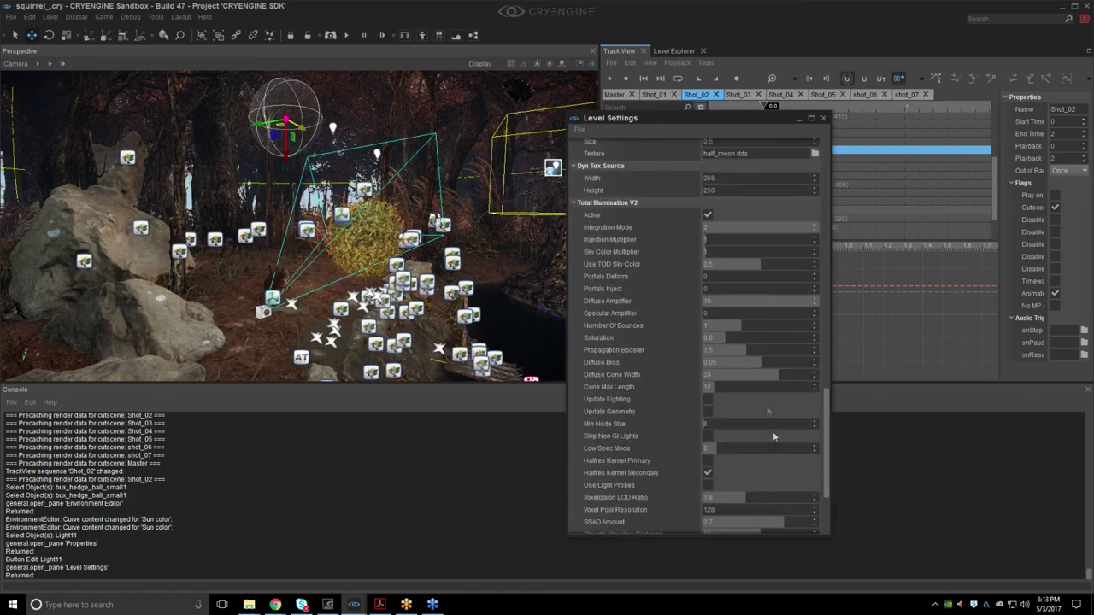
left_click(714, 214)
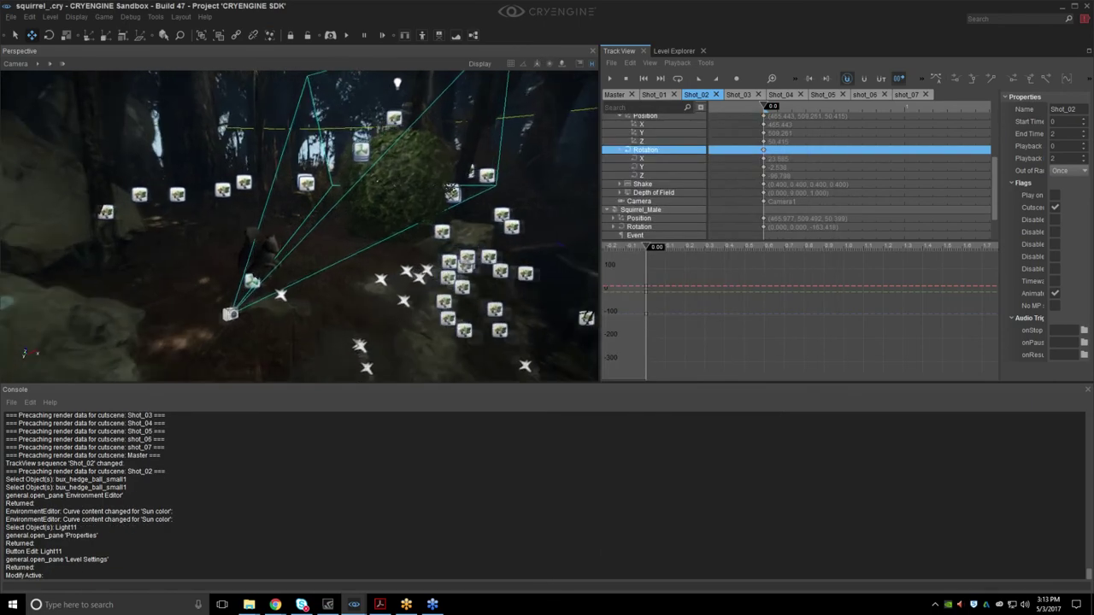
Hide the viewport helpers and look at Shot_02 through the TrackView camera.
left_click(592, 65)
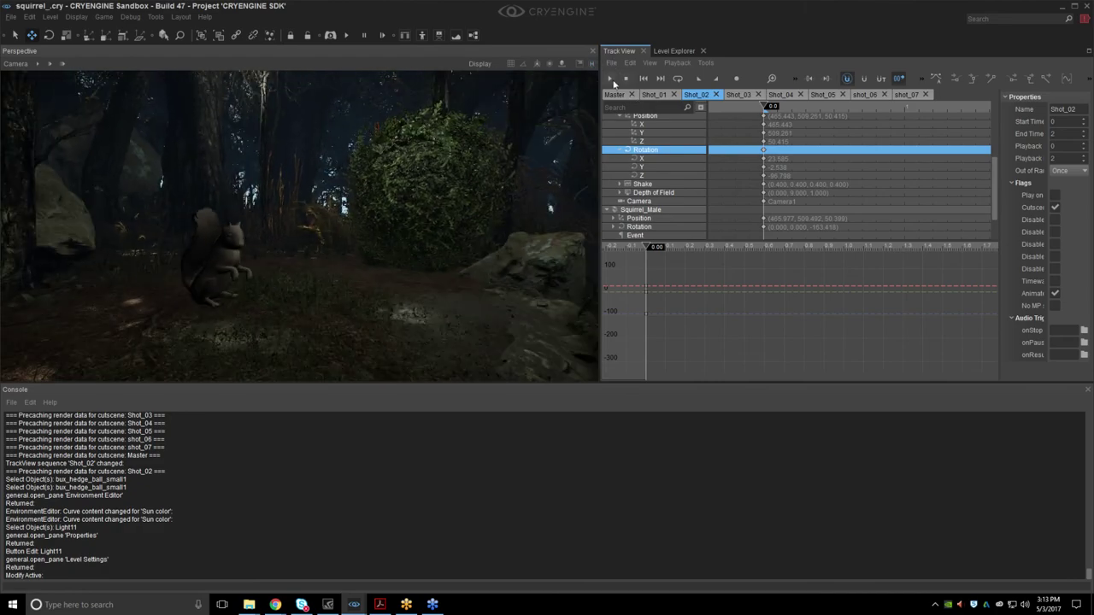
left_click(17, 64)
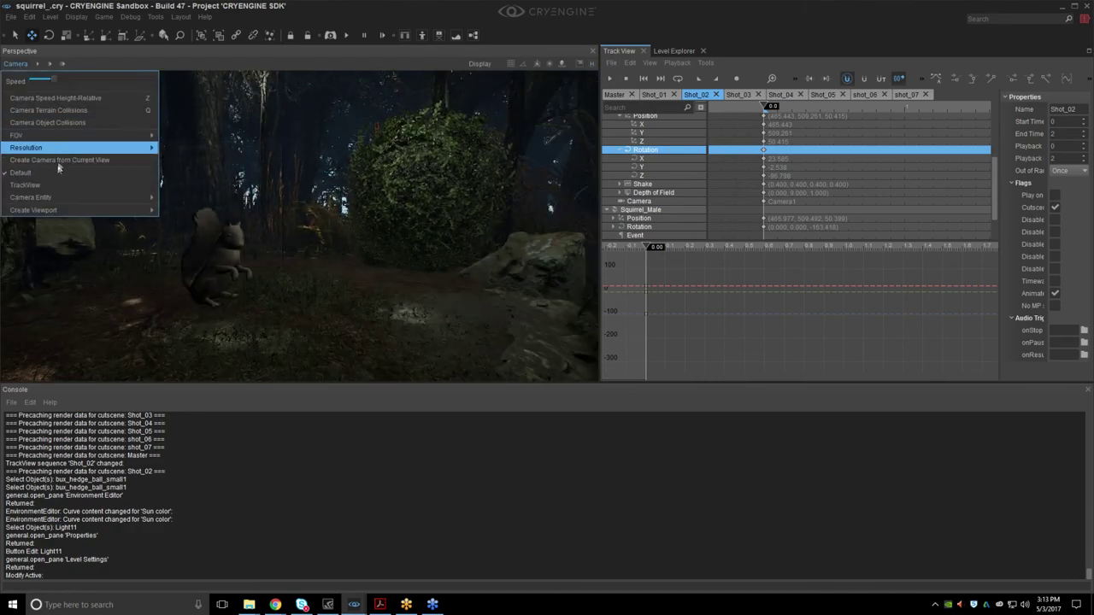
left_click(57, 182)
left_click(477, 146)
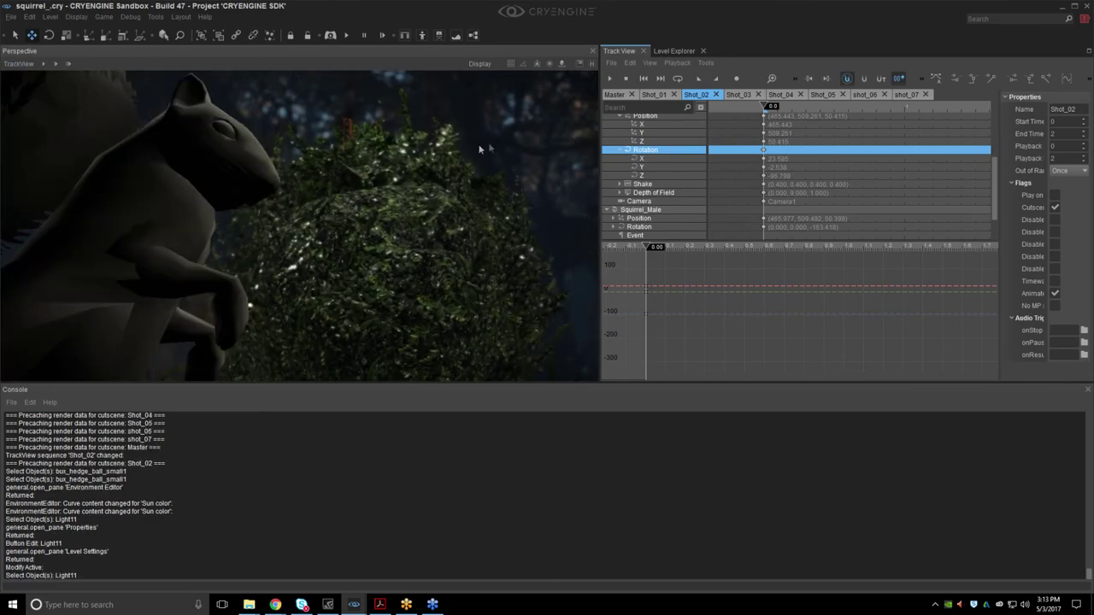
left_click_drag(764, 108, 851, 110)
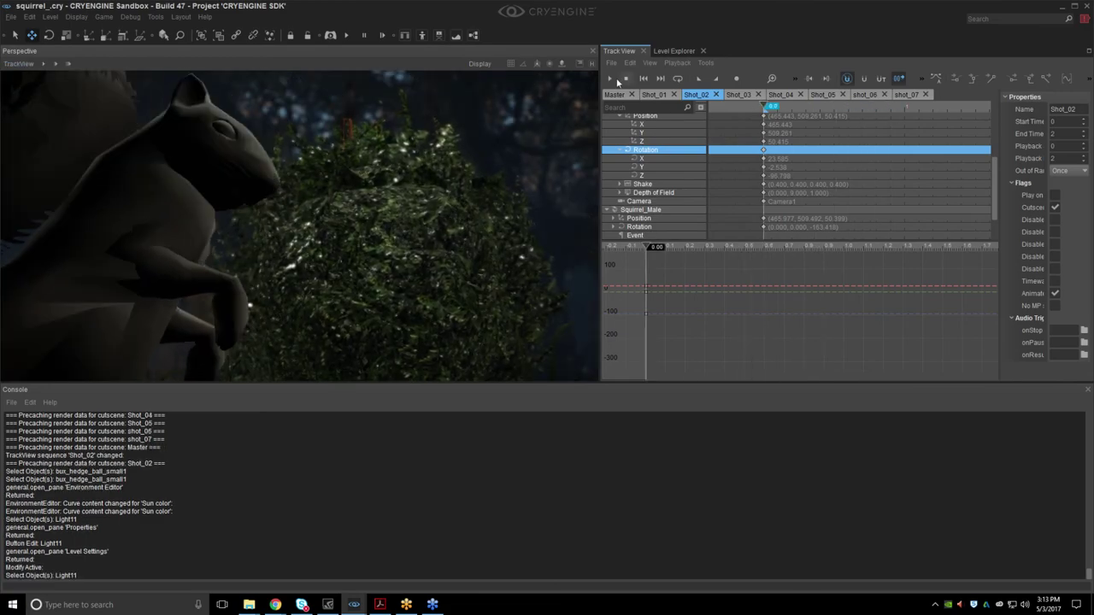
Play the Master sequence through the TrackView camera, and return the viewport to the default camera.
left_click(615, 94)
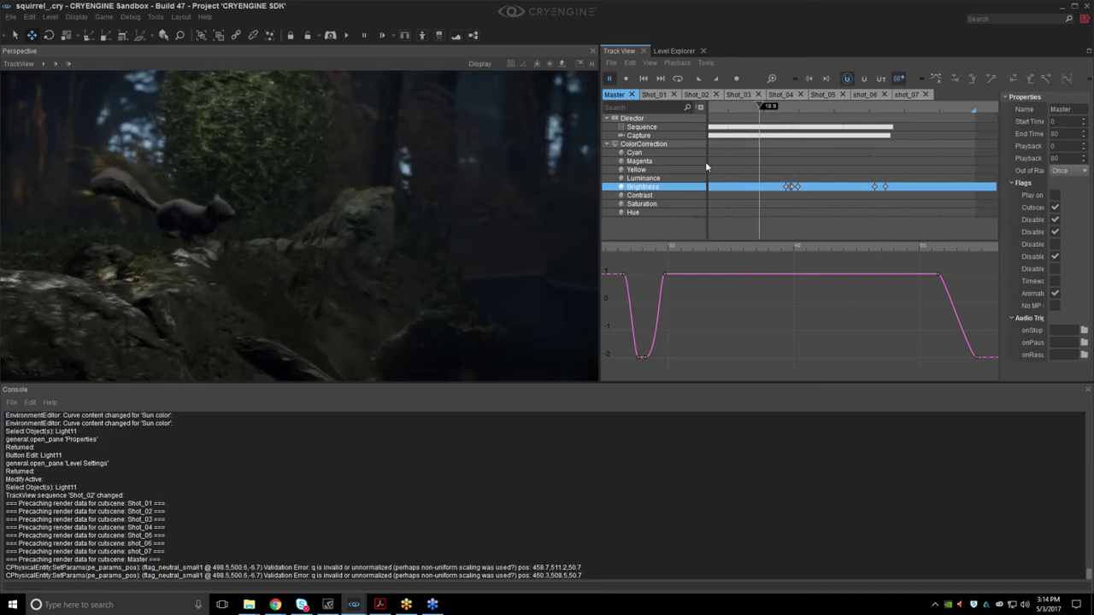
left_click(19, 63)
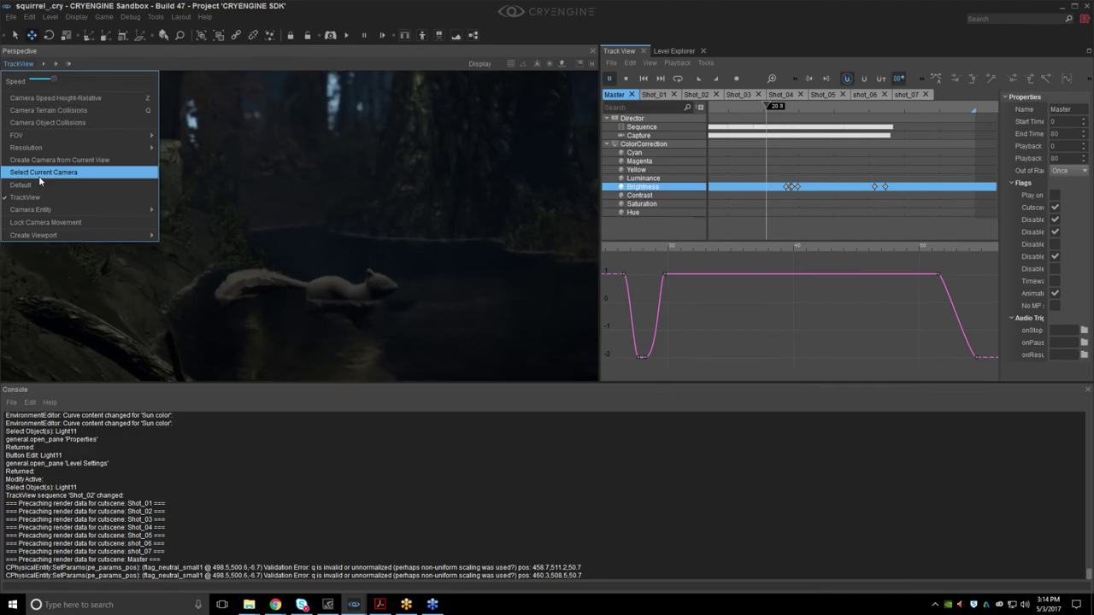
left_click(69, 169)
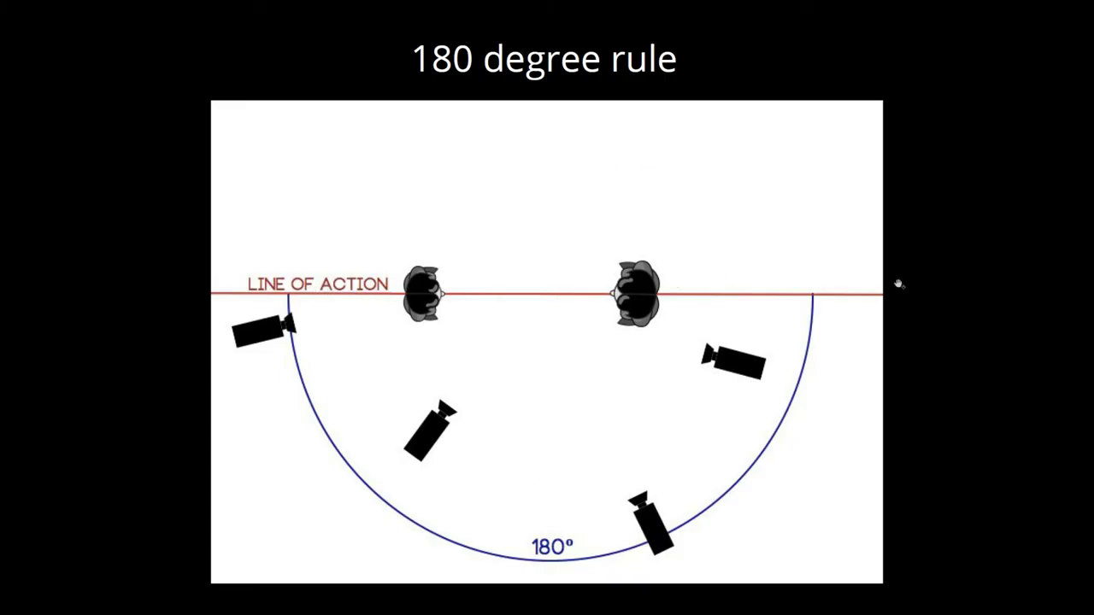
Switch from the slide to CRYENGINE, move the Master time to about 40.4, and view the two squirrels by the raft from both sides.
key("alt+Tab")
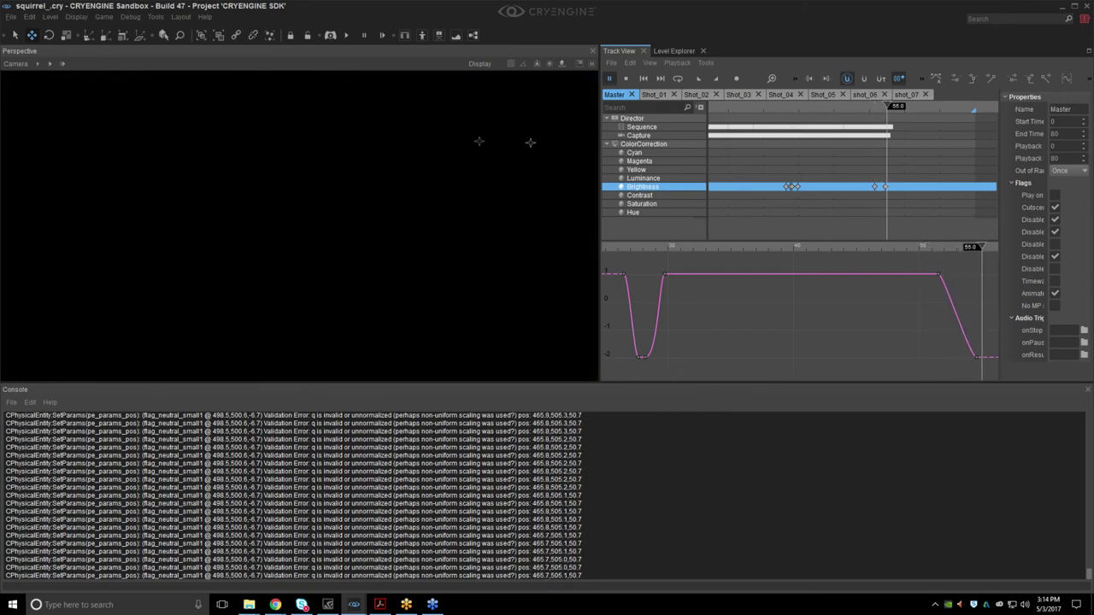
left_click(834, 111)
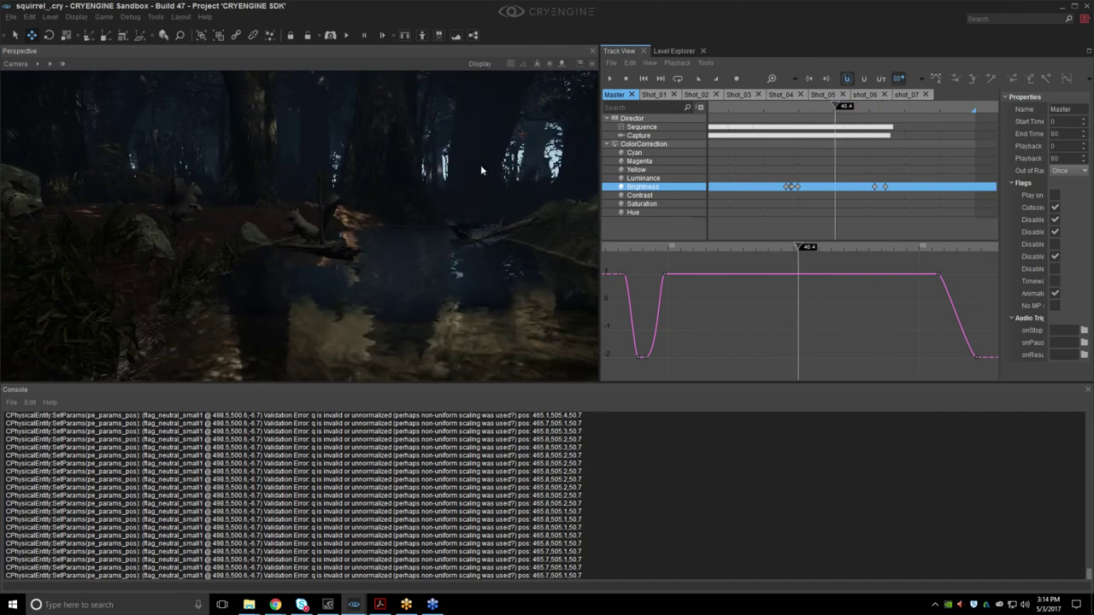
right_click_drag(479, 206, 513, 224)
right_click_drag(436, 189, 345, 323)
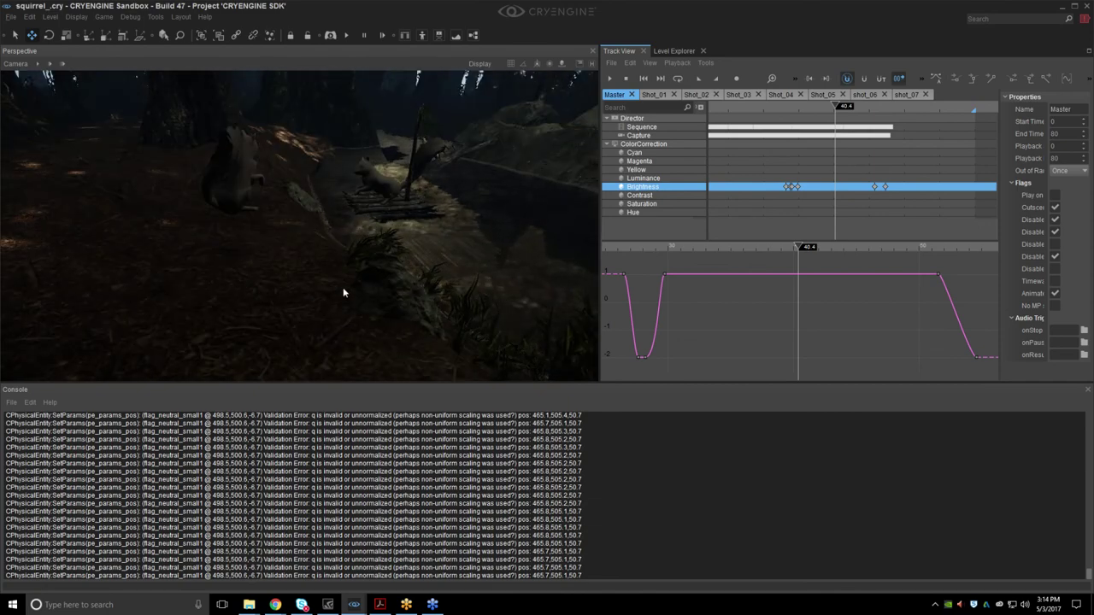
right_click_drag(379, 299, 368, 271)
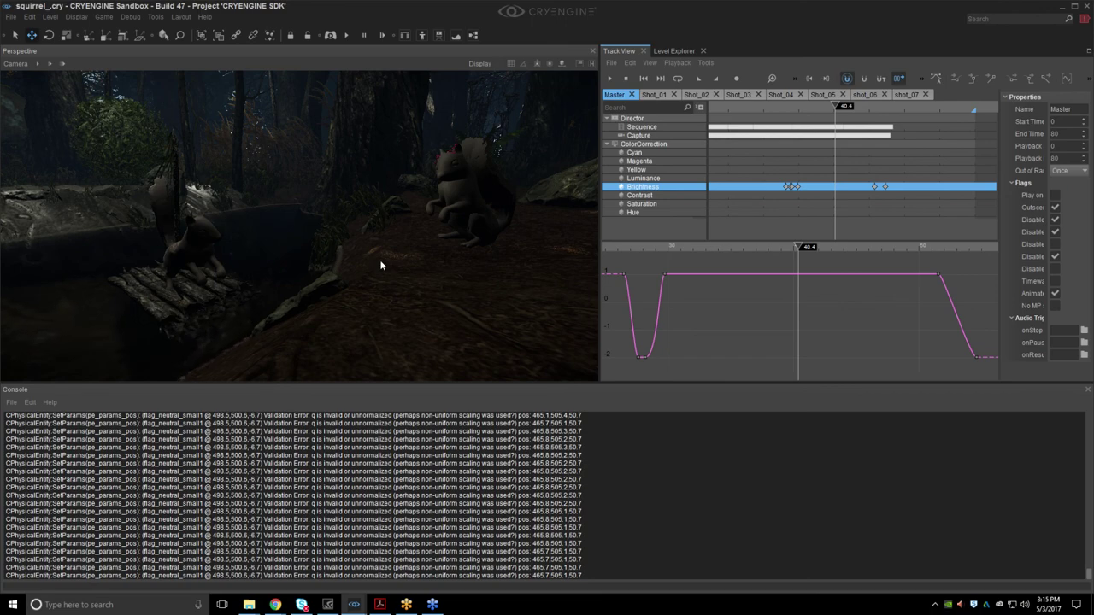
right_click_drag(380, 265, 360, 274)
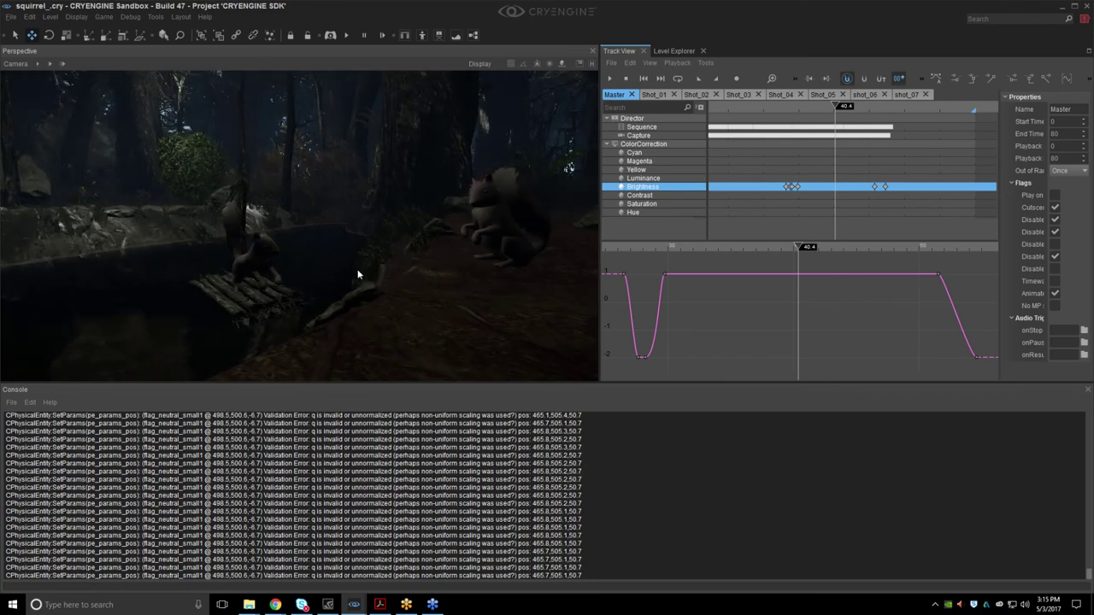